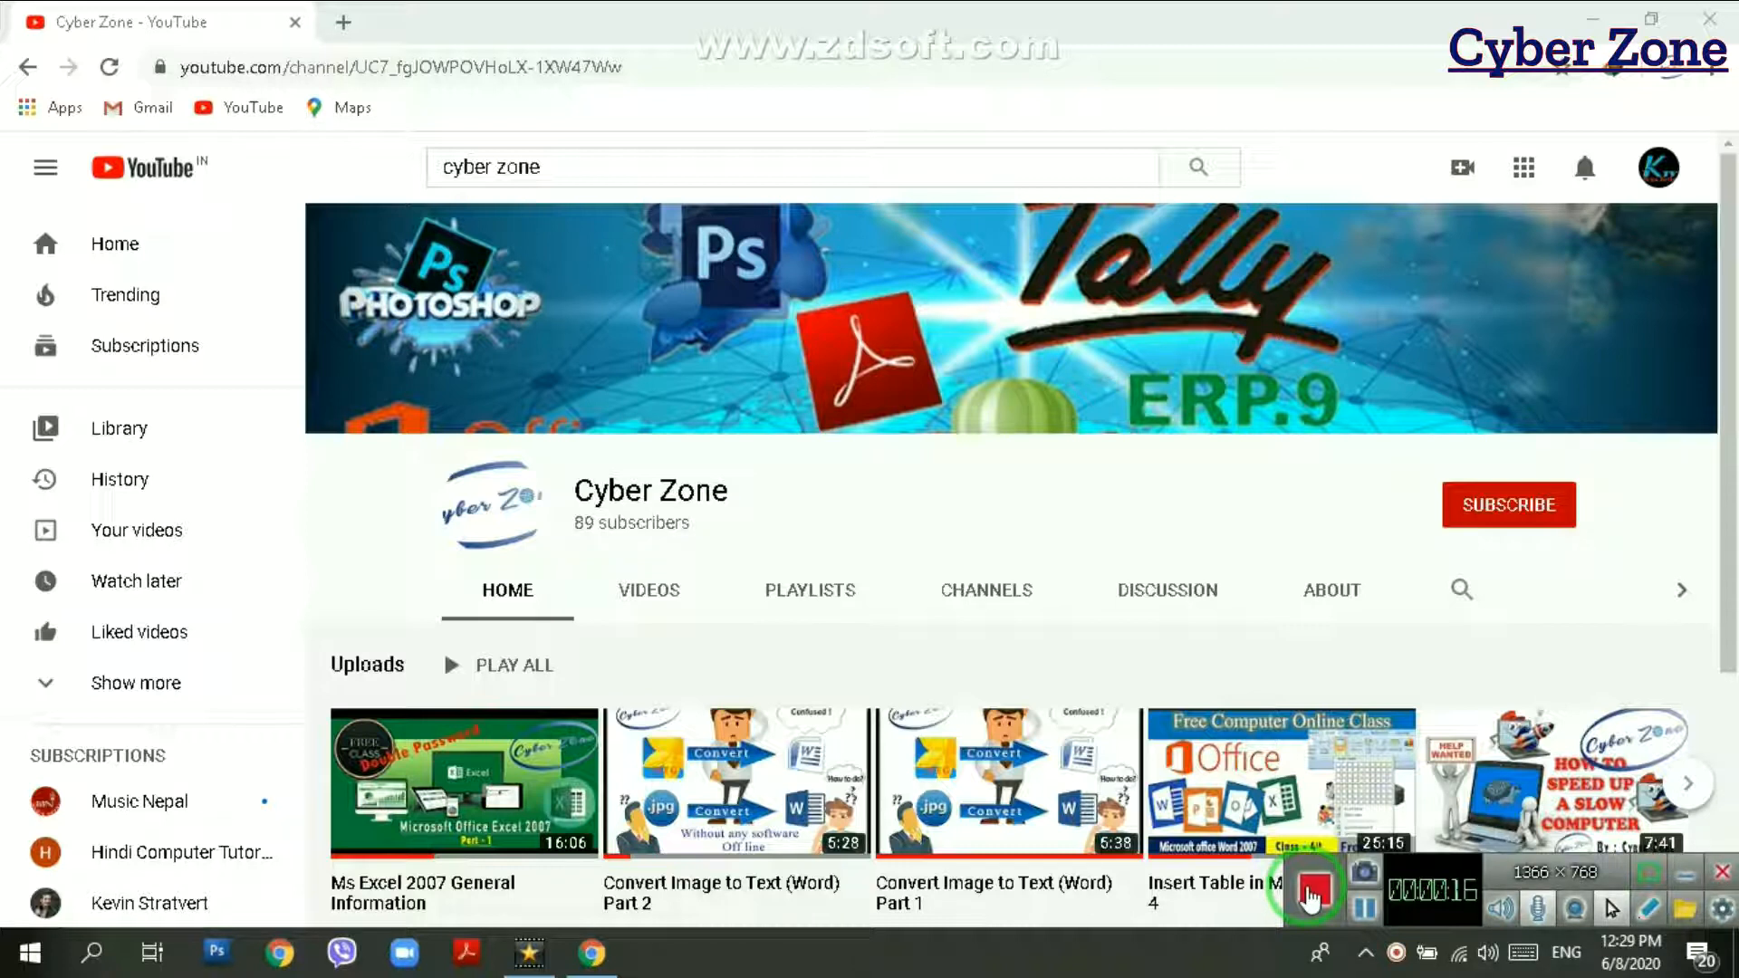
Subscribe to the Cyber Zone YouTube channel and open its notification bell setting
left_click(594, 953)
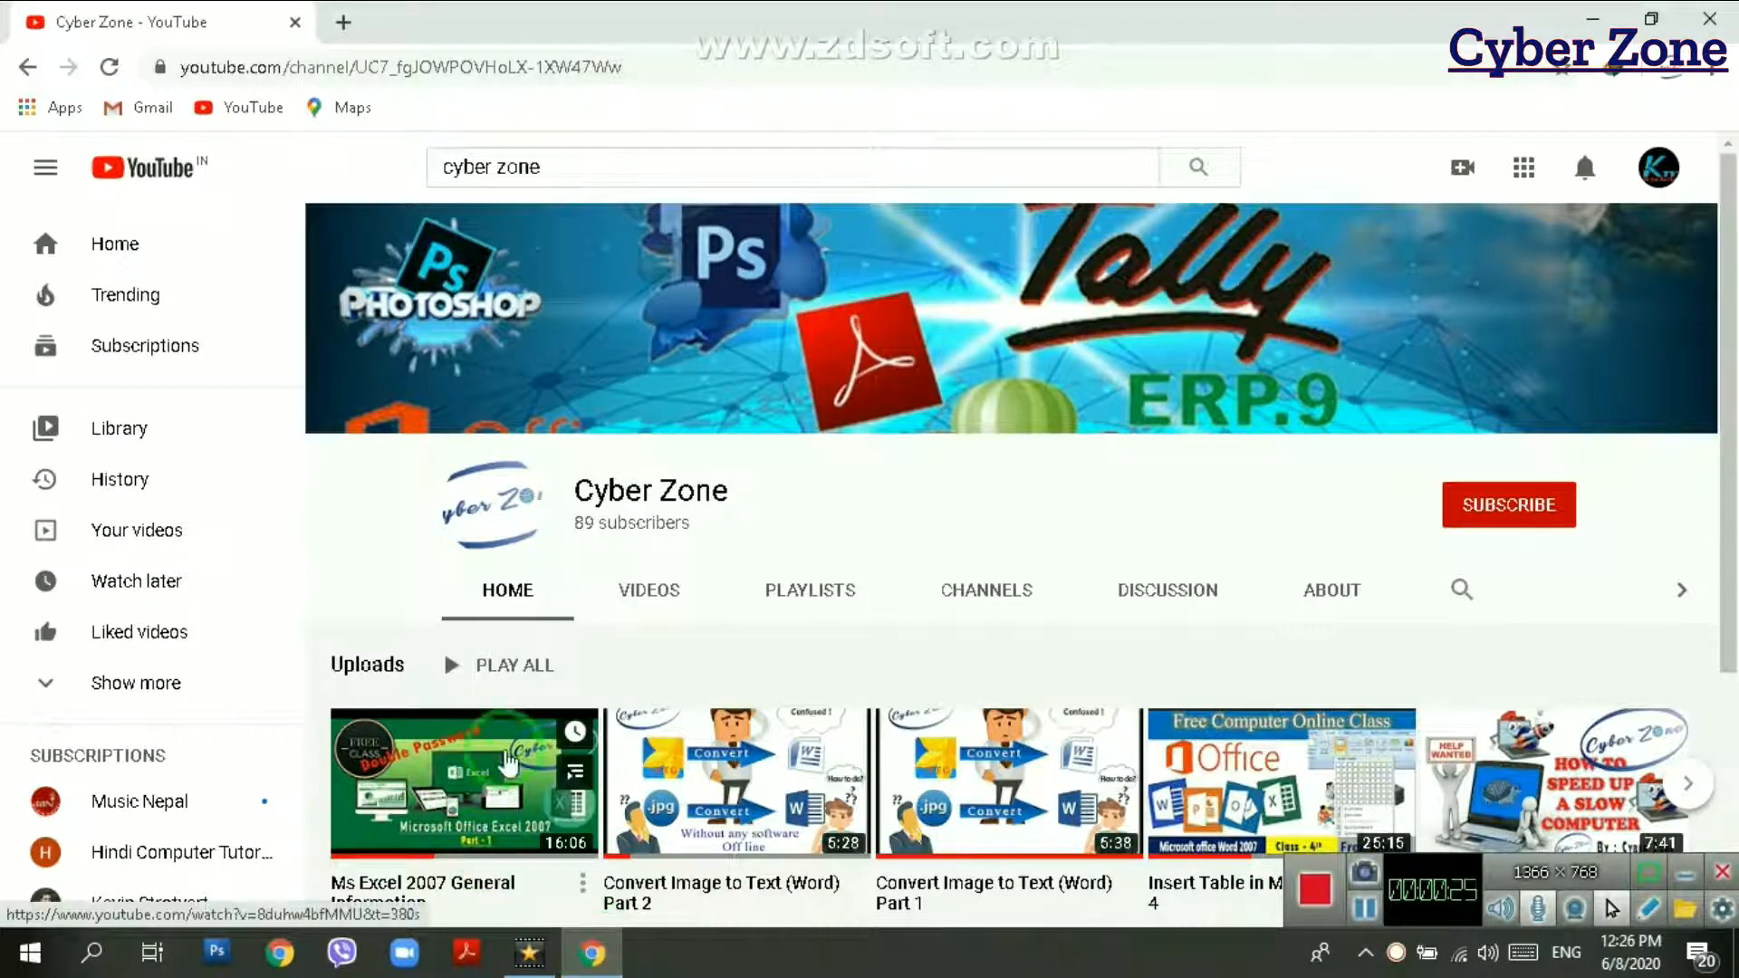
left_click(1464, 509)
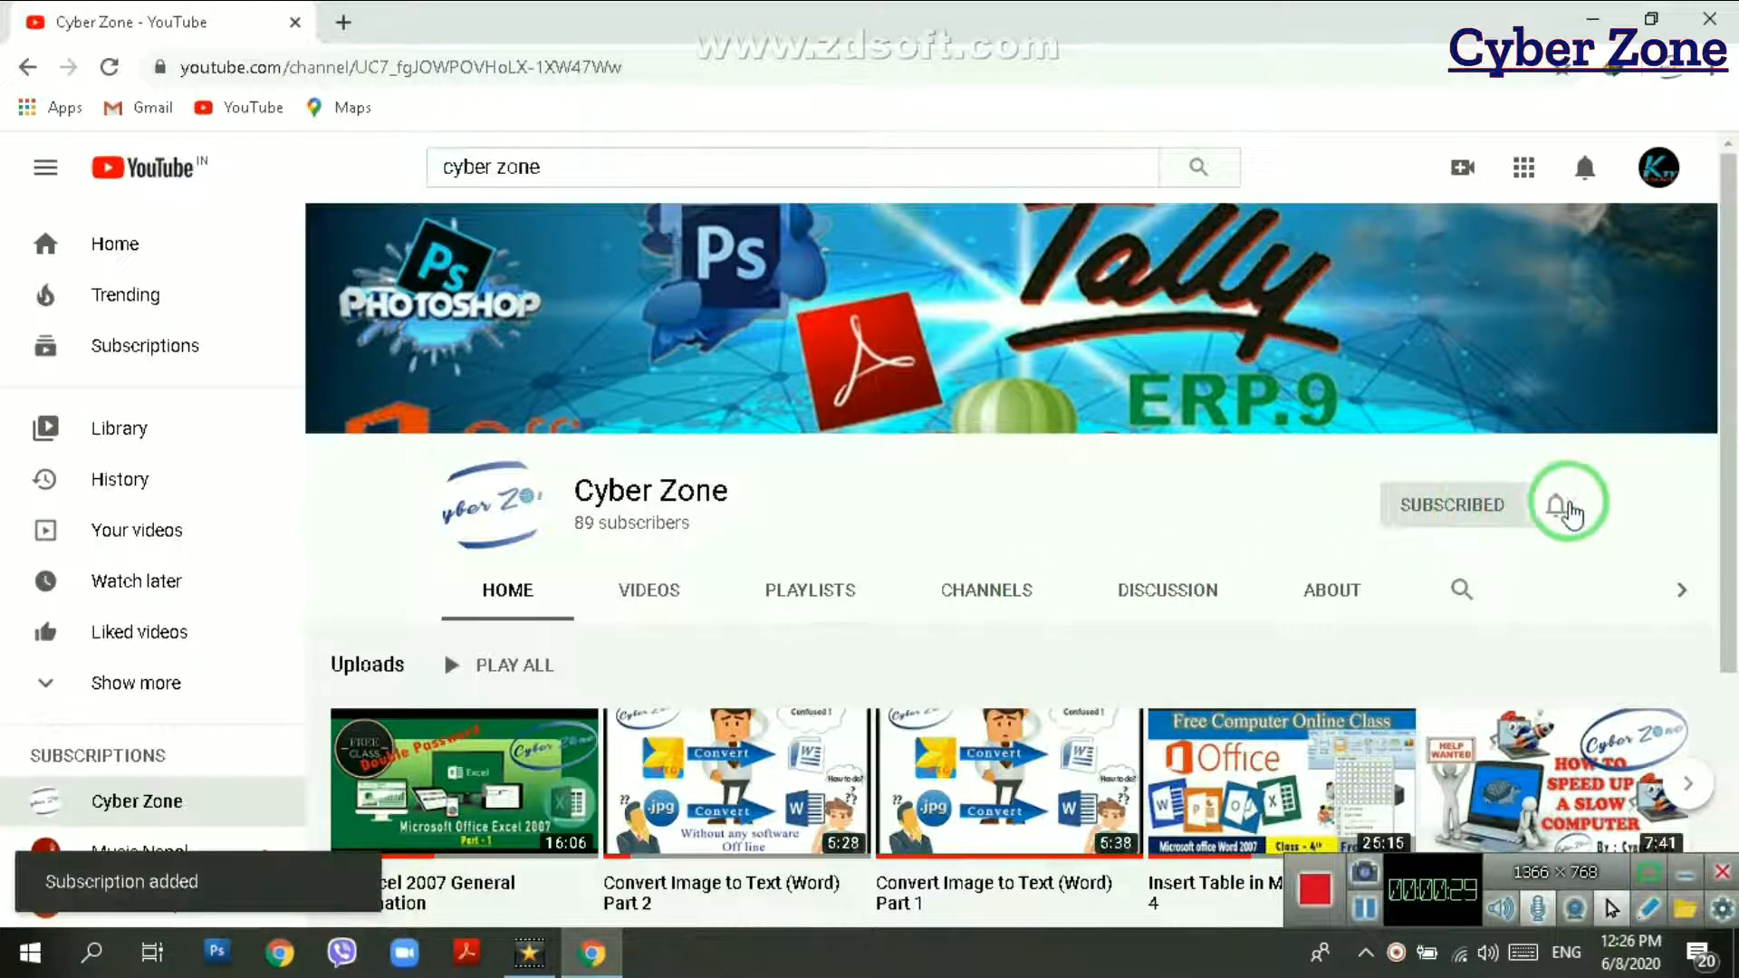
left_click(1558, 507)
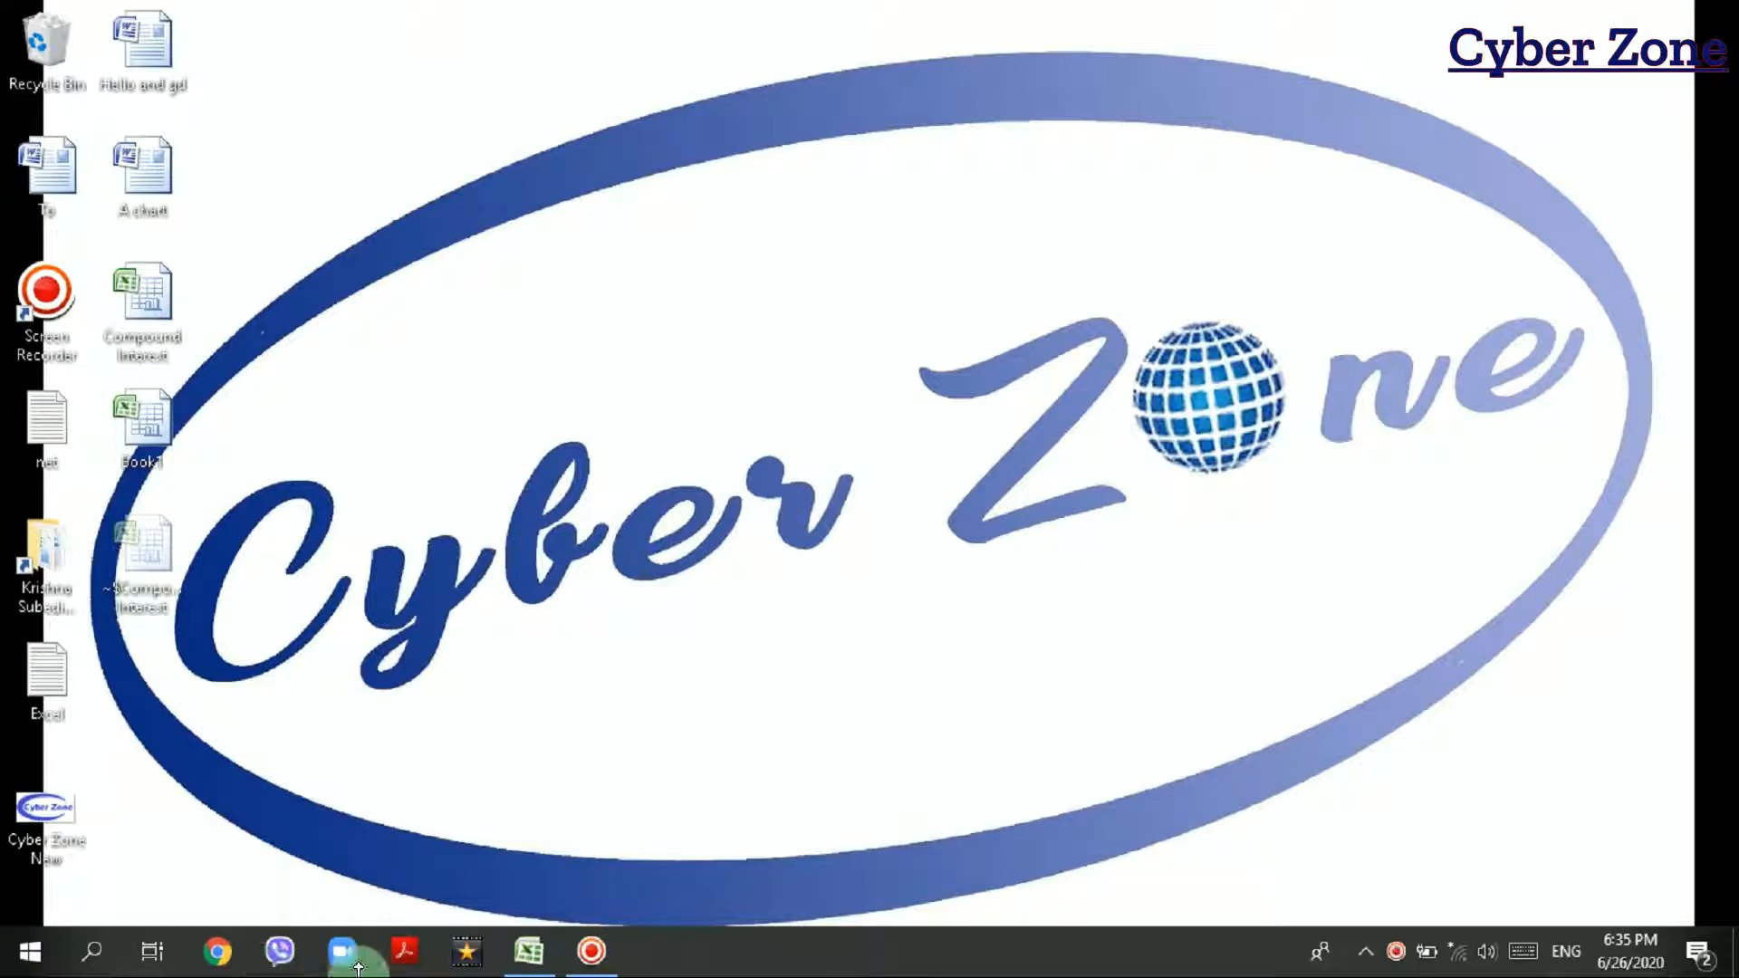
Switch to the Compound Interest workbook in Excel and review the List of Customer table below the dashboard
left_click(516, 956)
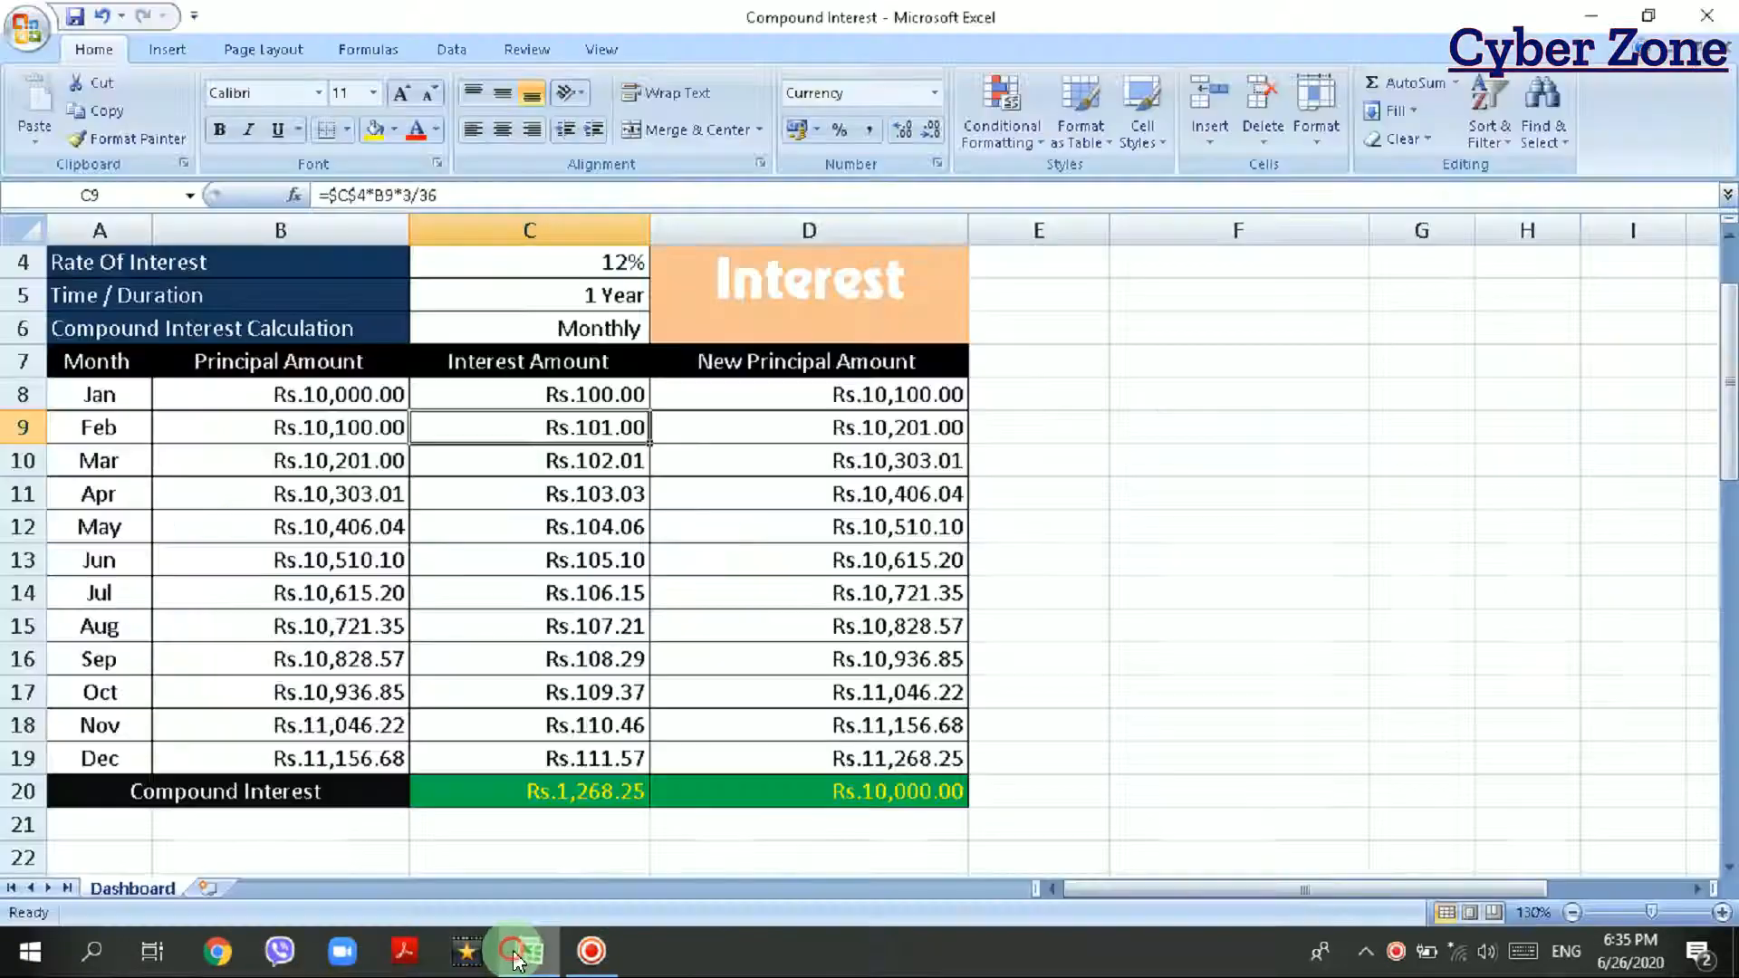
scroll(595, 501, "down", 5)
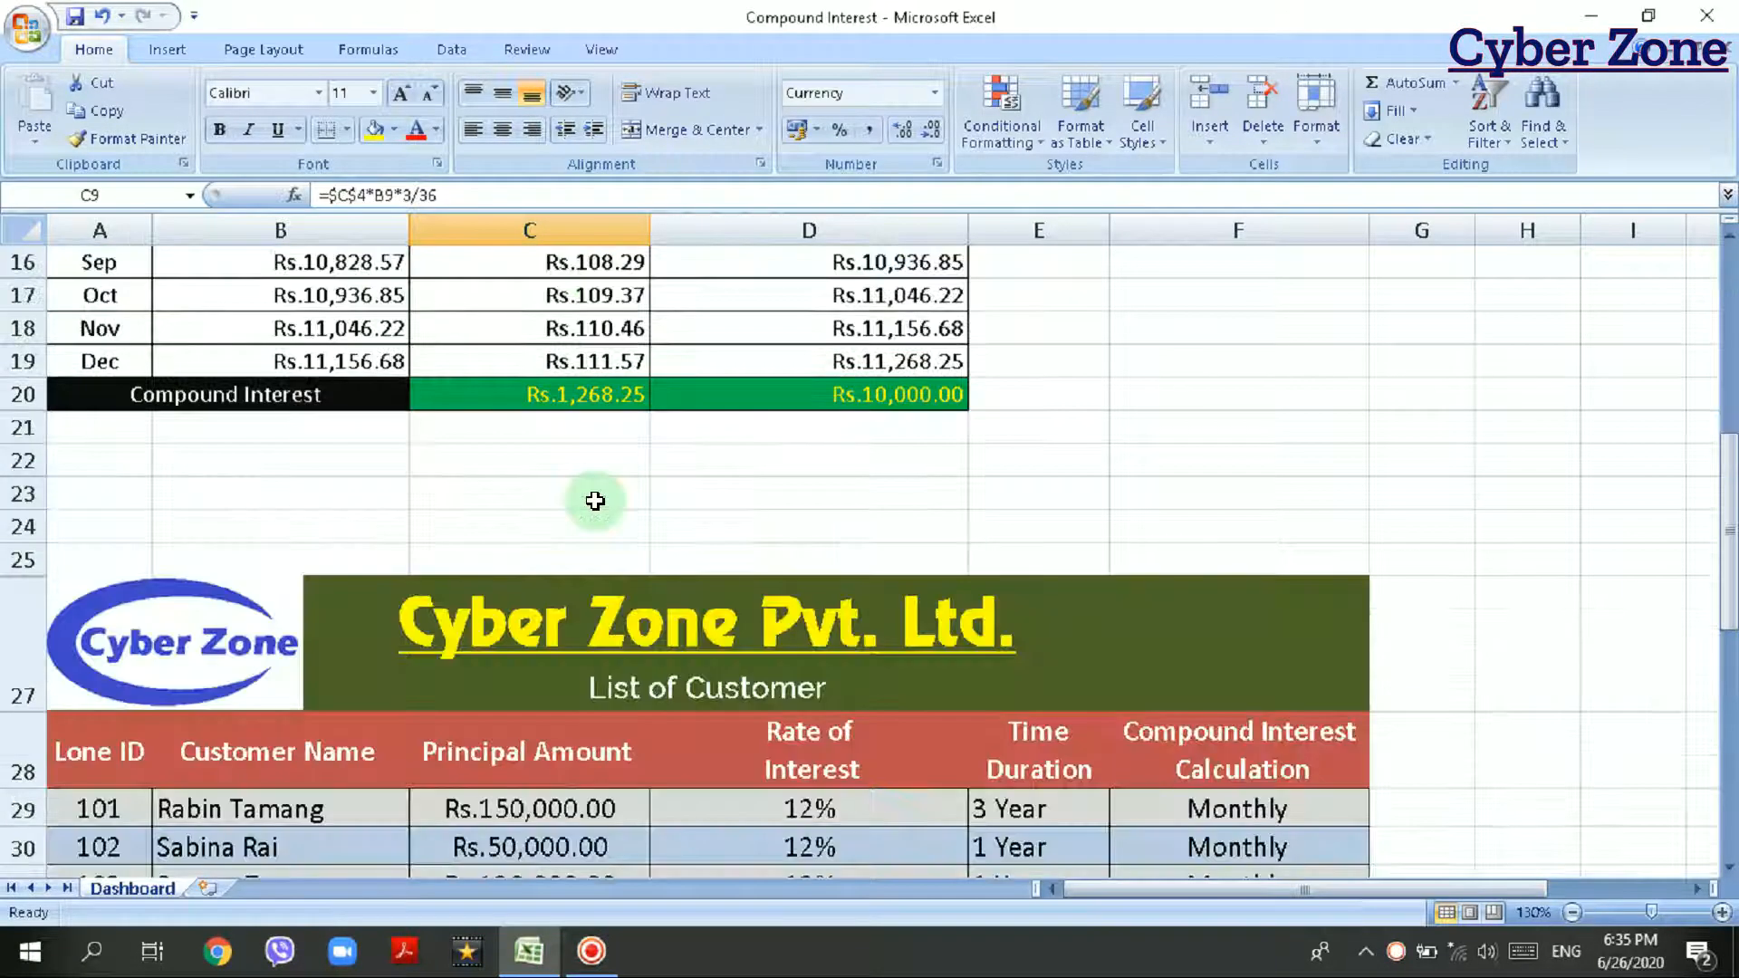
scroll(596, 501, "up", 3)
scroll(604, 675, "down", 1)
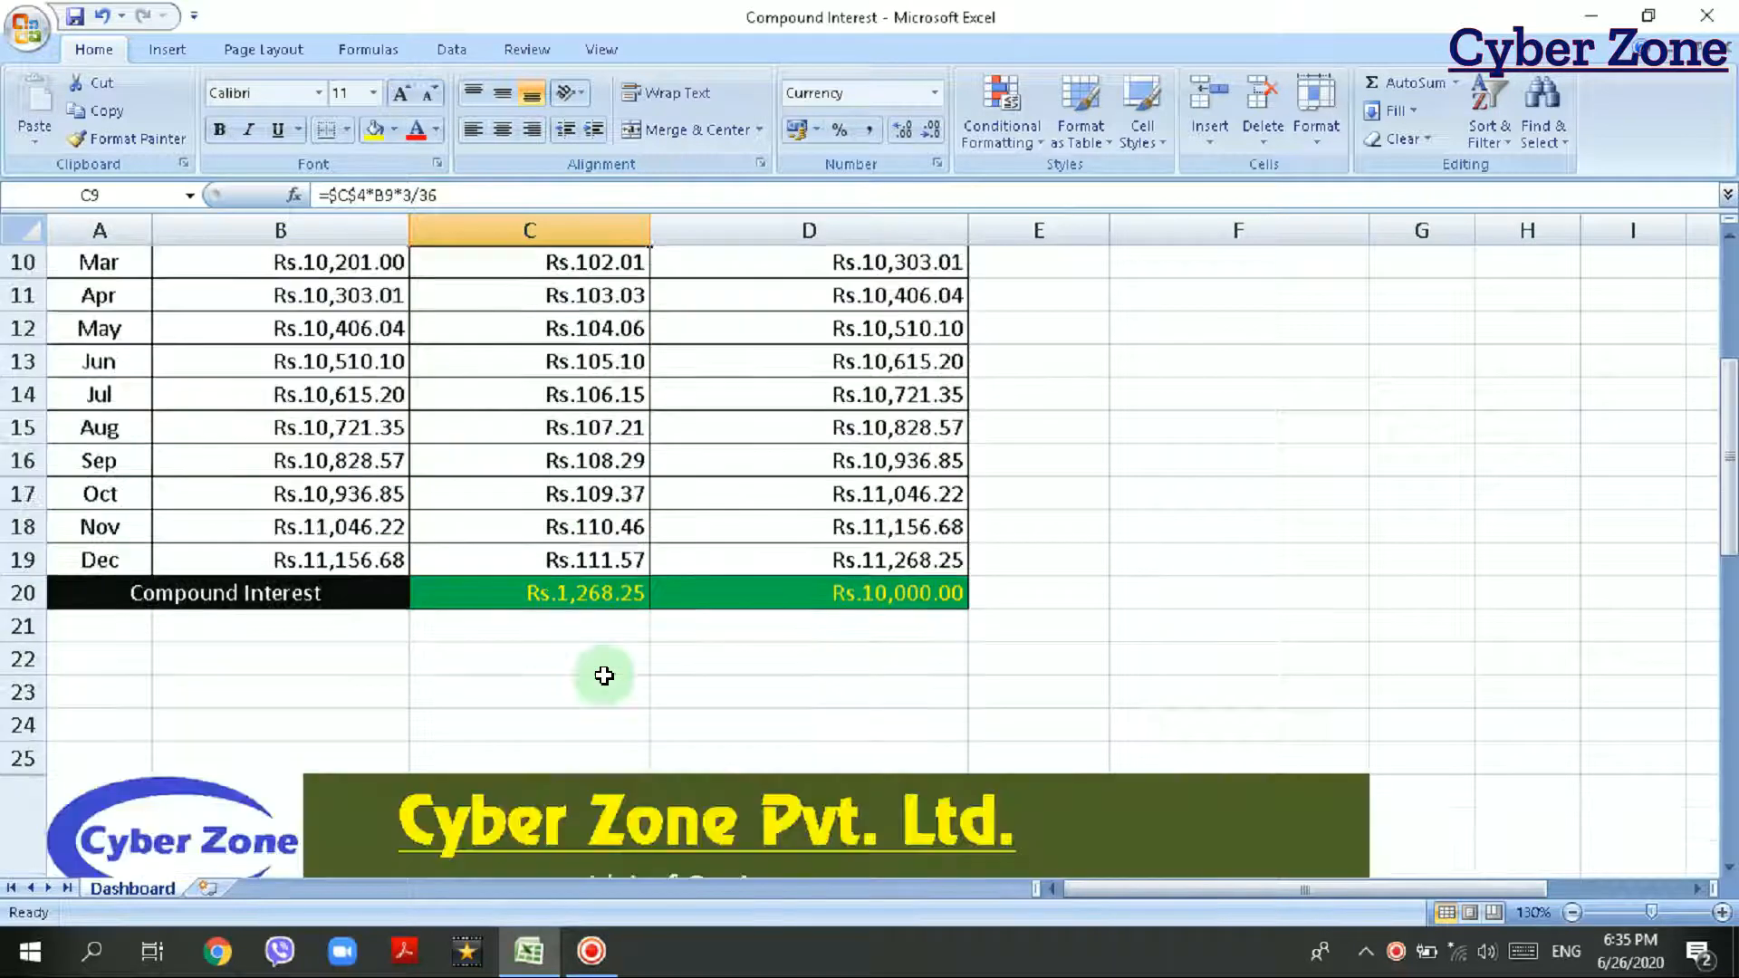
scroll(604, 675, "down", 5)
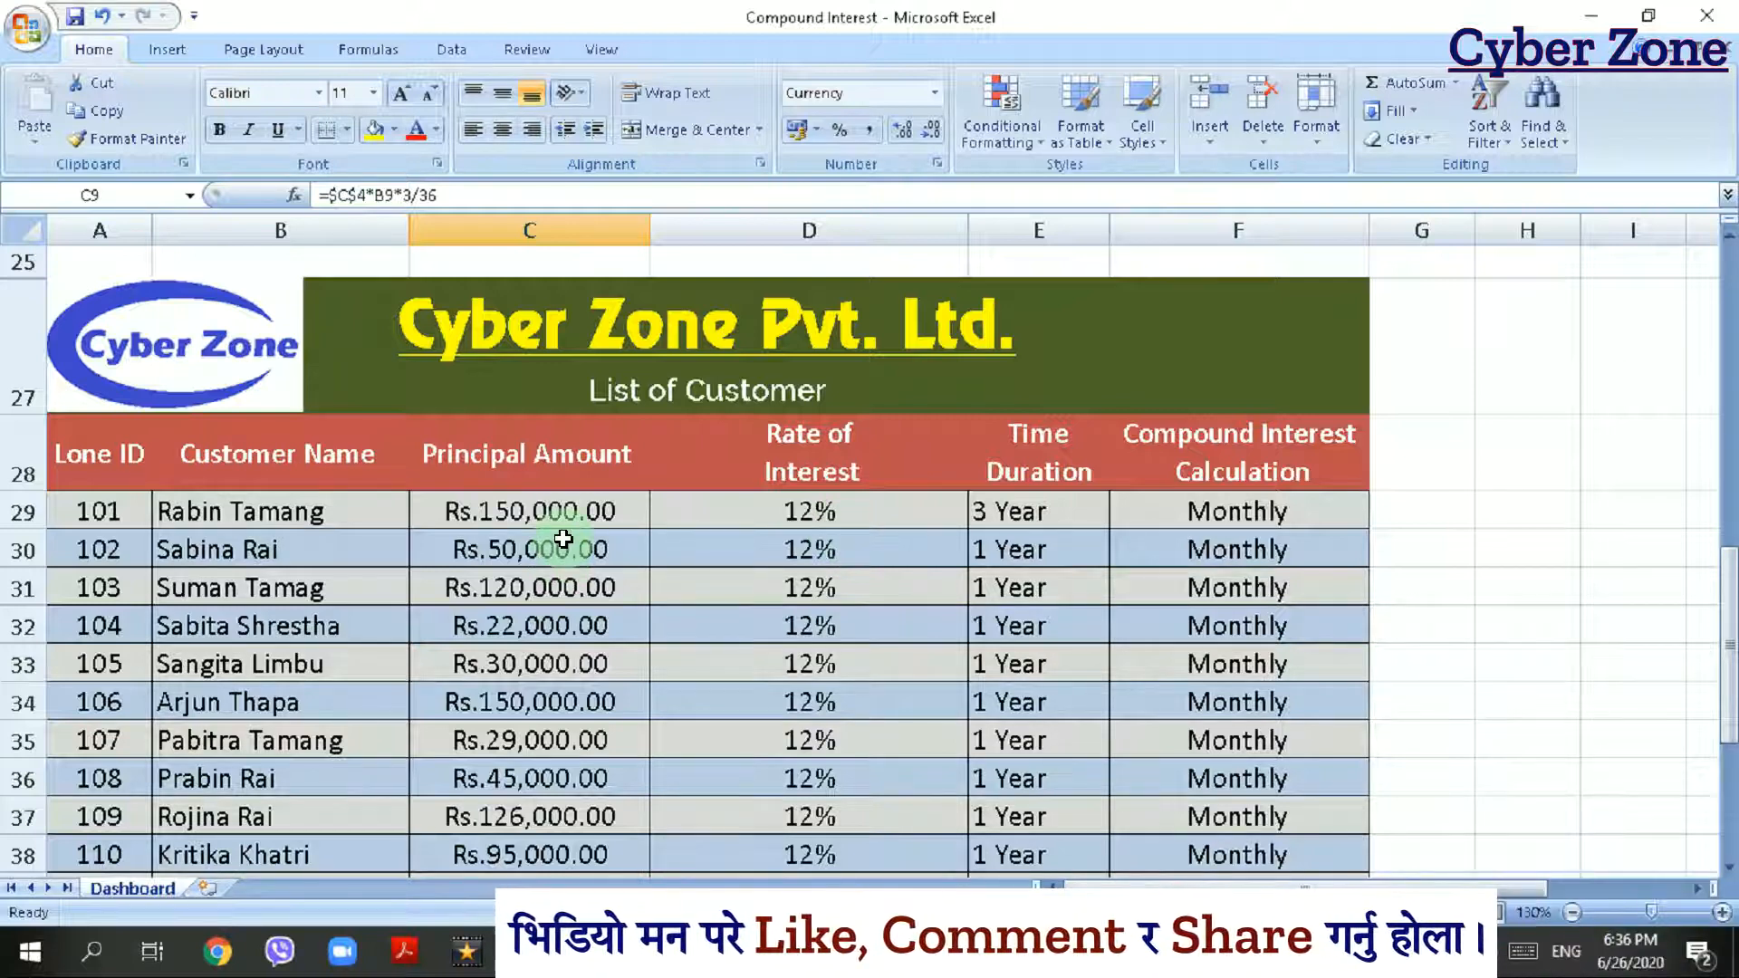
scroll(564, 539, "down", 4)
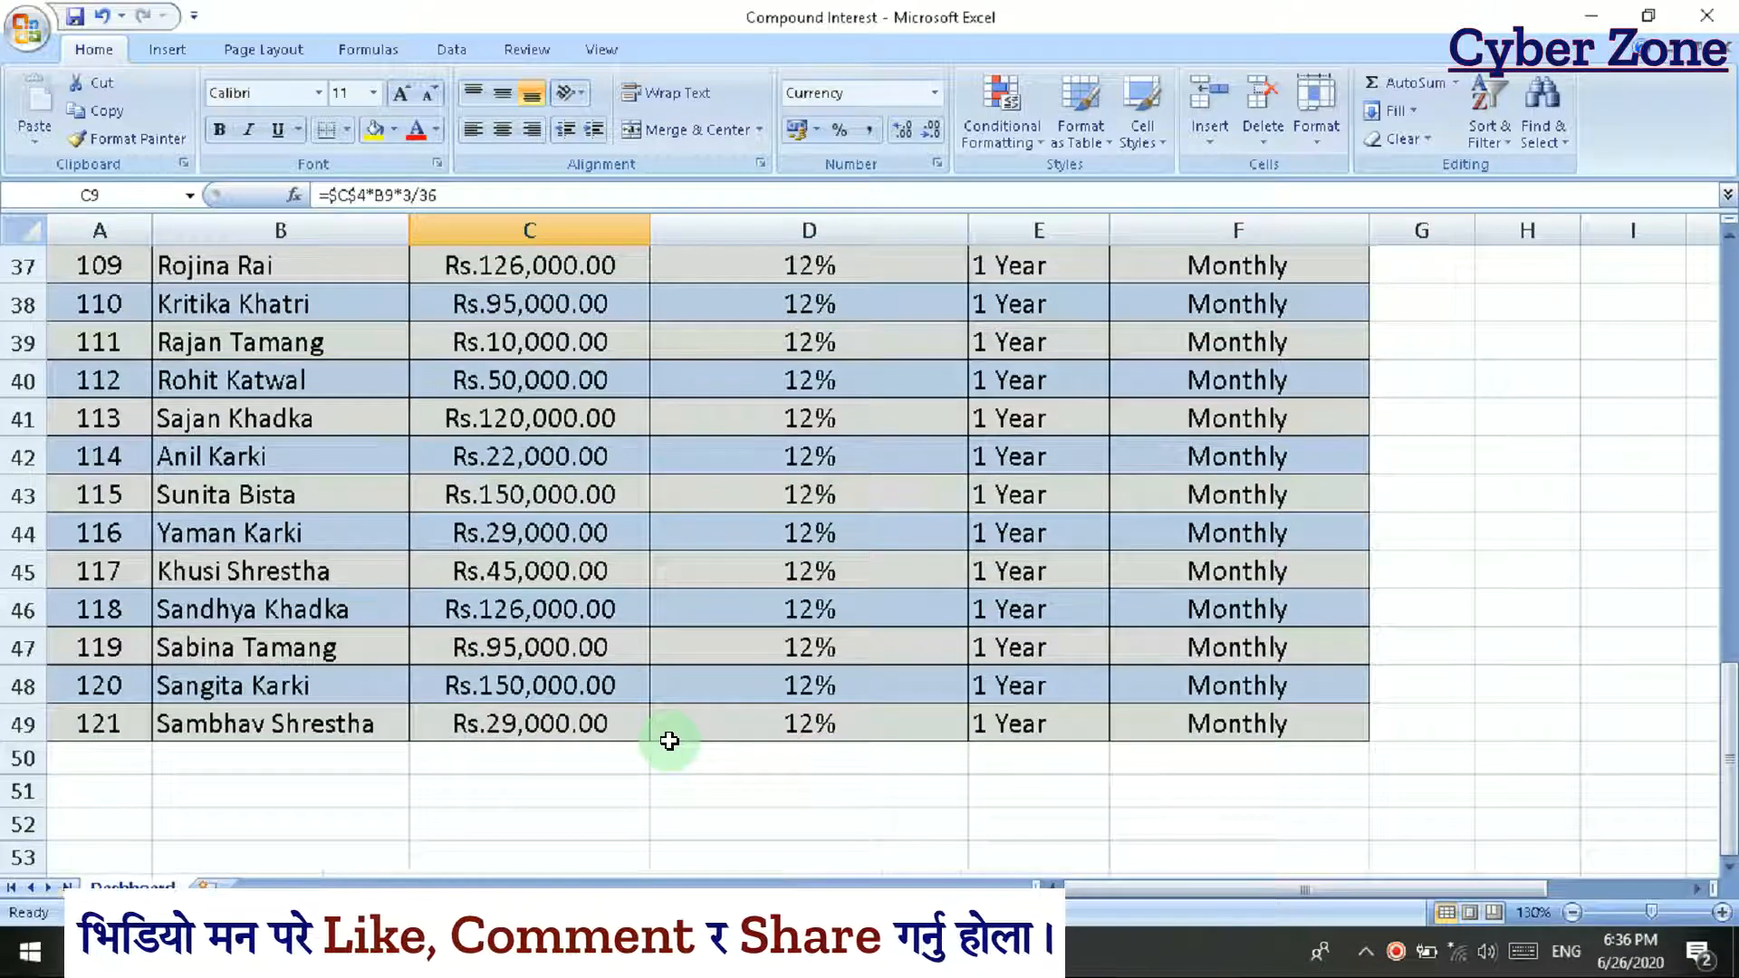
scroll(380, 677, "up", 4)
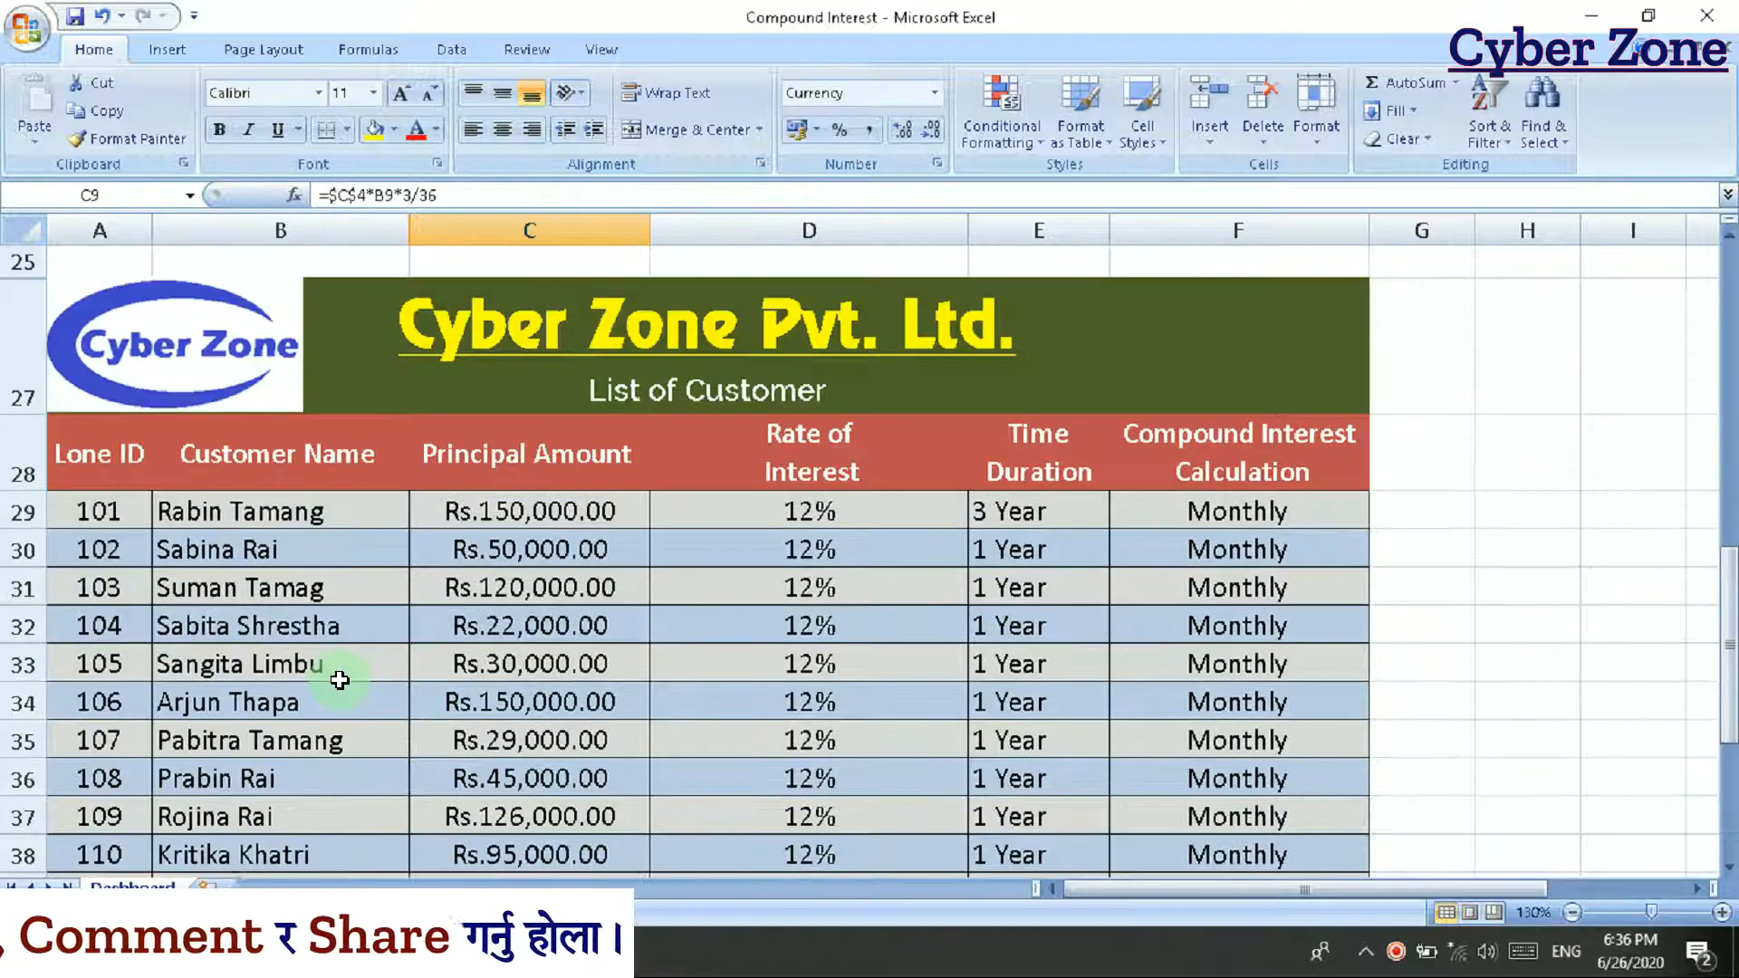
scroll(339, 679, "down", 3)
scroll(438, 679, "up", 4)
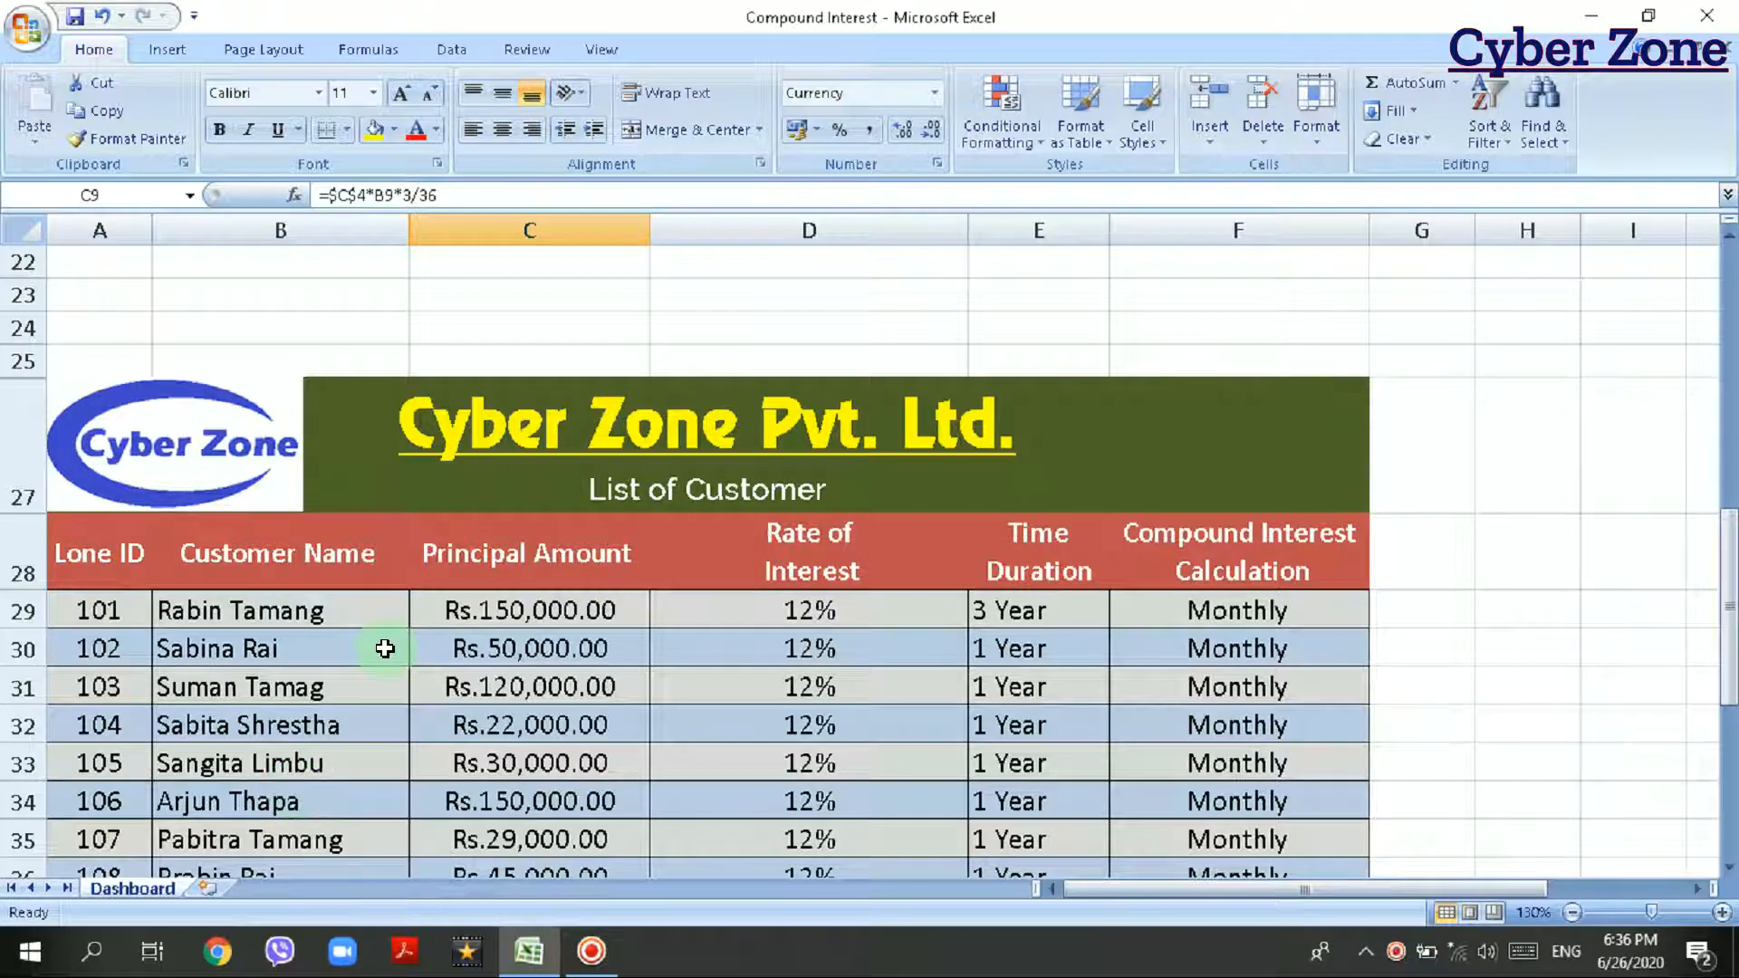
scroll(380, 656, "up", 7)
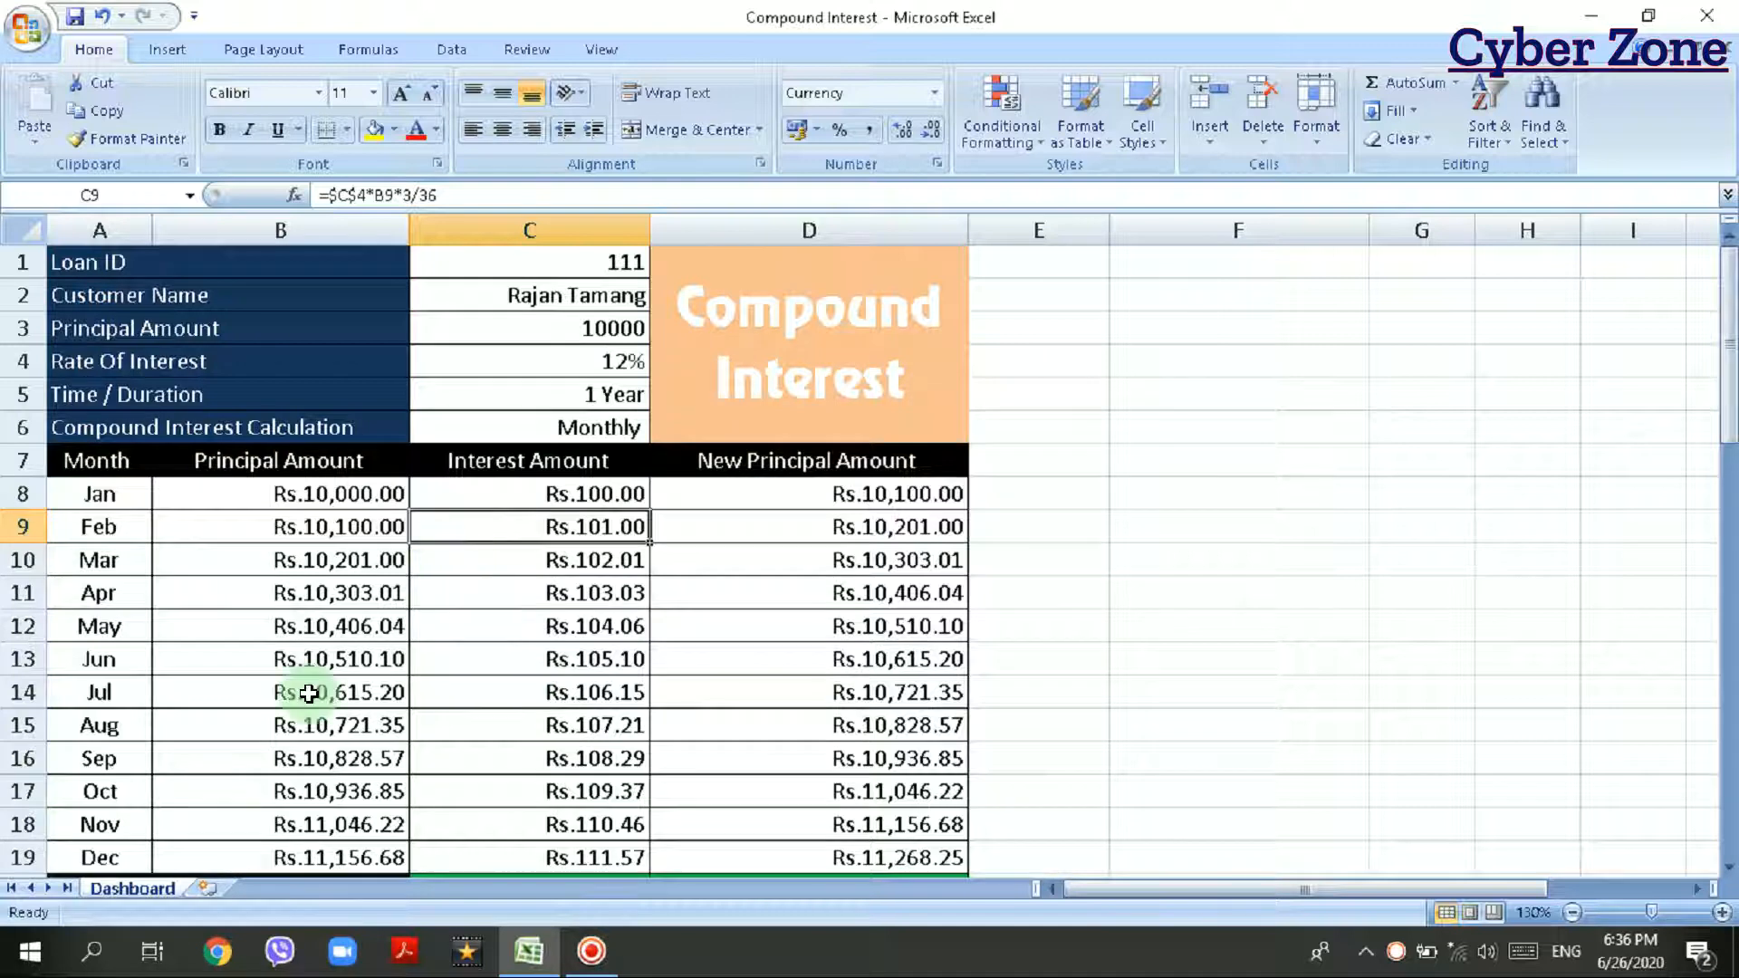
Examine the VLOOKUP formula in C6 and compare the dashboard's loan details and monthly schedule with the customer list
left_click(589, 431)
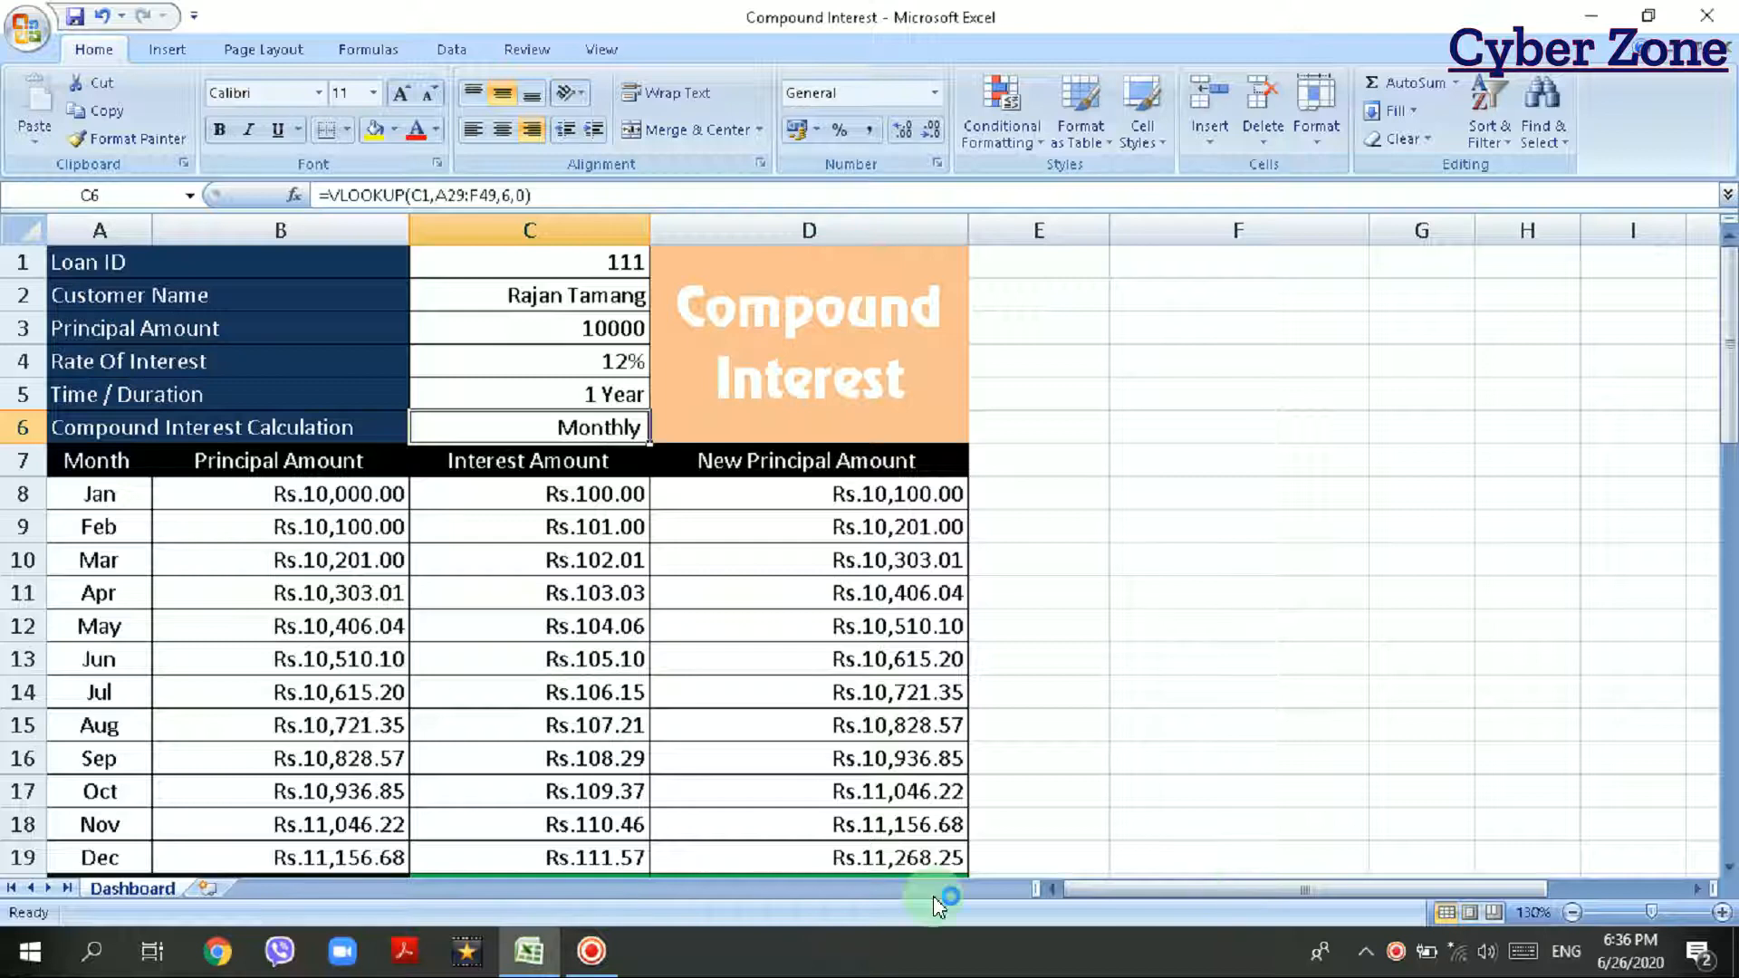
scroll(539, 576, "down", 1)
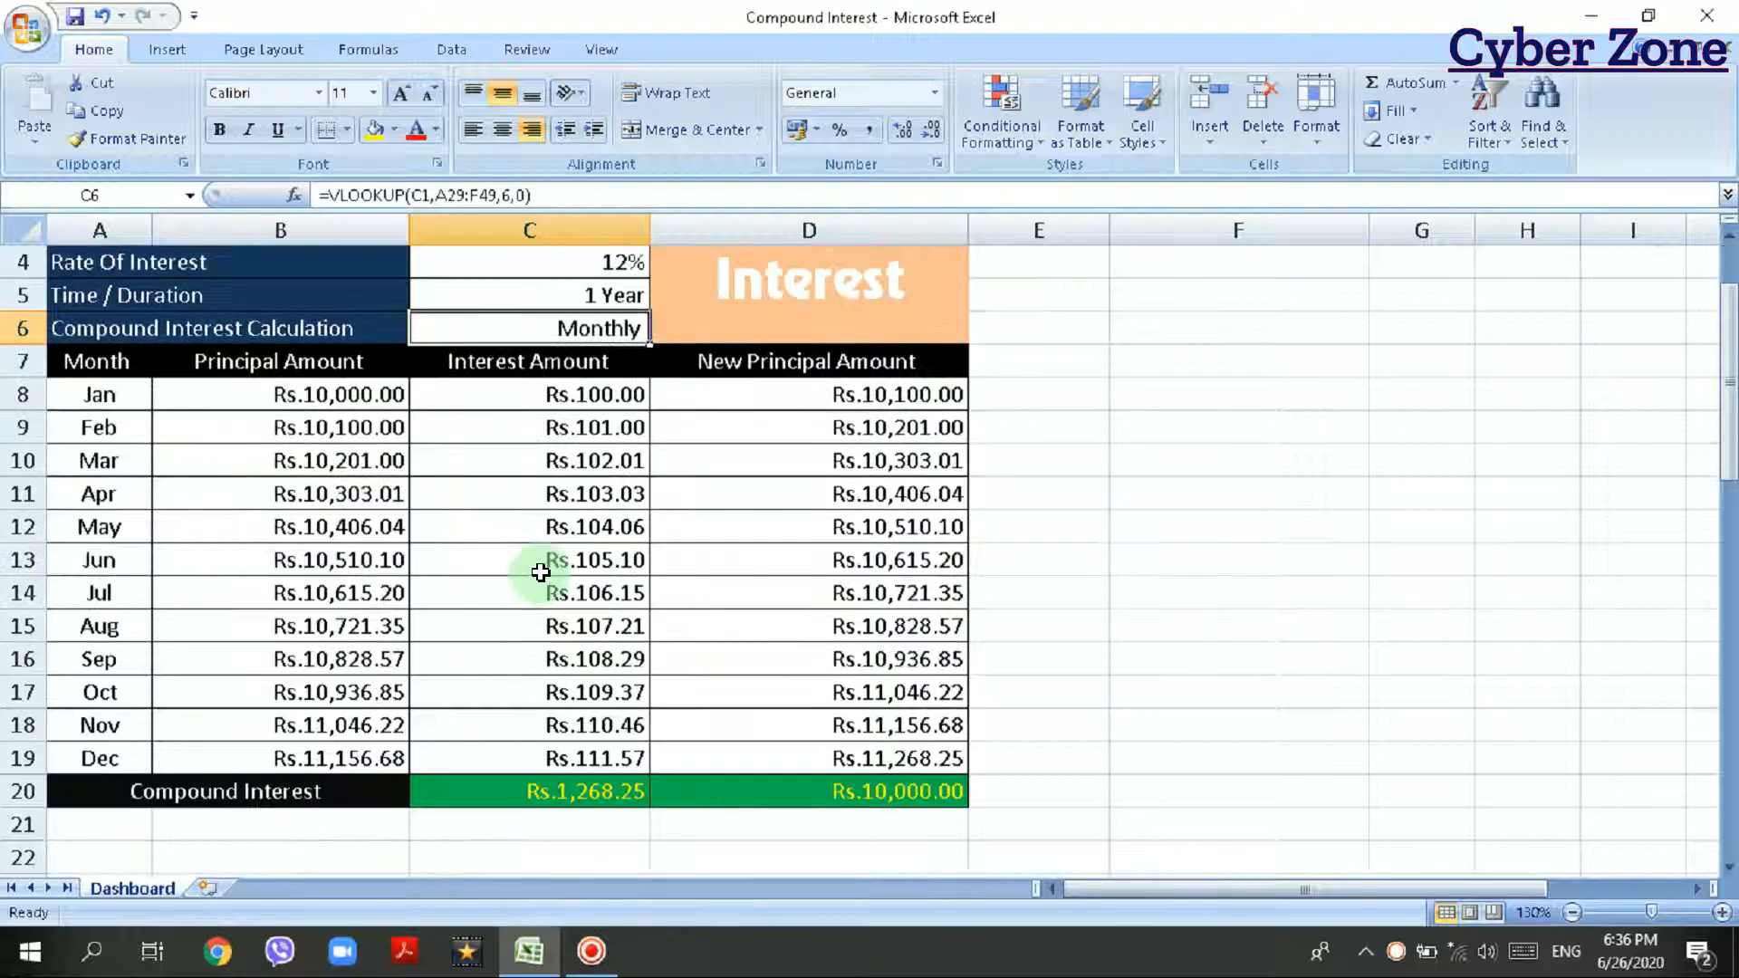
scroll(620, 561, "down", 2)
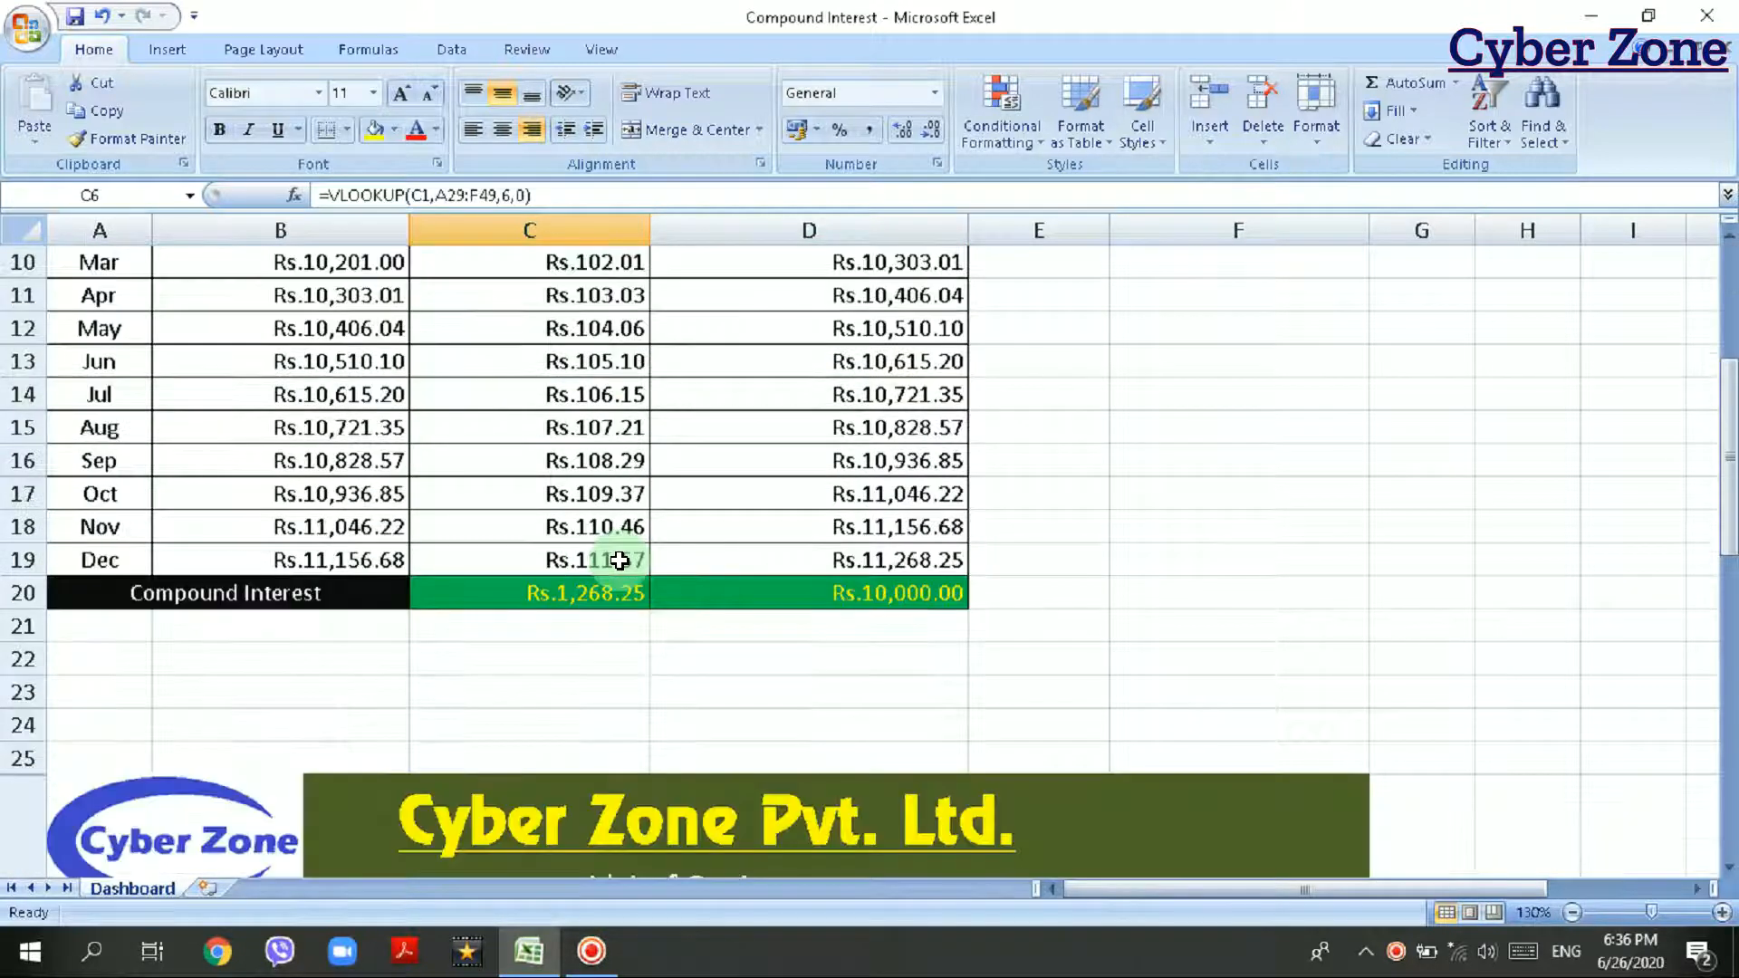
scroll(620, 561, "down", 9)
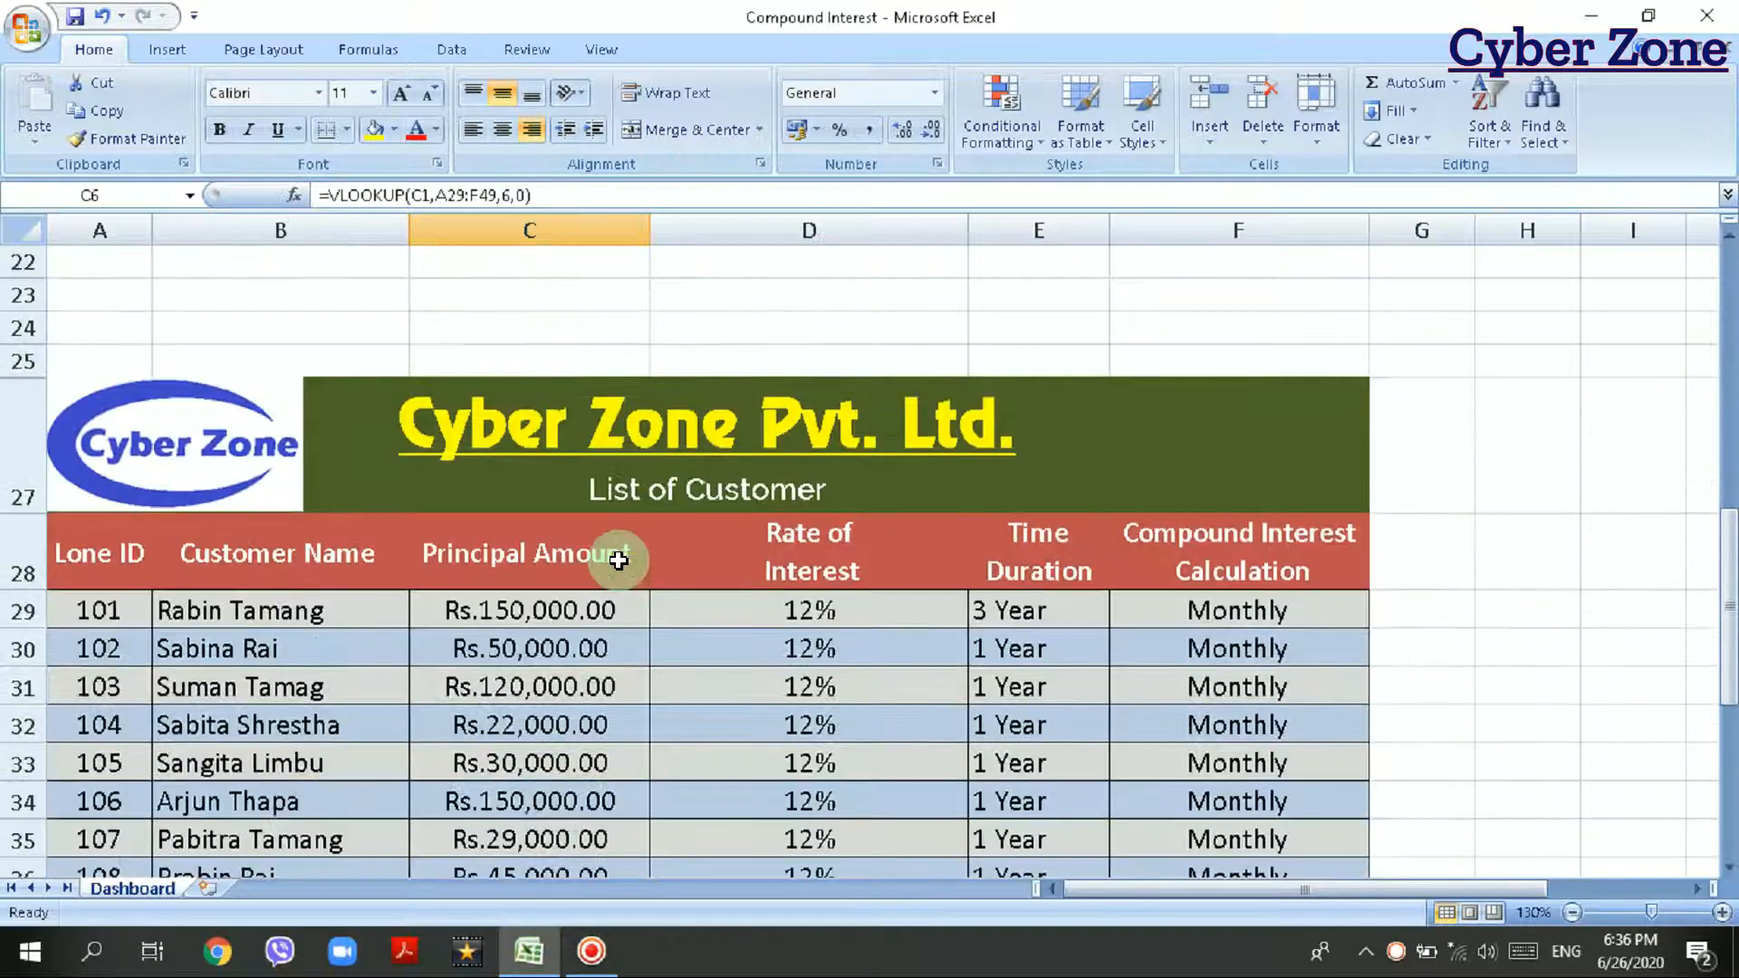
scroll(619, 561, "up", 6)
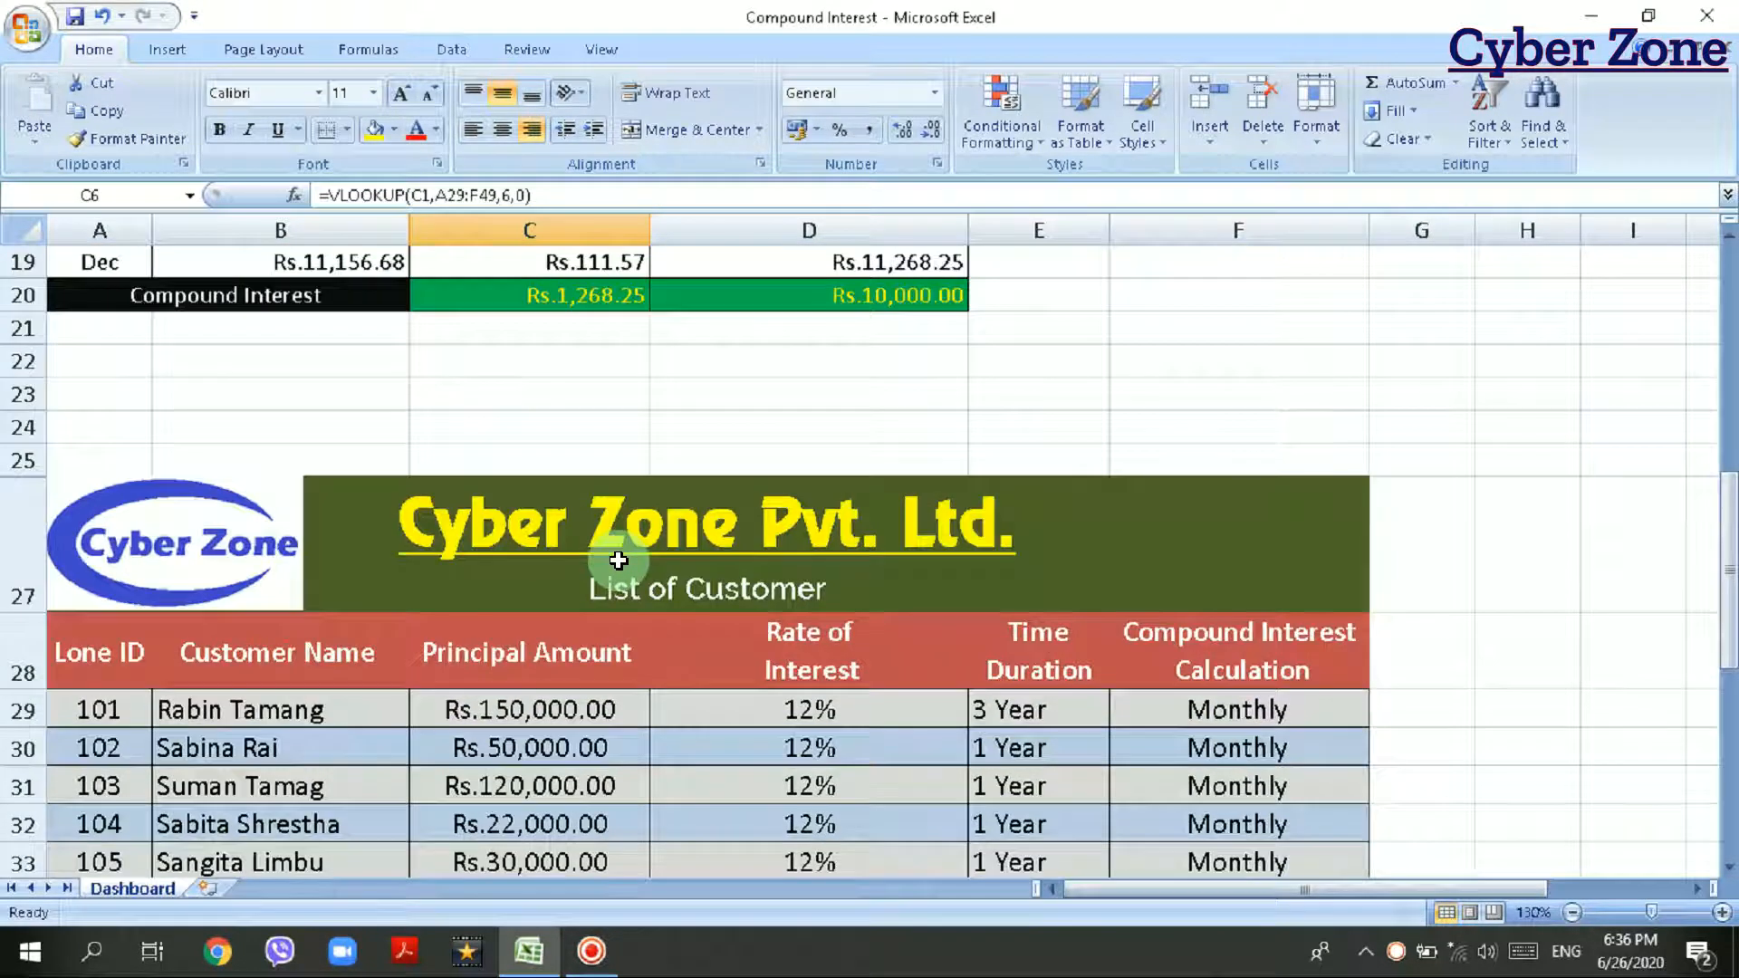
scroll(620, 561, "up", 6)
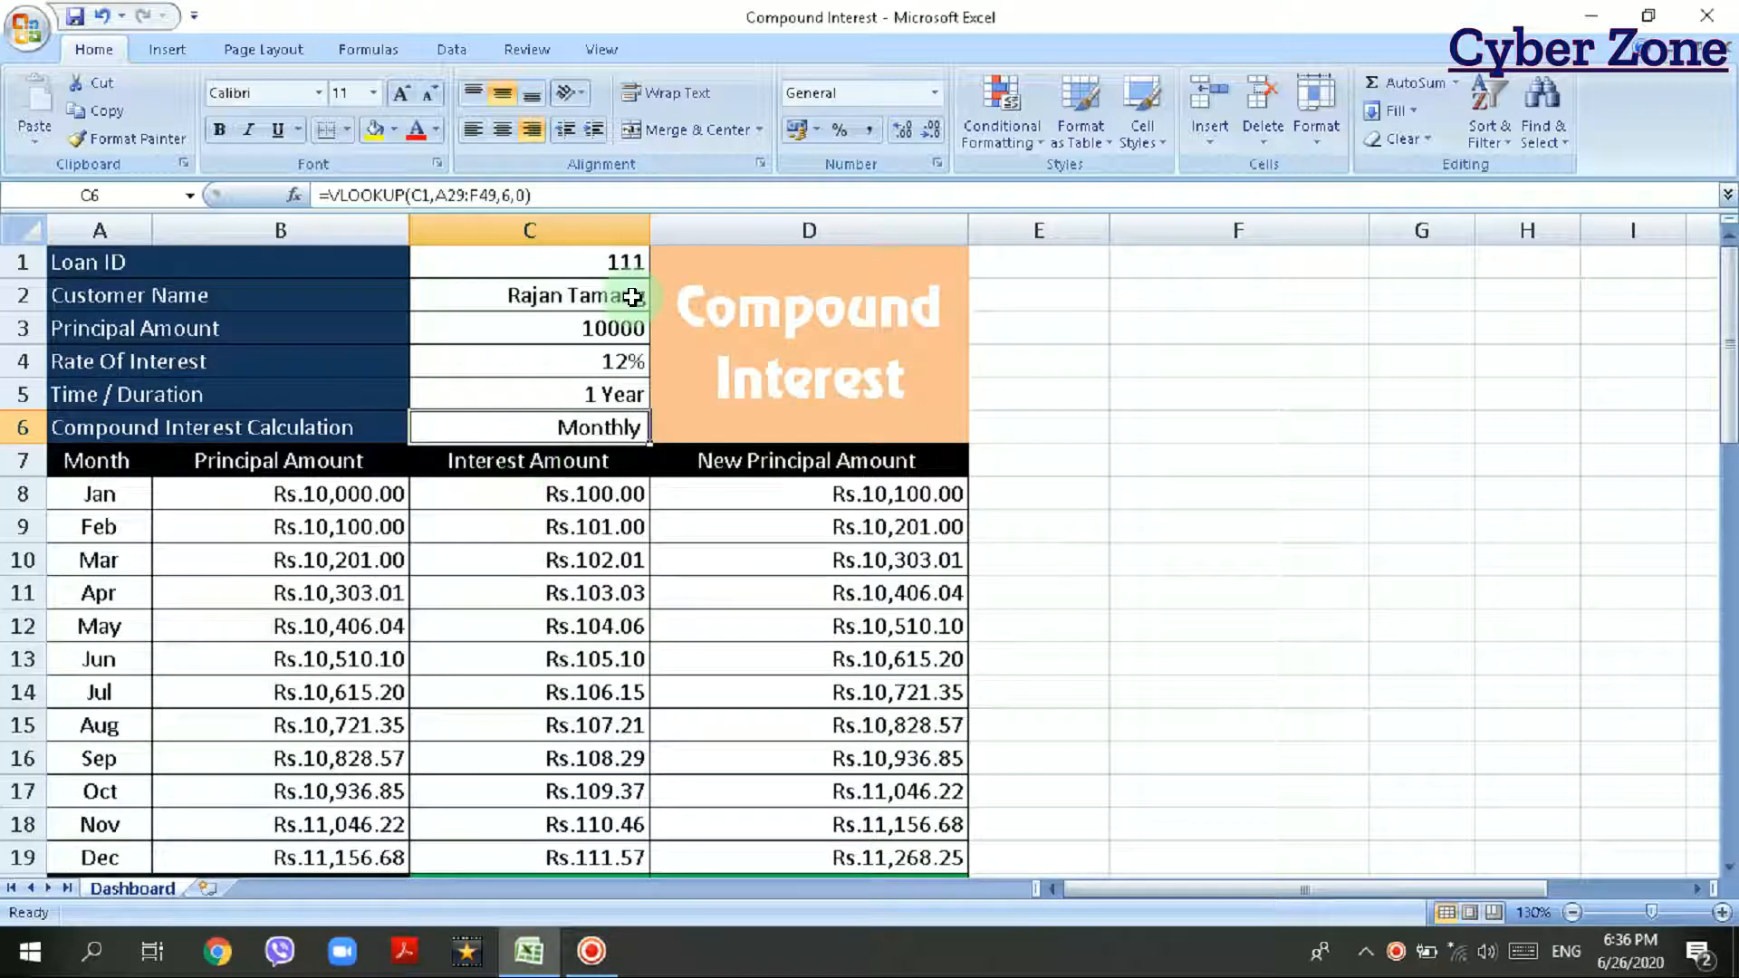
scroll(614, 555, "down", 8)
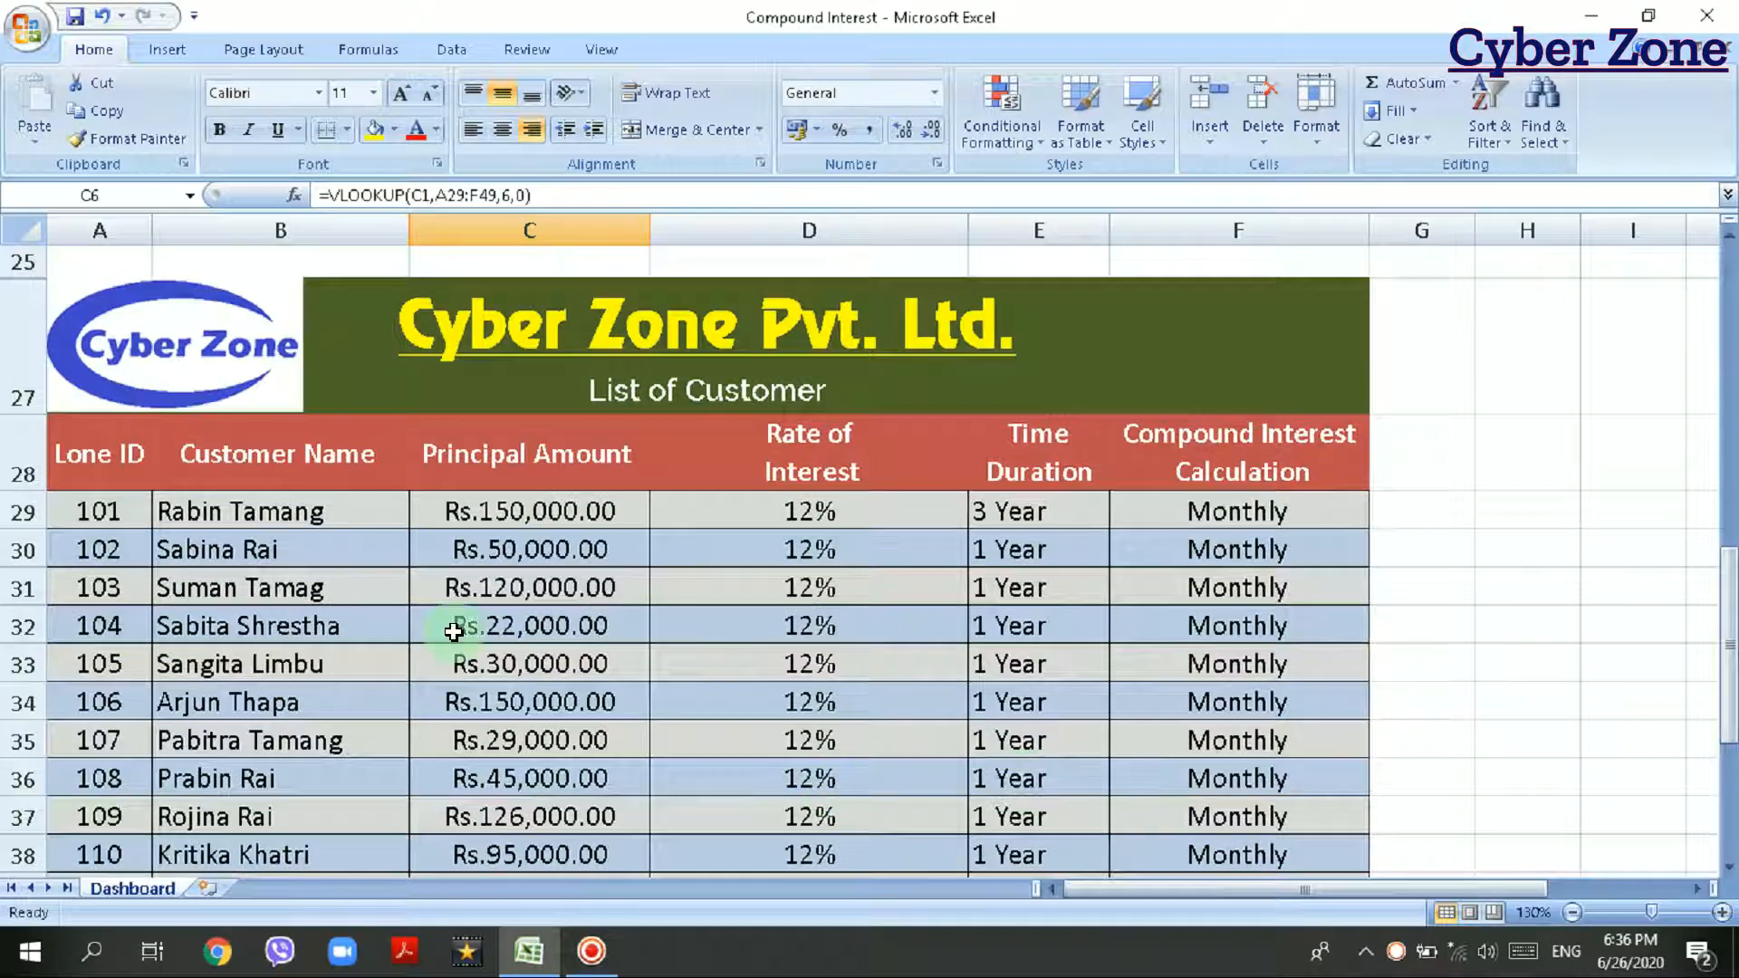
scroll(530, 642, "down", 3)
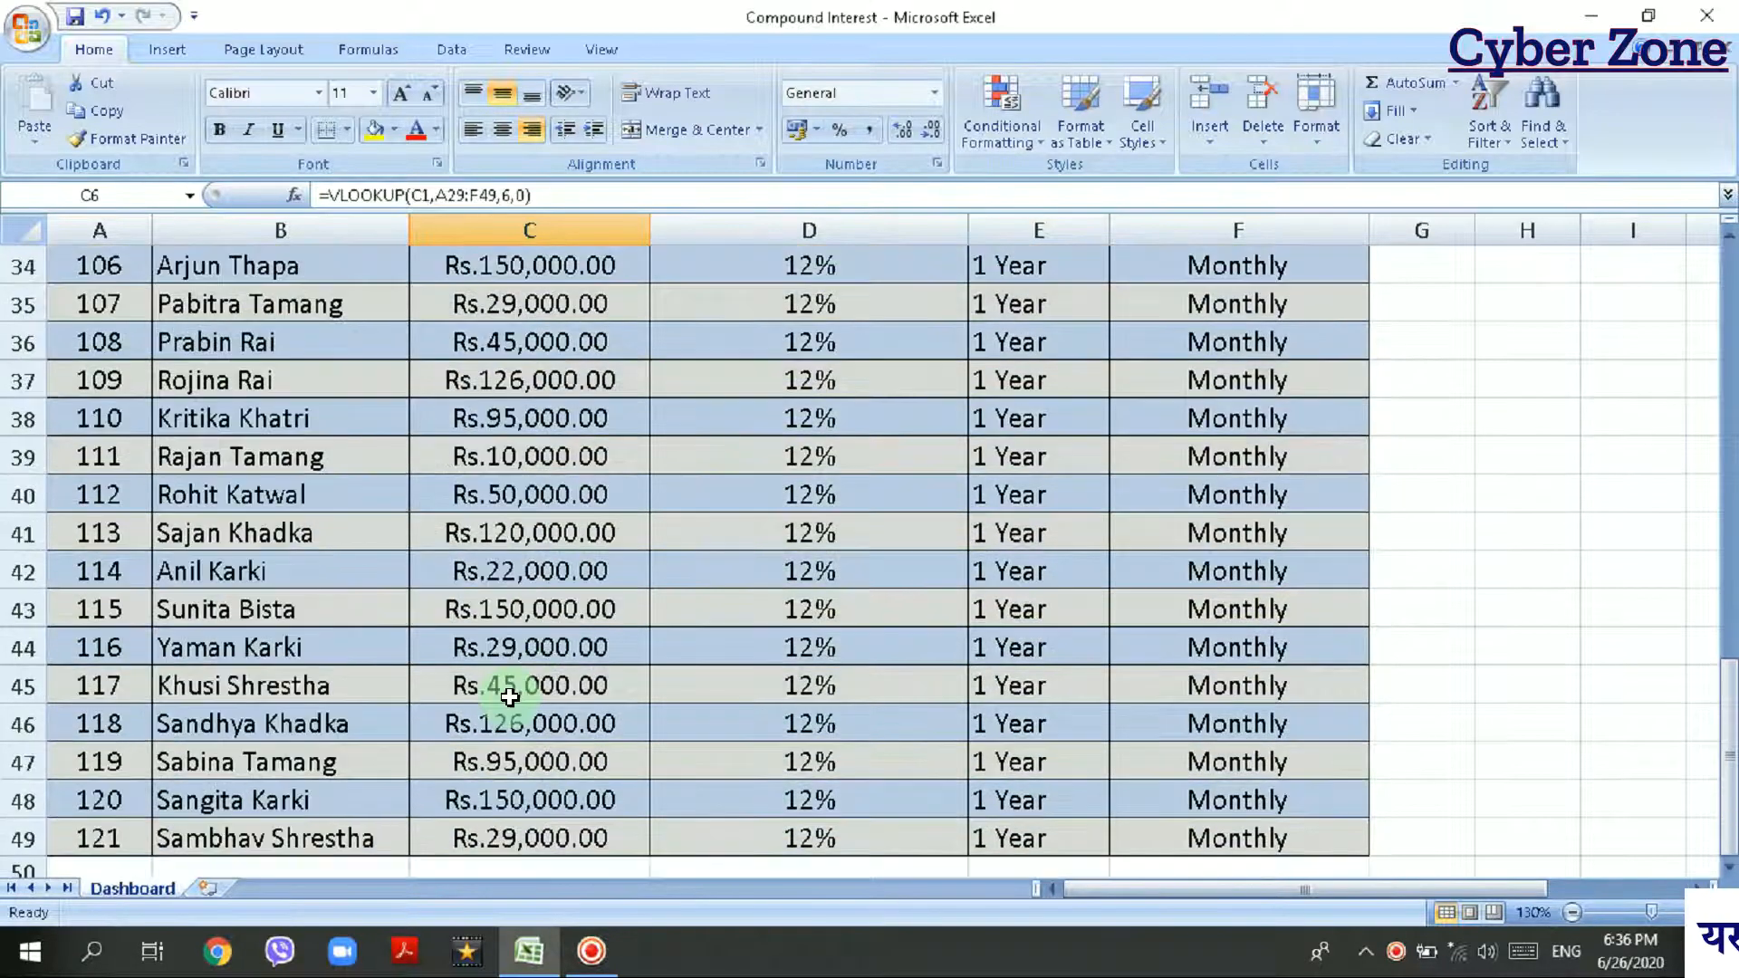
scroll(601, 660, "up", 11)
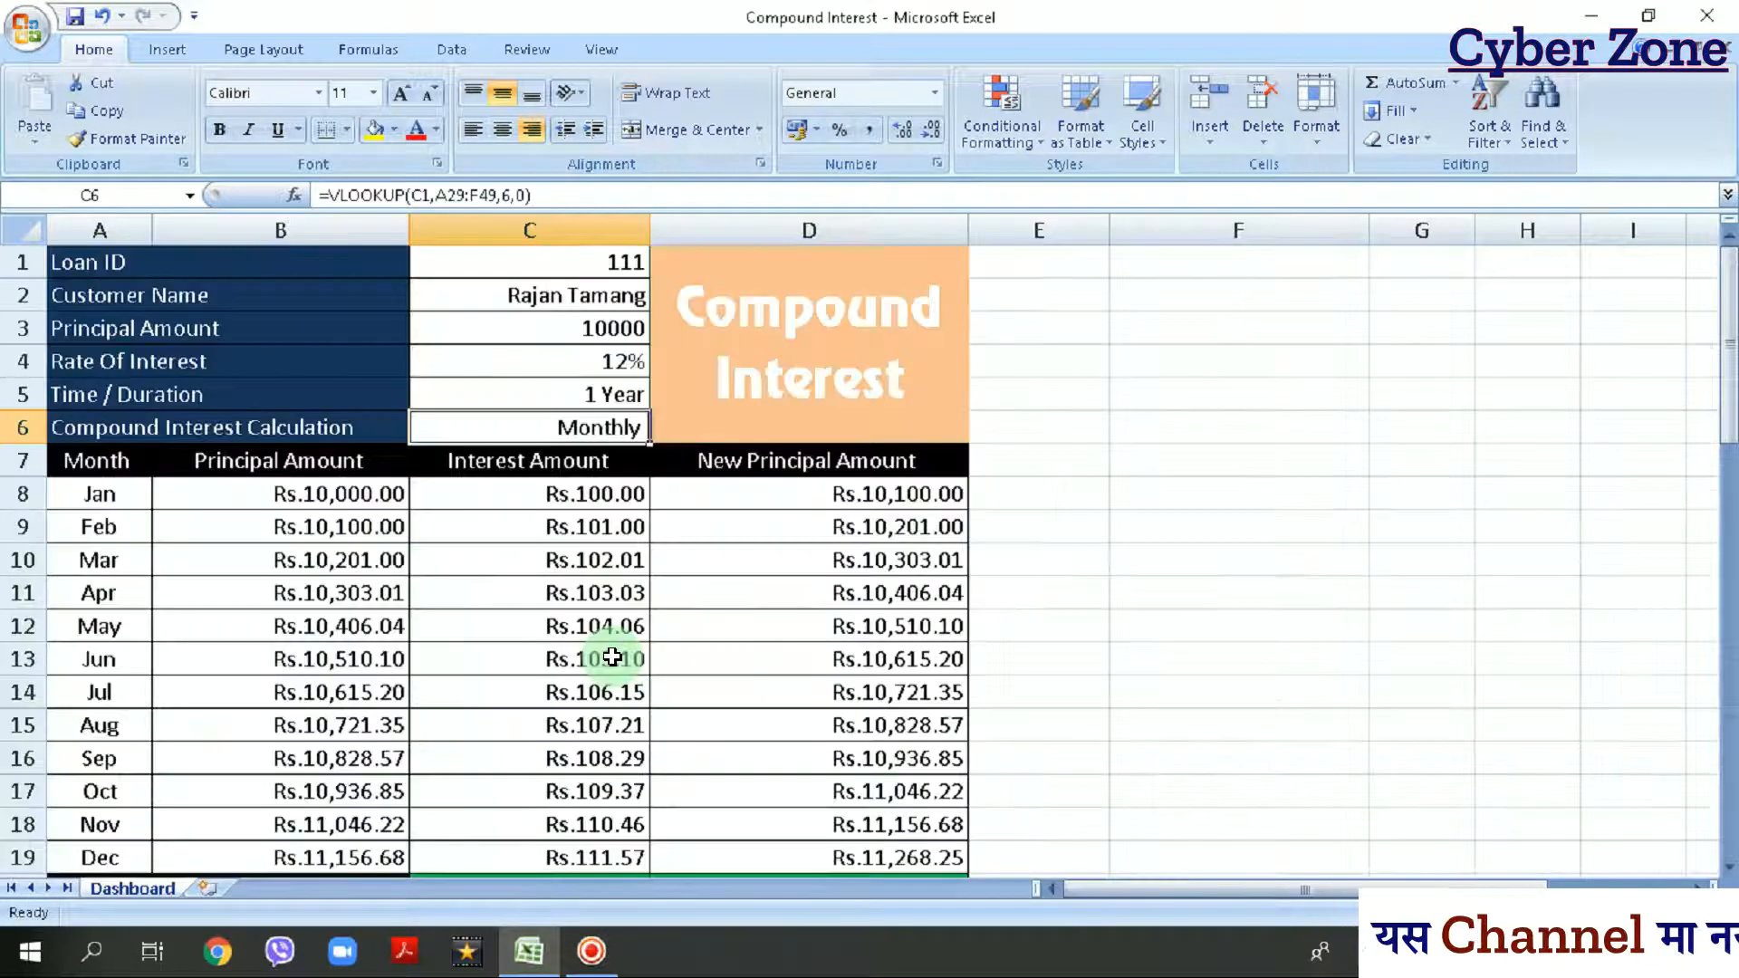
Change the dashboard's Loan ID in C1 to the one from customer list row 44, followed by the one from row 48
left_click(635, 265)
left_click(662, 265)
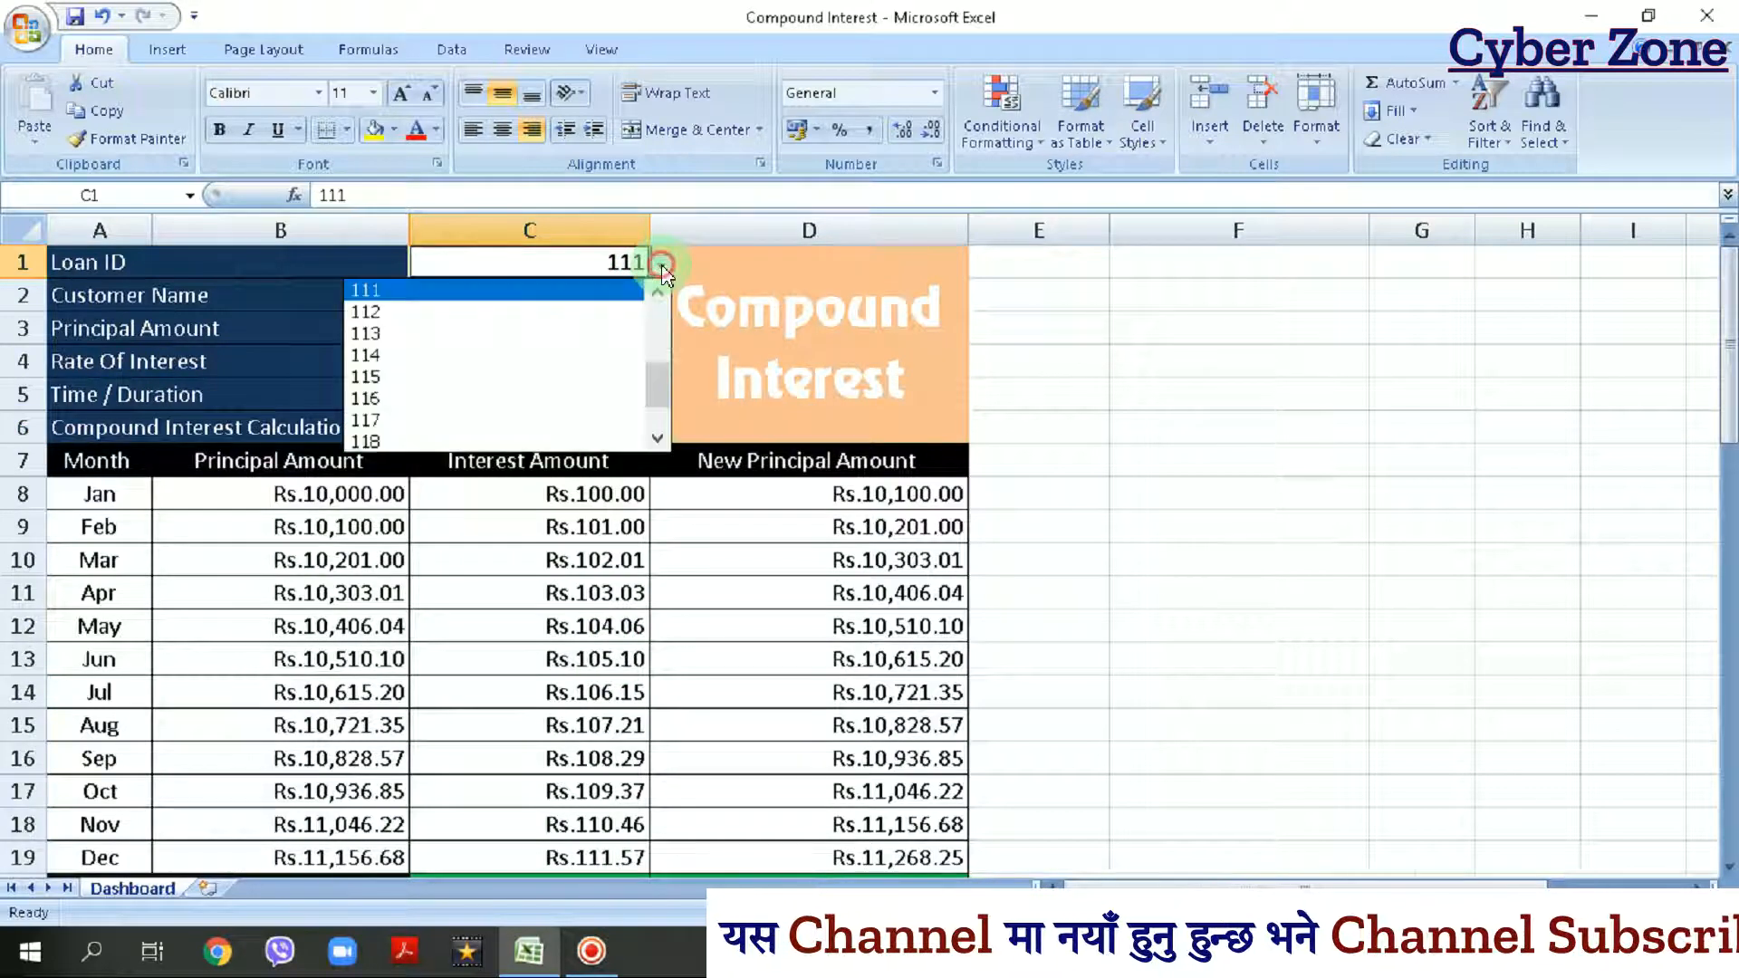
left_click(382, 398)
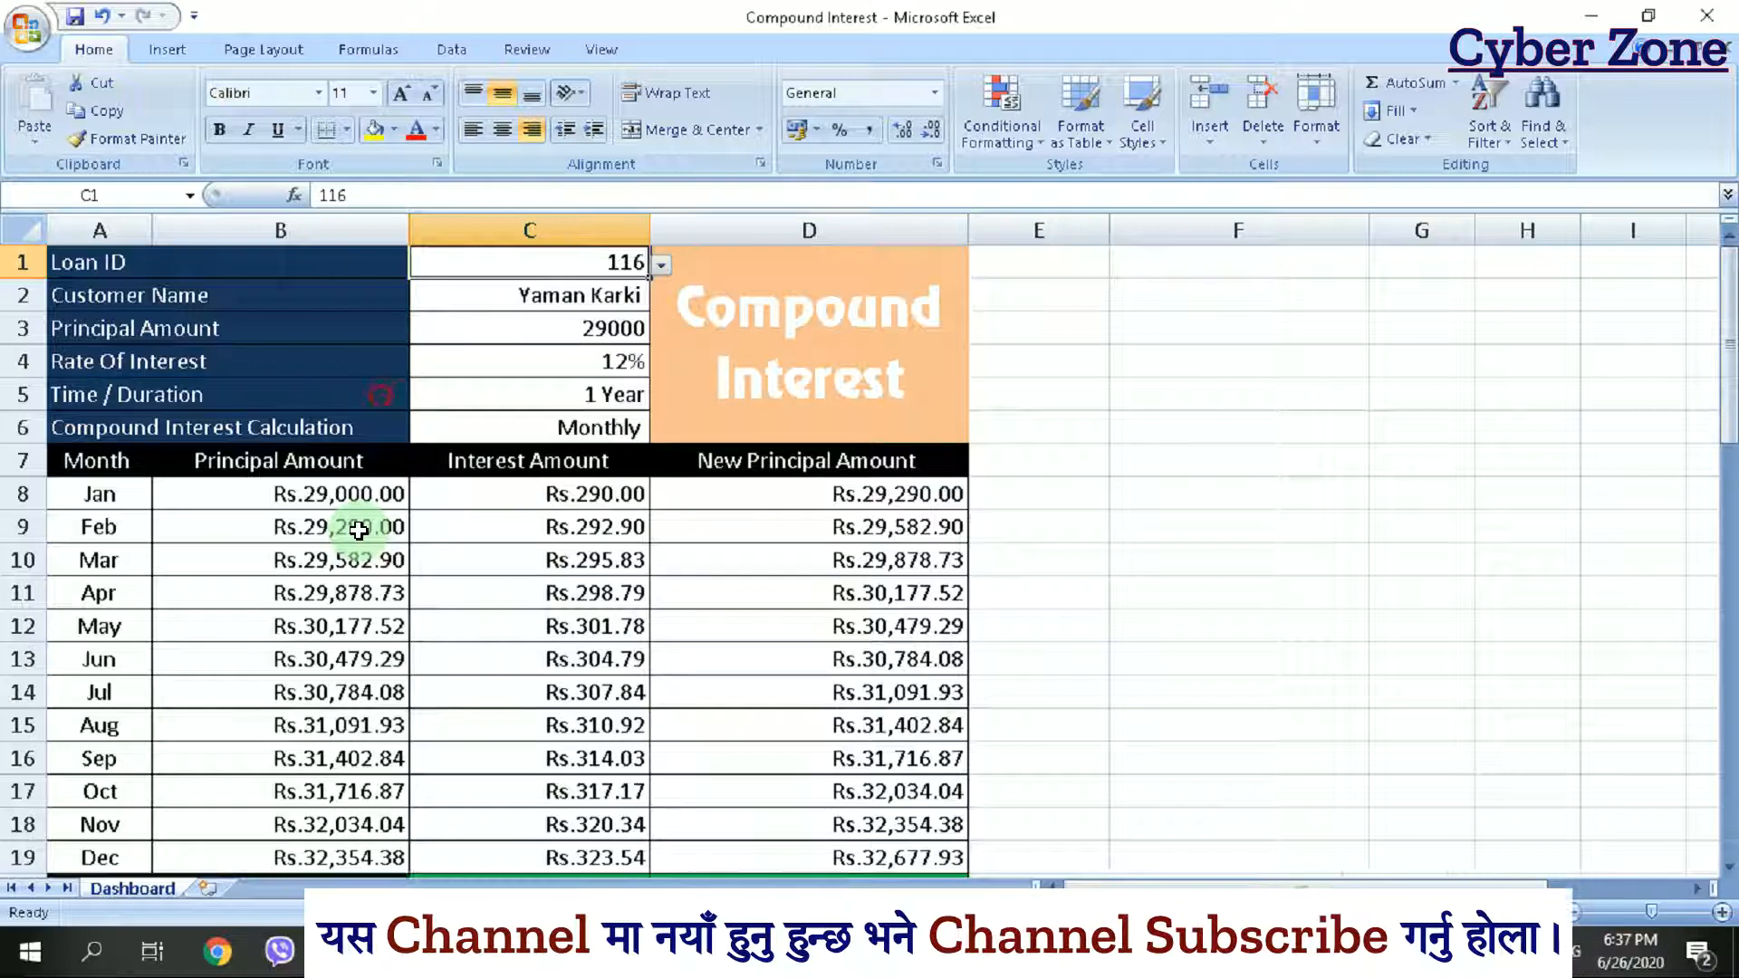
left_click(663, 265)
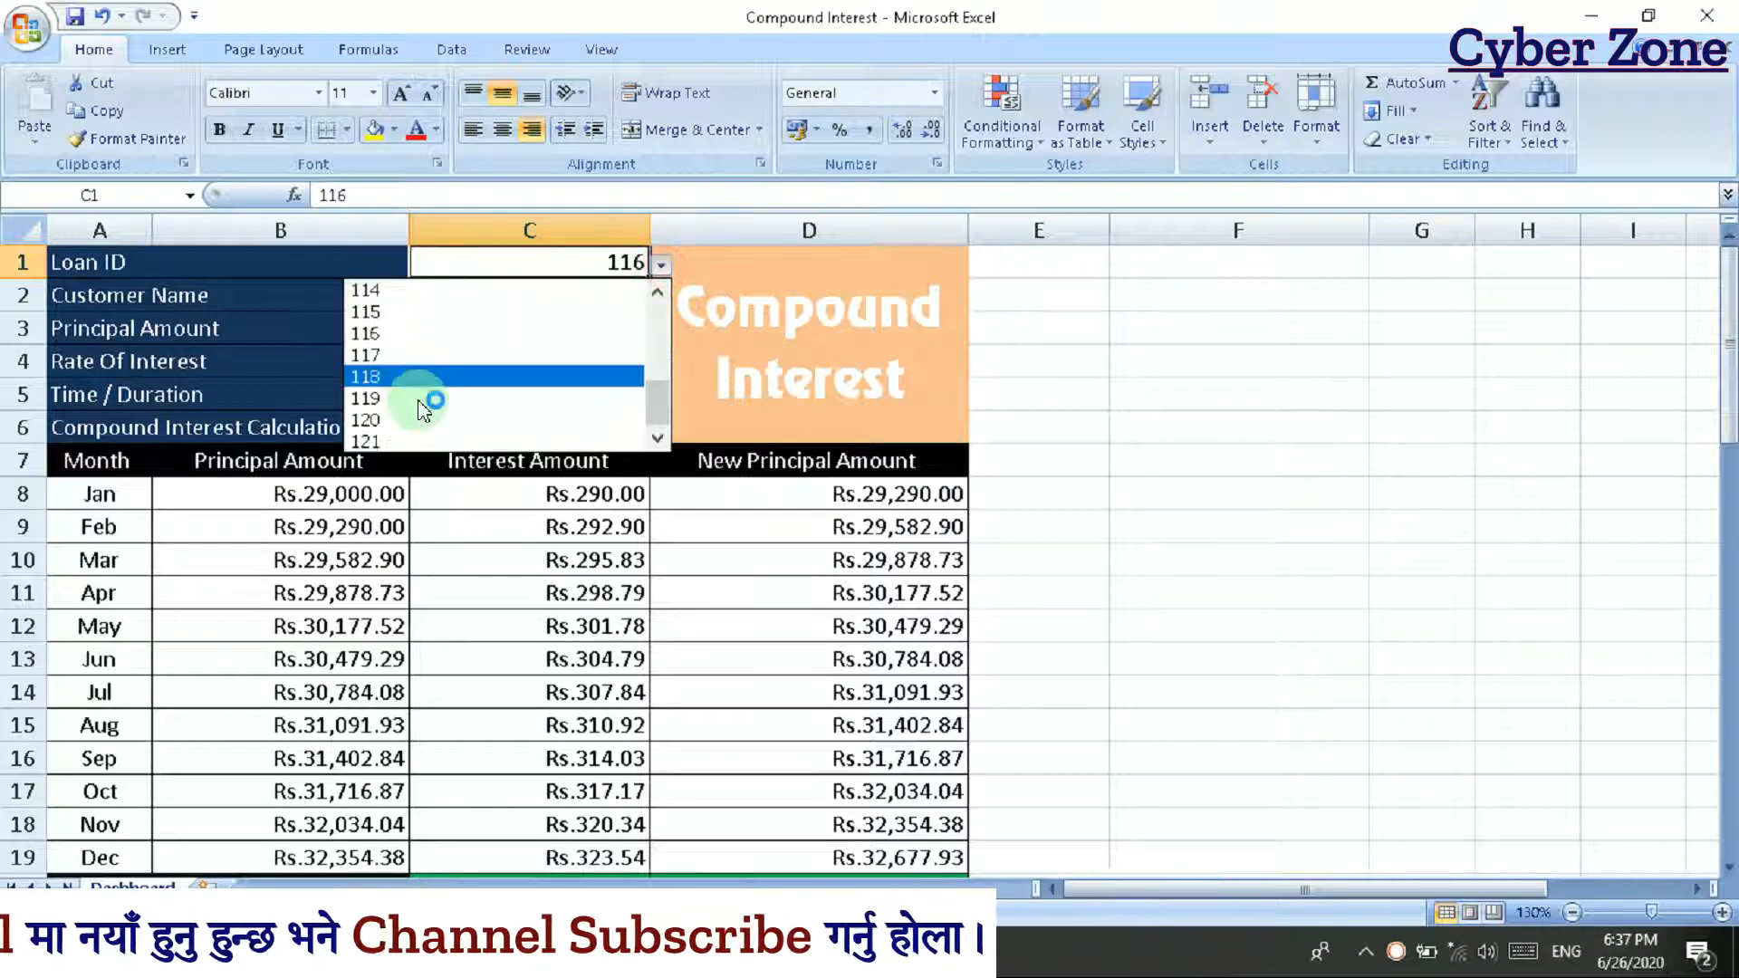
left_click(389, 420)
Review the customer list's principal, rate, duration and calculation columns against the dashboard's loan details and monthly schedule
scroll(630, 670, "down", 9)
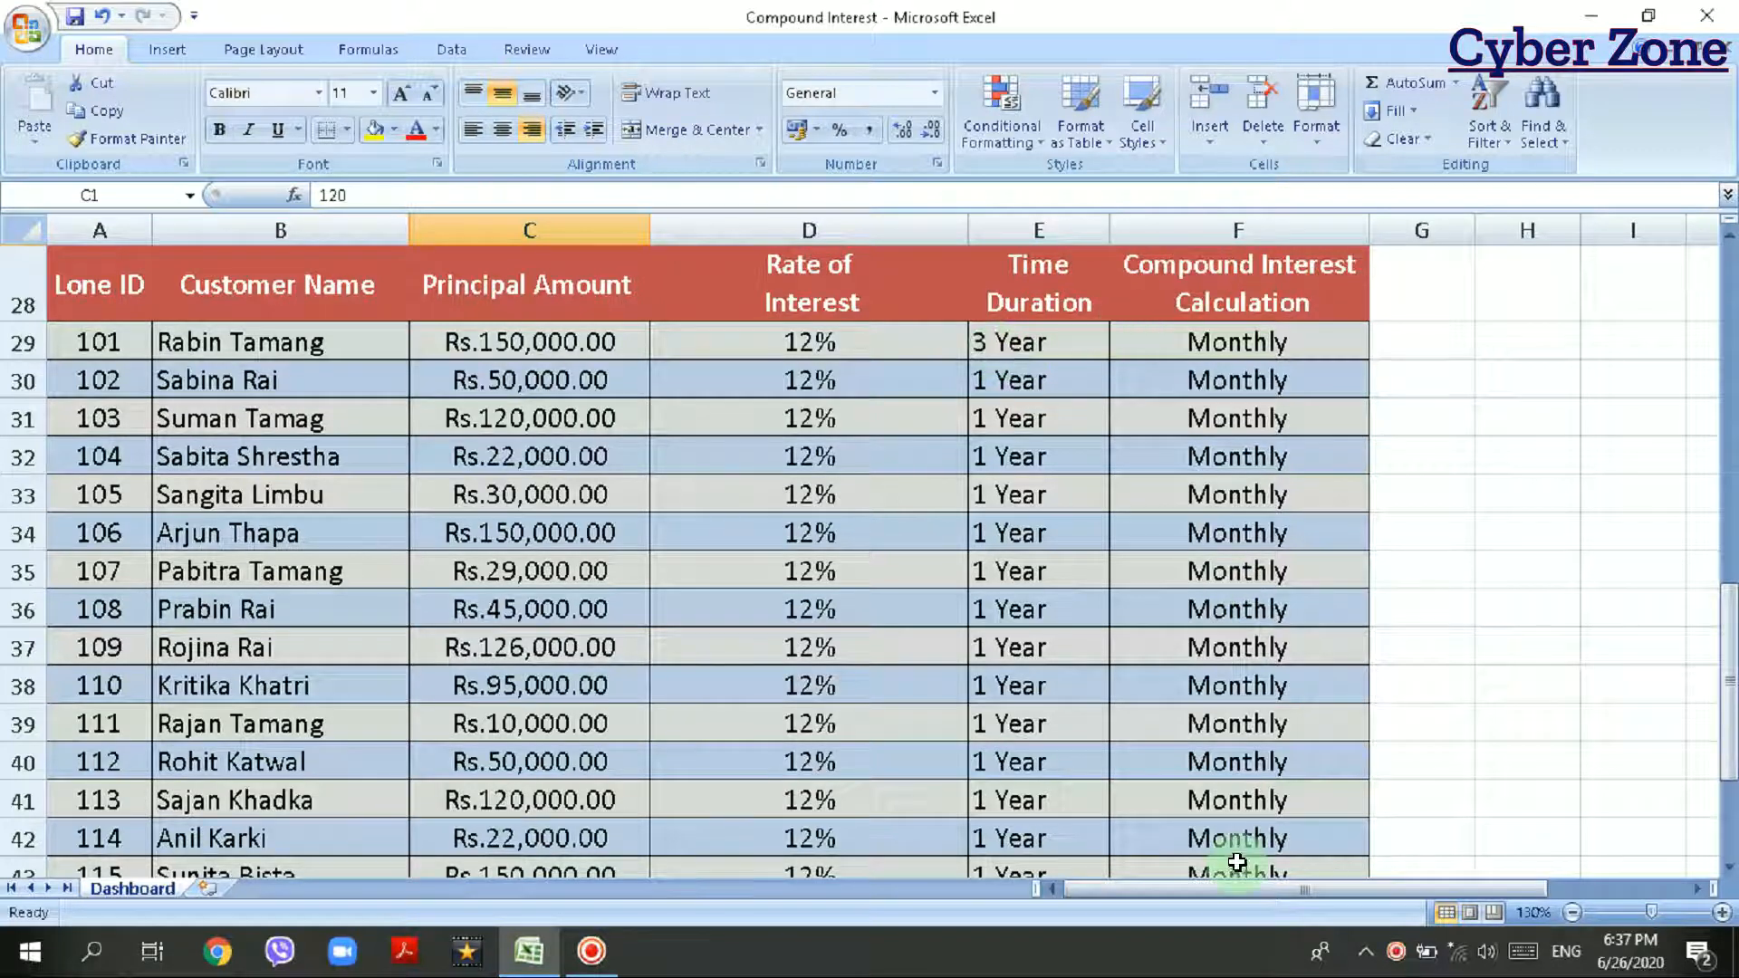
scroll(1228, 552, "down", 2)
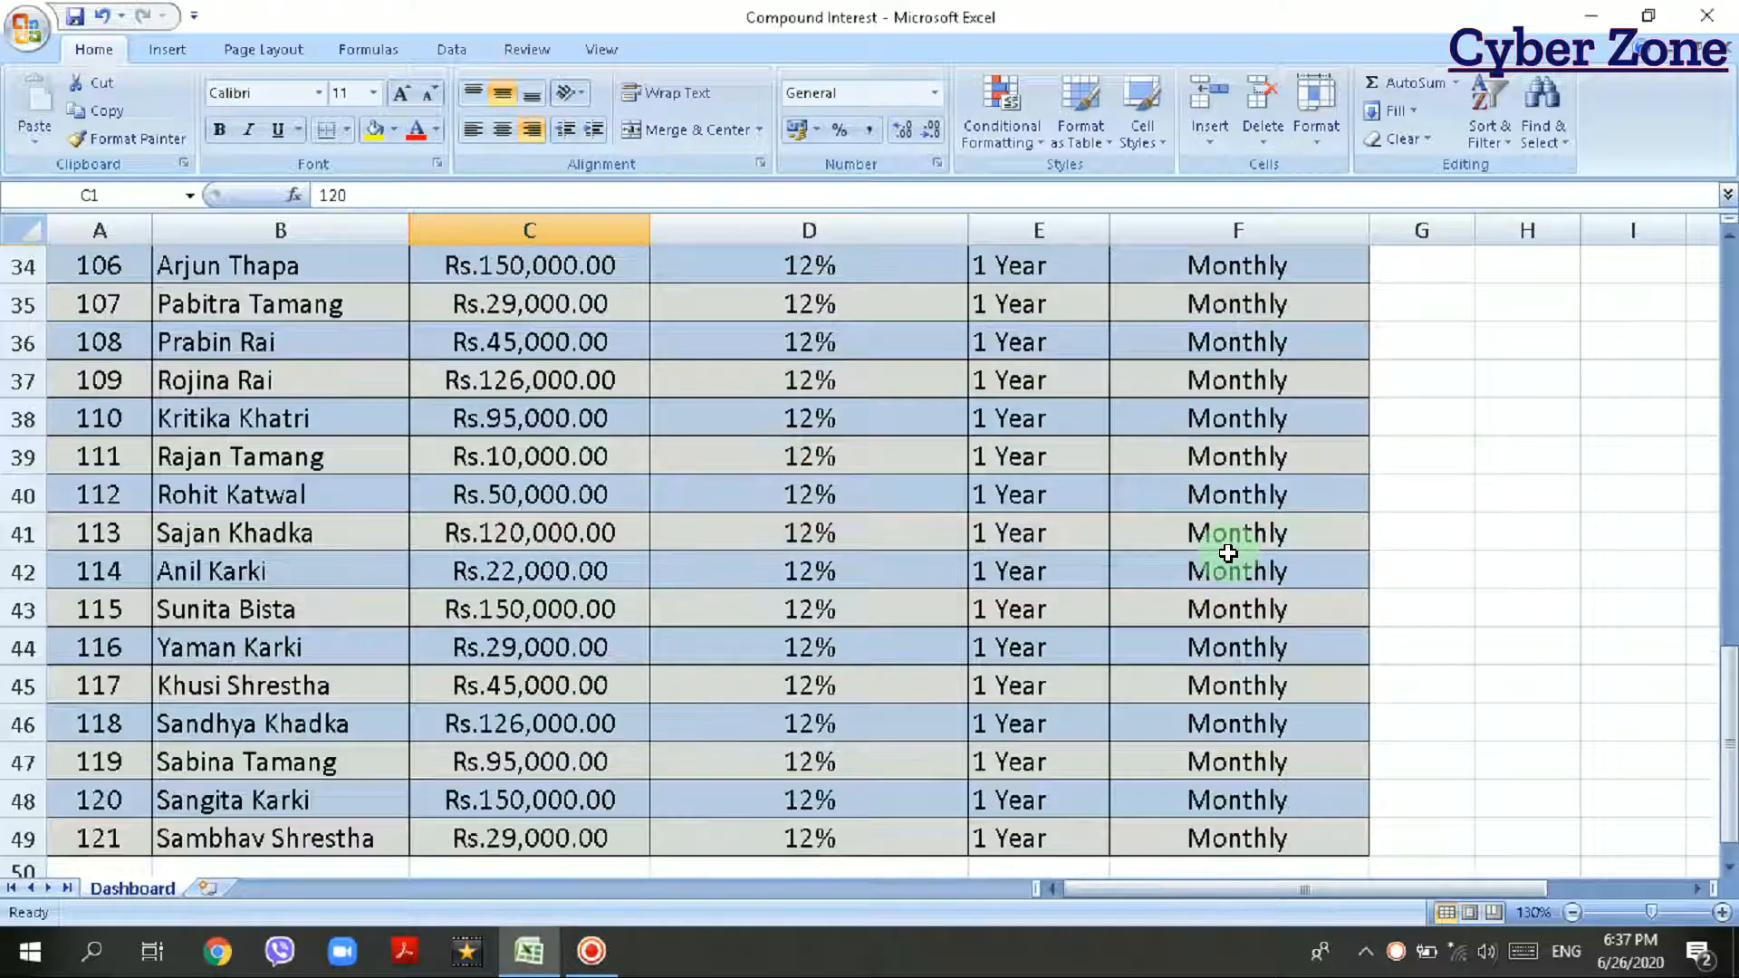
scroll(1227, 553, "up", 3)
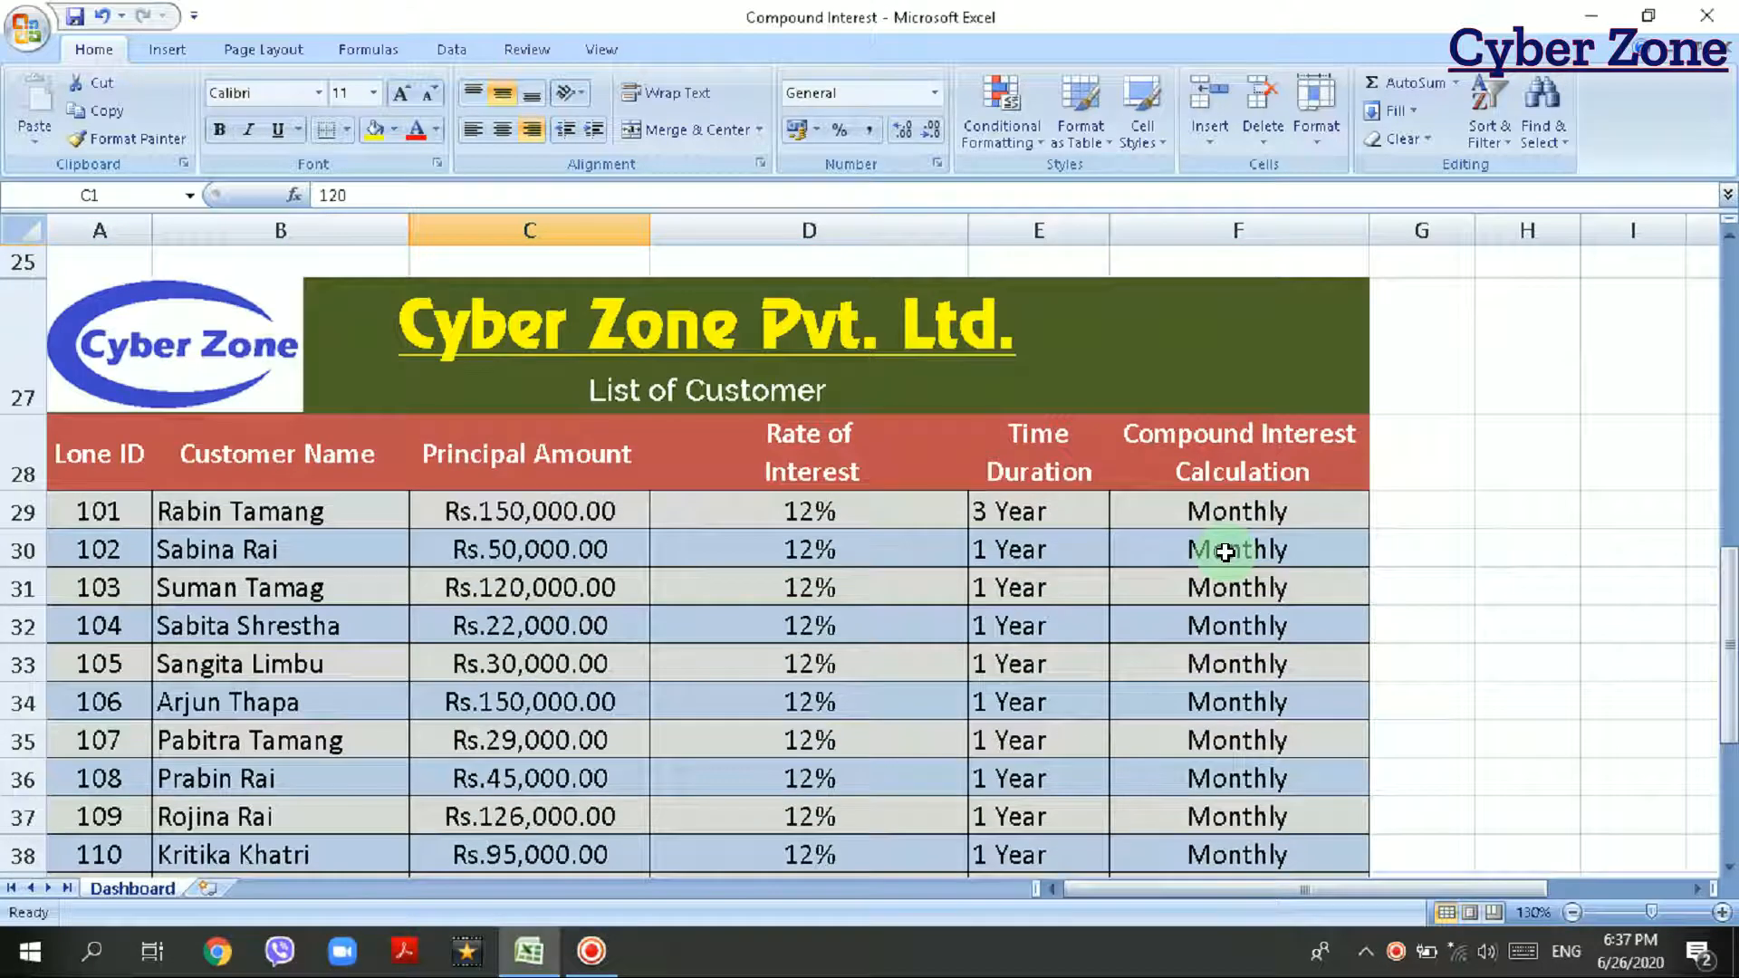
scroll(1225, 551, "up", 8)
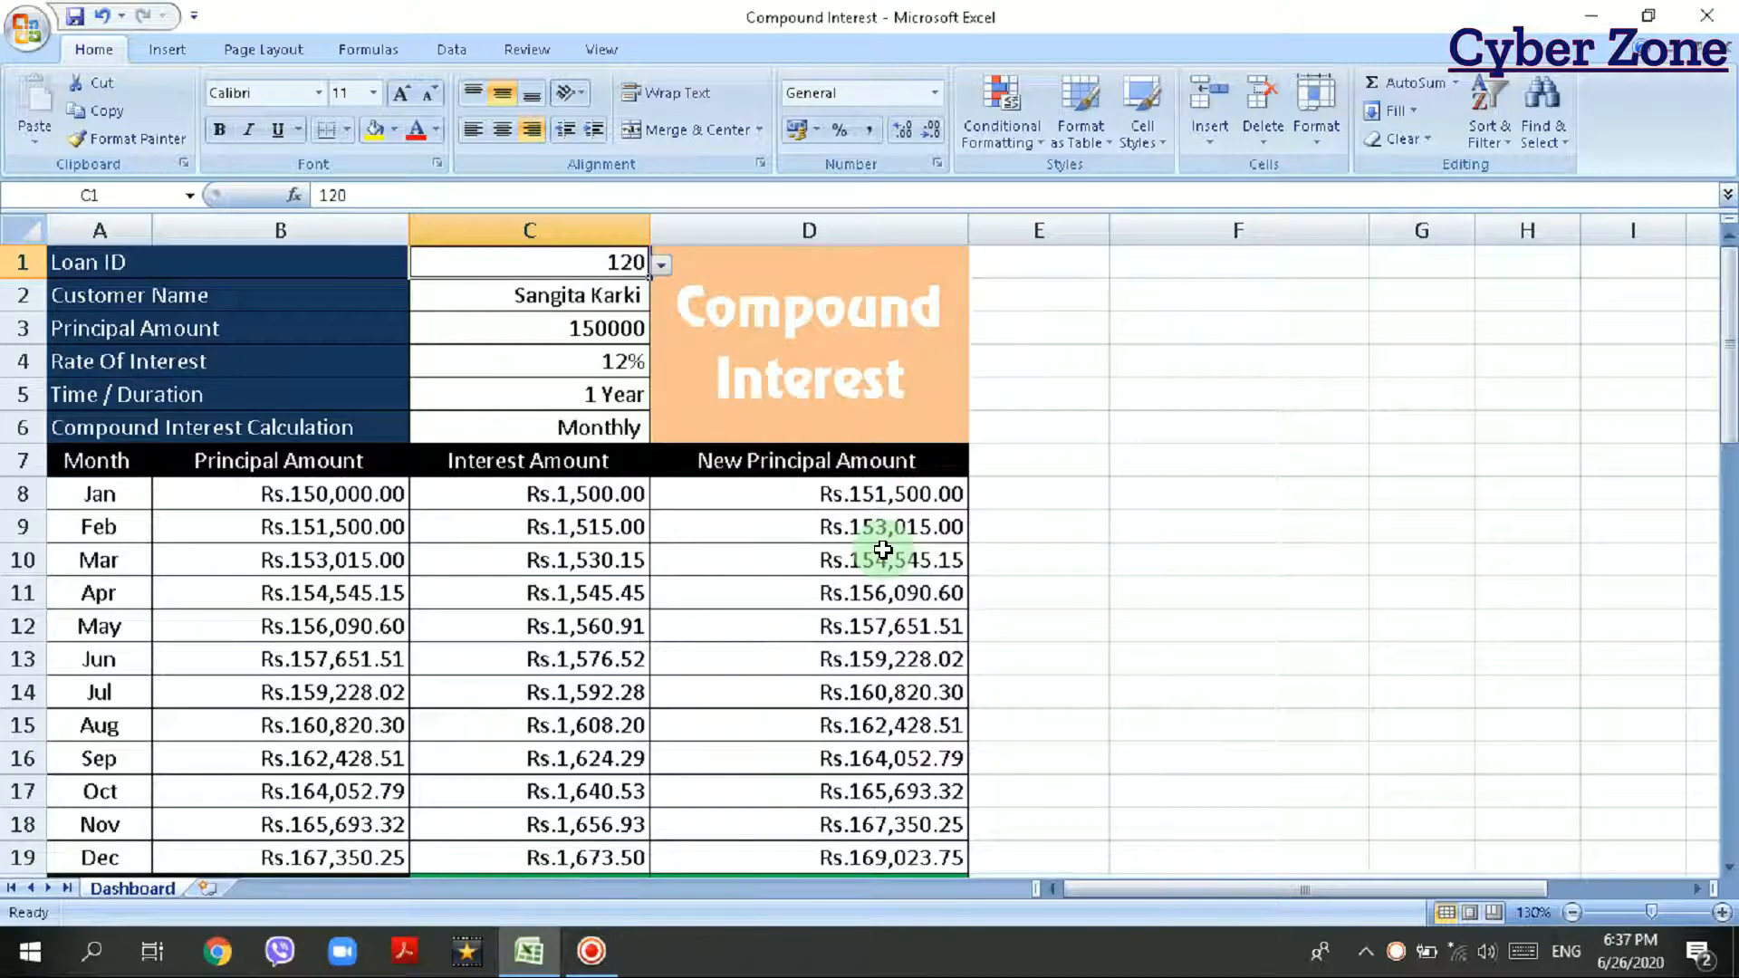
scroll(886, 562, "down", 7)
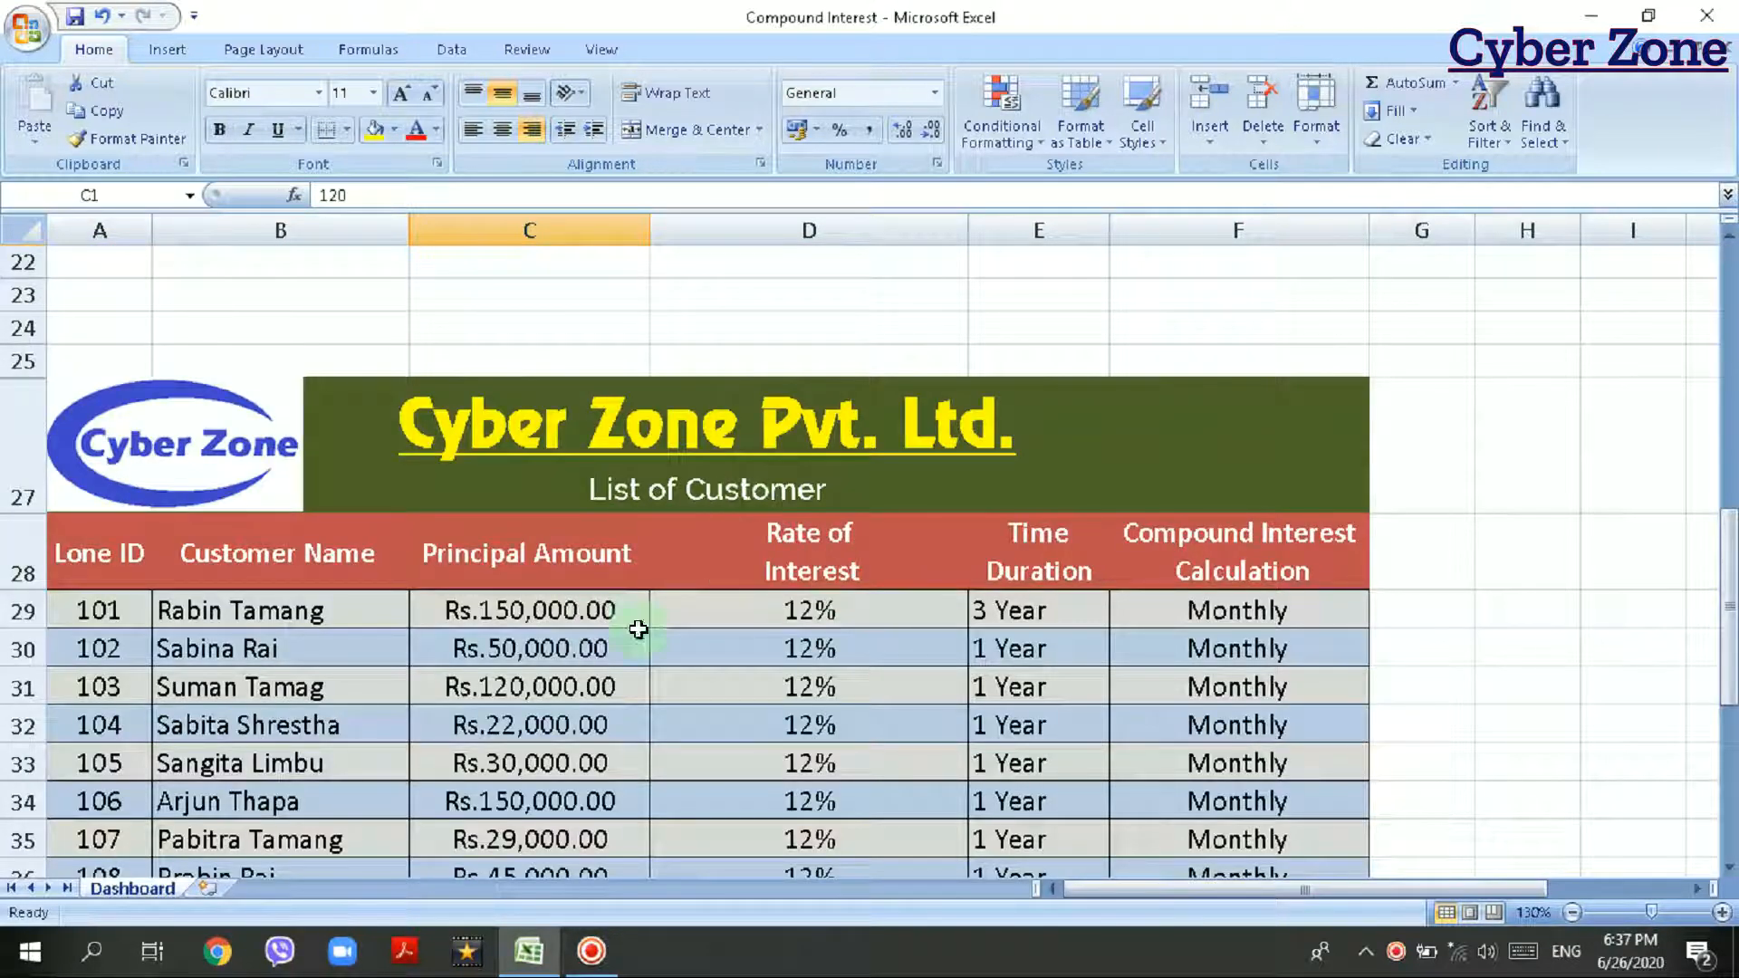
scroll(619, 612, "down", 2)
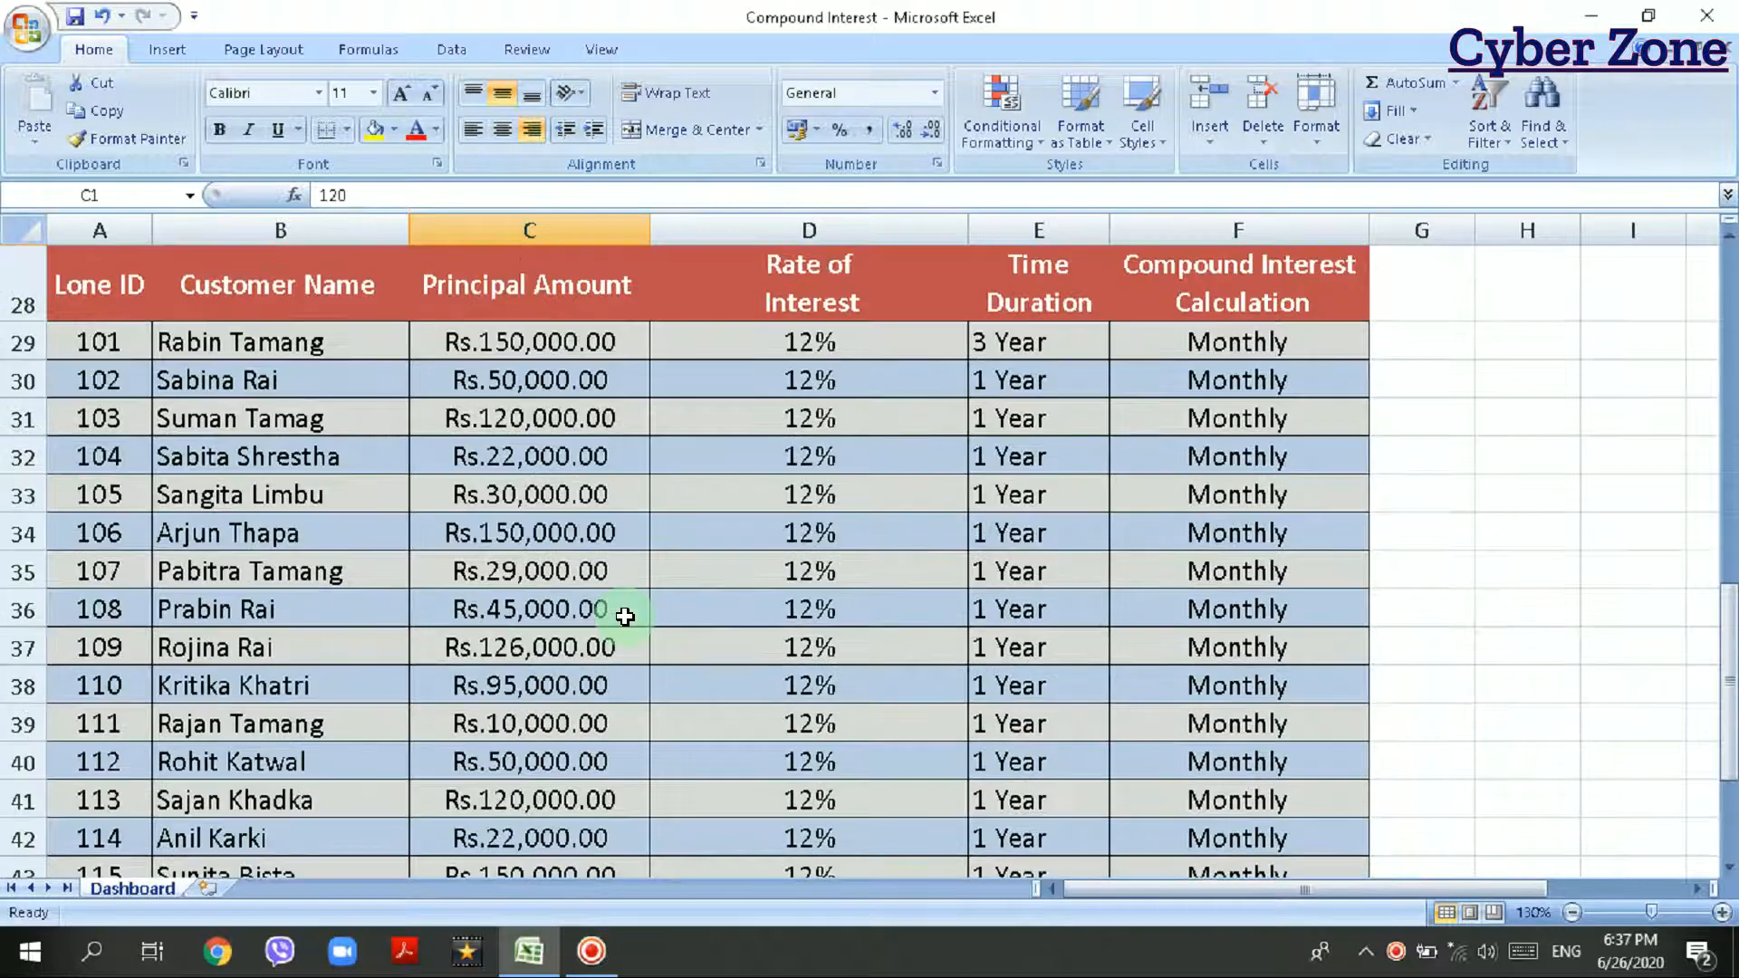
scroll(621, 616, "up", 3)
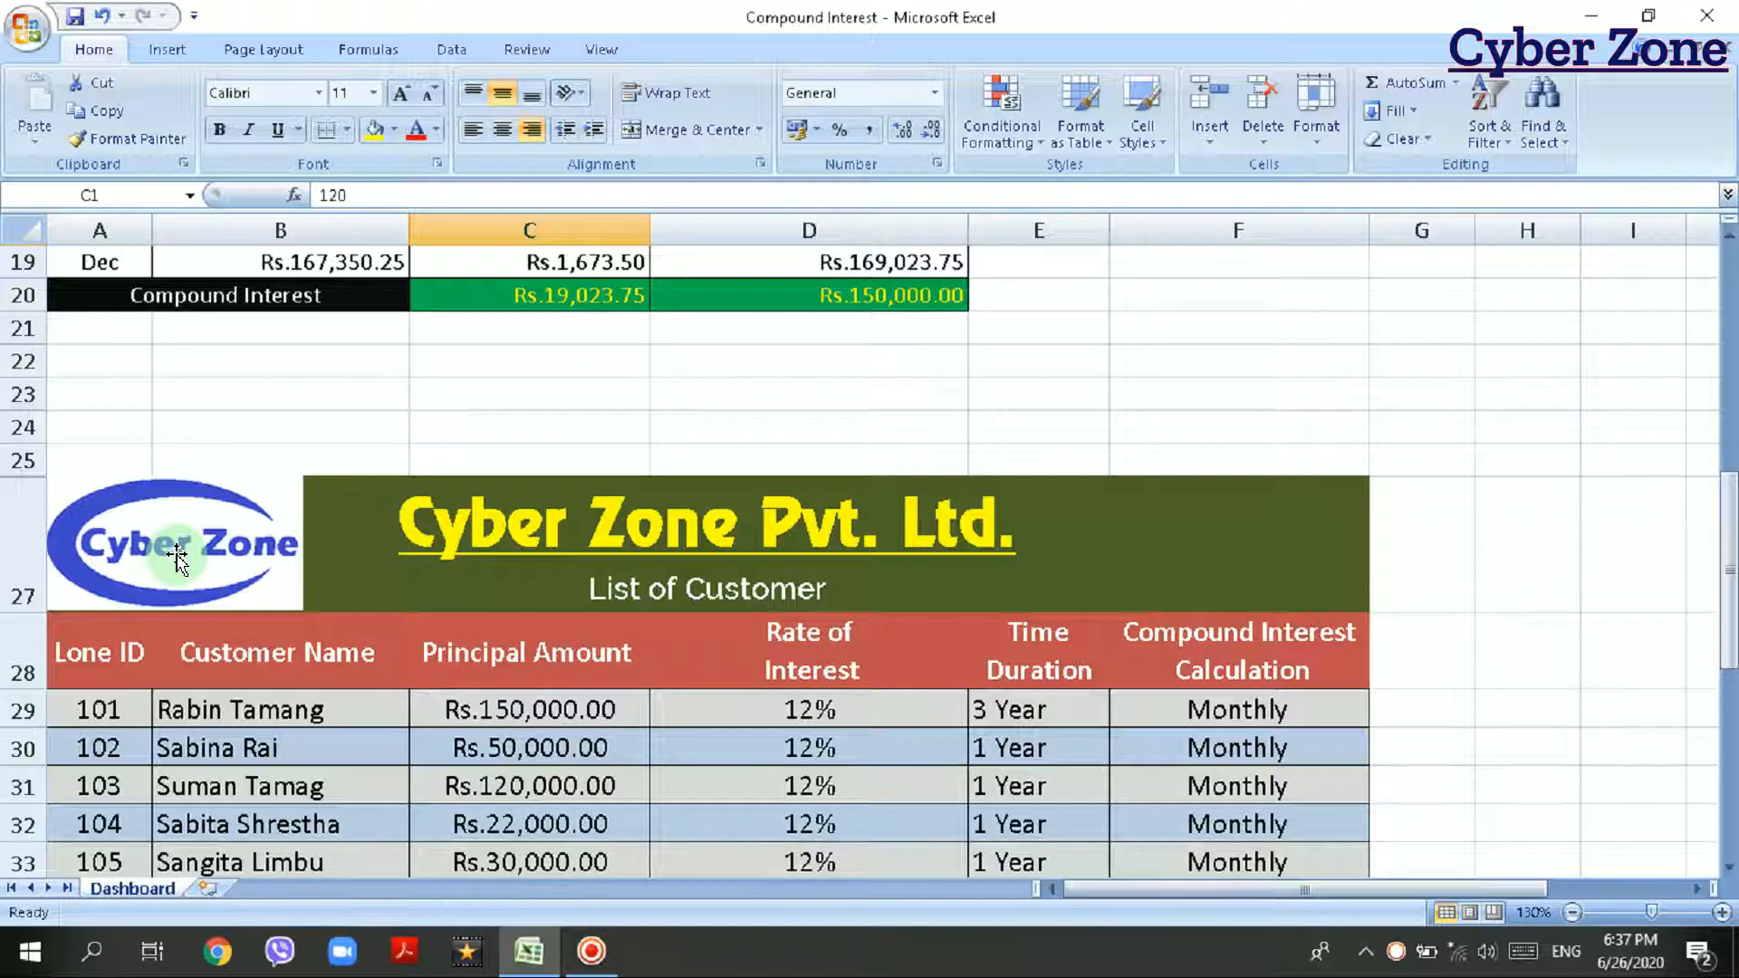
scroll(178, 557, "down", 5)
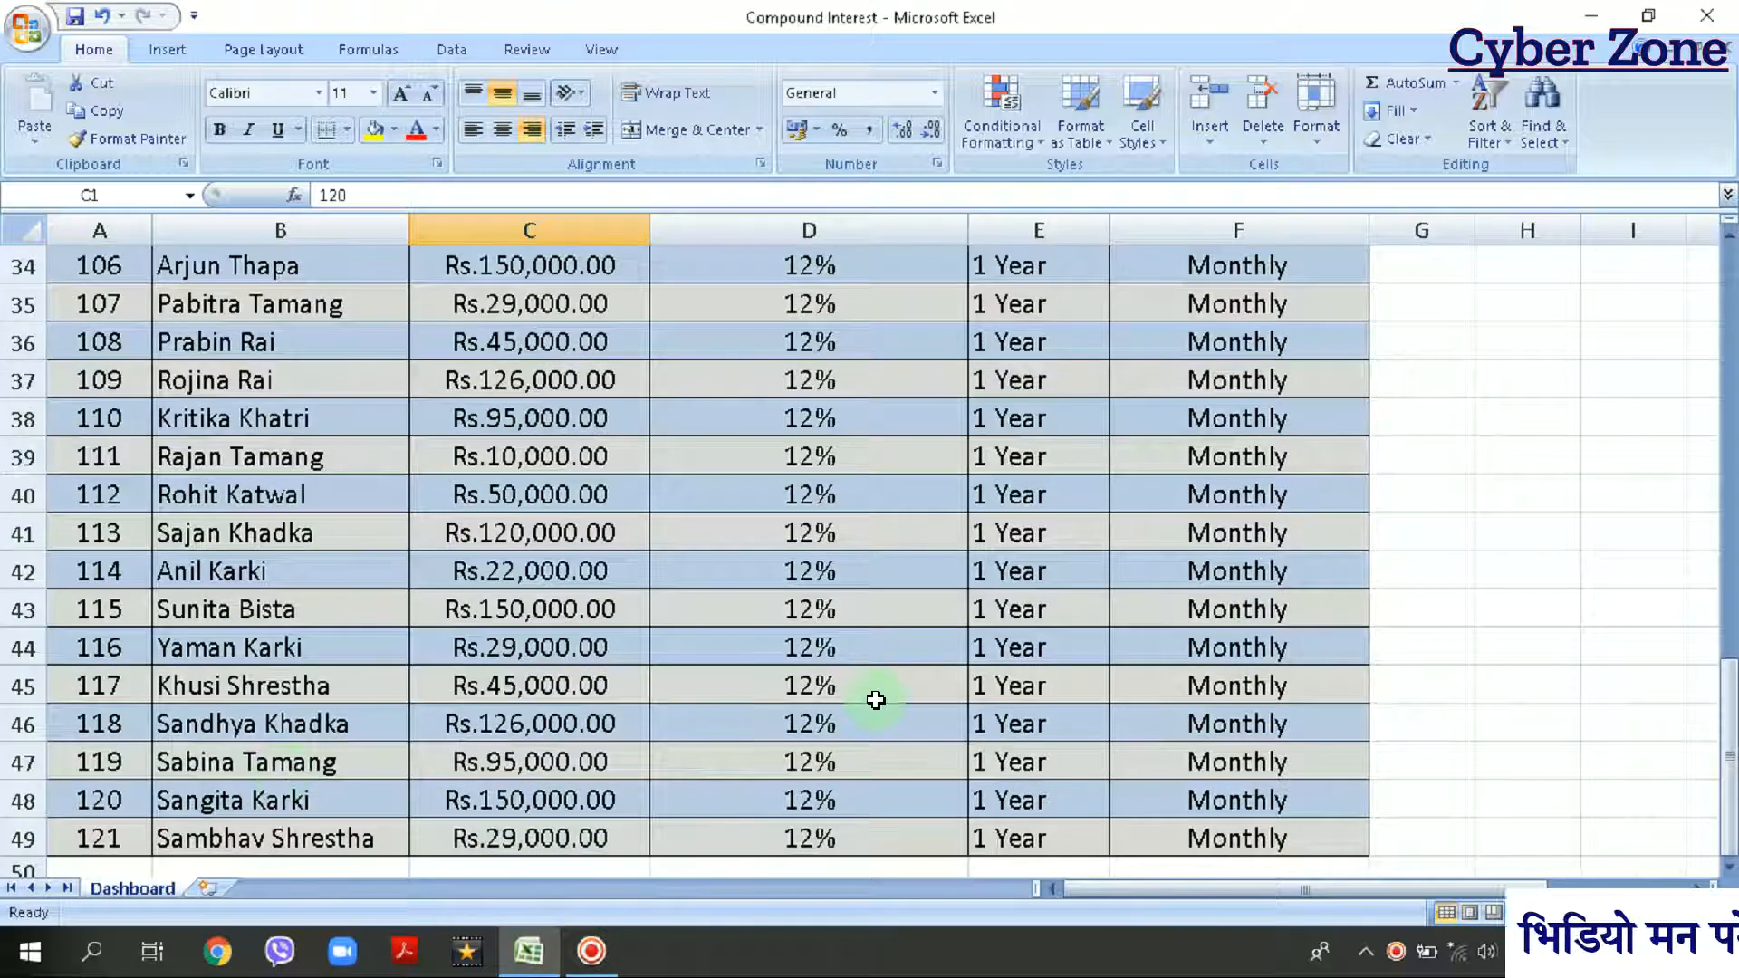
scroll(874, 700, "up", 11)
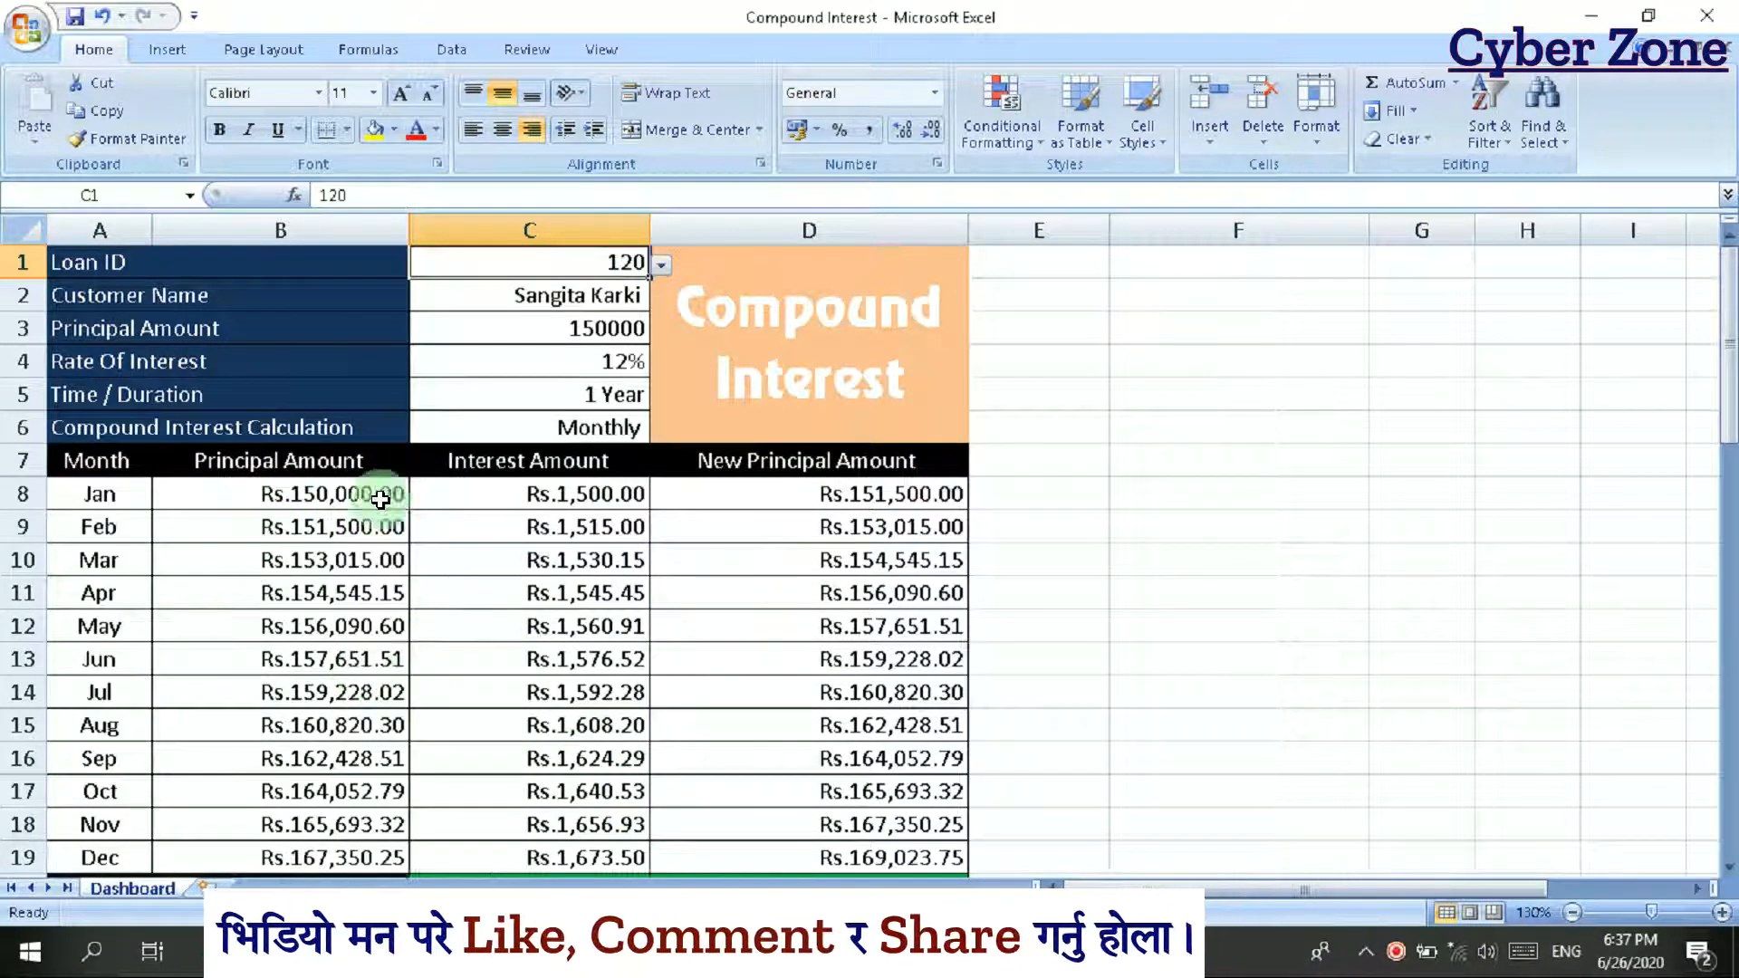
Inspect the Compound Interest total row beneath the monthly schedule and the formula in cell D20
scroll(654, 698, "down", 3)
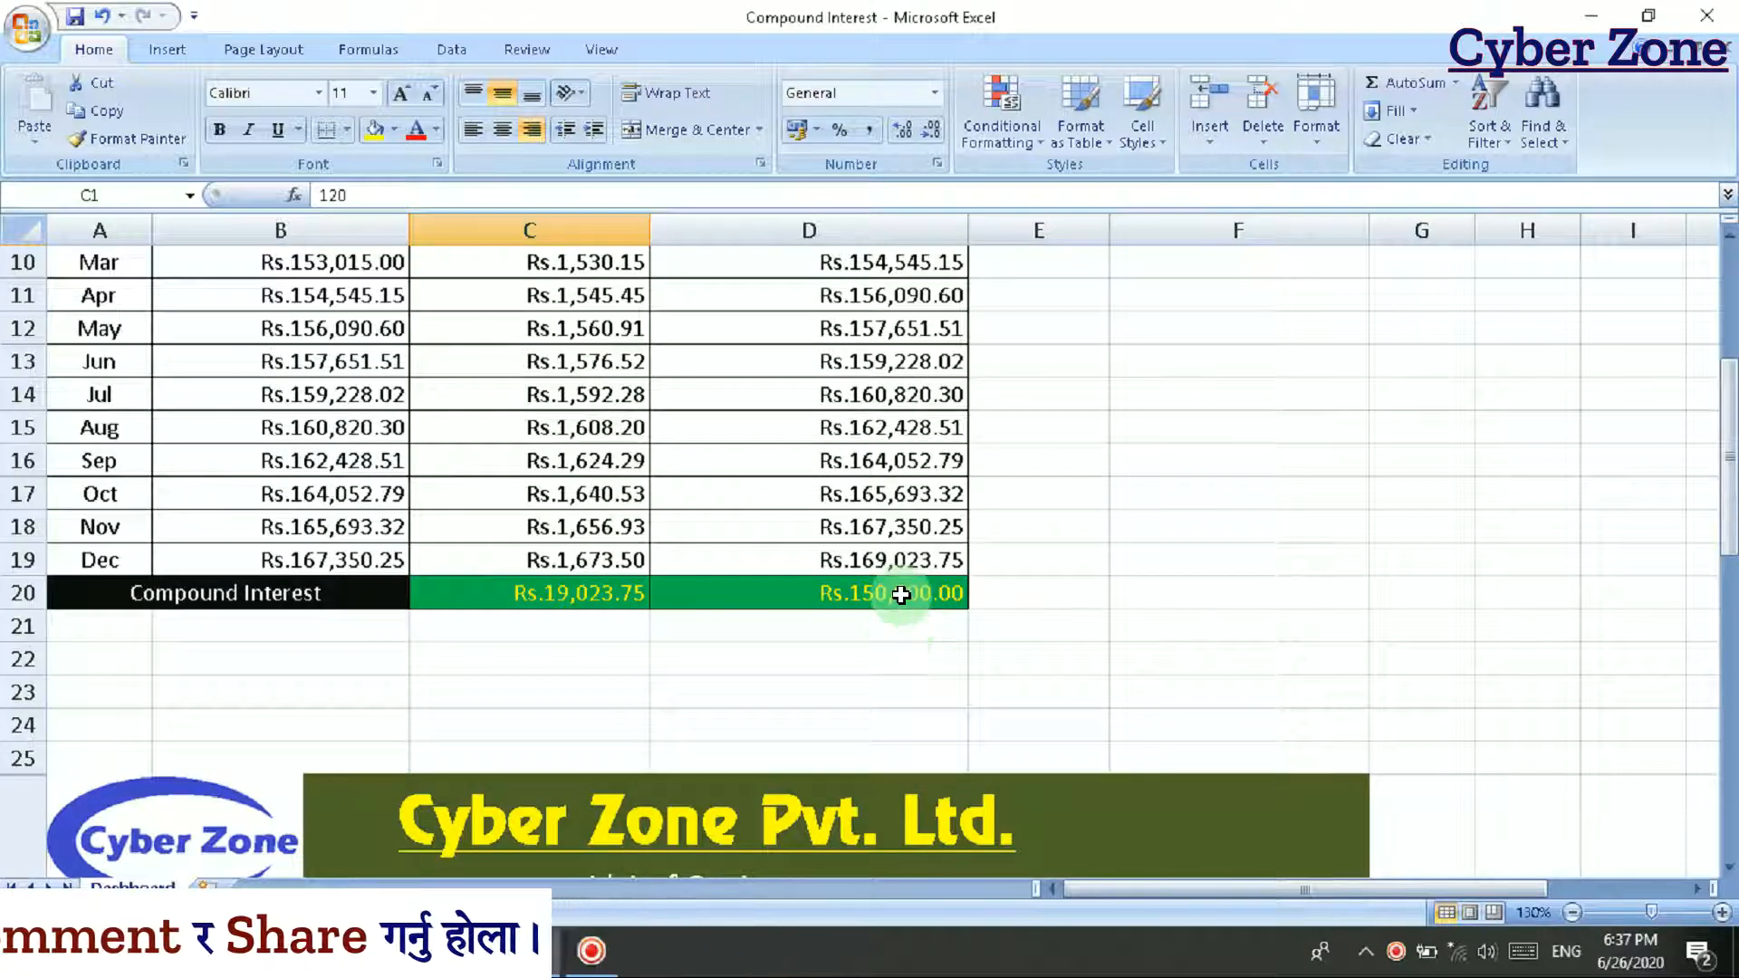
scroll(710, 532, "up", 1)
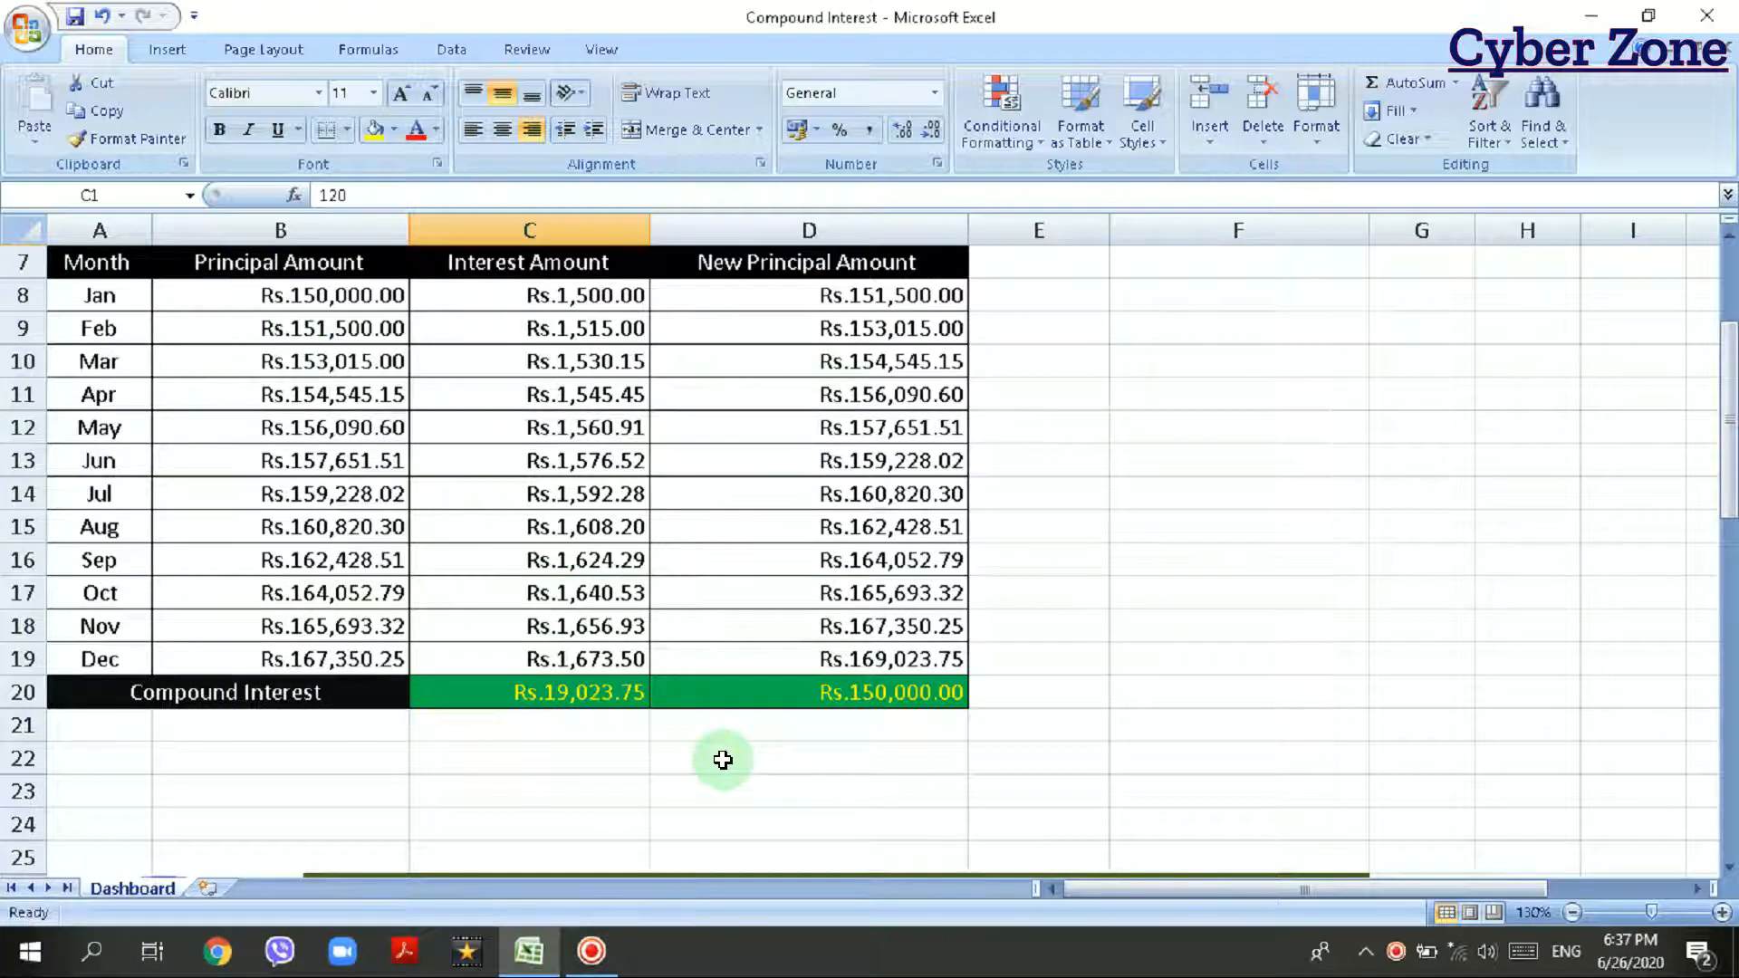
left_click(827, 695)
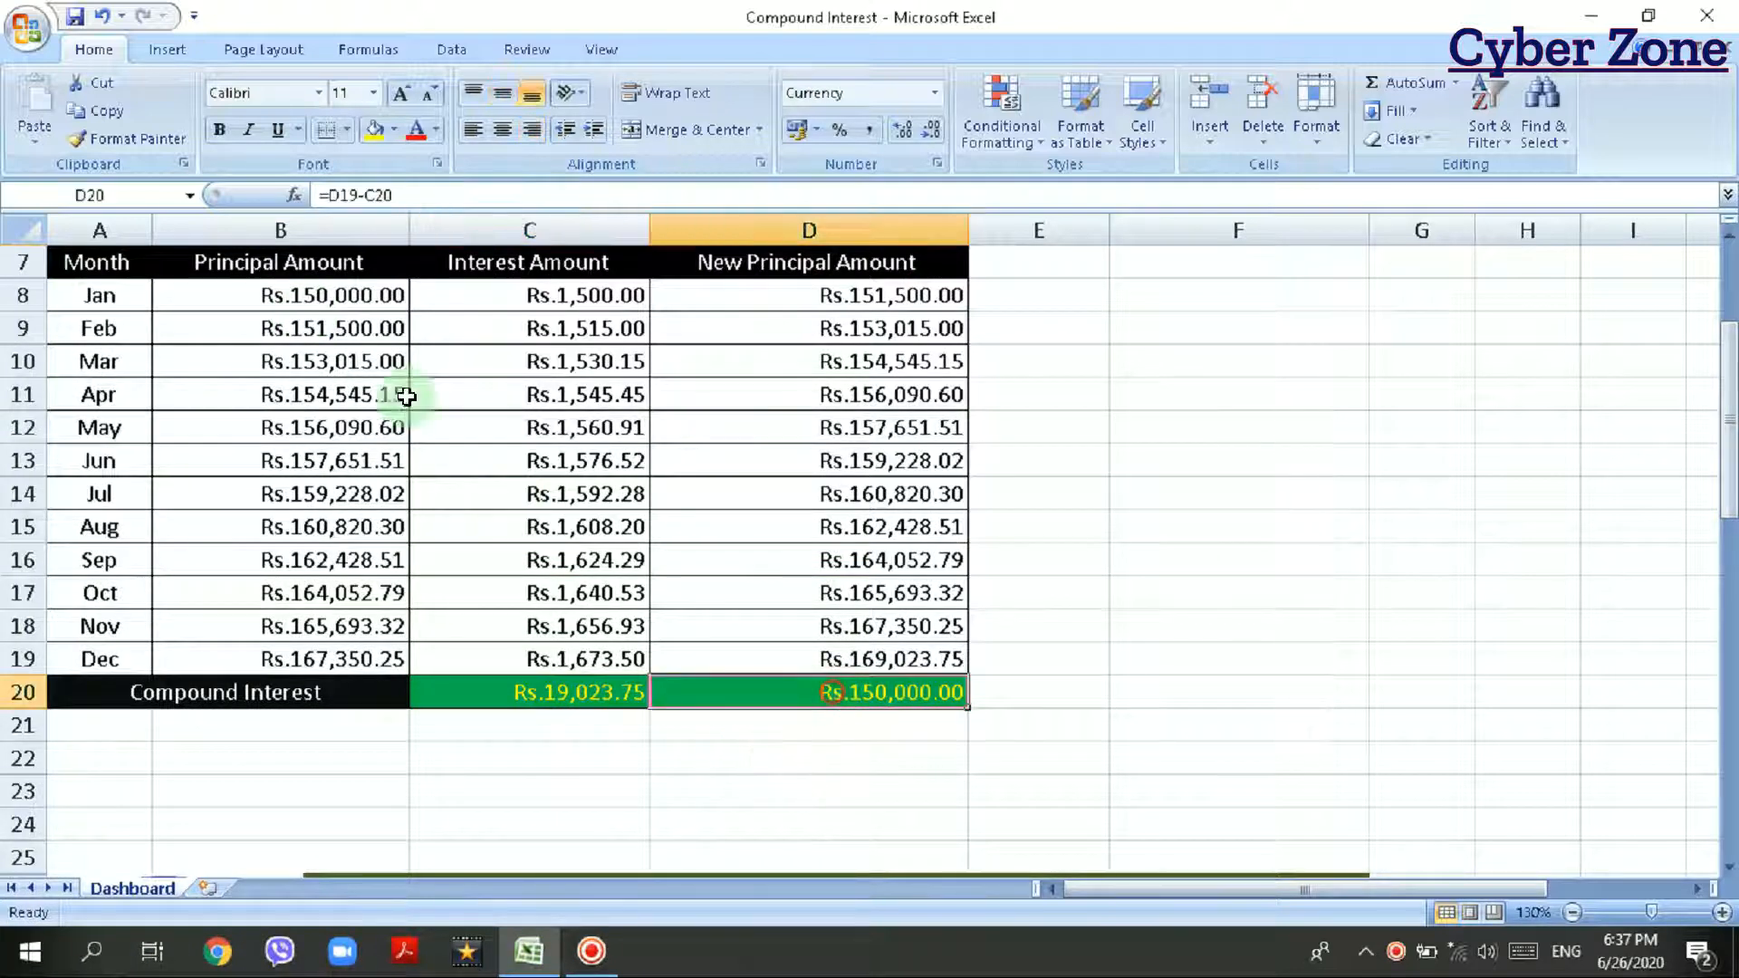
Inspect the formulas in the Compound Interest total row, cells D20 and C20, against the loan details above the schedule
left_click(323, 280)
left_click(805, 699)
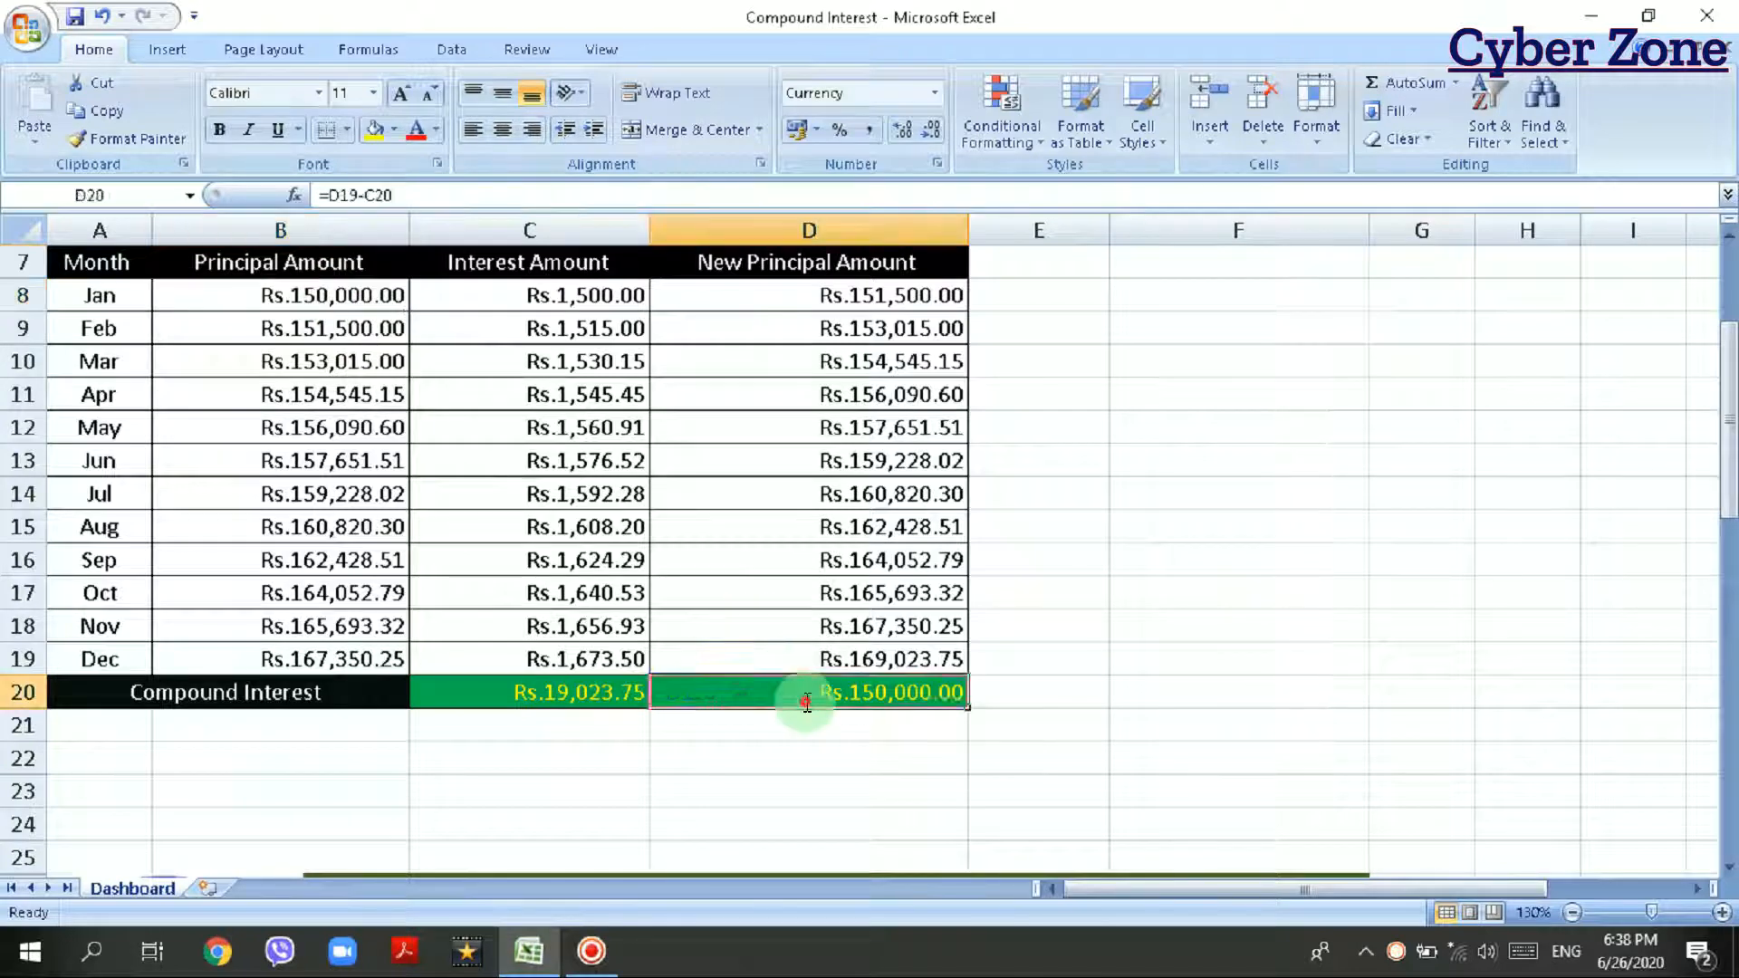
double_click(805, 699)
key("Return")
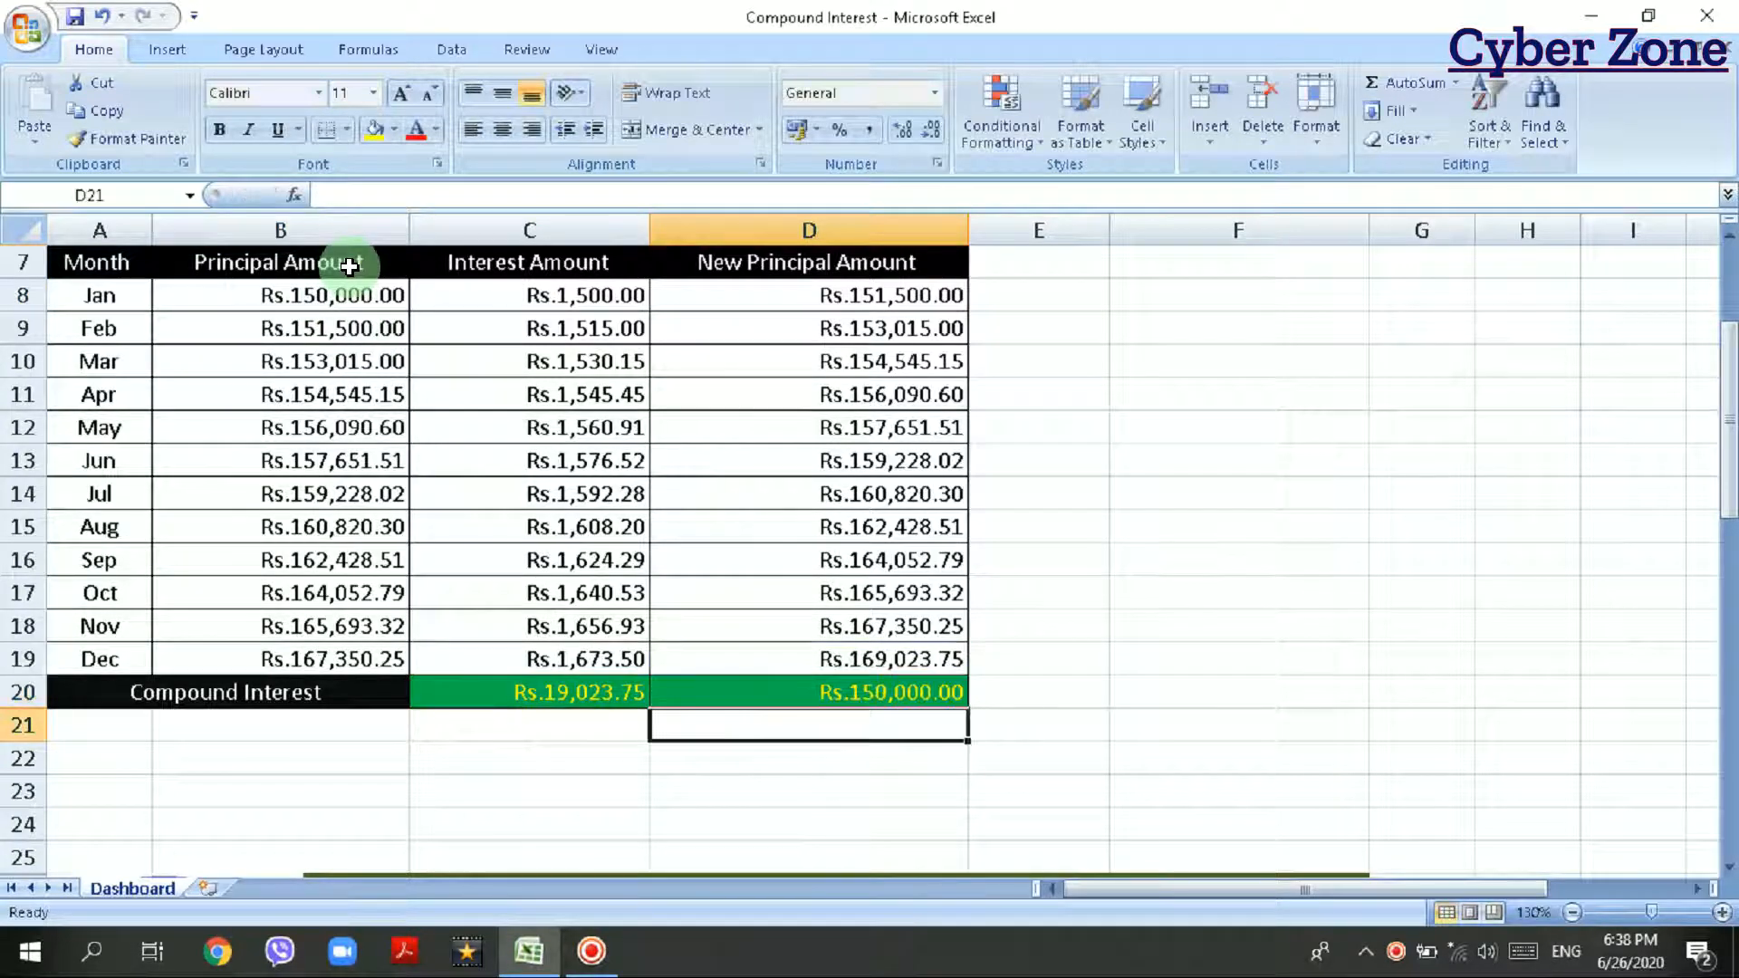
left_click(592, 695)
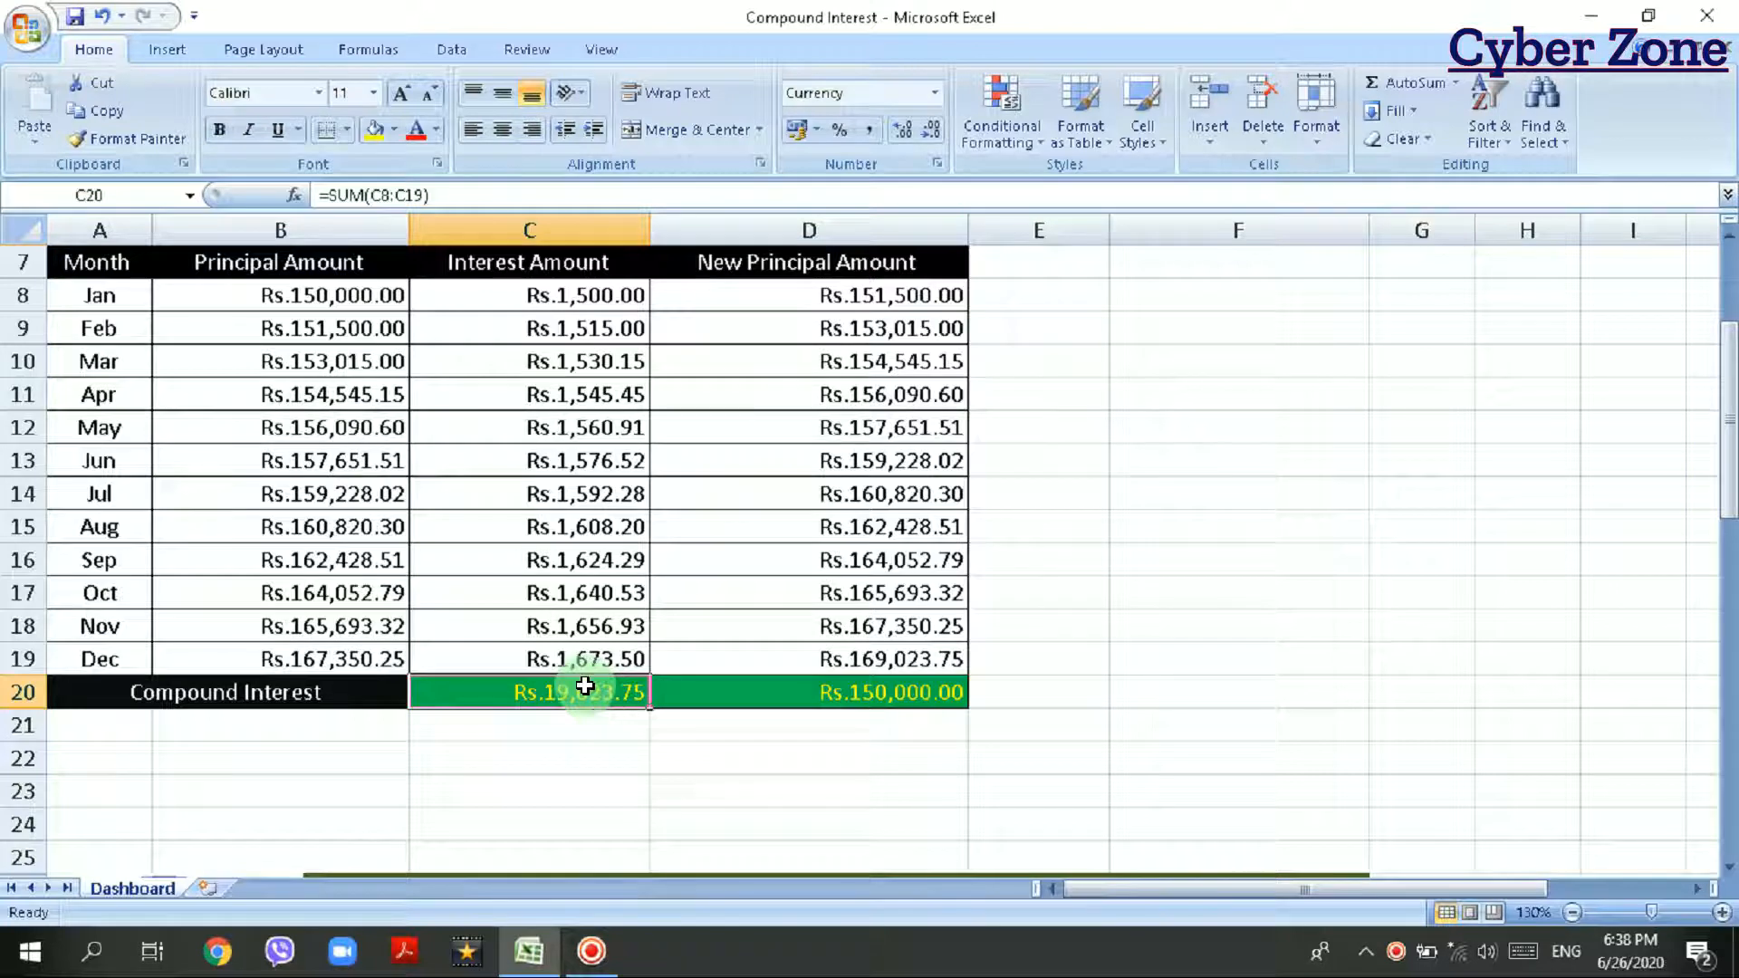
scroll(584, 766, "up", 1)
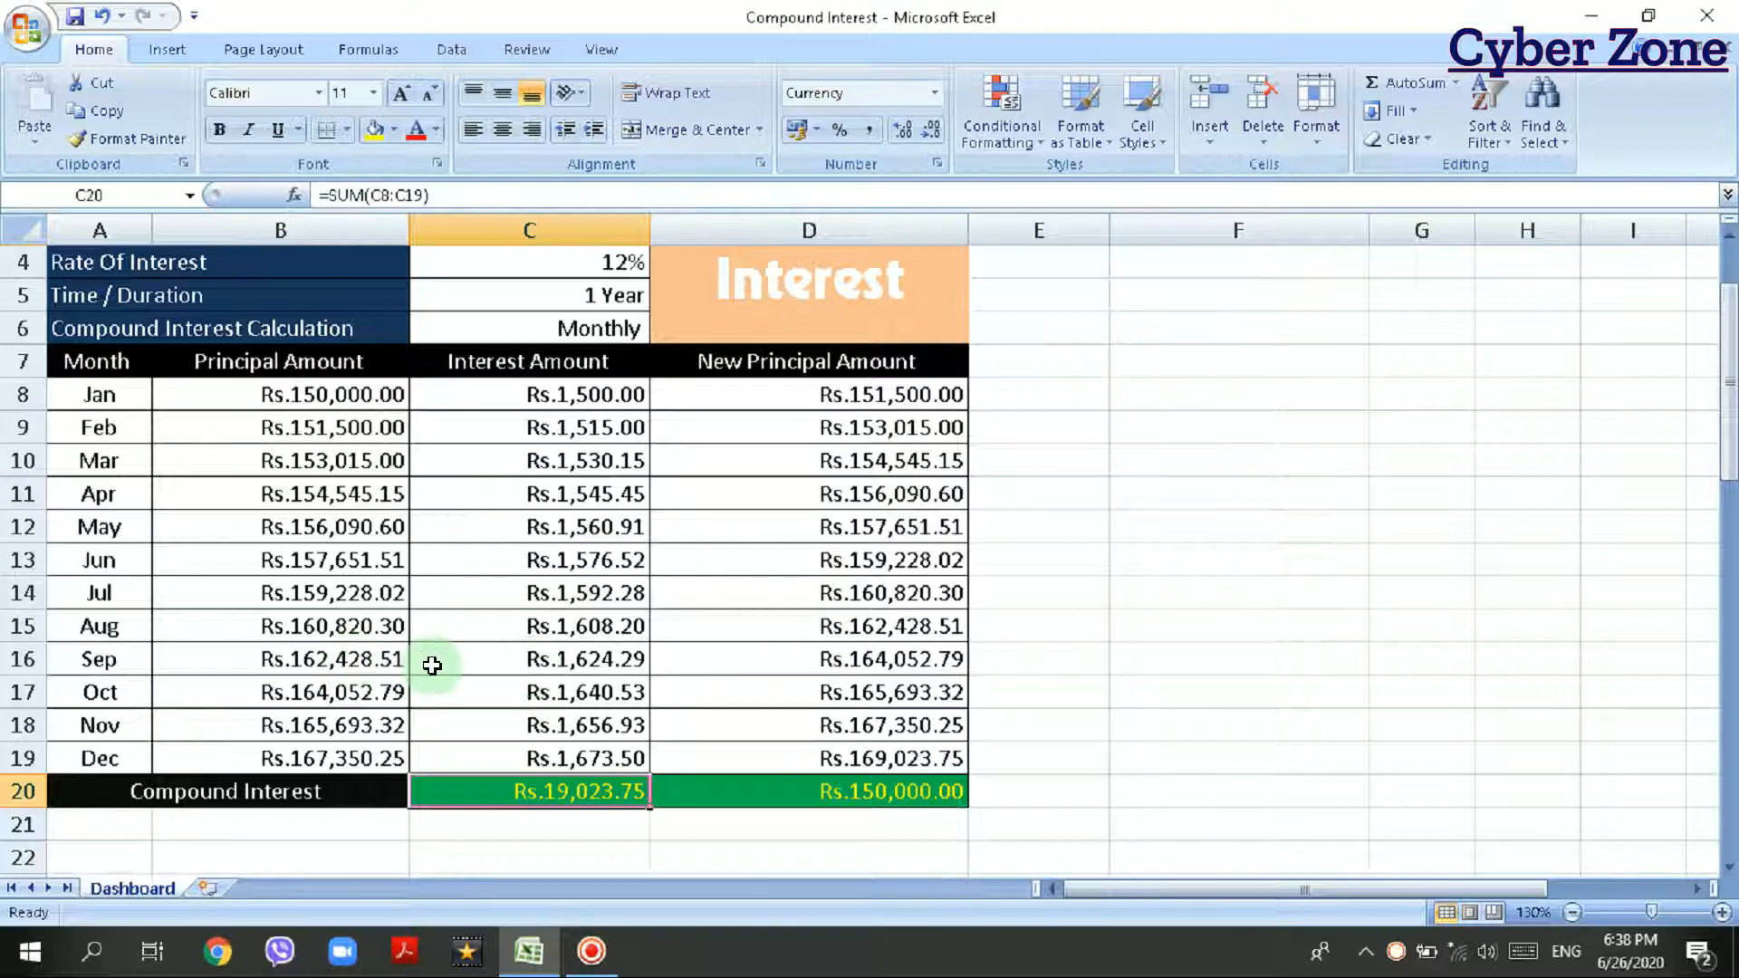
scroll(657, 660, "up", 1)
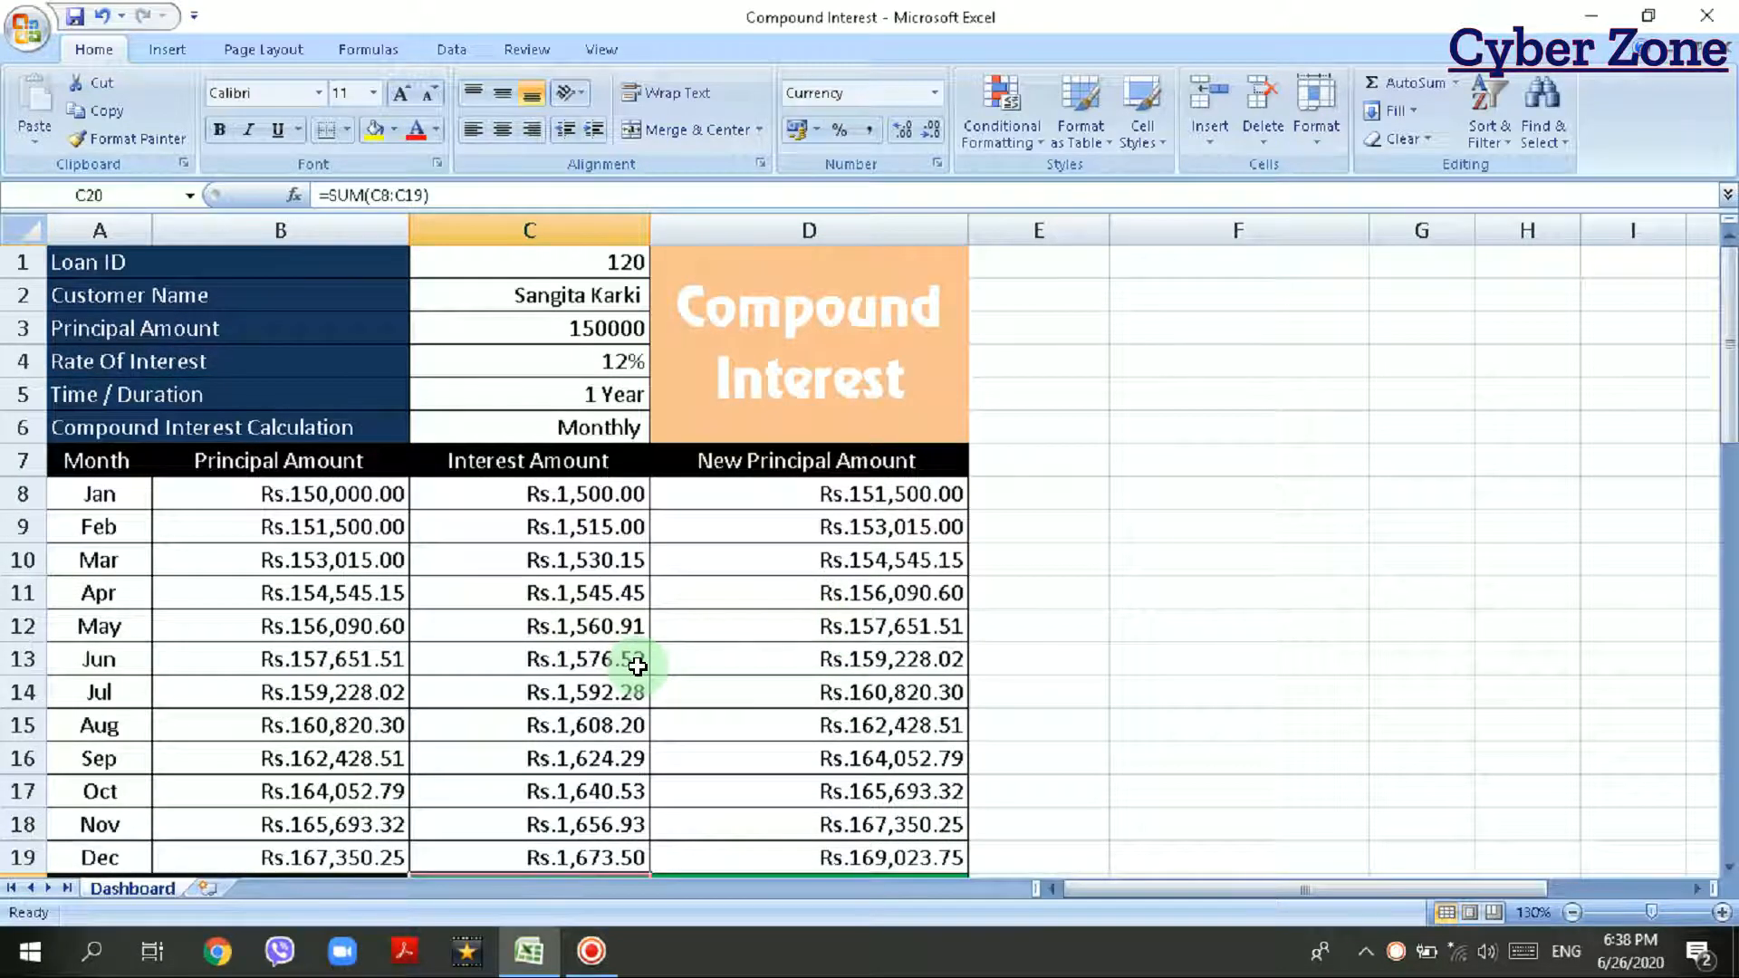
Change the dashboard's Loan ID in C1 to the one from customer list row 46, followed by the one from row 43
left_click(598, 260)
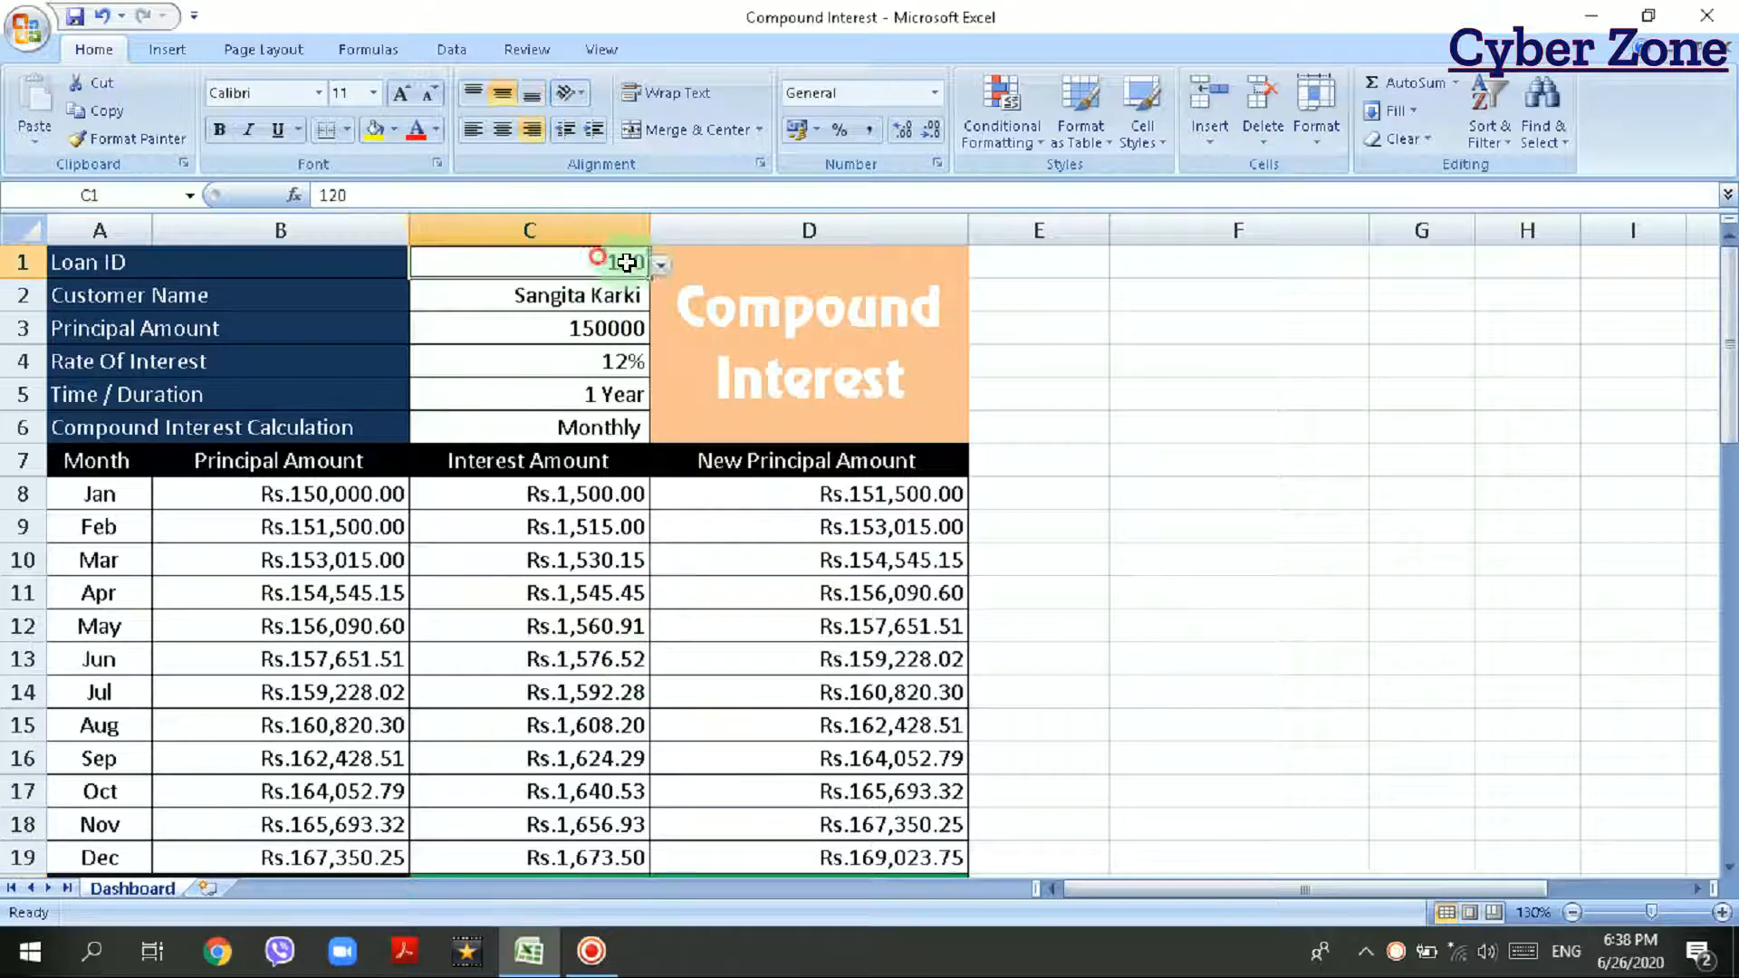
left_click(662, 266)
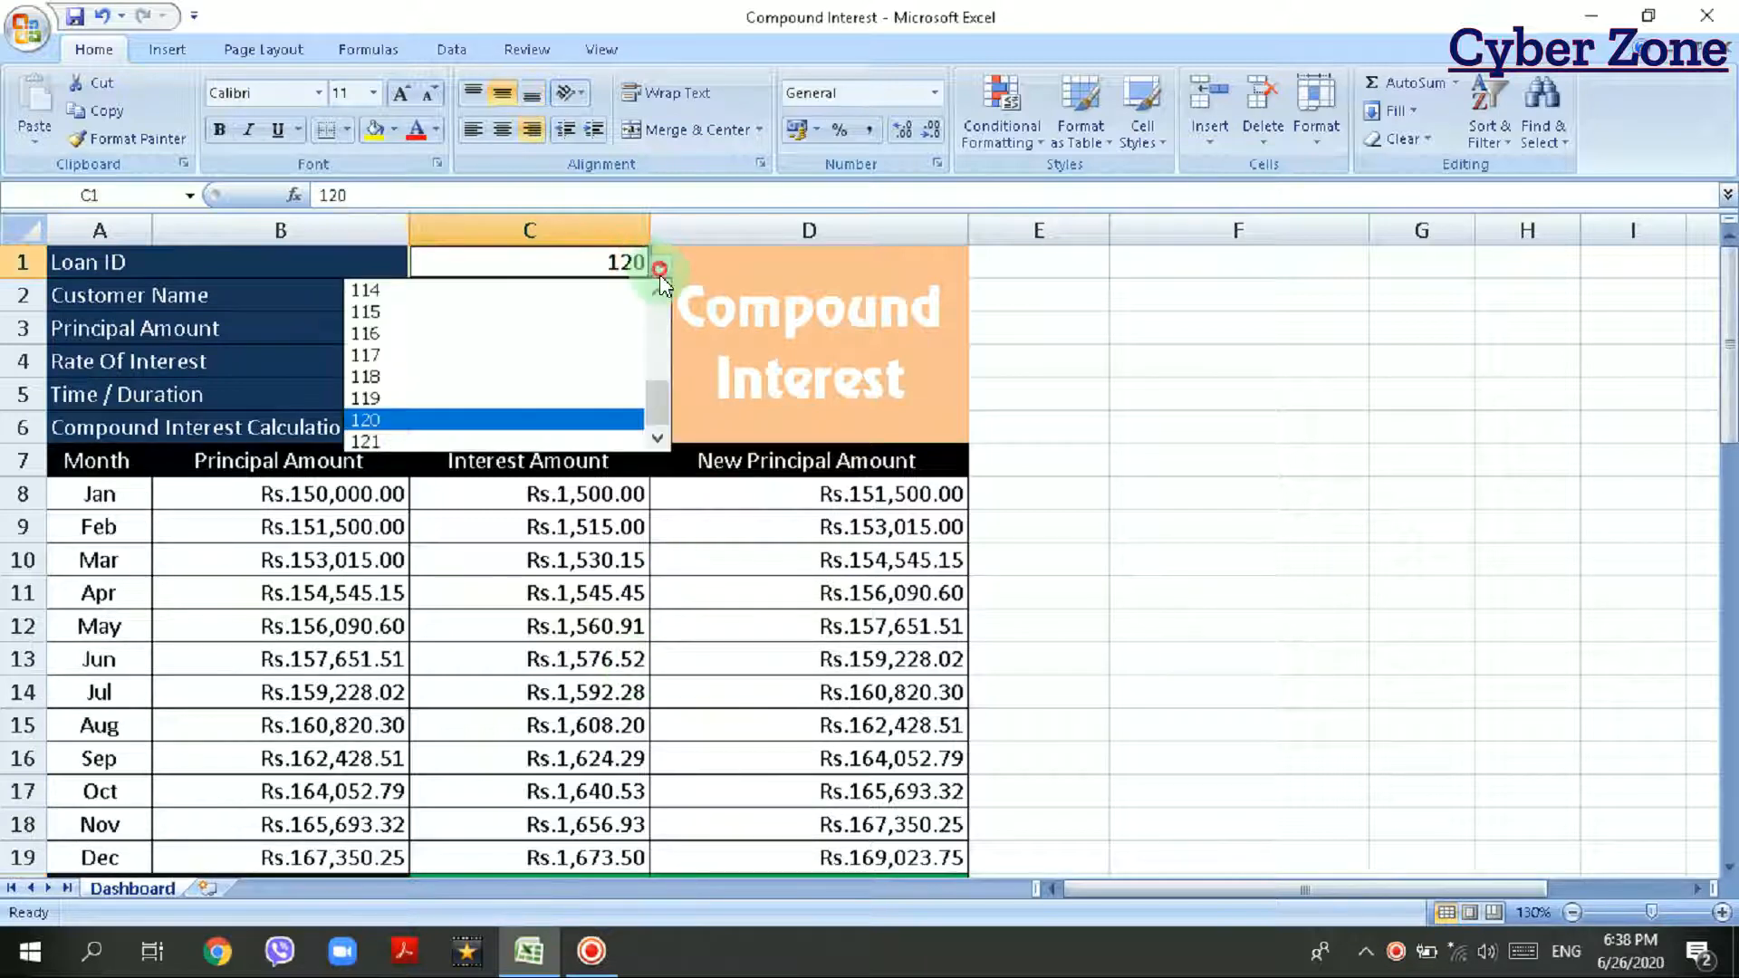
left_click(423, 378)
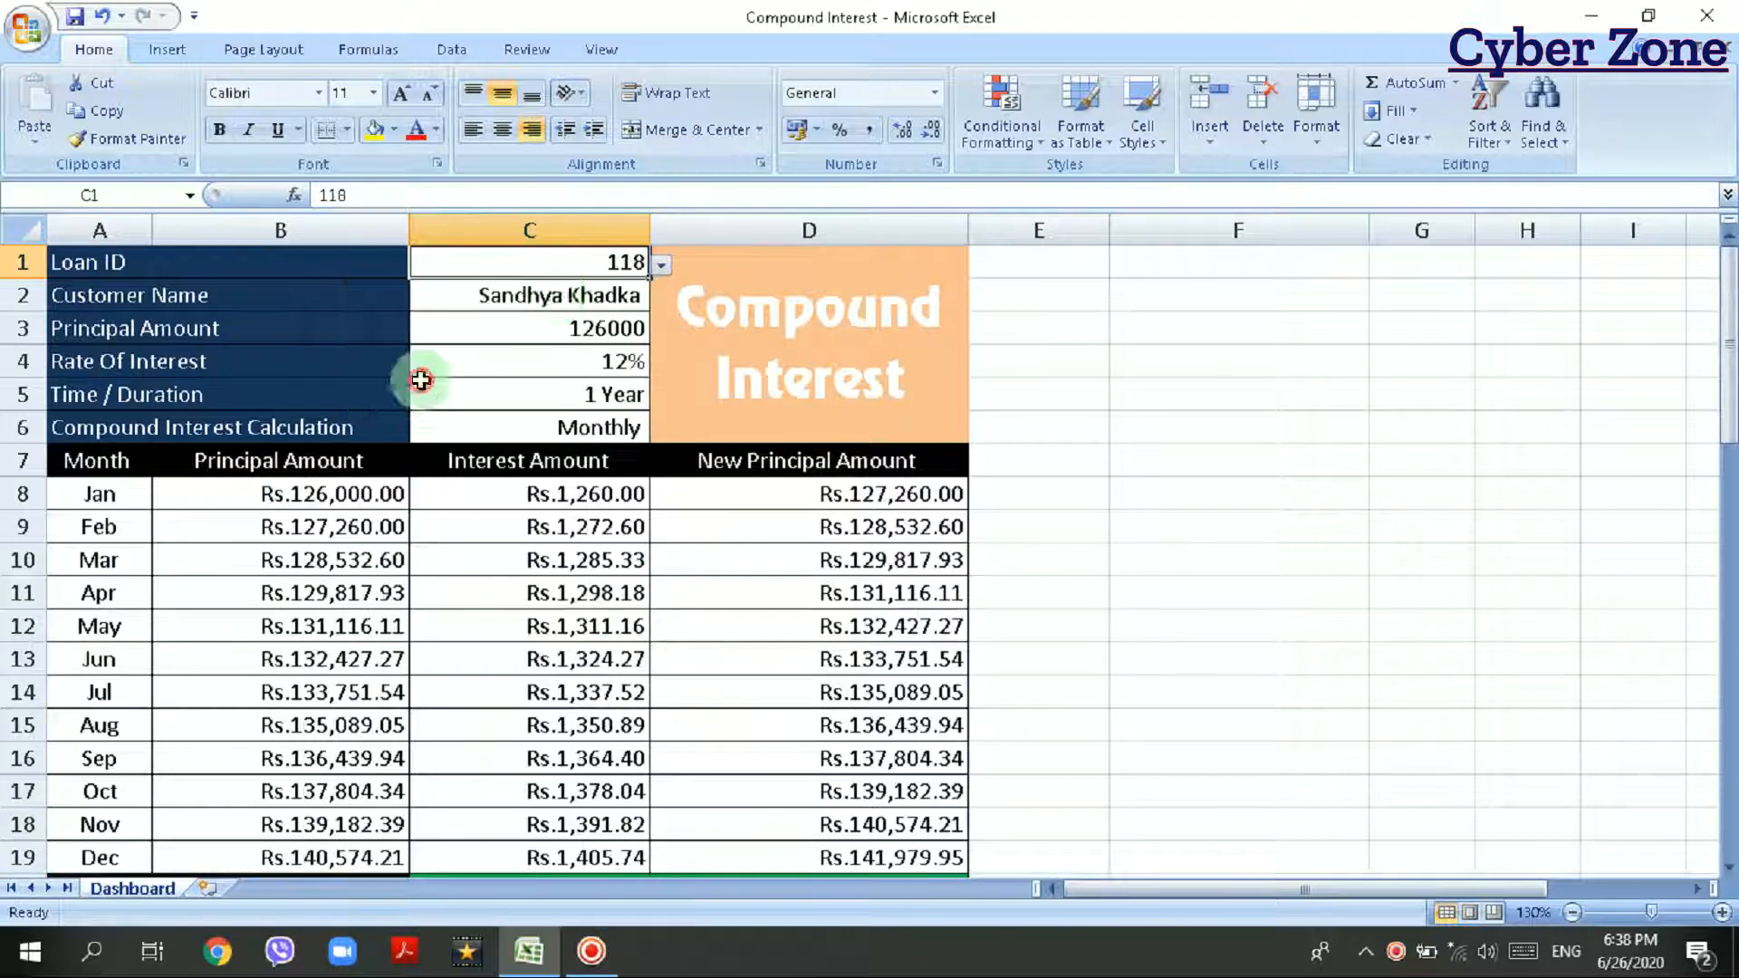
left_click(662, 267)
left_click(493, 316)
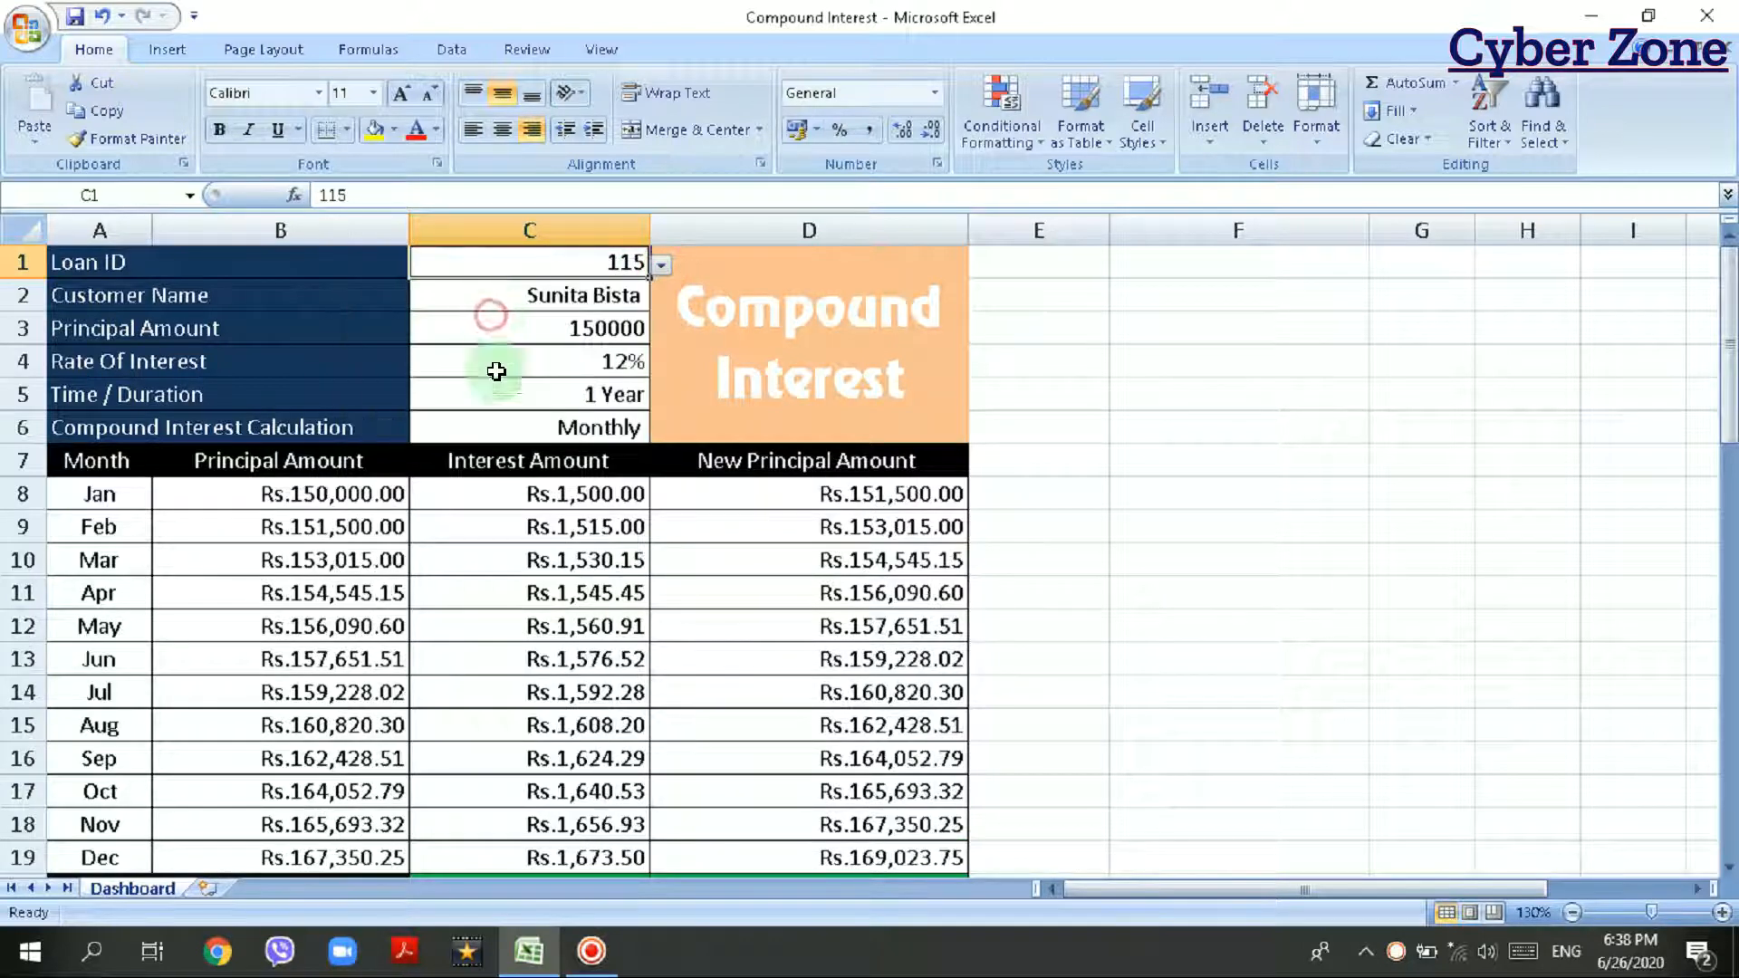
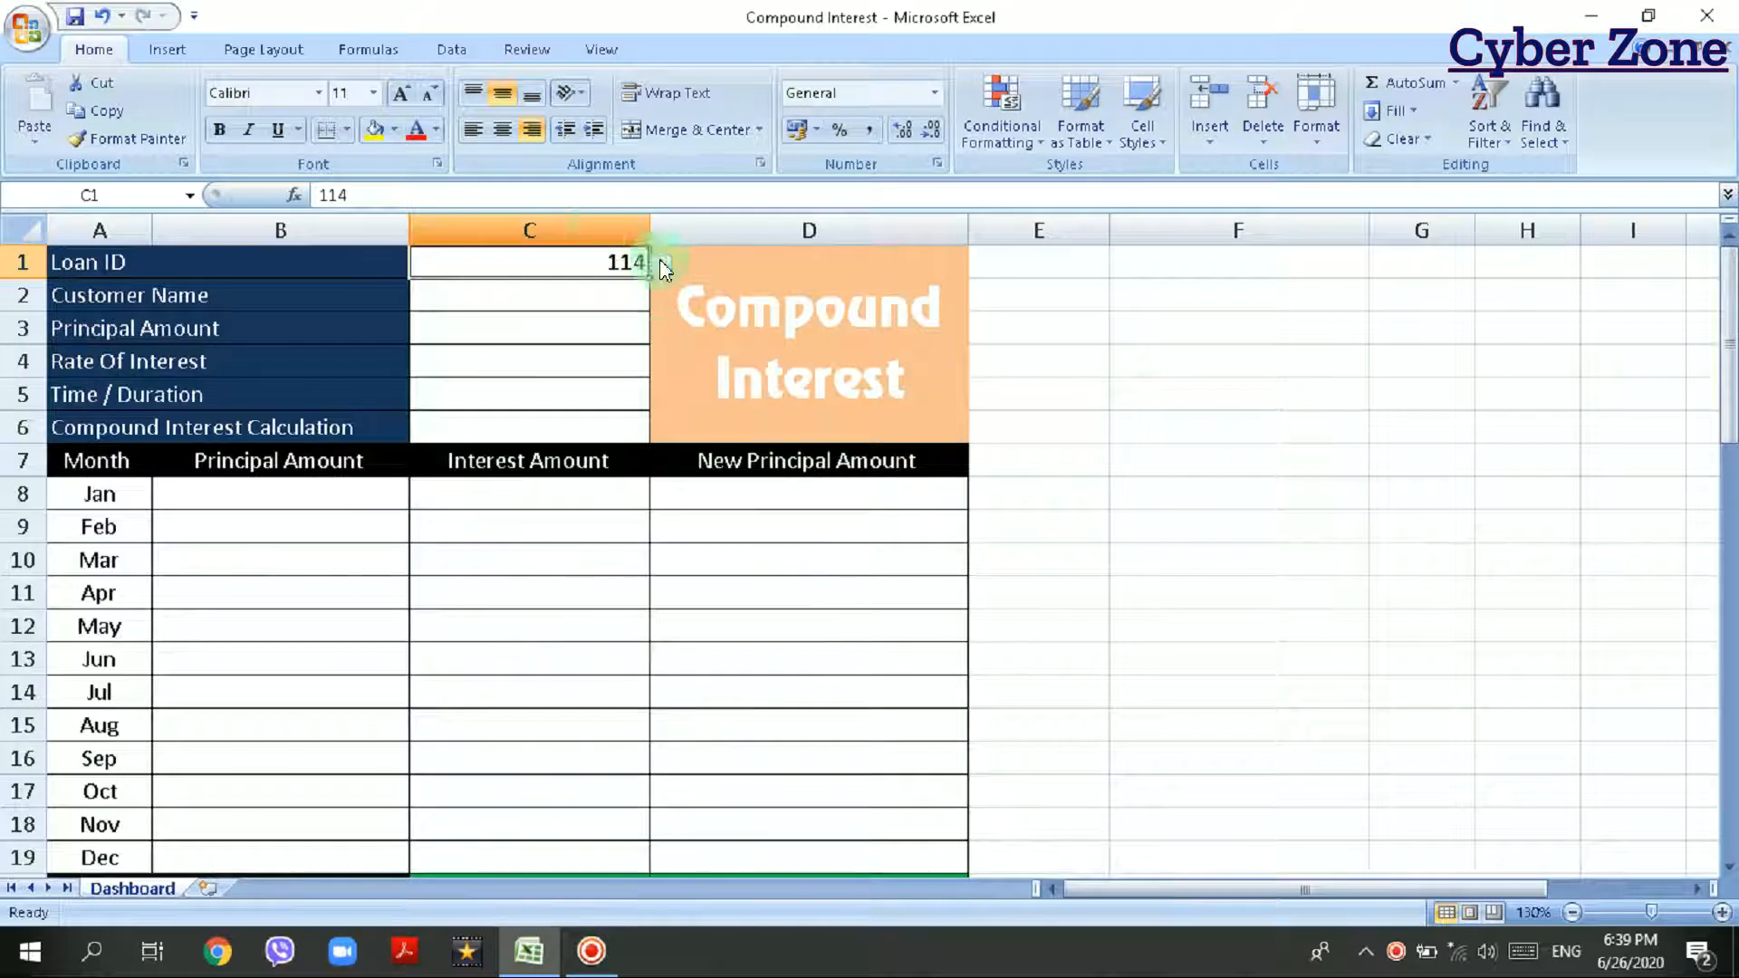
Check cell F2 and the empty cells below it for an existing loan ID drop-down list
left_click(1266, 299)
left_click(1252, 355)
left_click(1301, 289)
left_click(1383, 299)
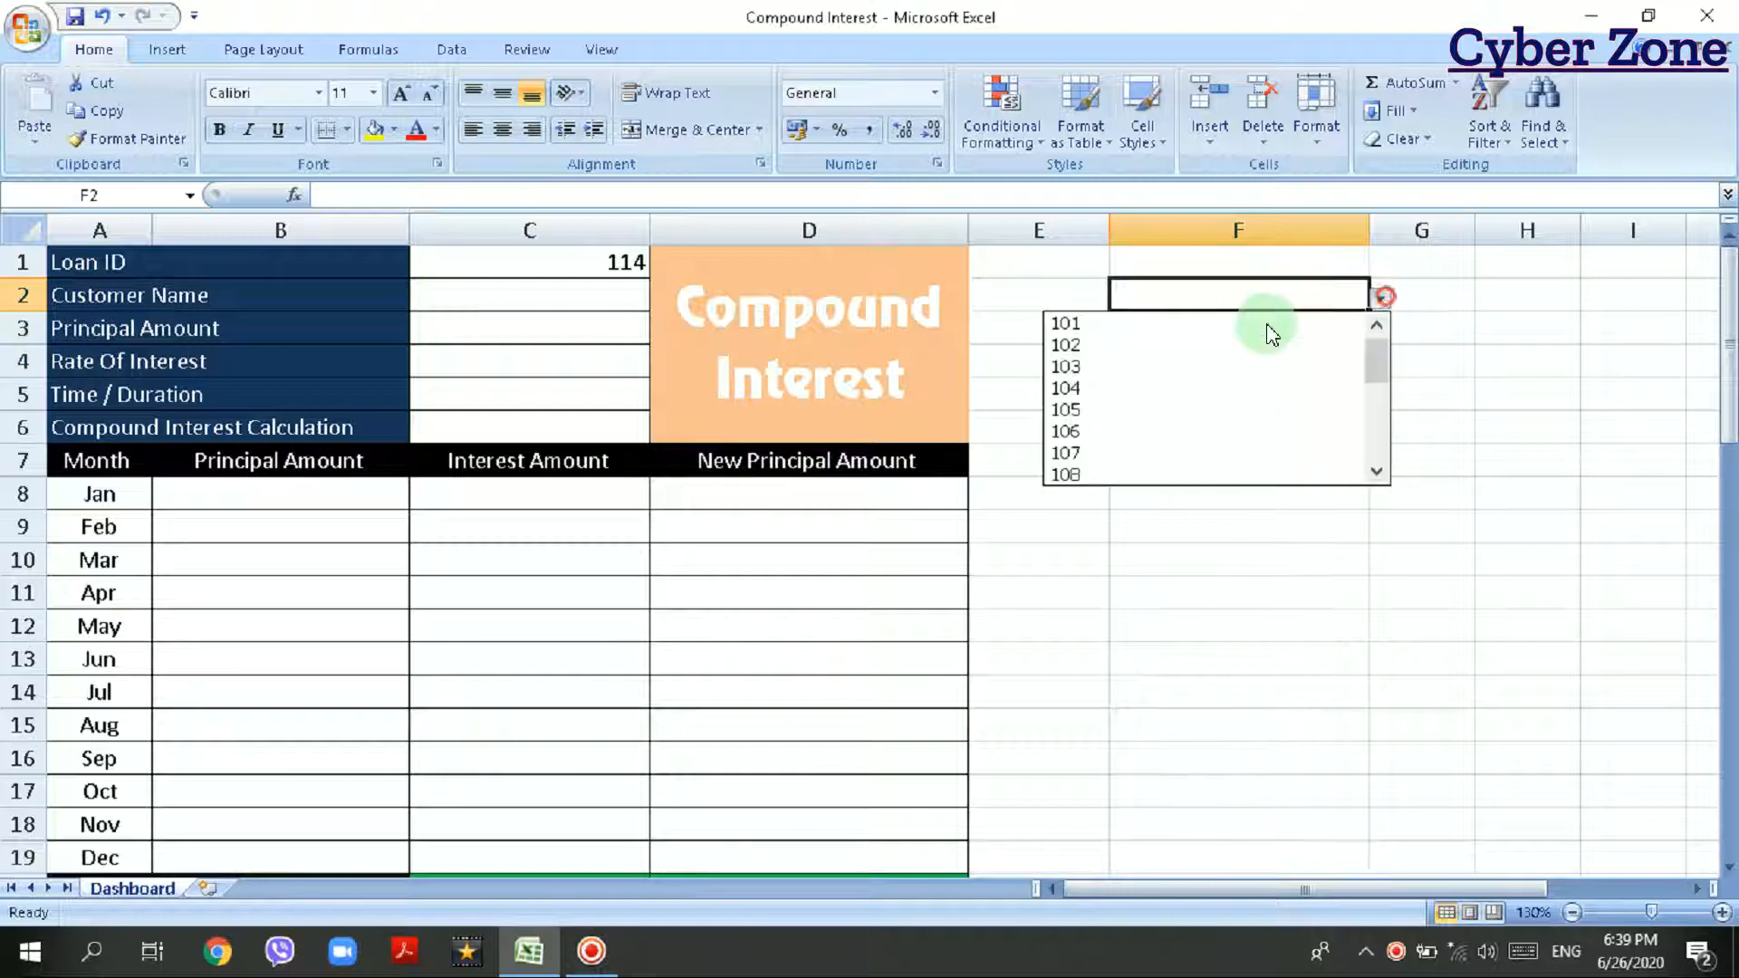
left_click(1219, 796)
left_click(1254, 404)
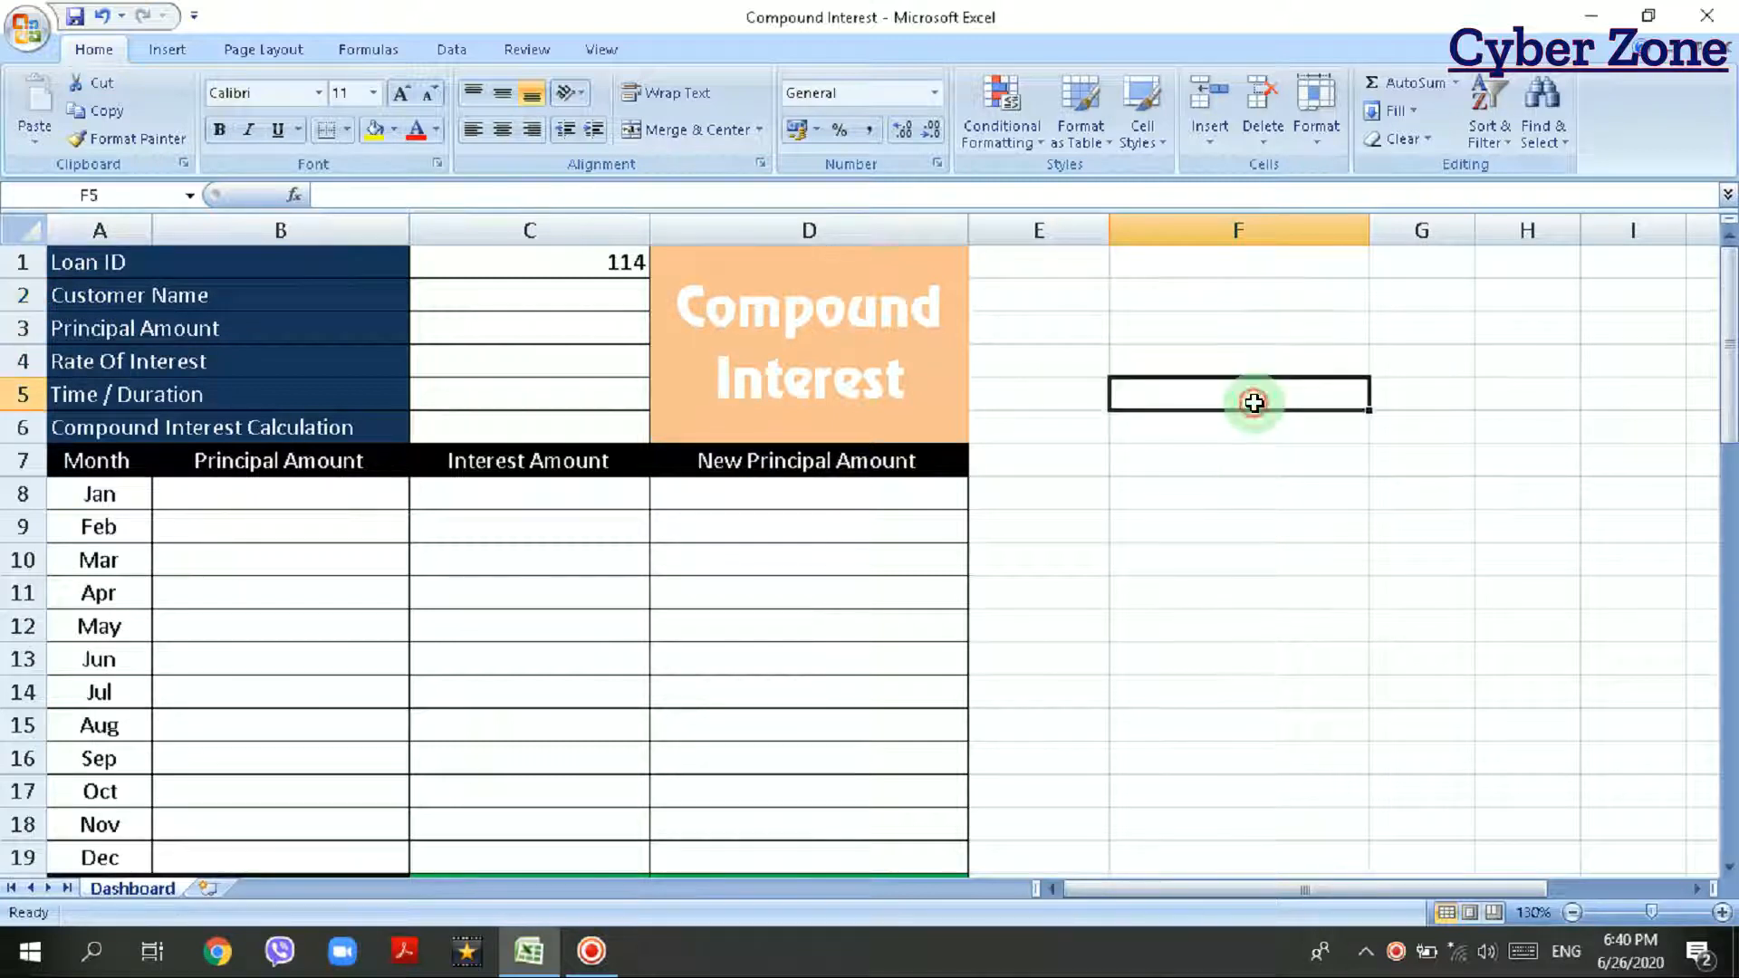
left_click(1329, 291)
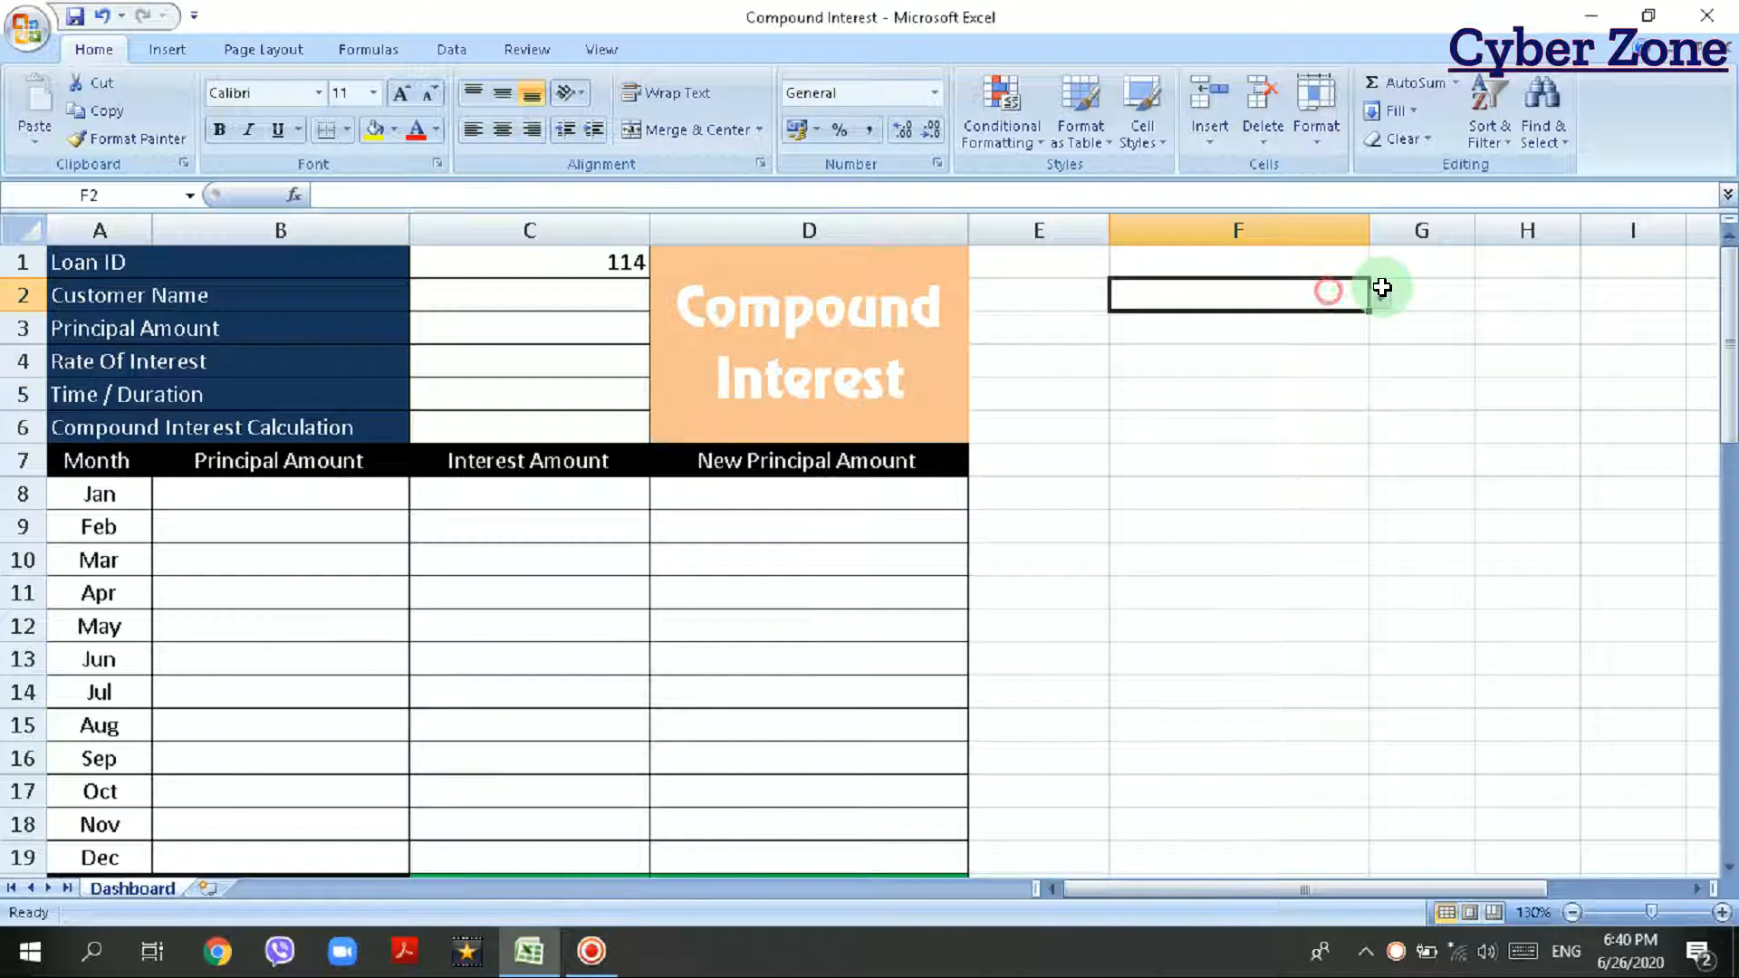
left_click(1238, 426)
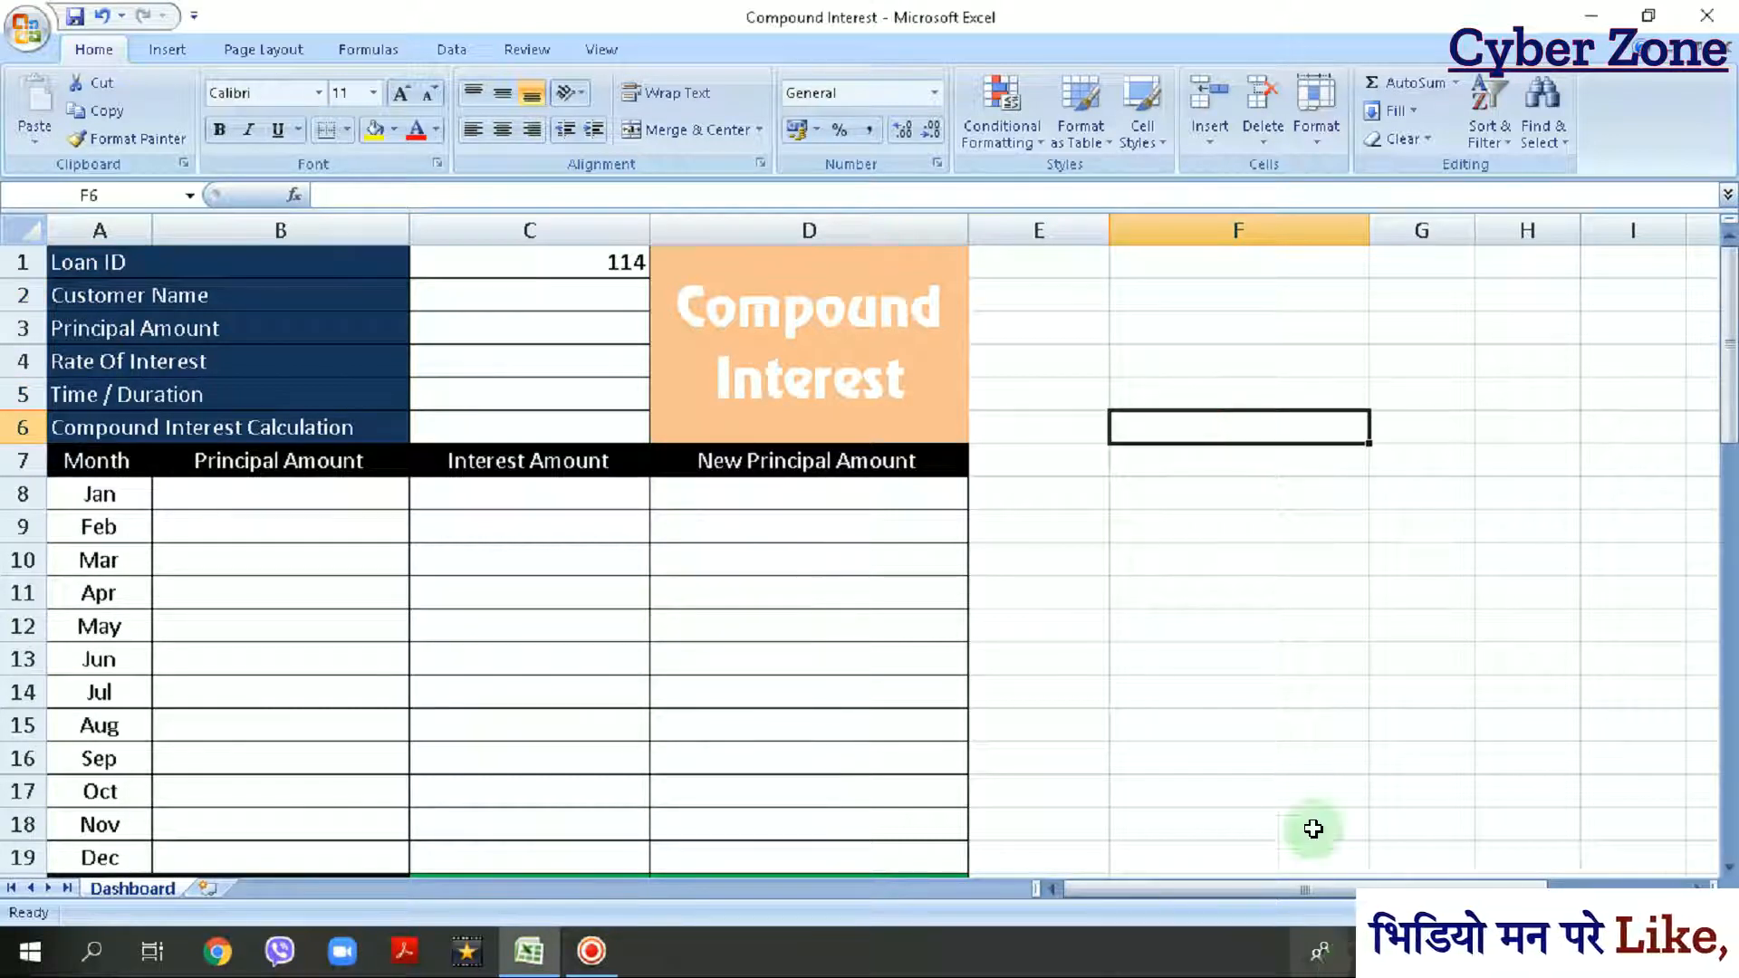
left_click(1355, 582)
Open Data Validation for cell F6 and set the validation criteria to allow a List
left_click(1287, 434)
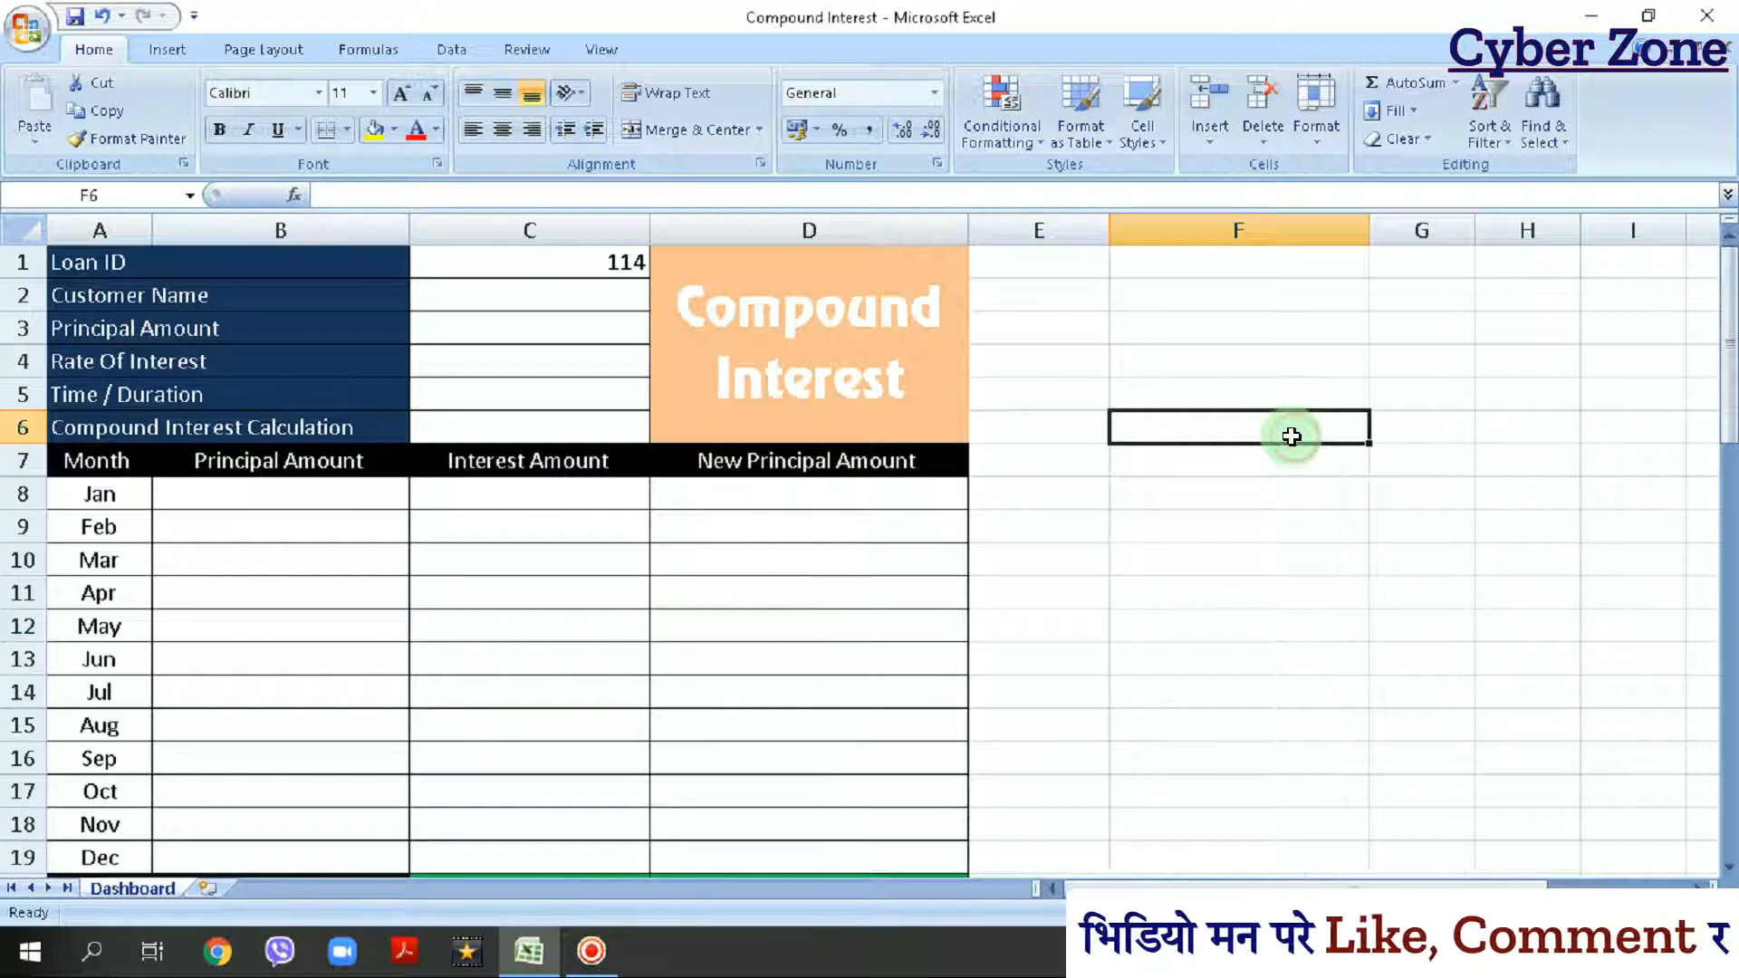
left_click(449, 49)
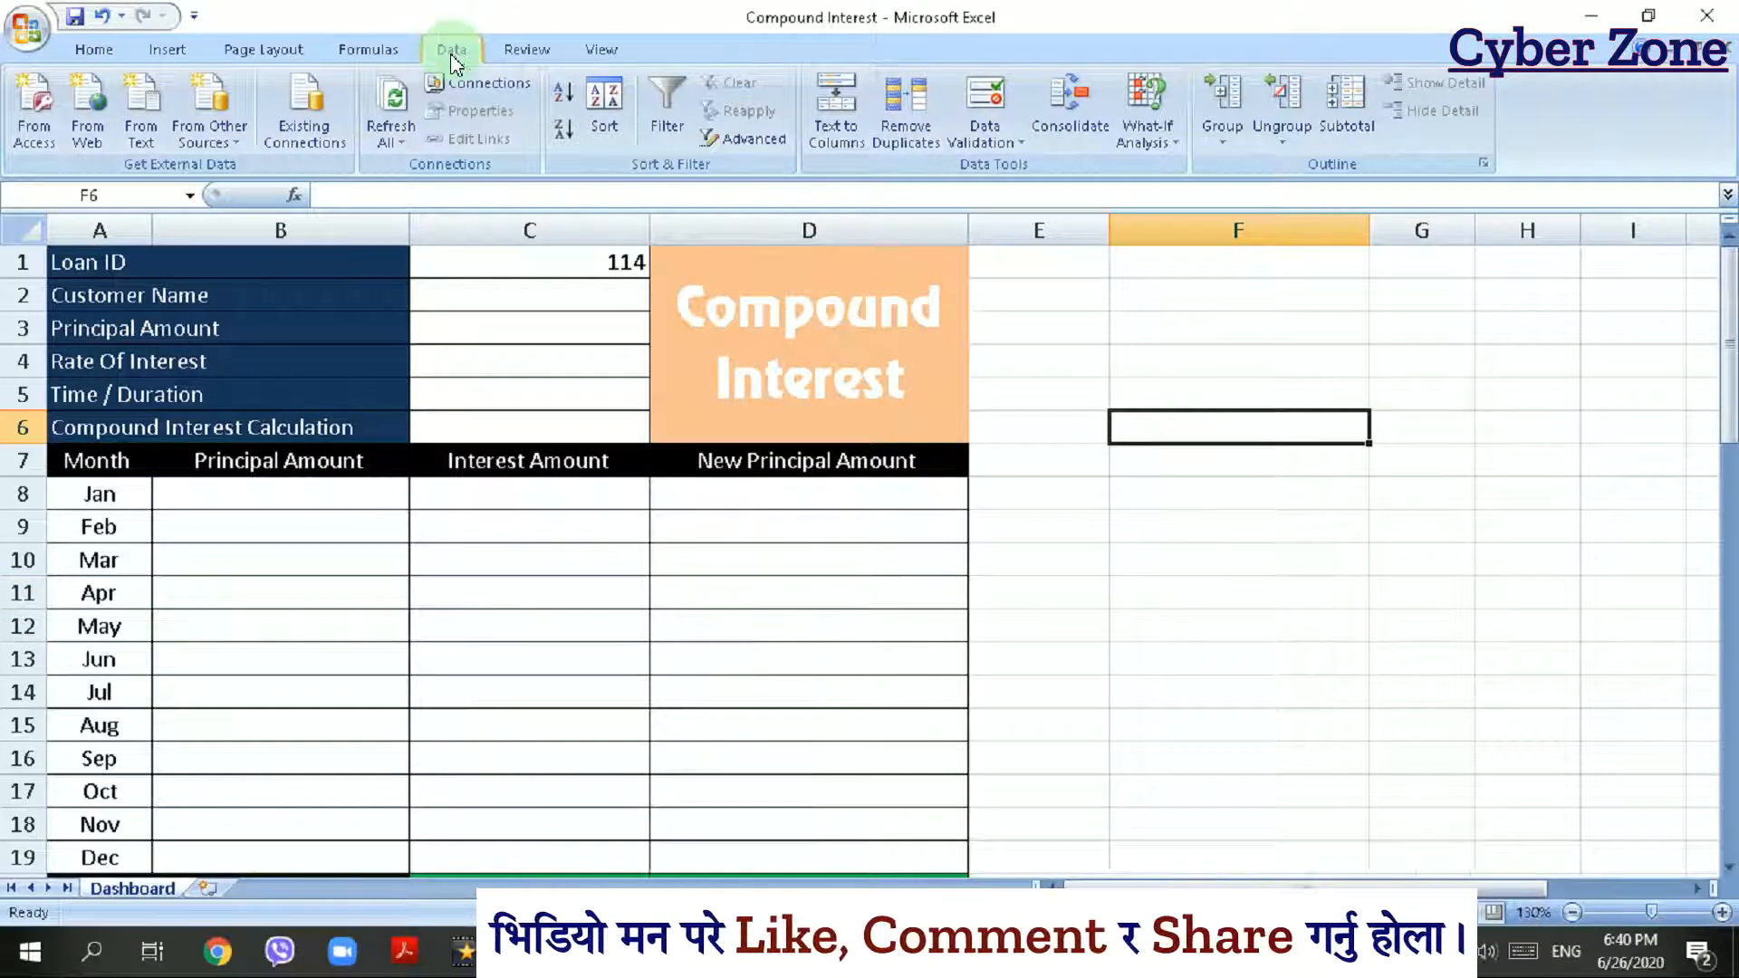
left_click(1019, 140)
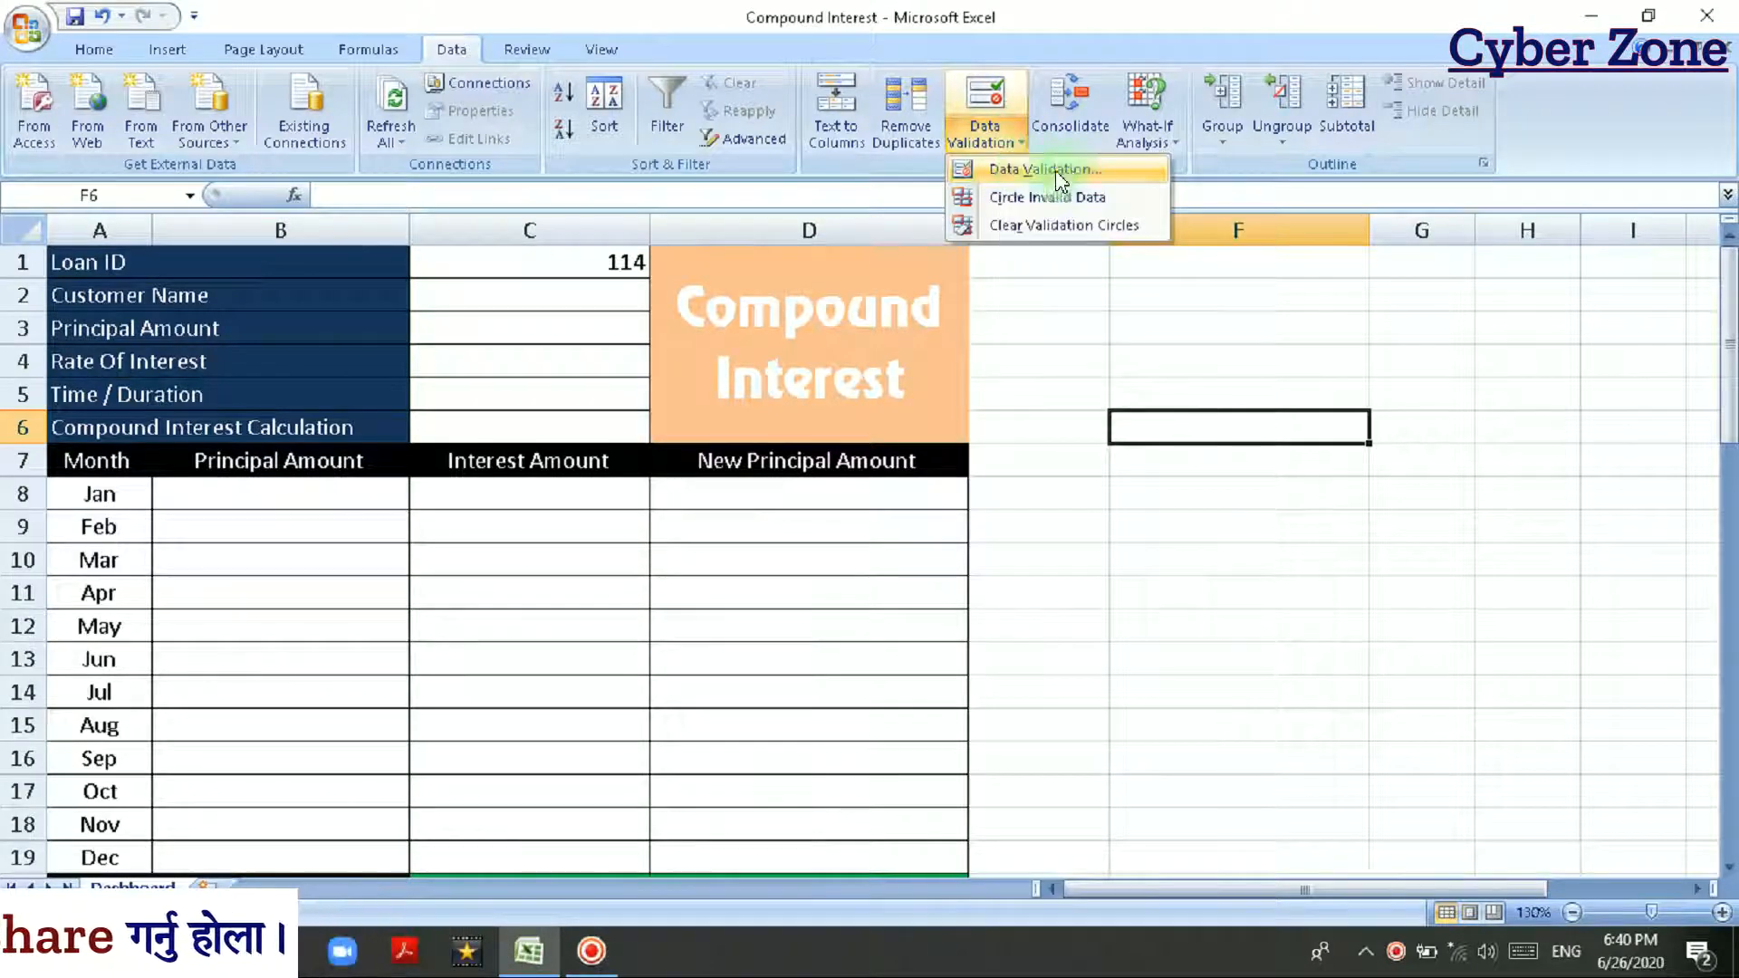
left_click(1017, 170)
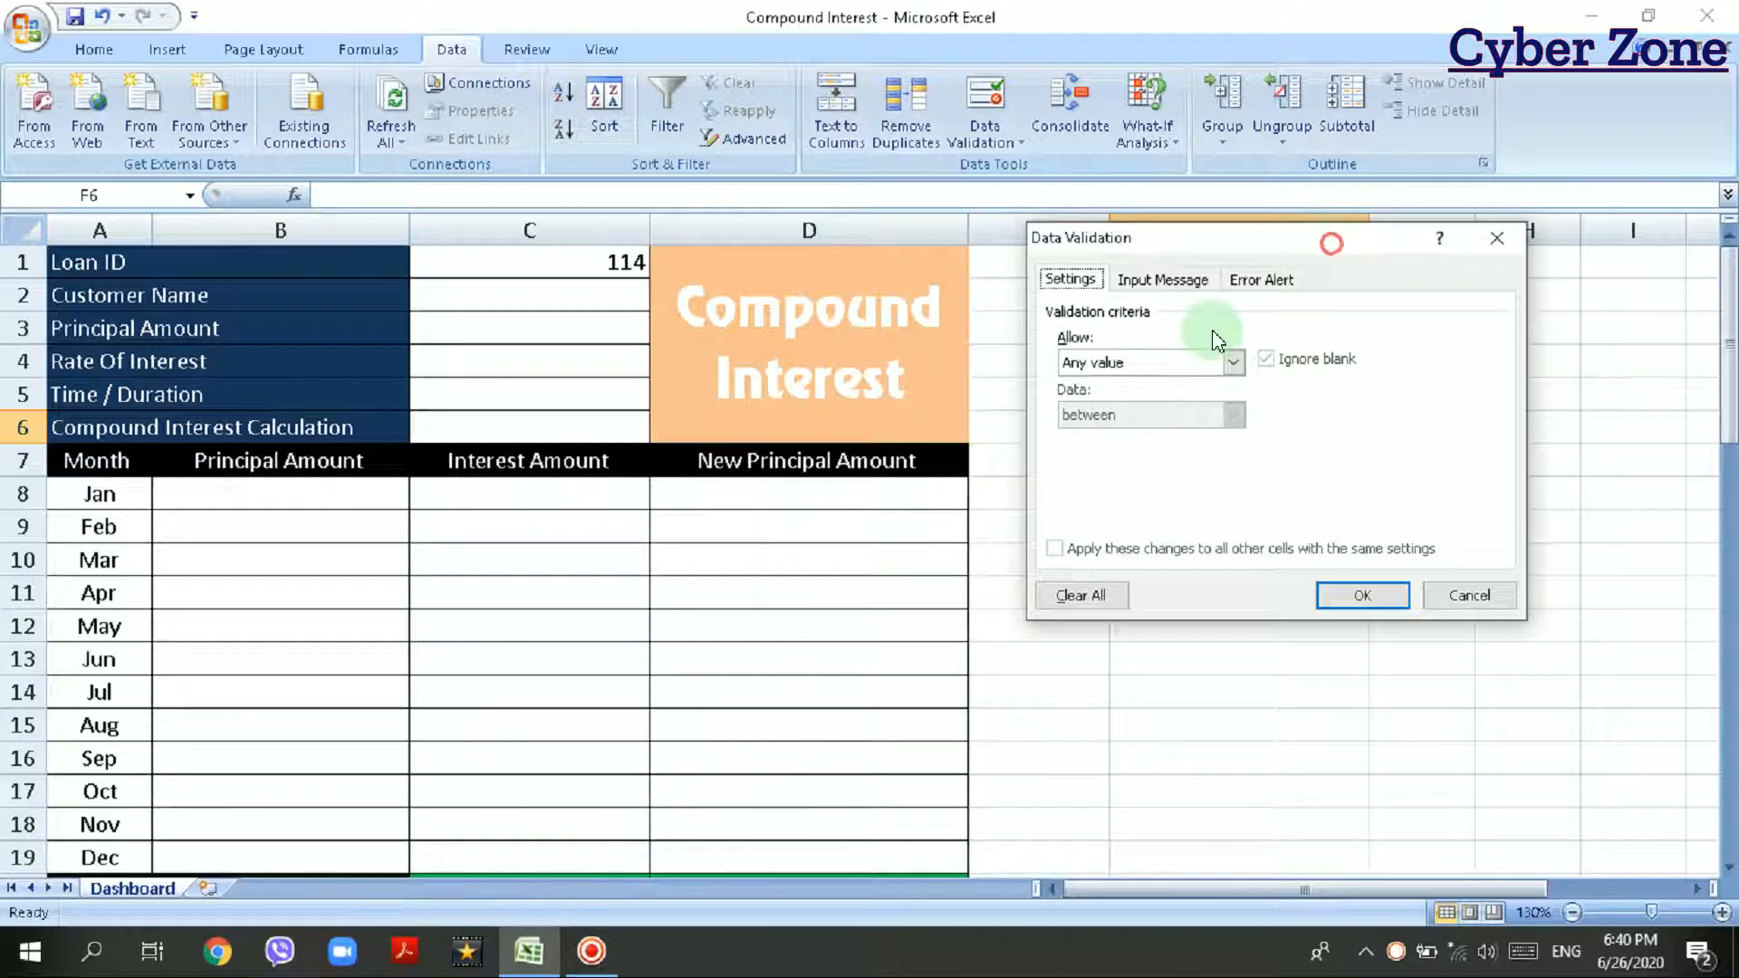
left_click_drag(1332, 249, 598, 419)
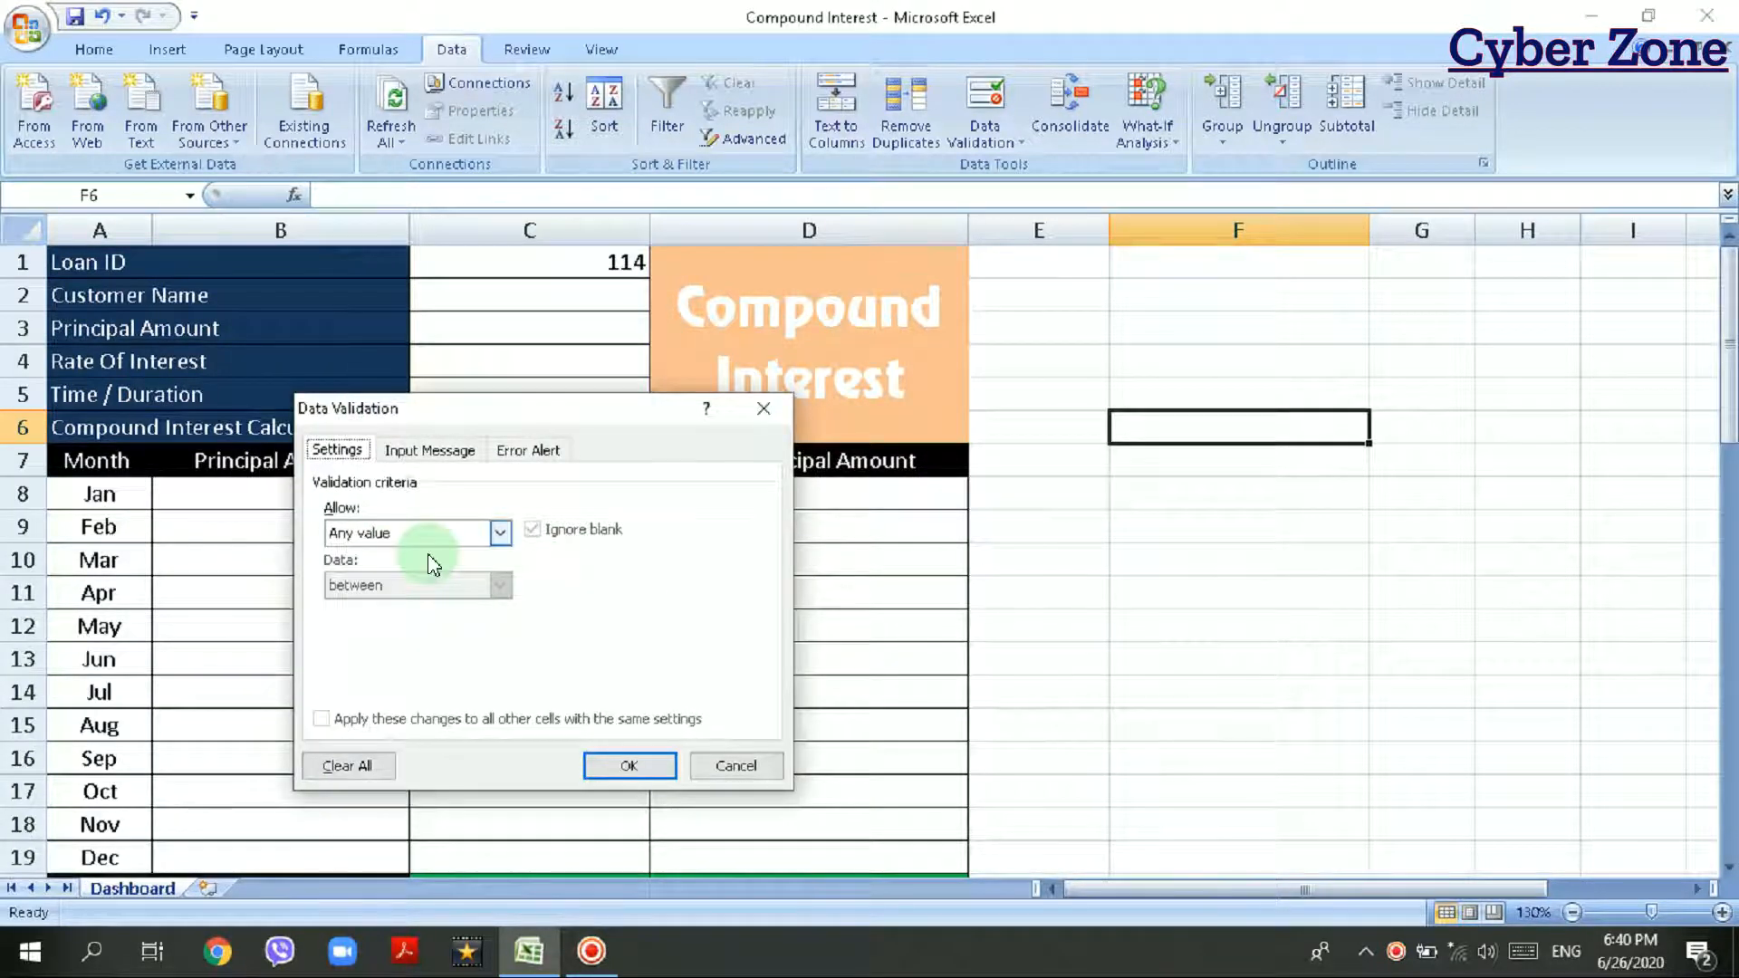
left_click(500, 533)
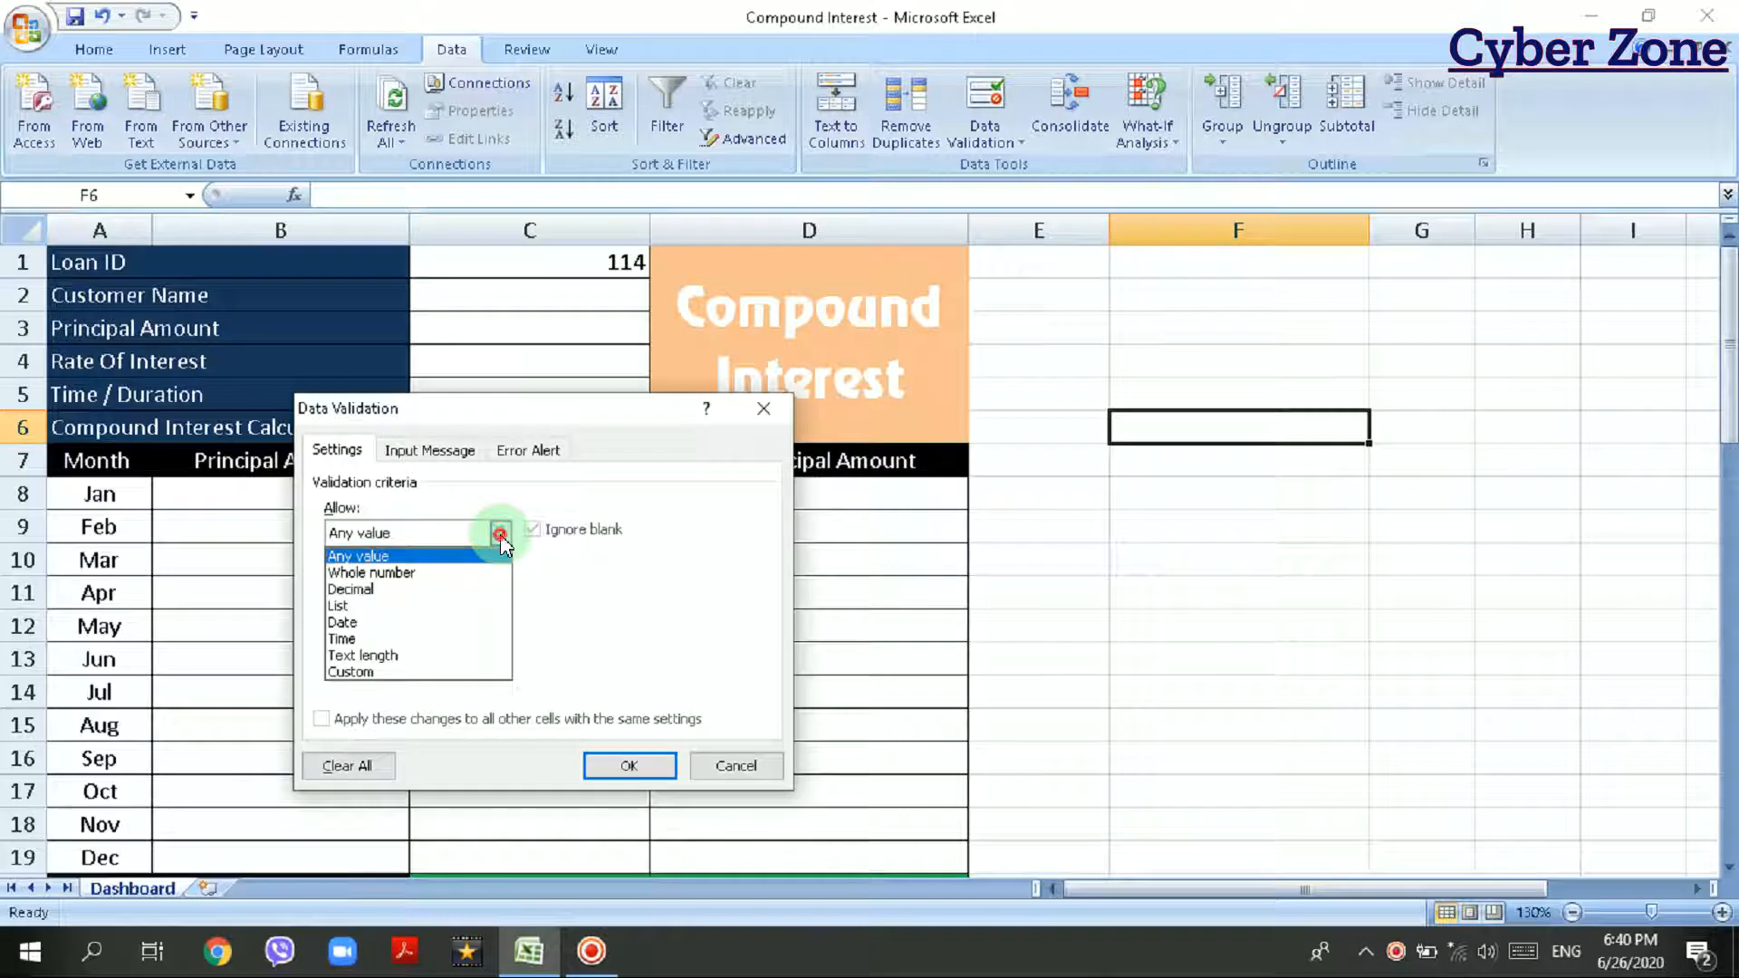
left_click(353, 605)
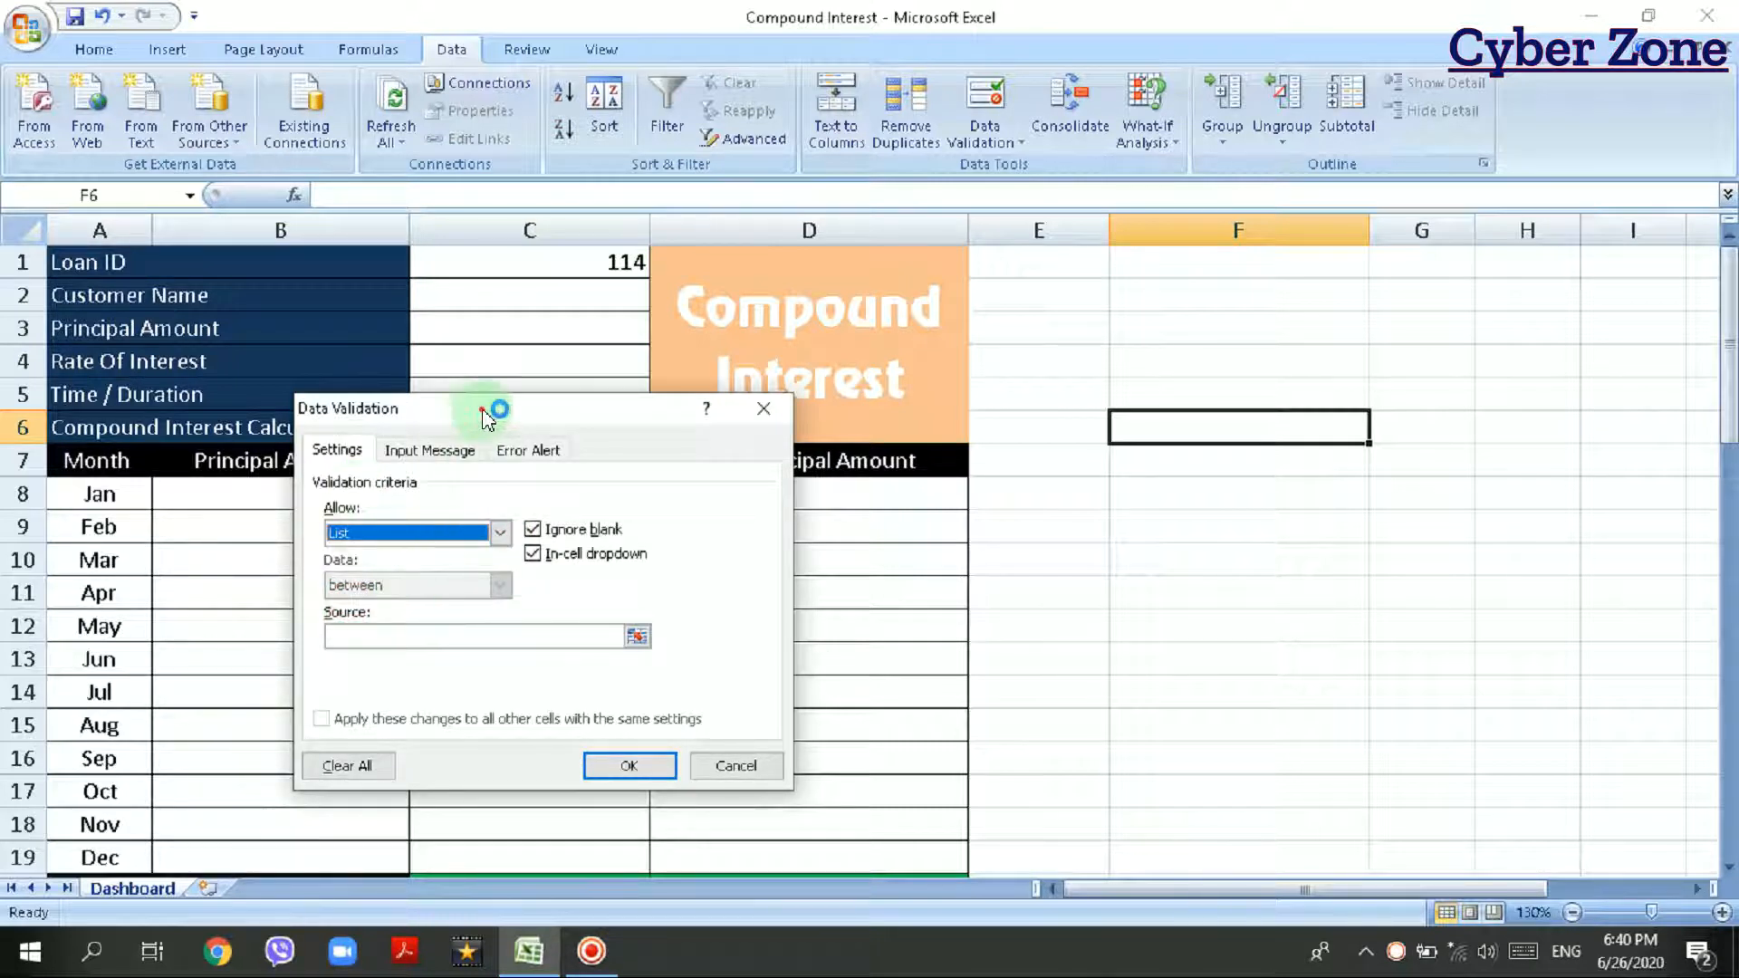
Set the validation list's source to the customer list's loan IDs, =$A$29:$A$49, and apply it to F6
left_click_drag(485, 418, 579, 240)
left_click(455, 459)
left_click(456, 459)
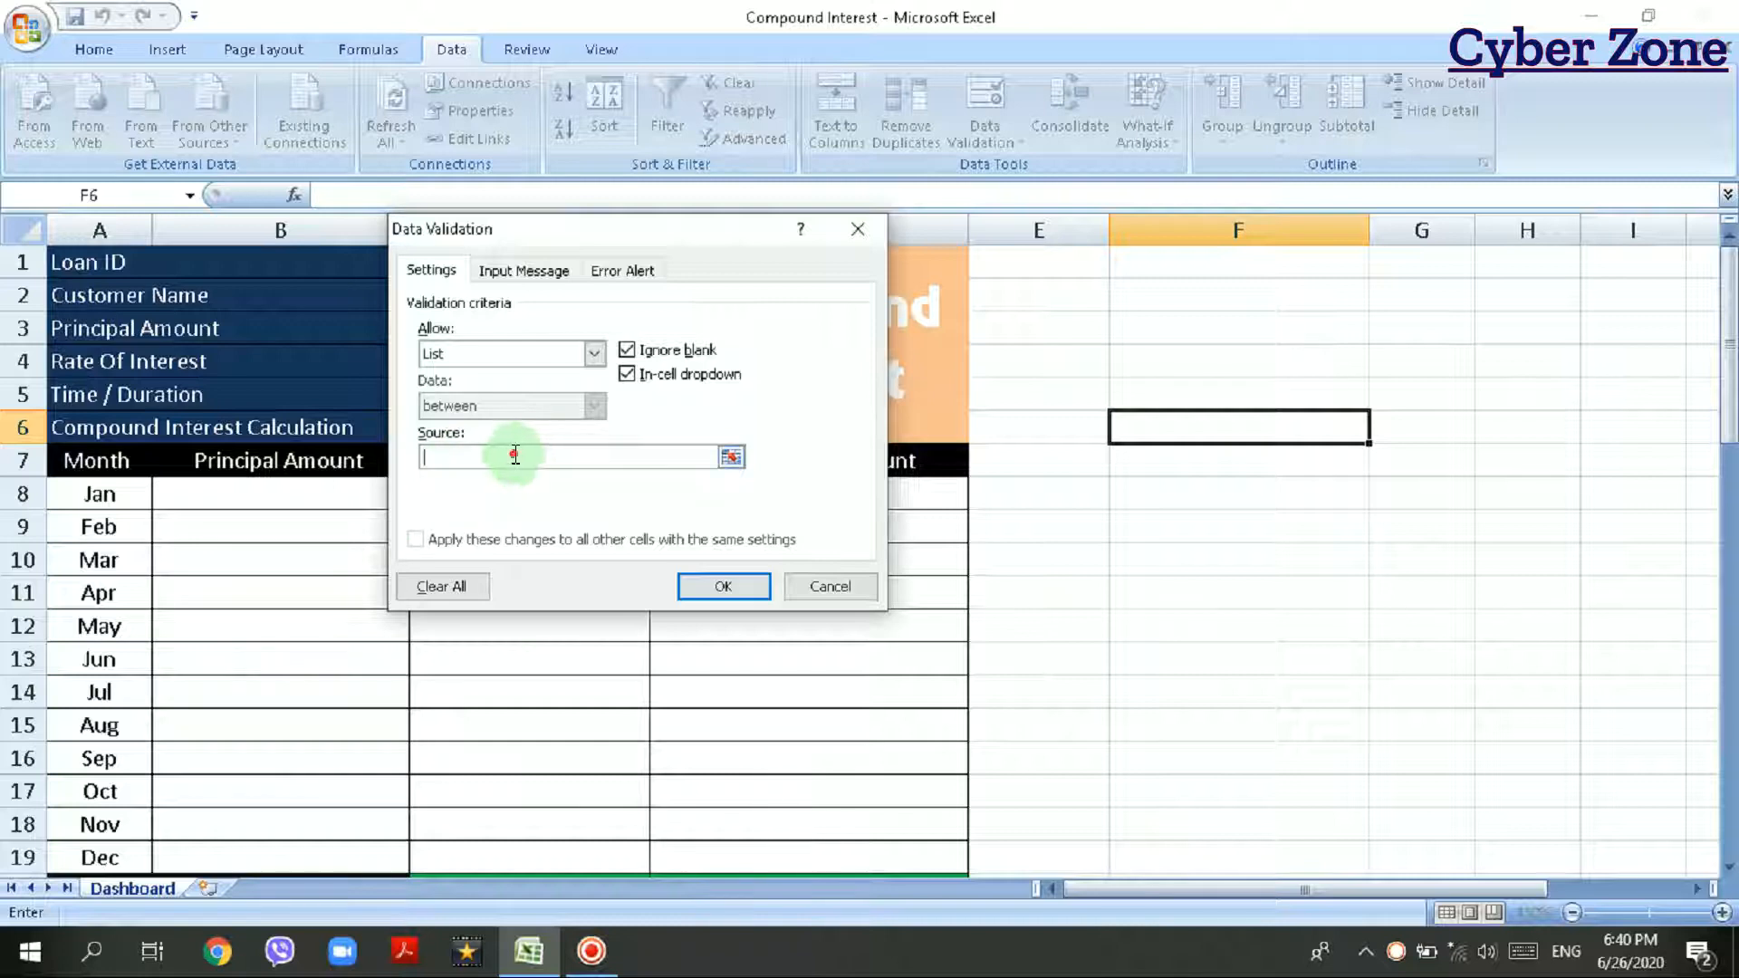
left_click_drag(1731, 347, 1730, 598)
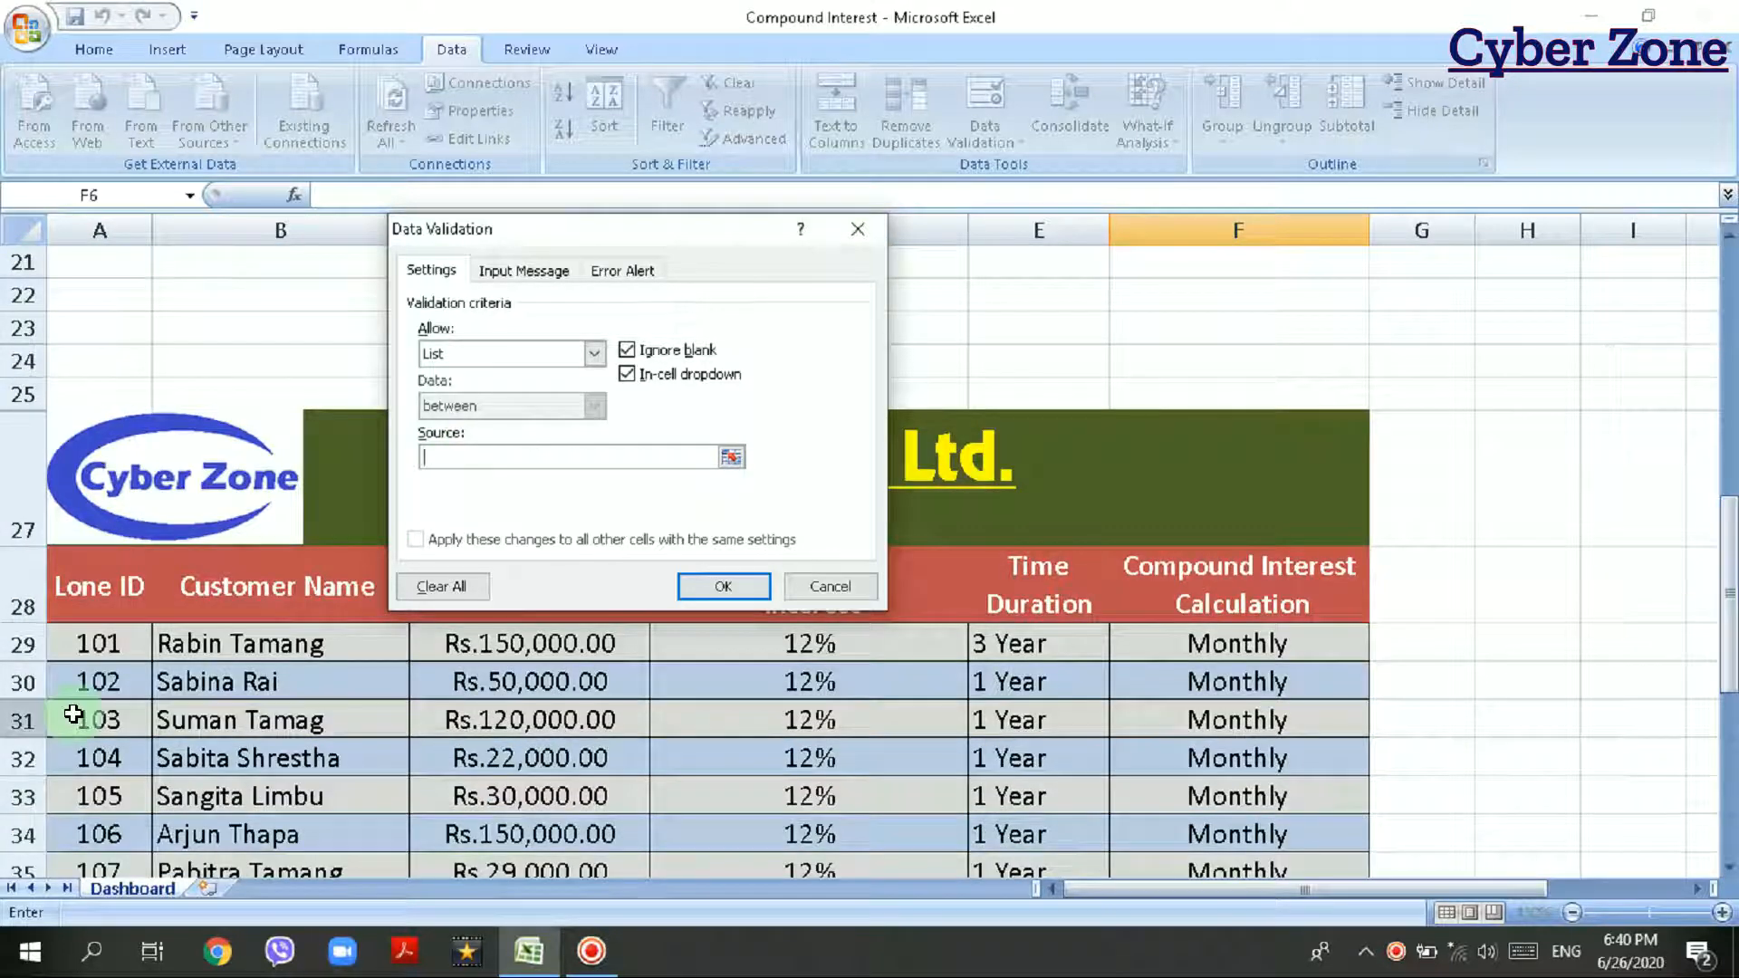
left_click_drag(109, 654, 111, 766)
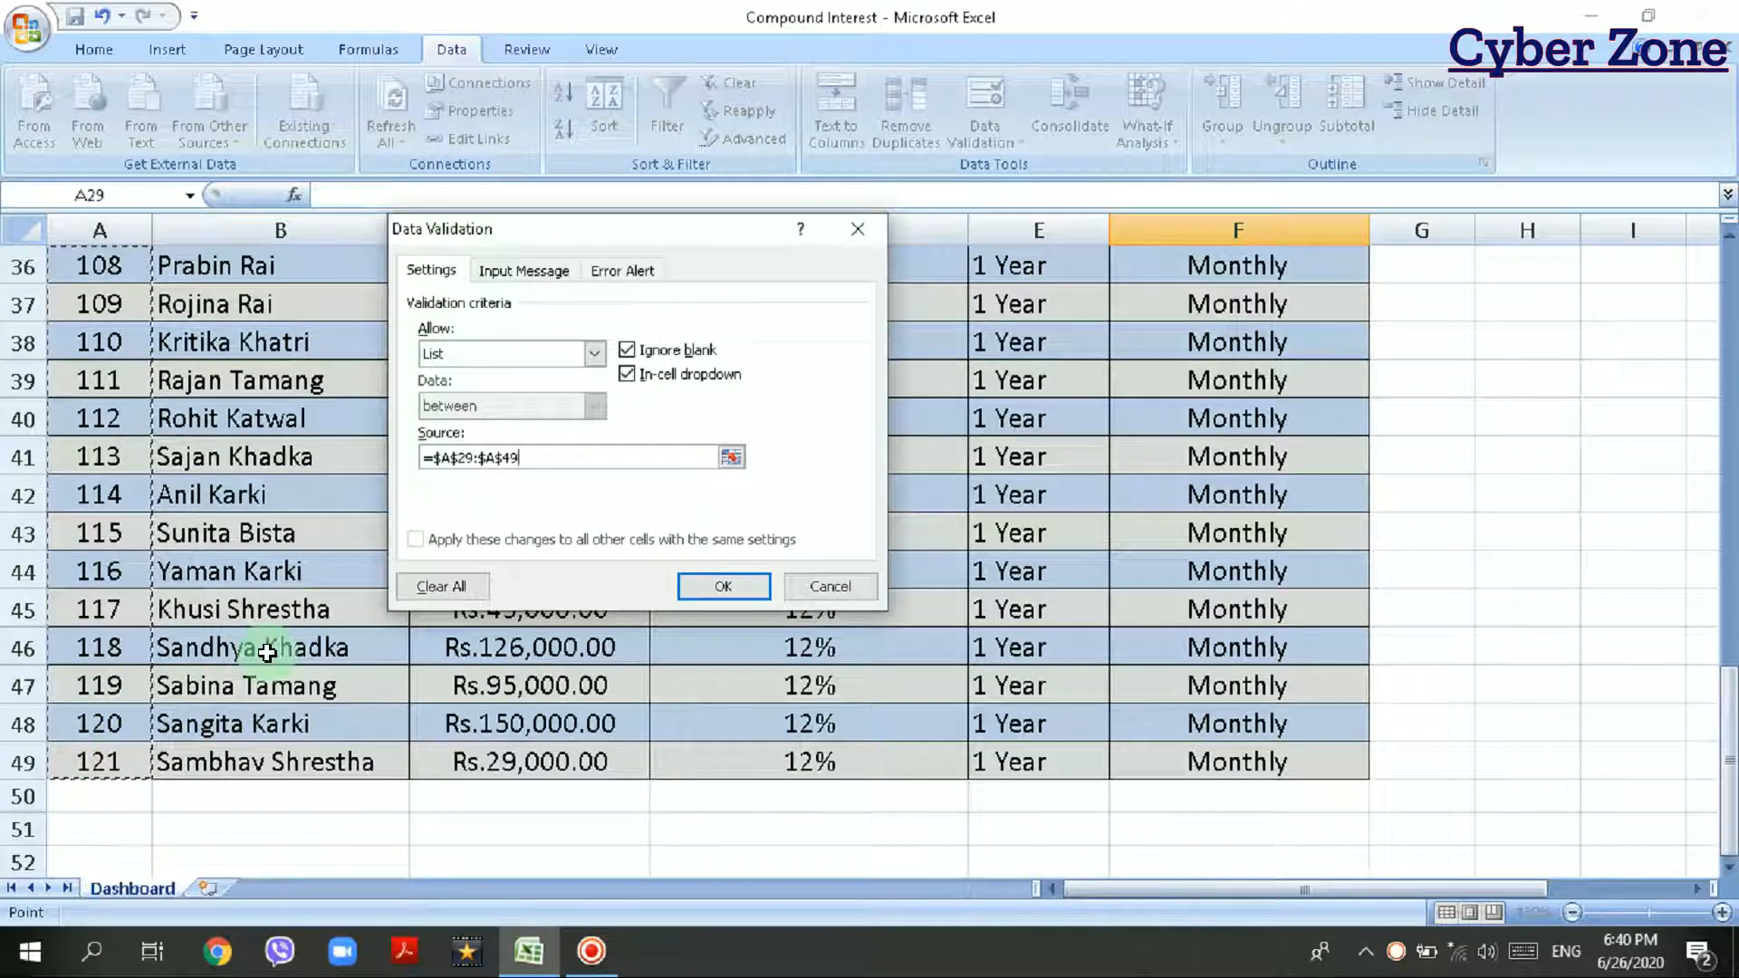
left_click(741, 589)
Test the drop-down in F6 by choosing several loan IDs, ending with the last one in the list
scroll(1227, 811, "up", 12)
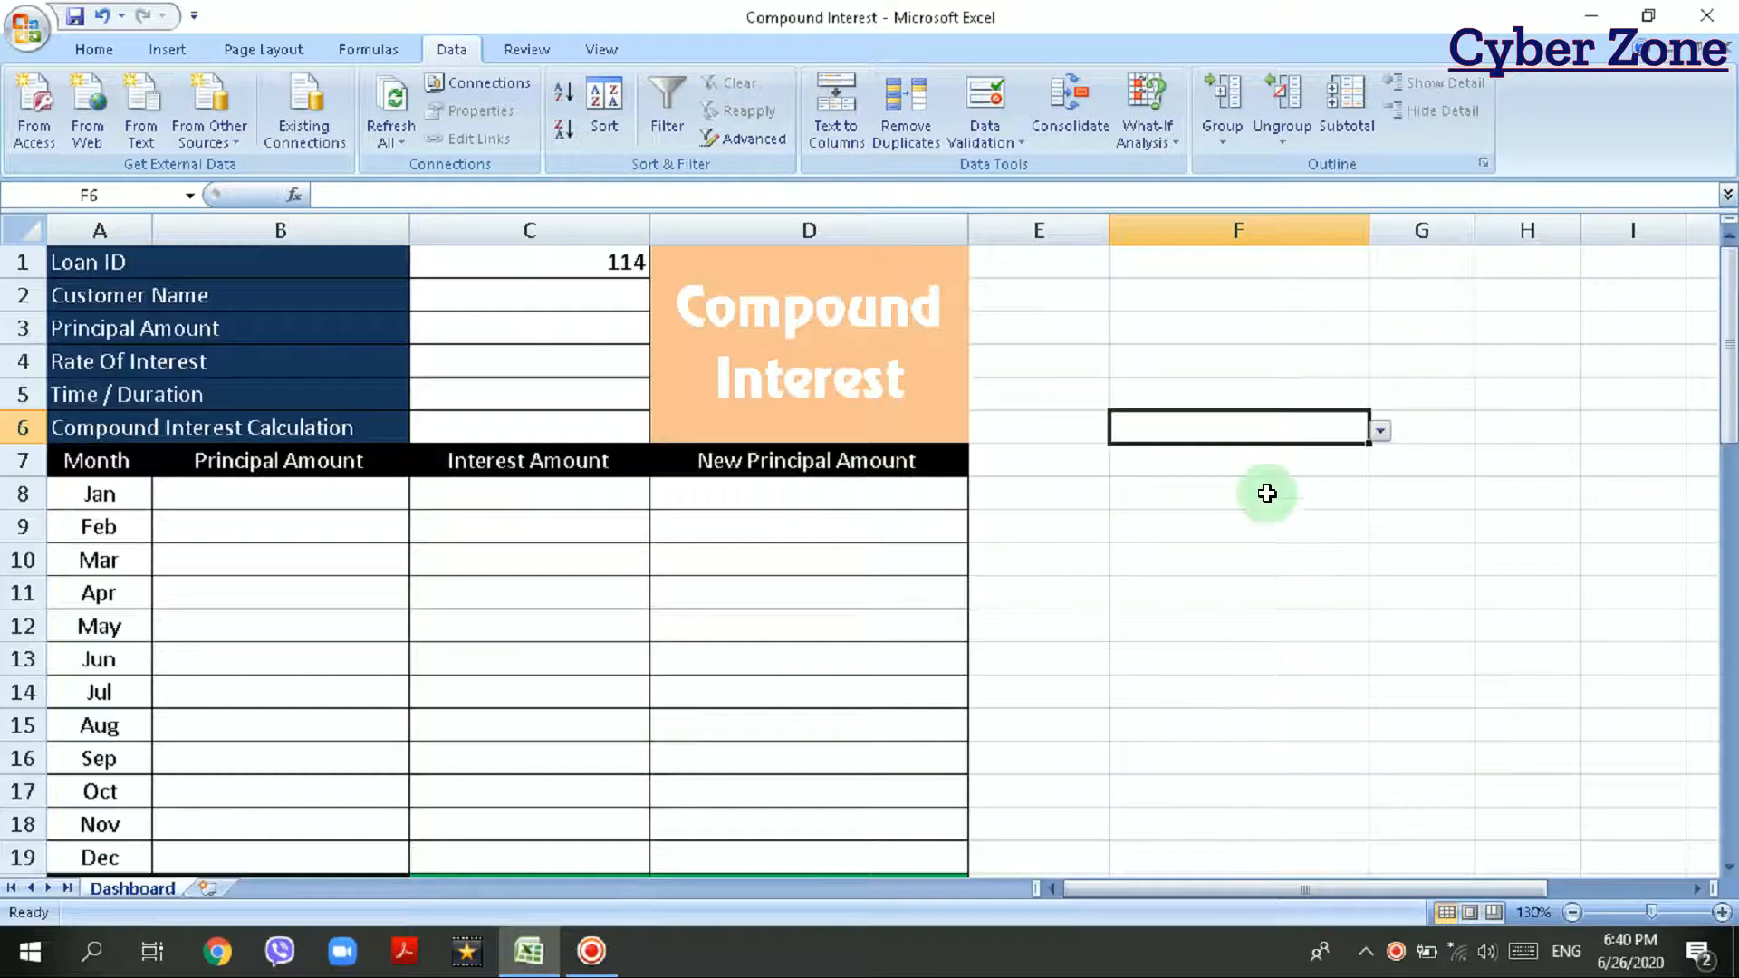
left_click(1389, 432)
left_click(1226, 516)
left_click(1378, 429)
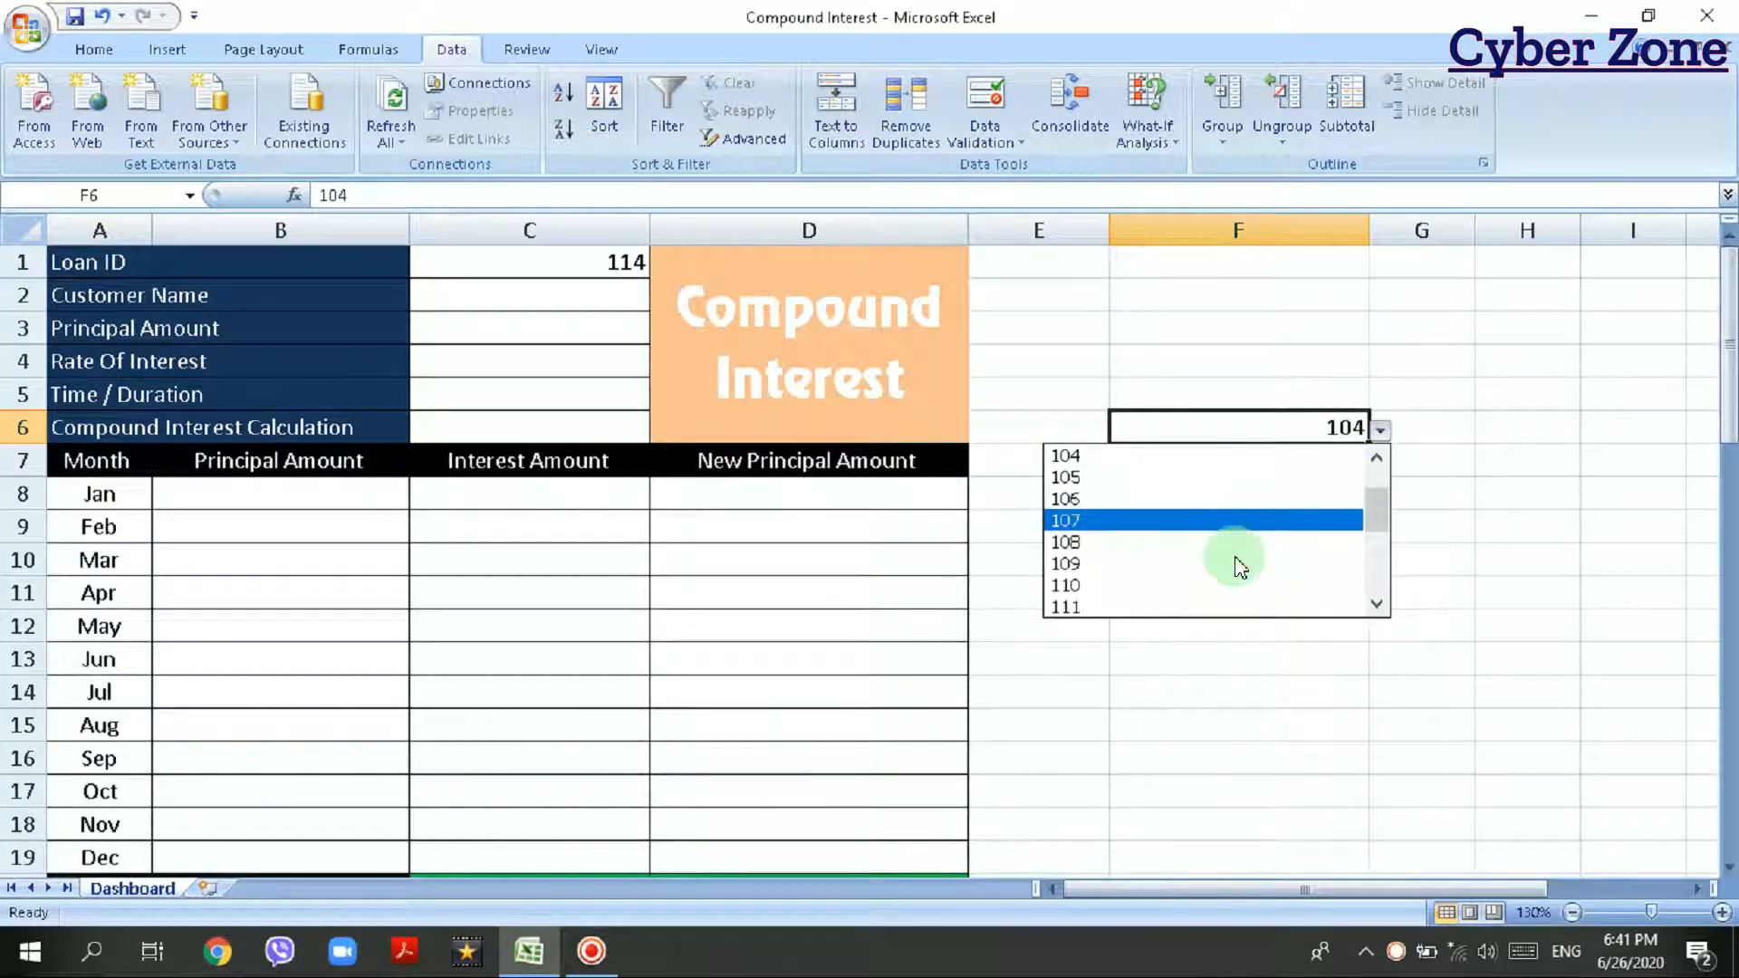
left_click(1218, 605)
left_click(1388, 428)
left_click_drag(1380, 551, 1382, 605)
left_click(1212, 609)
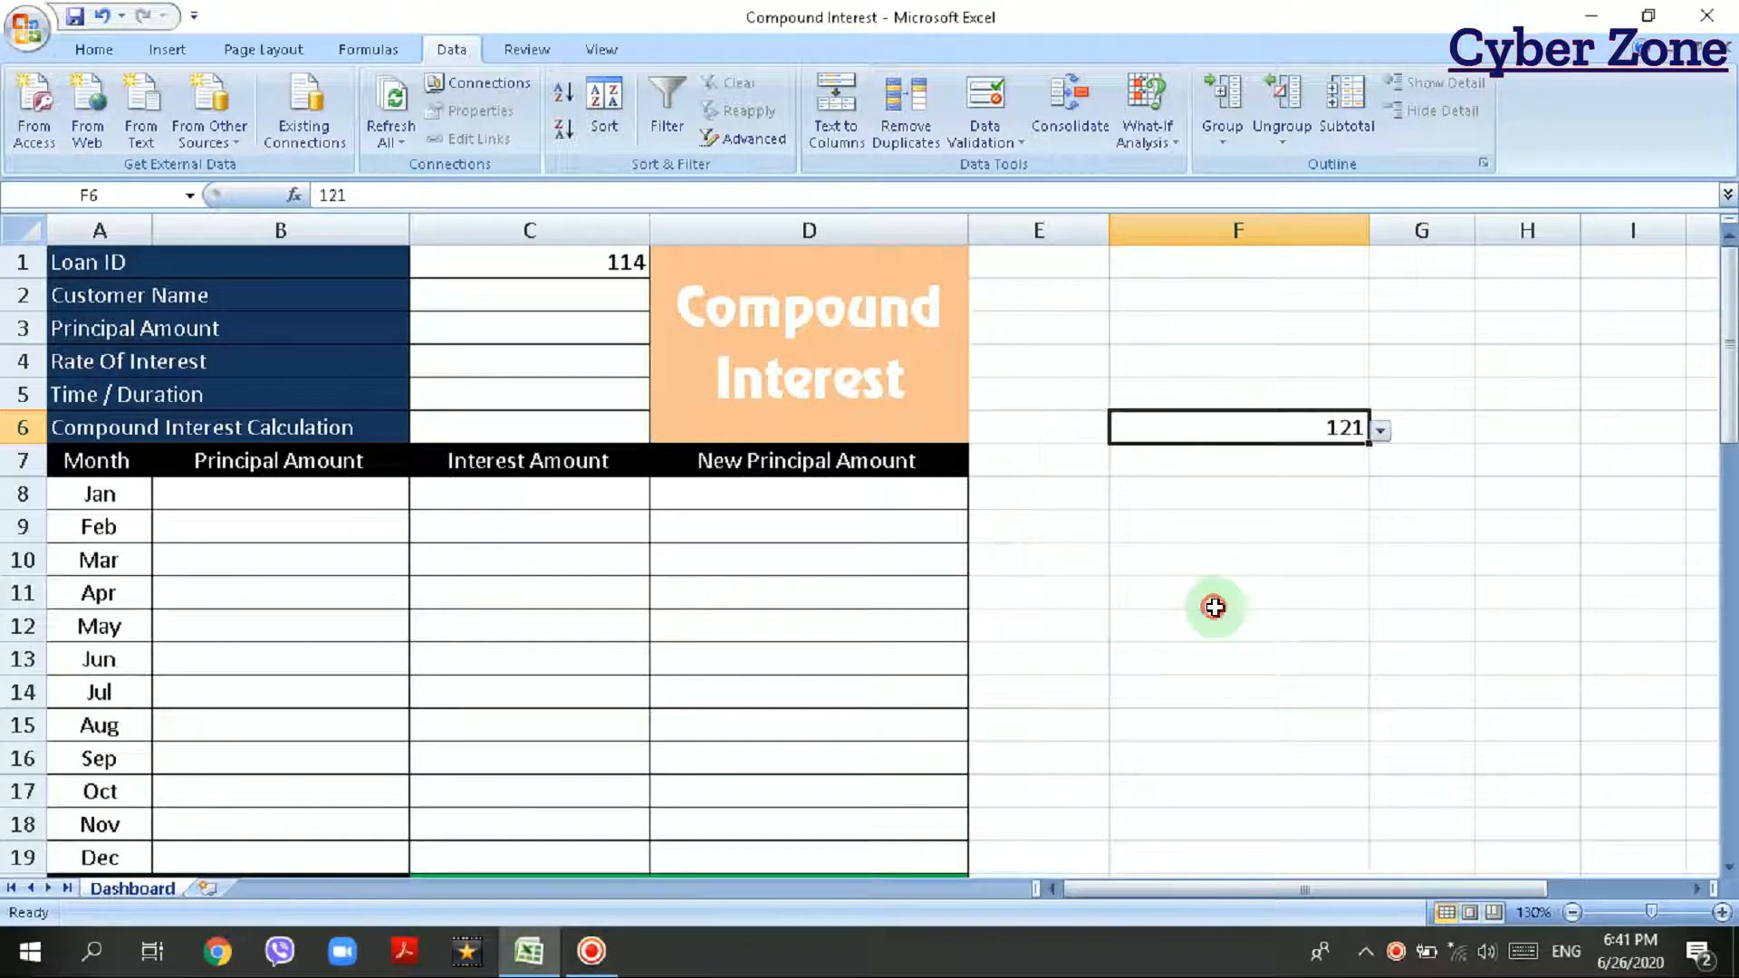
Set the dashboard's Loan ID in C1 to the one from customer list row 45
left_click(645, 272)
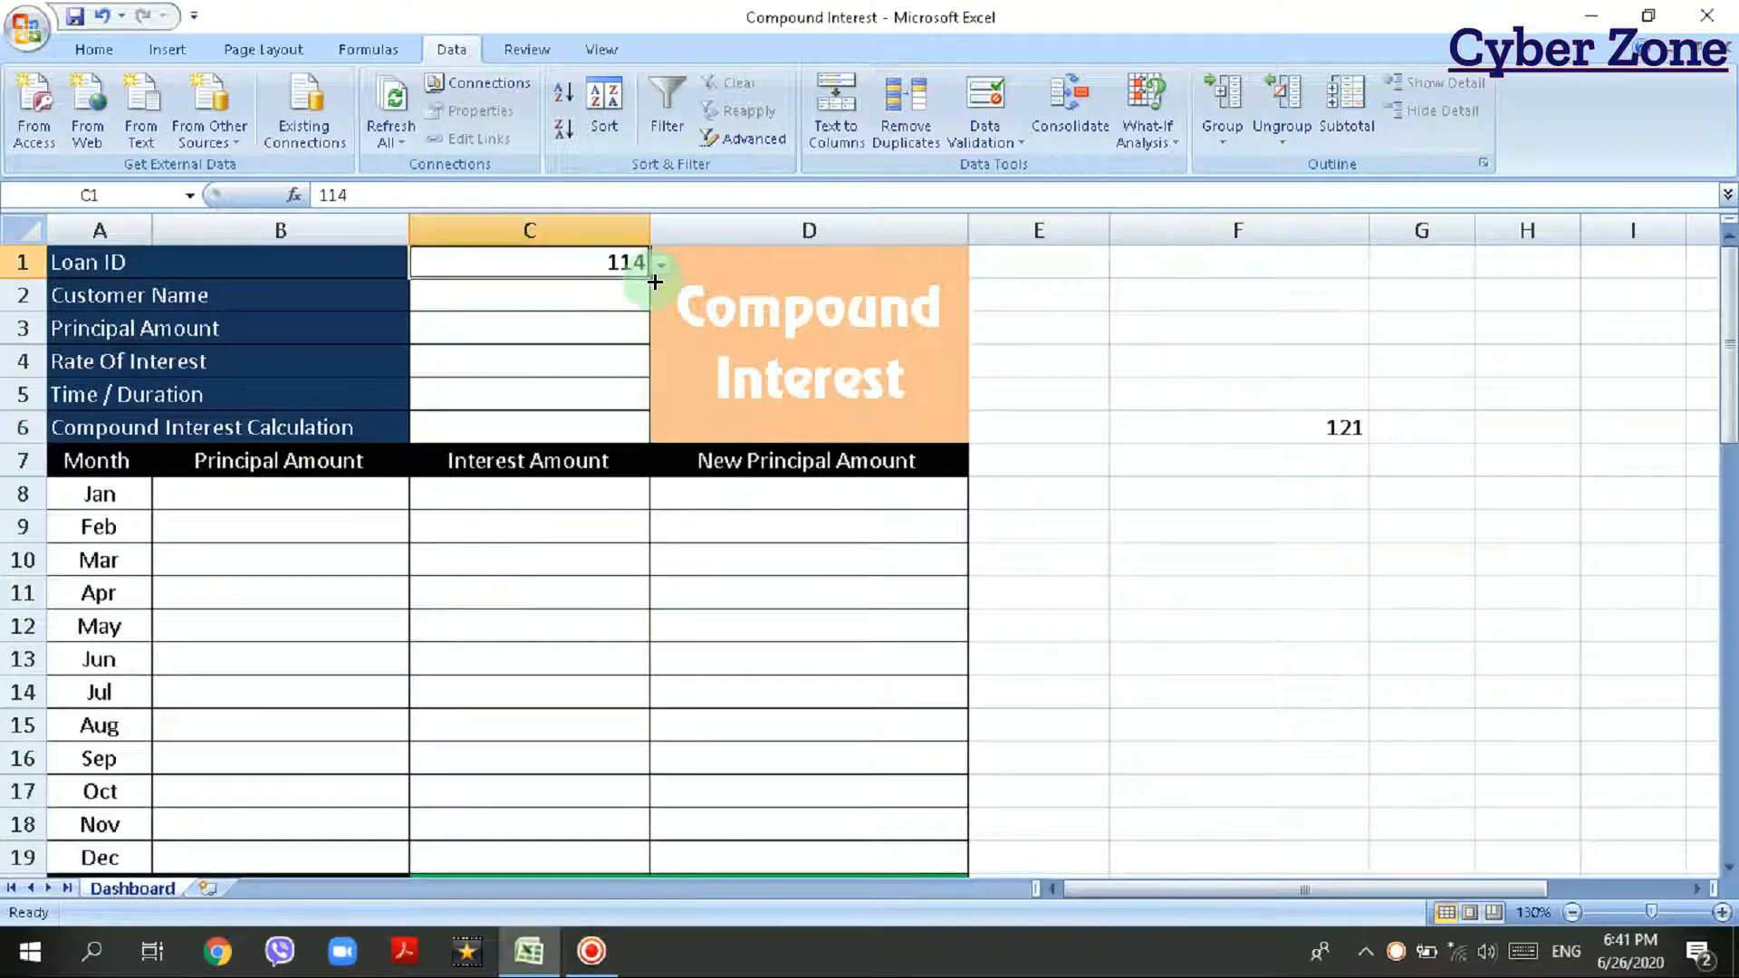
left_click(662, 267)
left_click(561, 361)
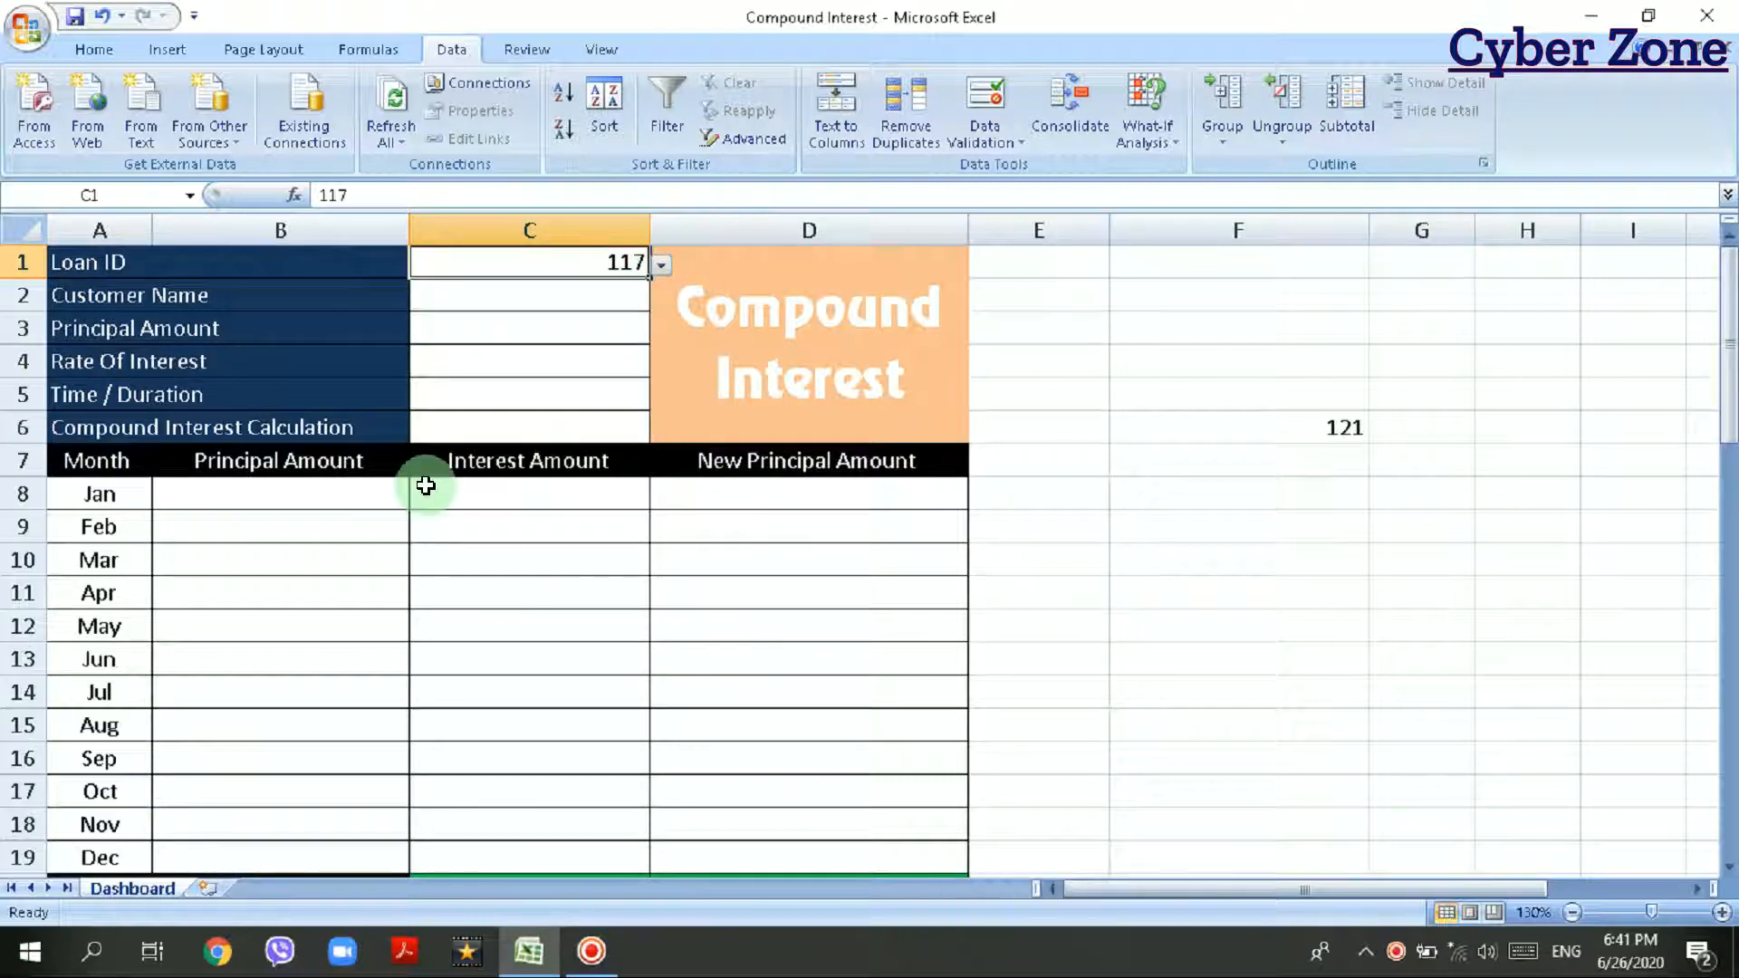
Begin a VLOOKUP formula in the Customer Name cell C2 with the Loan ID cell C1 as the lookup value
left_click(626, 288)
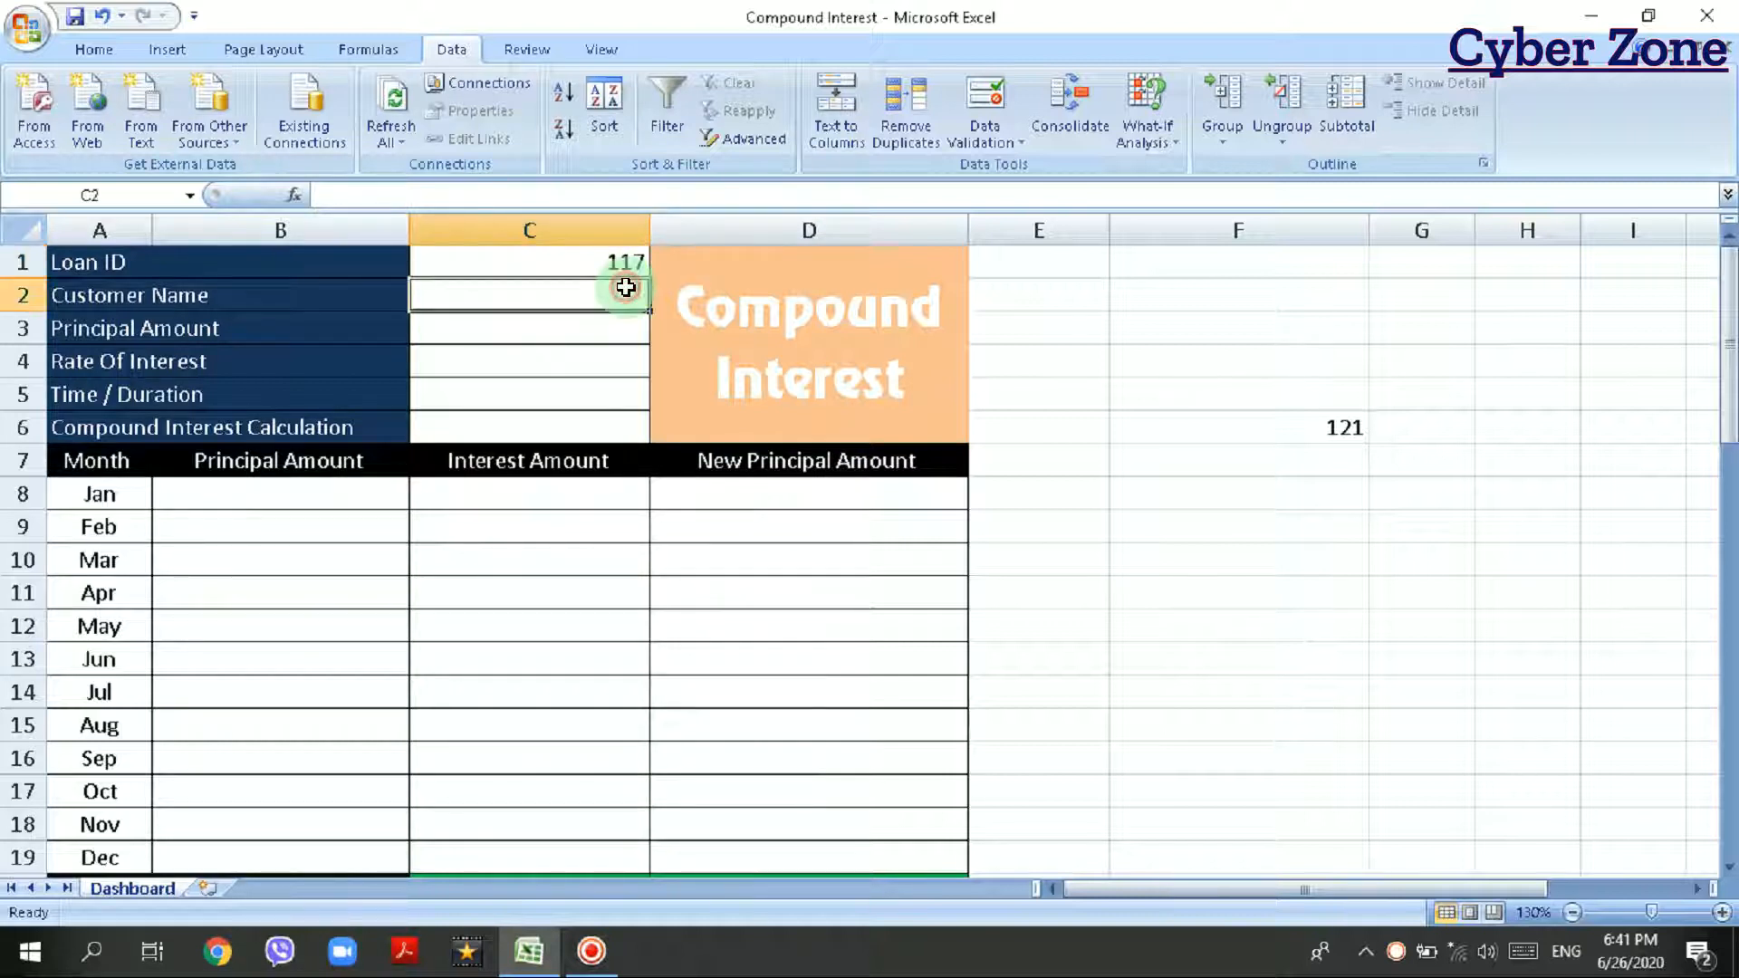
left_click(606, 323)
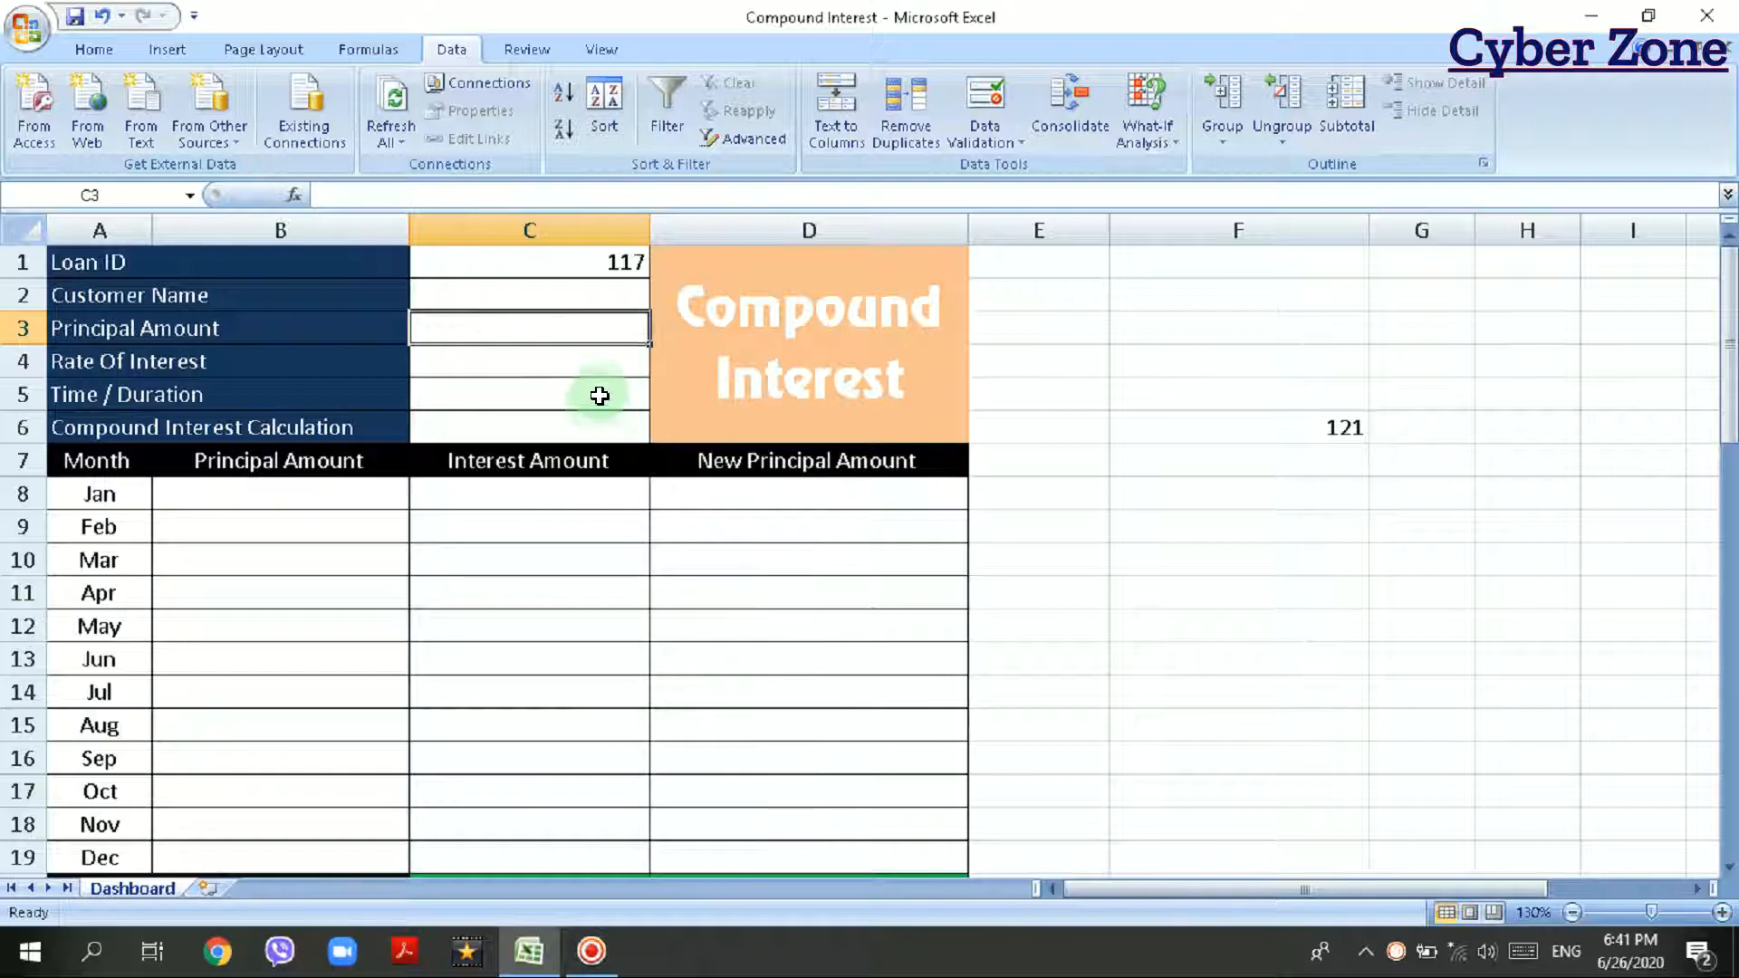
left_click(589, 300)
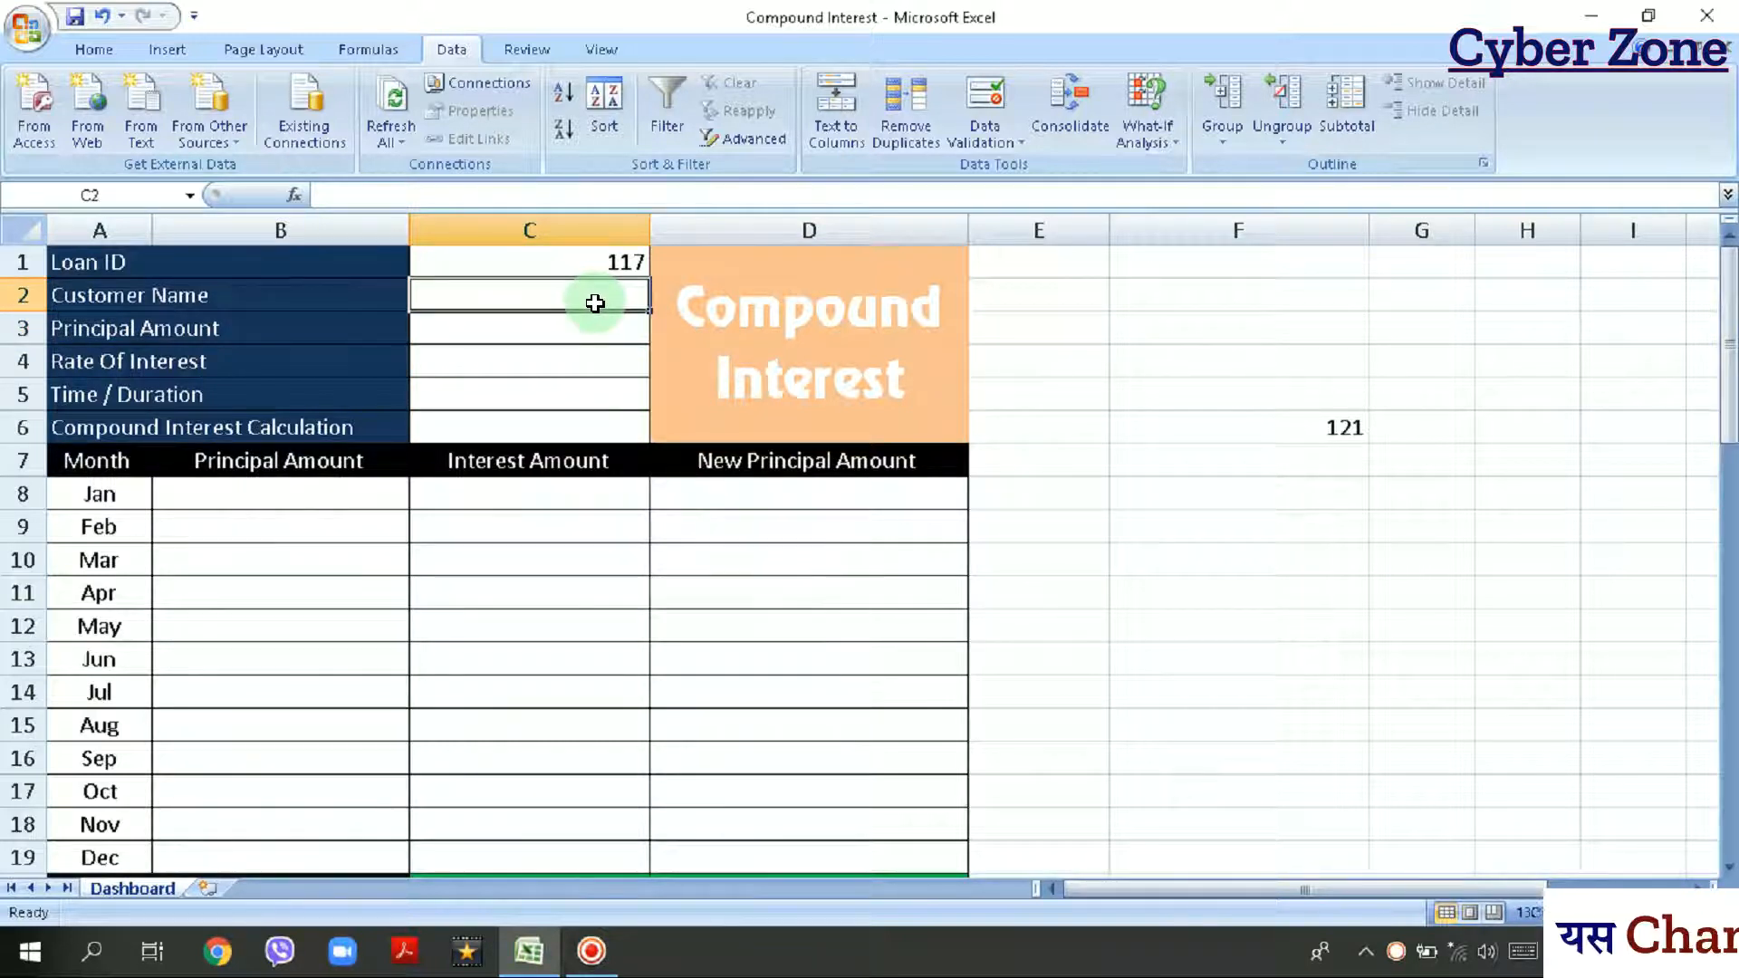
type("=")
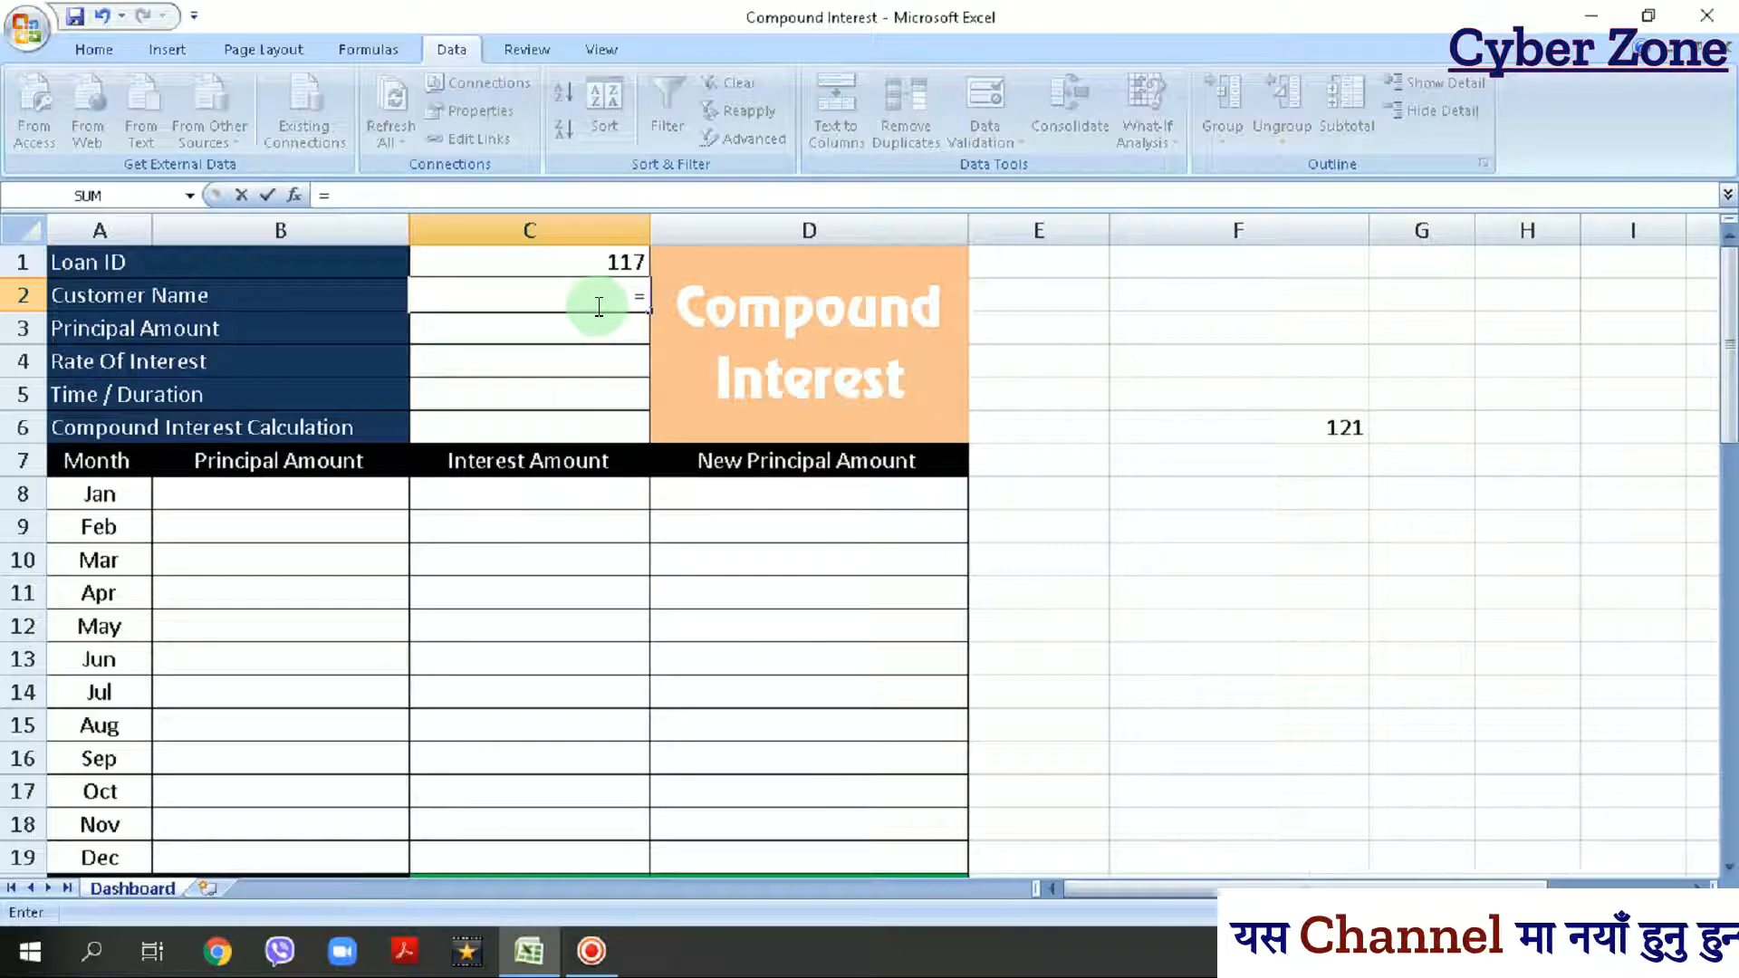
type("v")
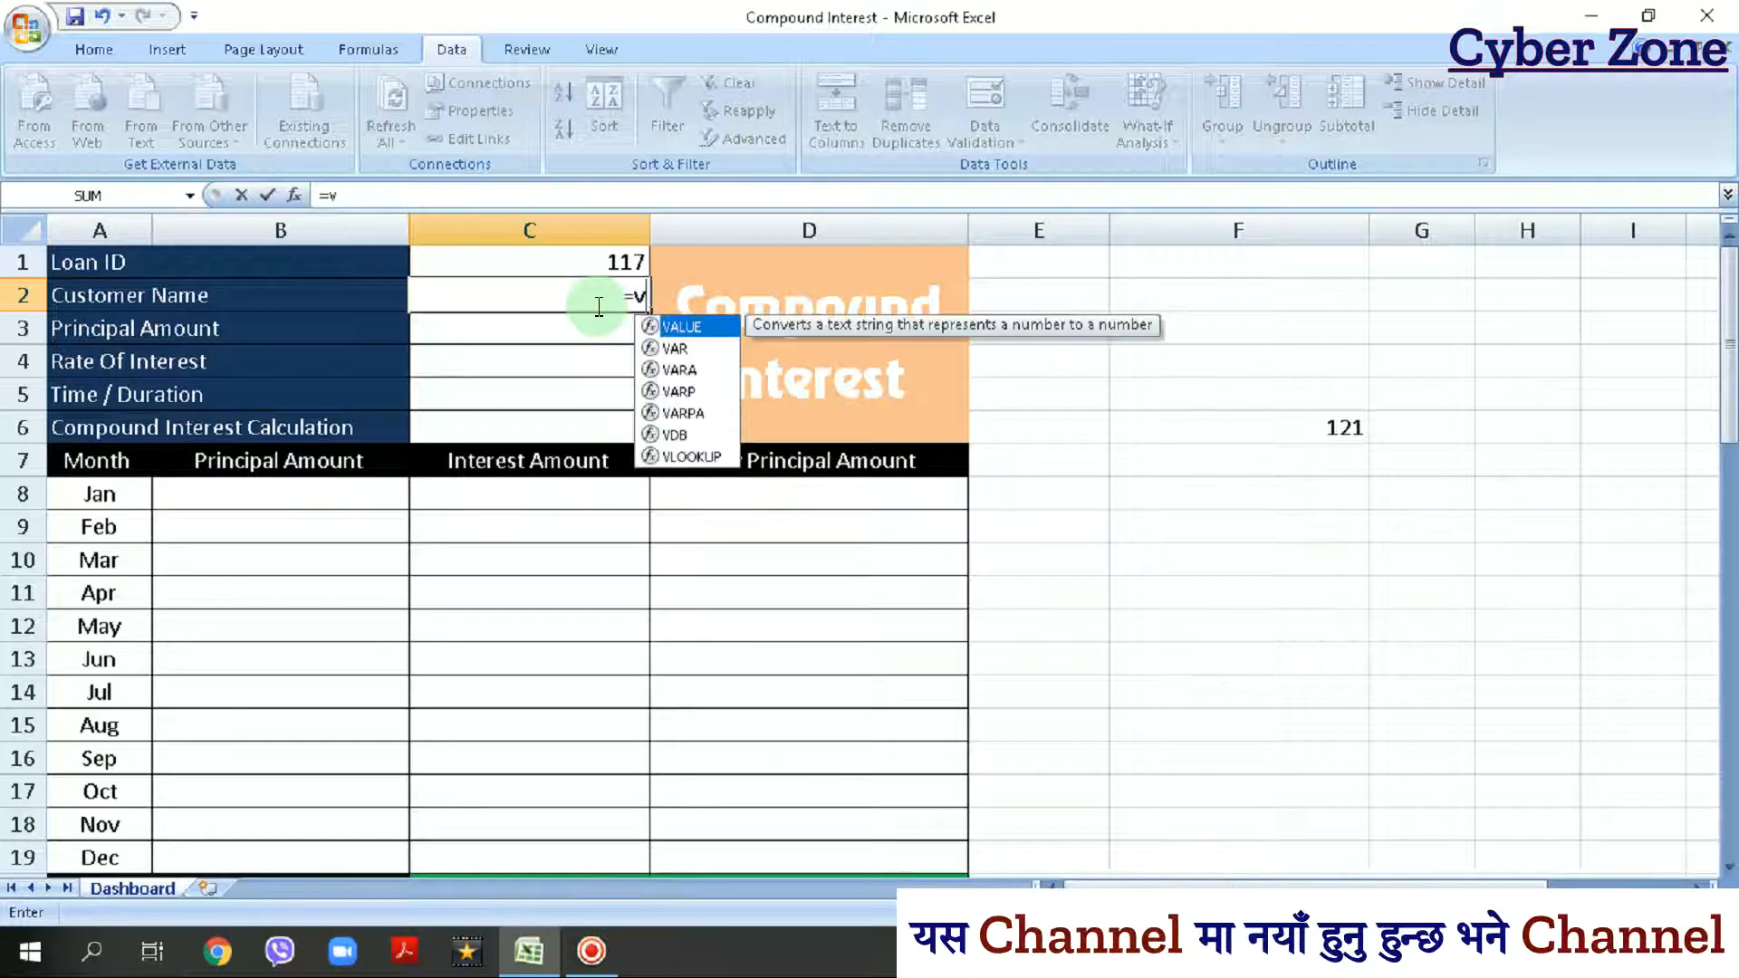
type("lo")
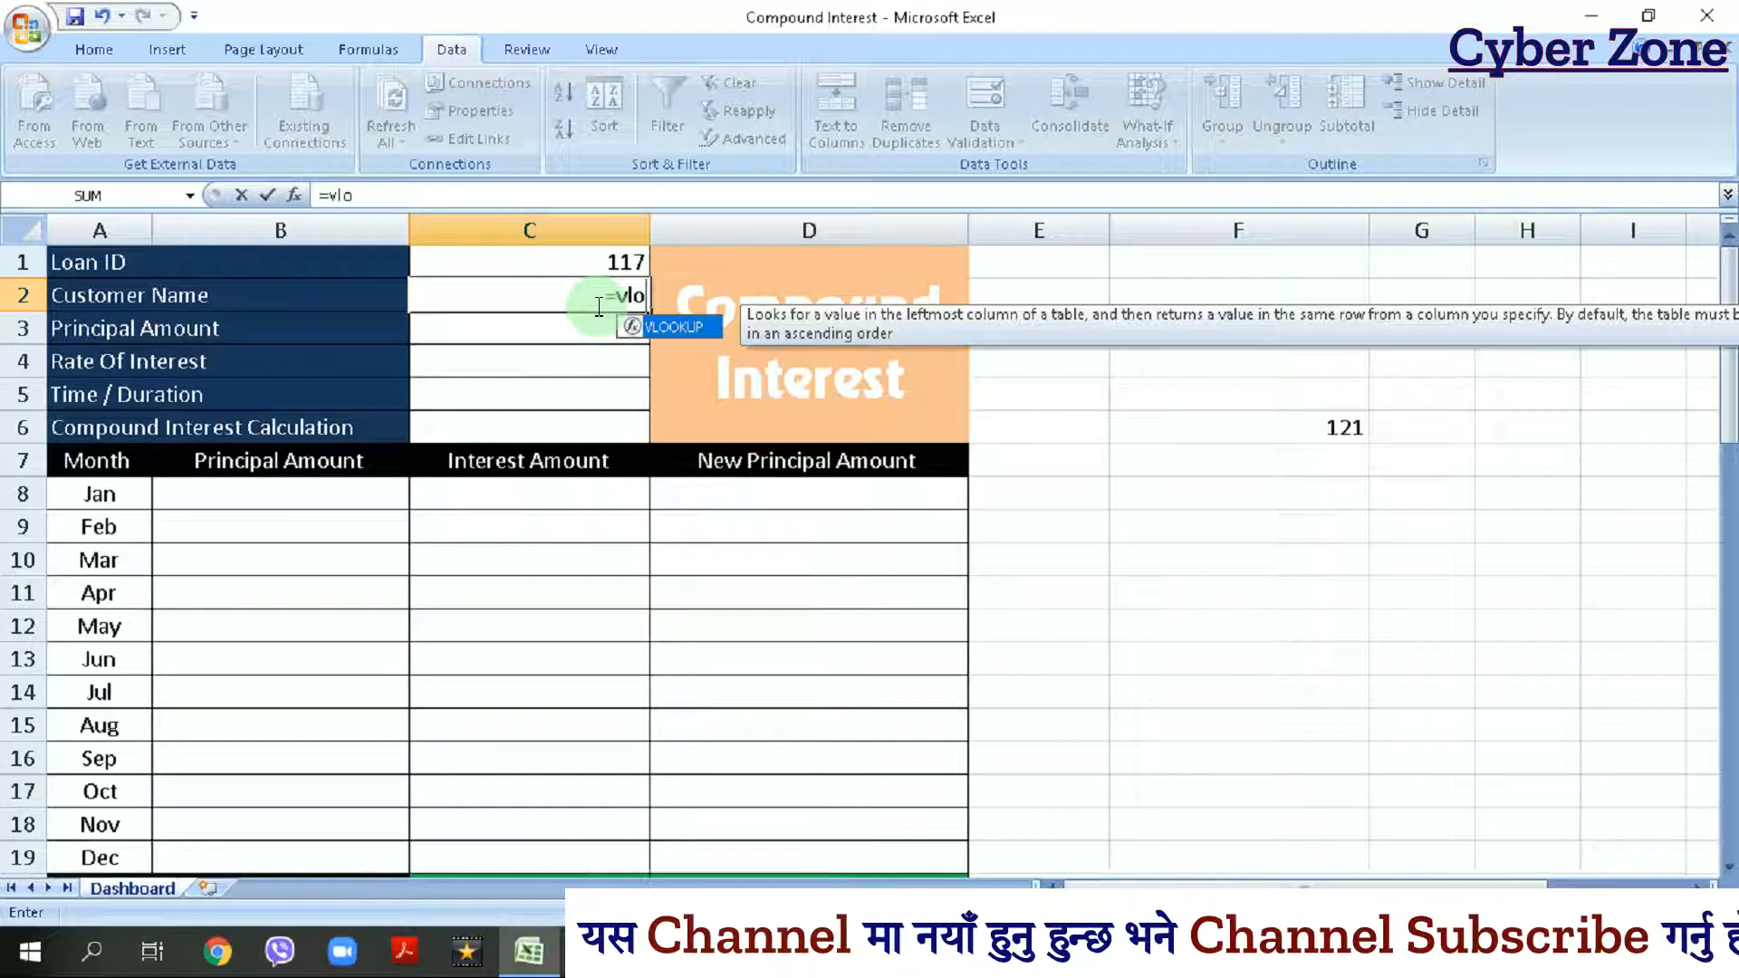
type("o")
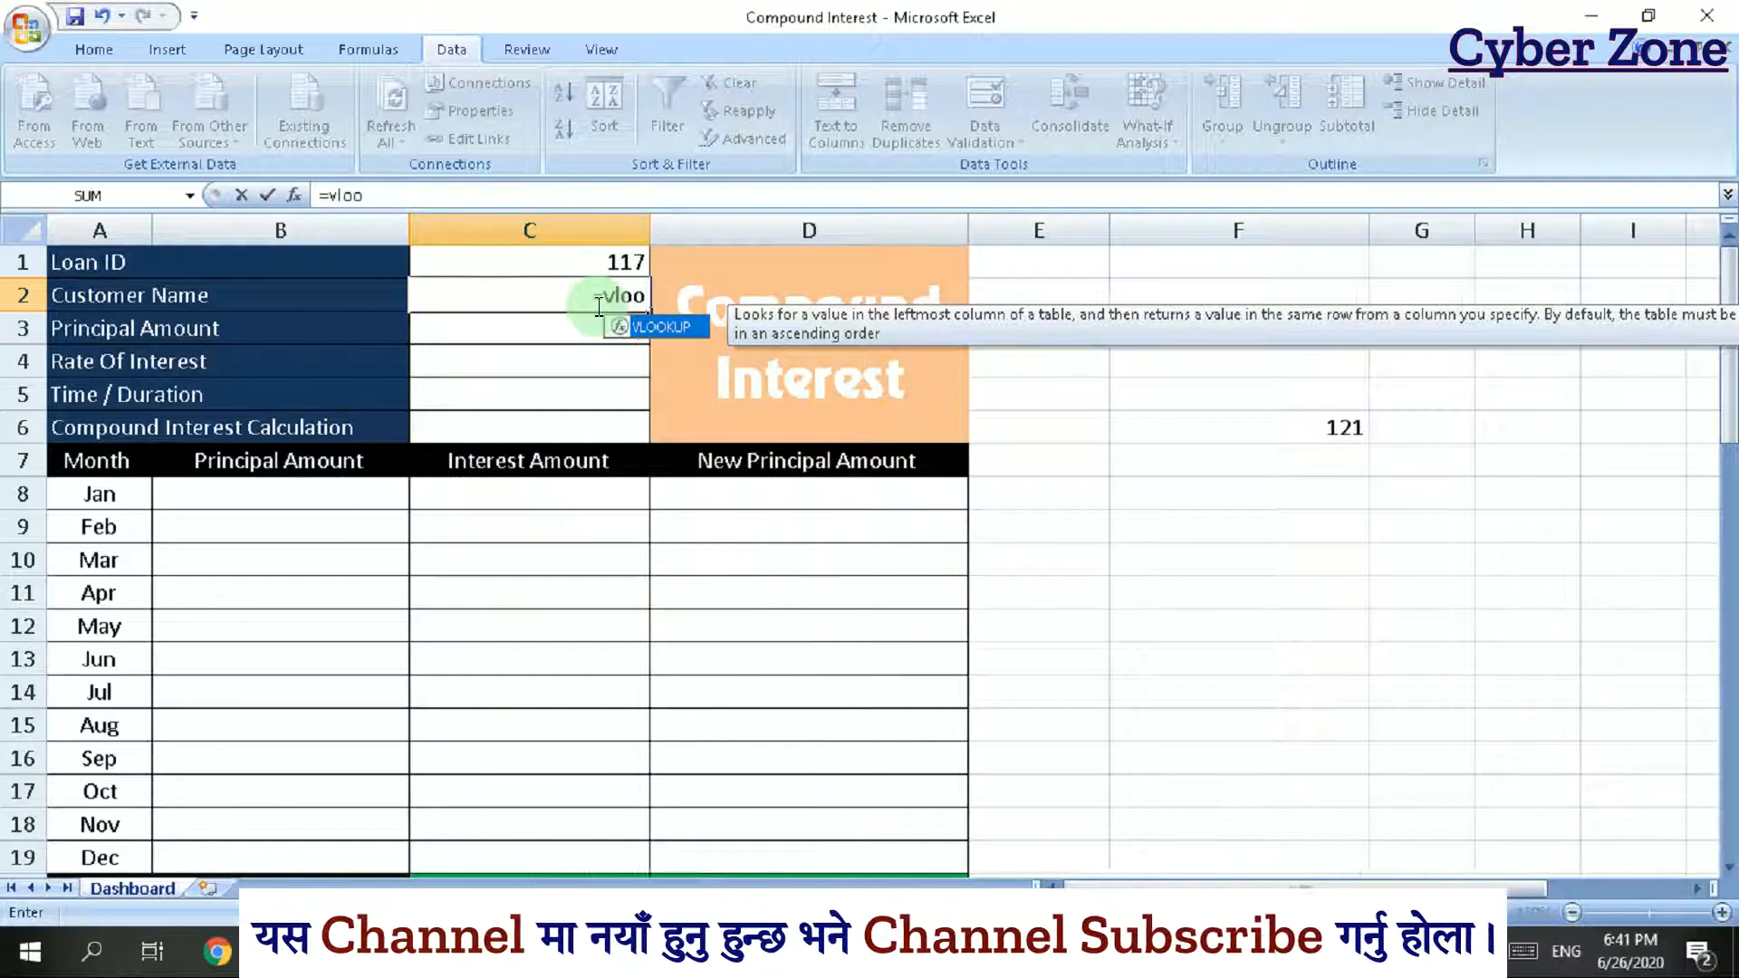
type("kup")
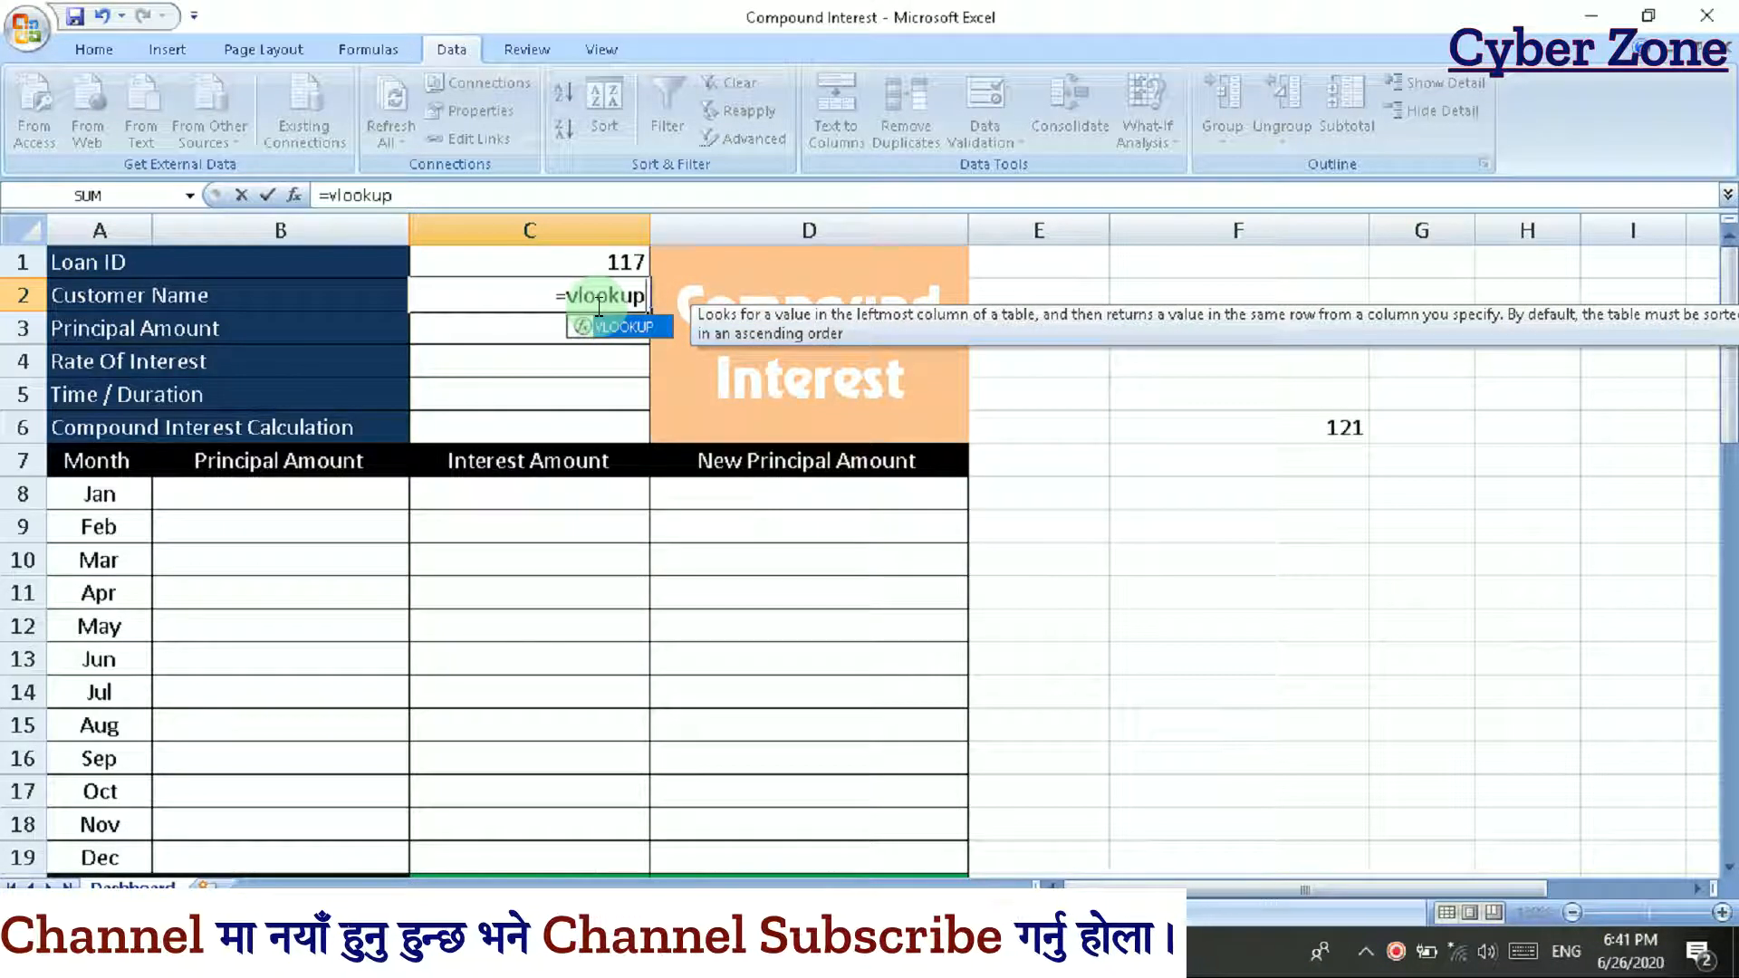
type("(")
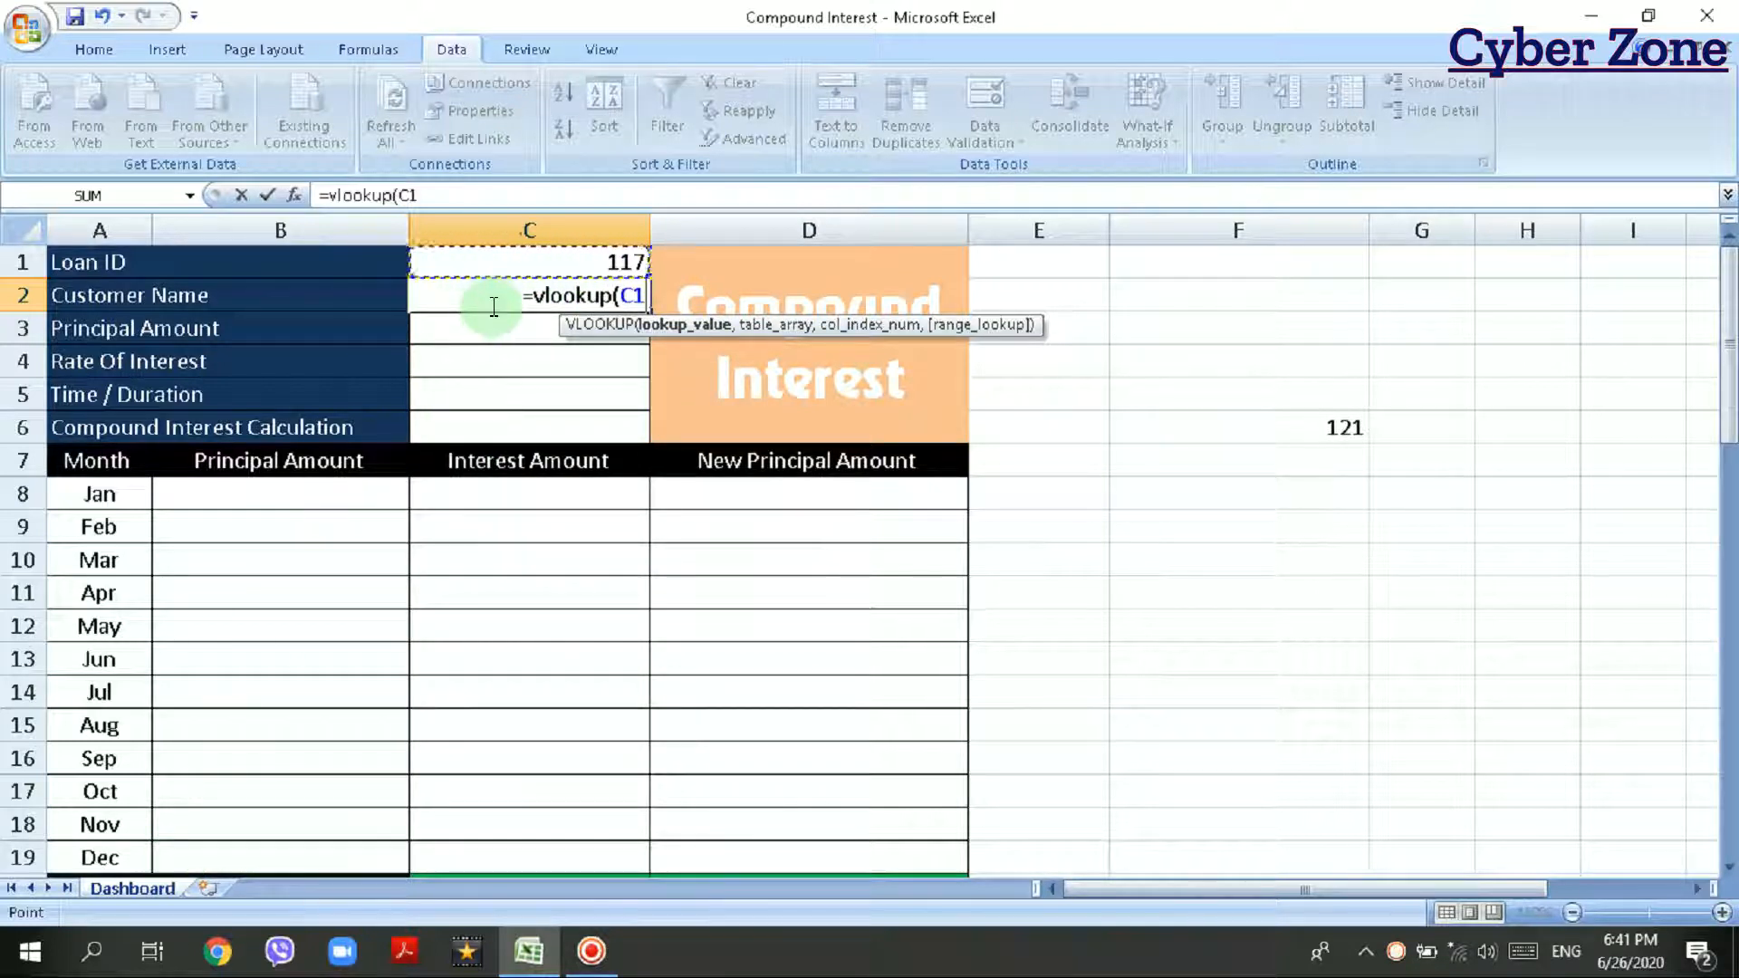
type(",")
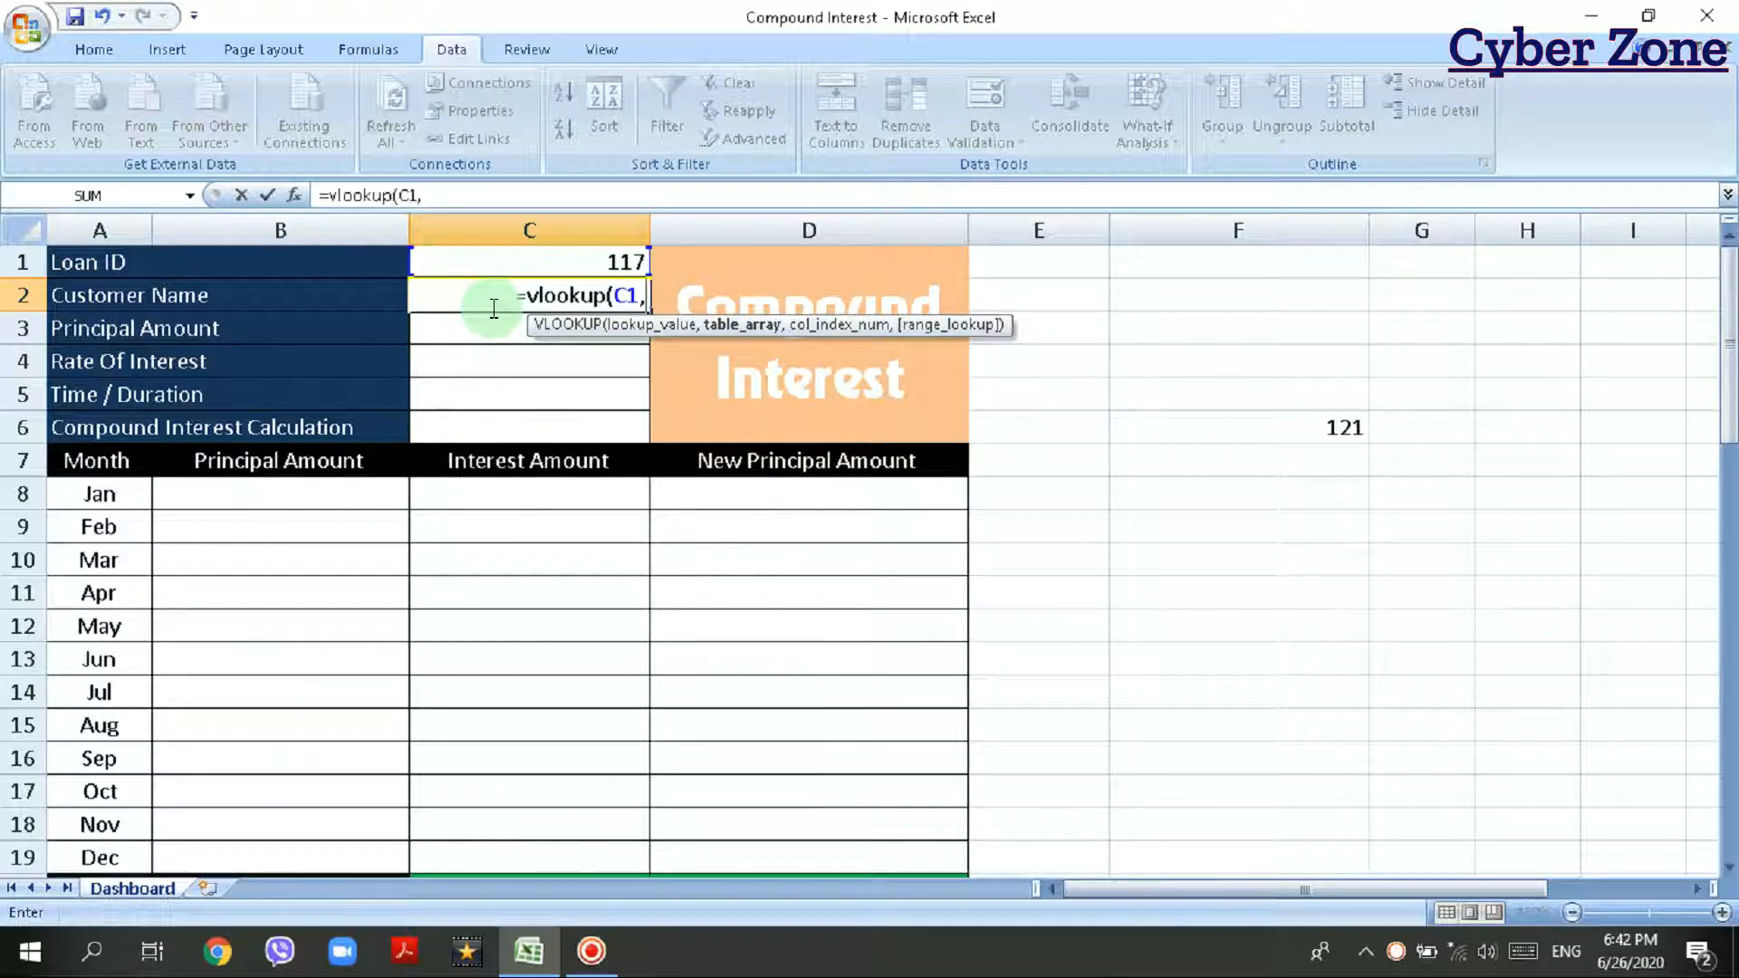
Set the VLOOKUP's table array to the customer list range A29:F49
scroll(186, 625, "down", 8)
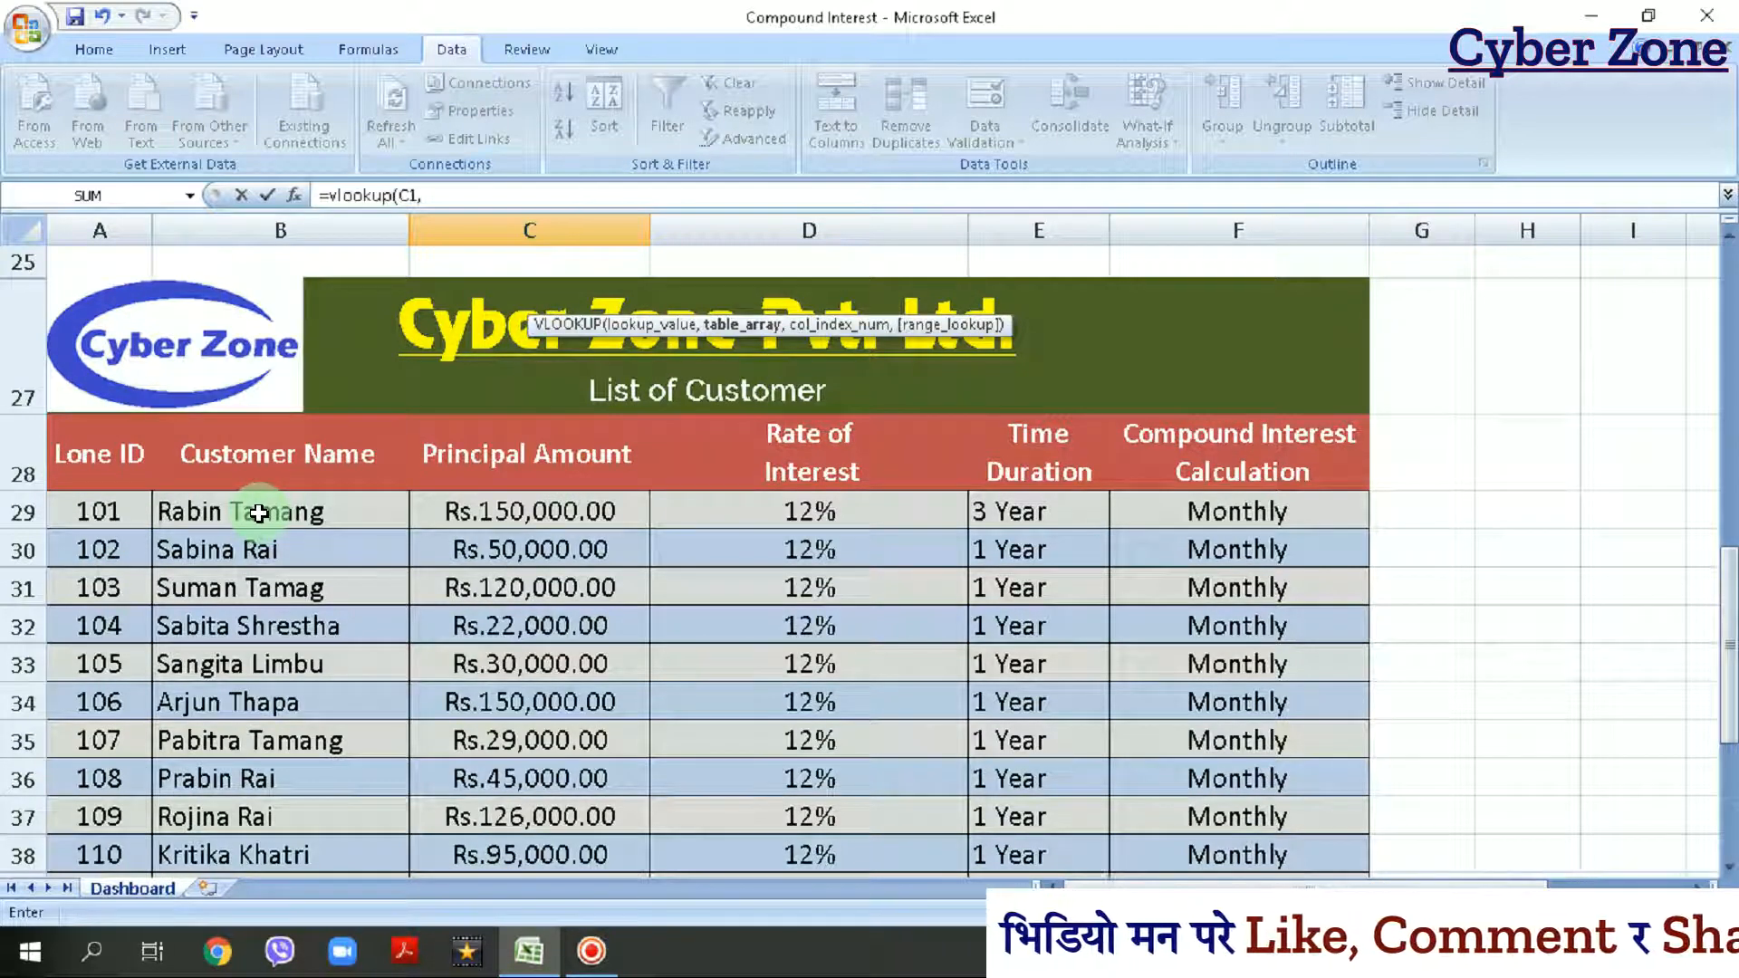
scroll(559, 543, "up", 8)
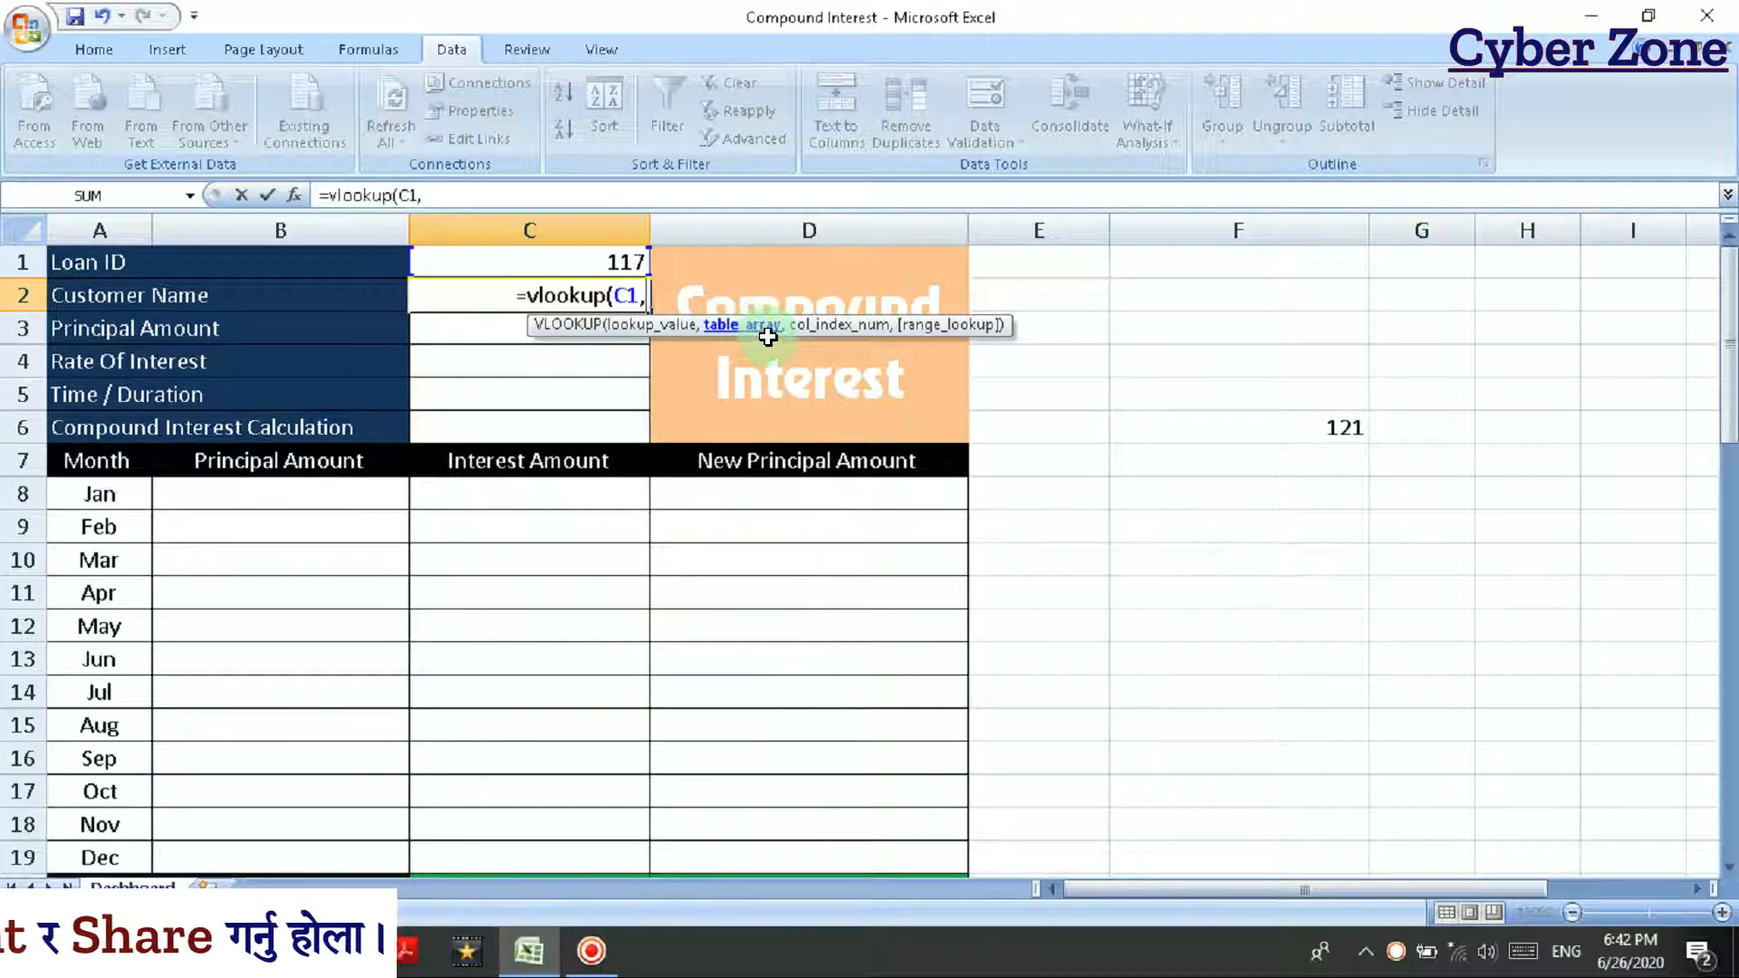
scroll(313, 680, "down", 8)
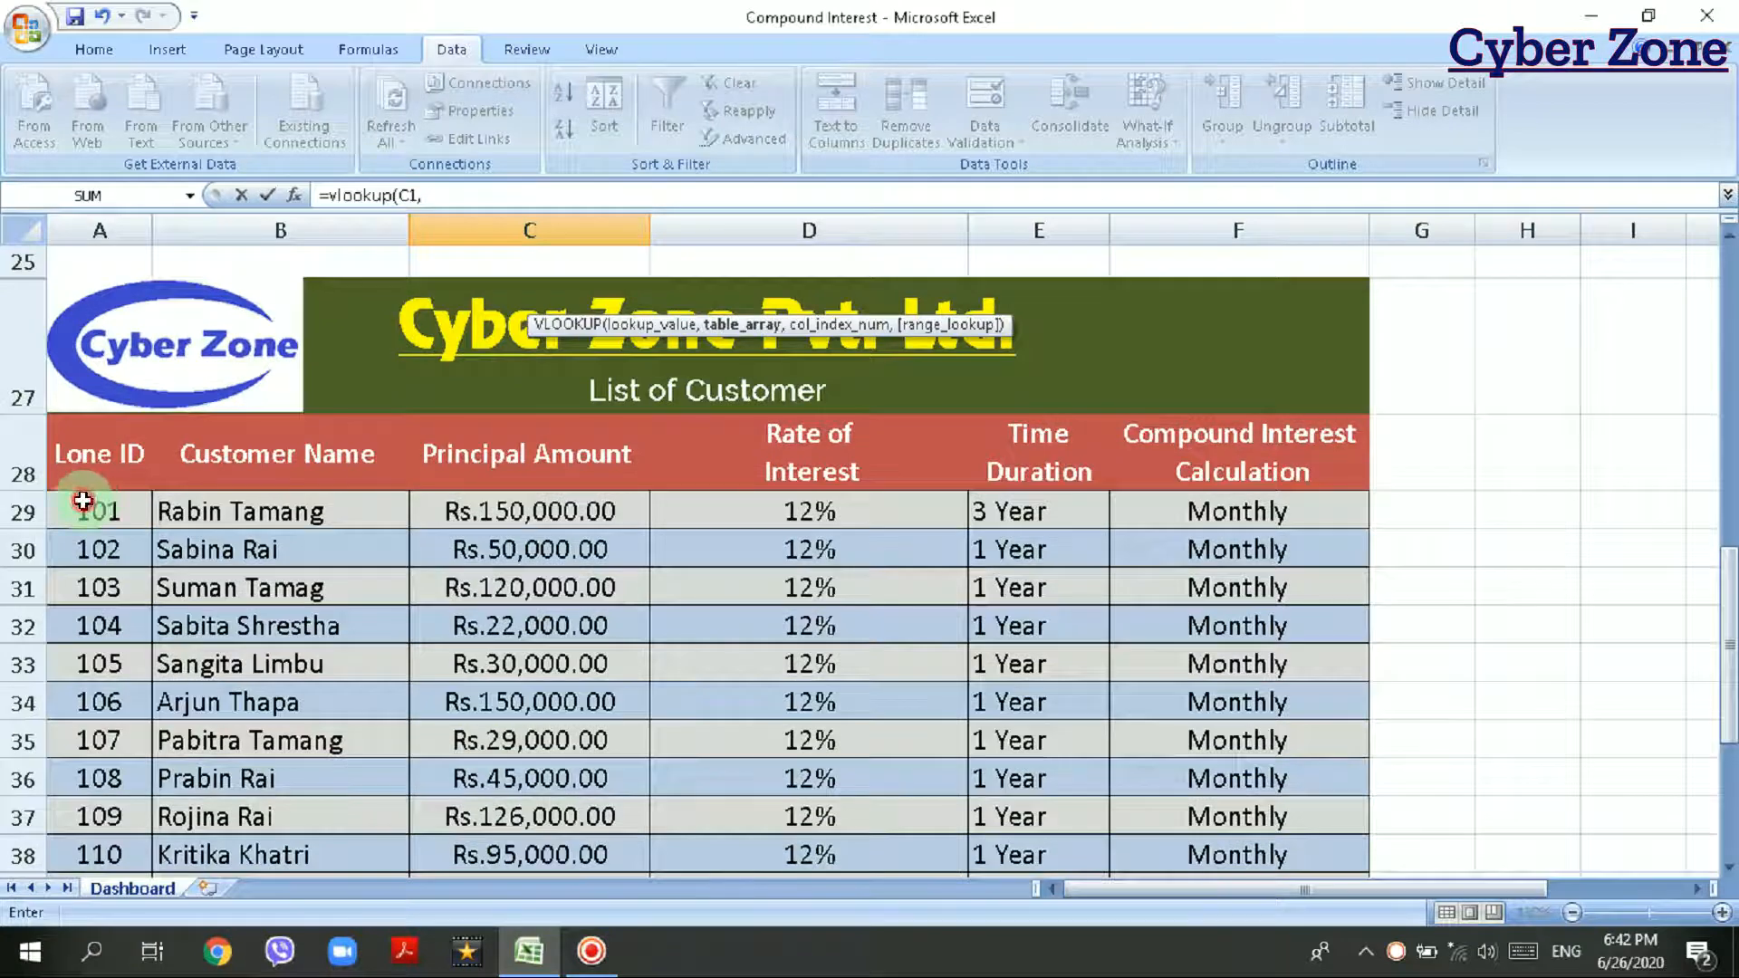
left_click_drag(82, 501, 1316, 815)
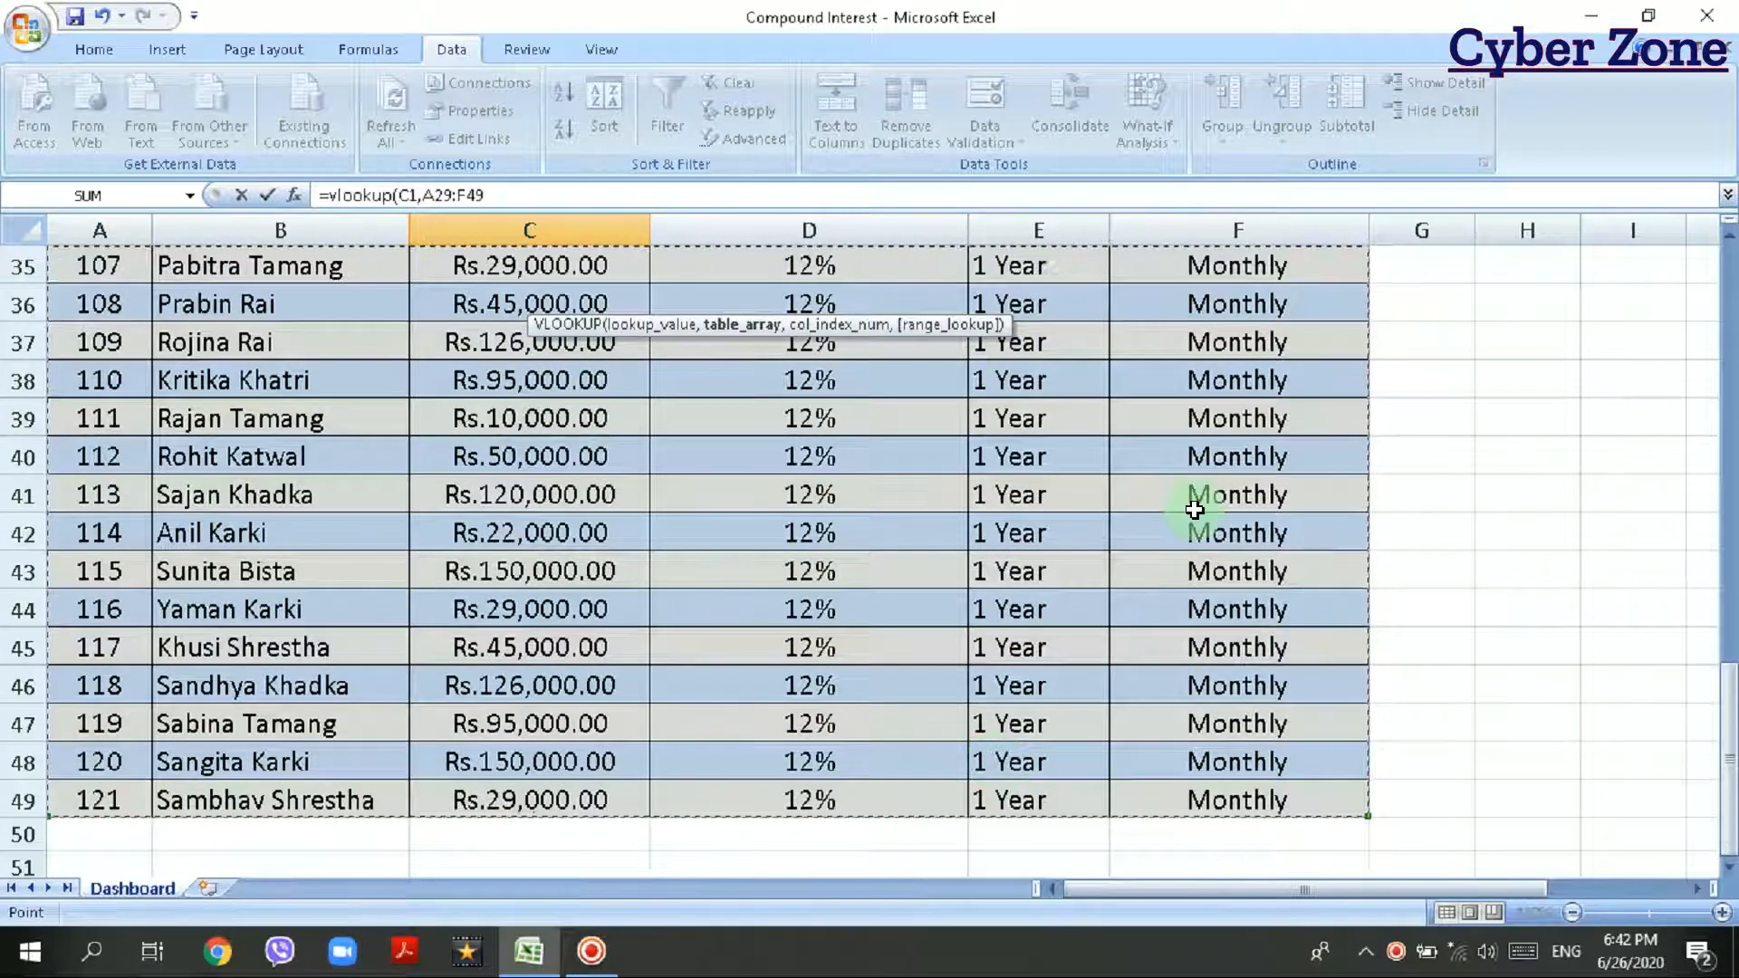
scroll(1151, 500, "up", 11)
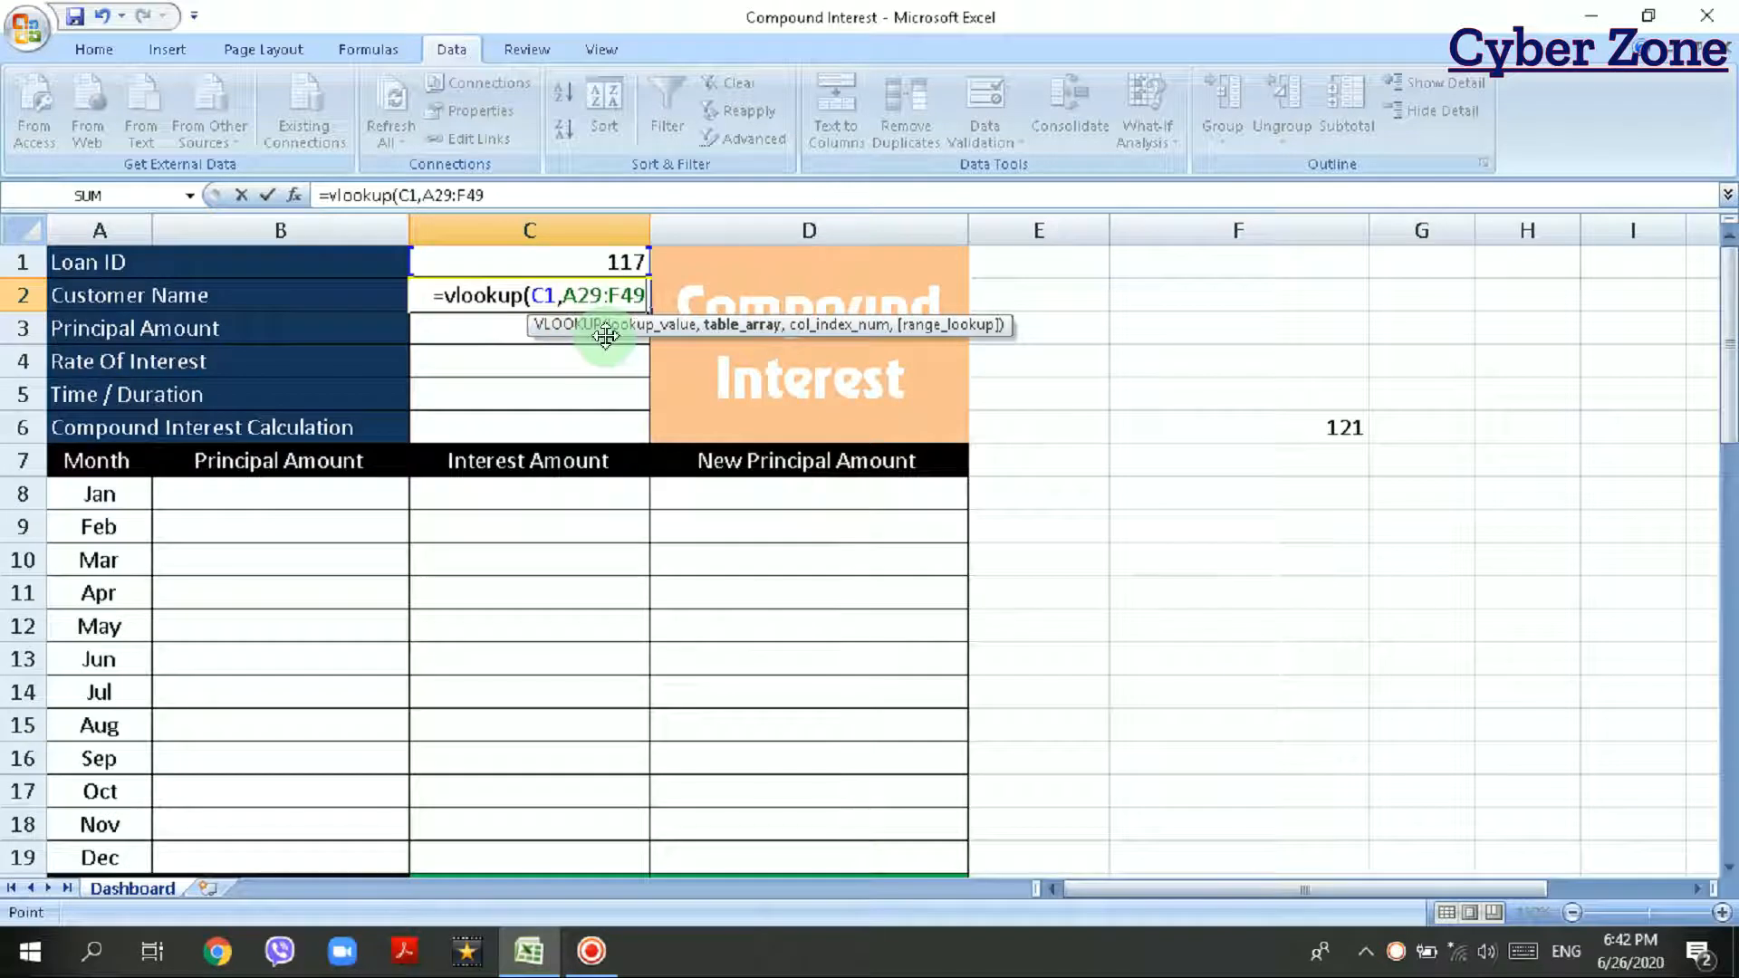
type(",")
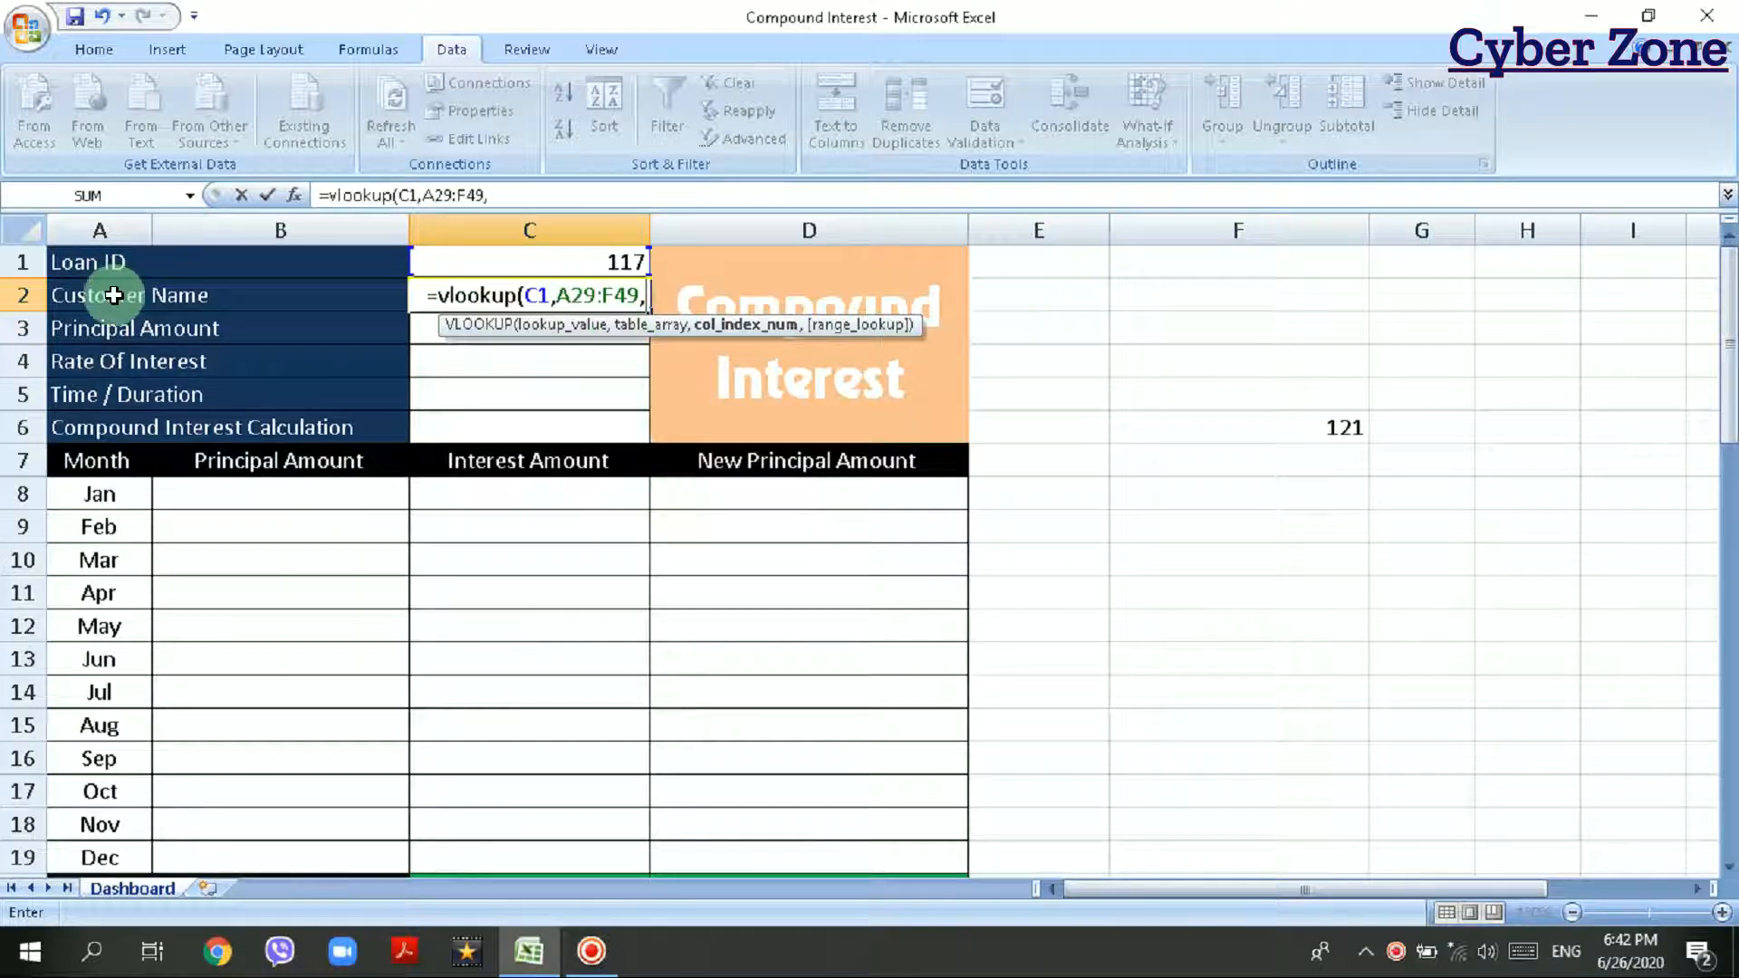
Complete the C2 formula with column index 2 and match type 0, giving =VLOOKUP(C1,A29:F49,2,0)
scroll(266, 329, "down", 7)
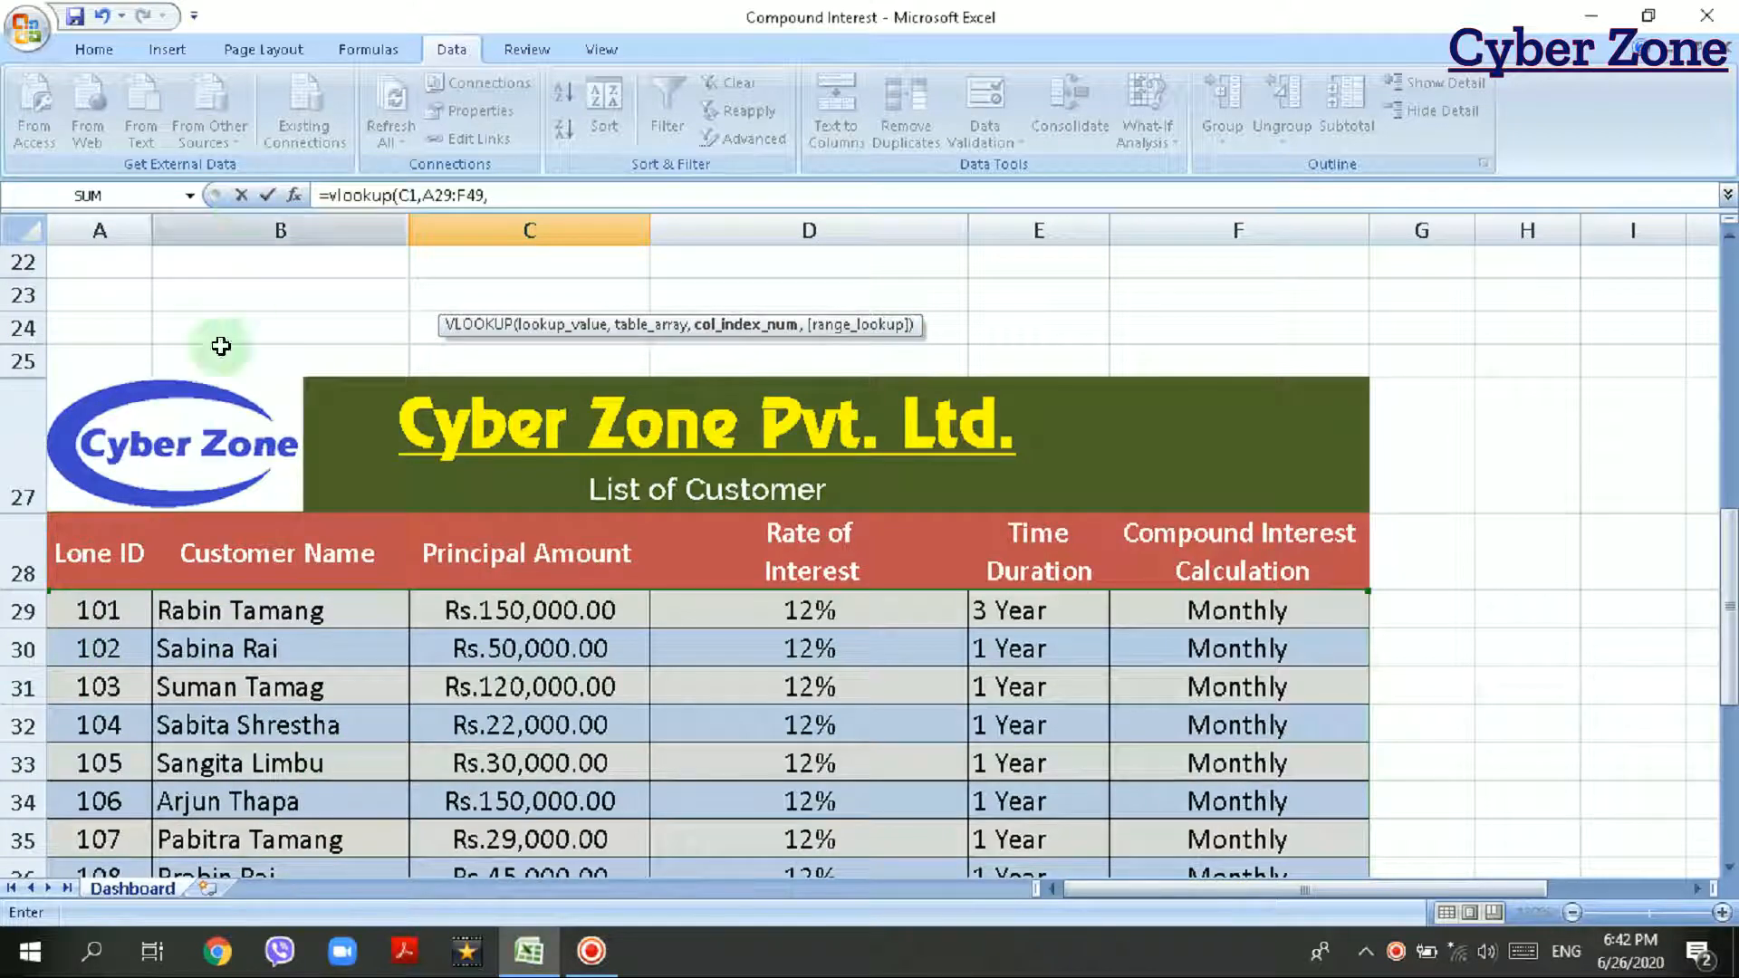
scroll(259, 597, "up", 7)
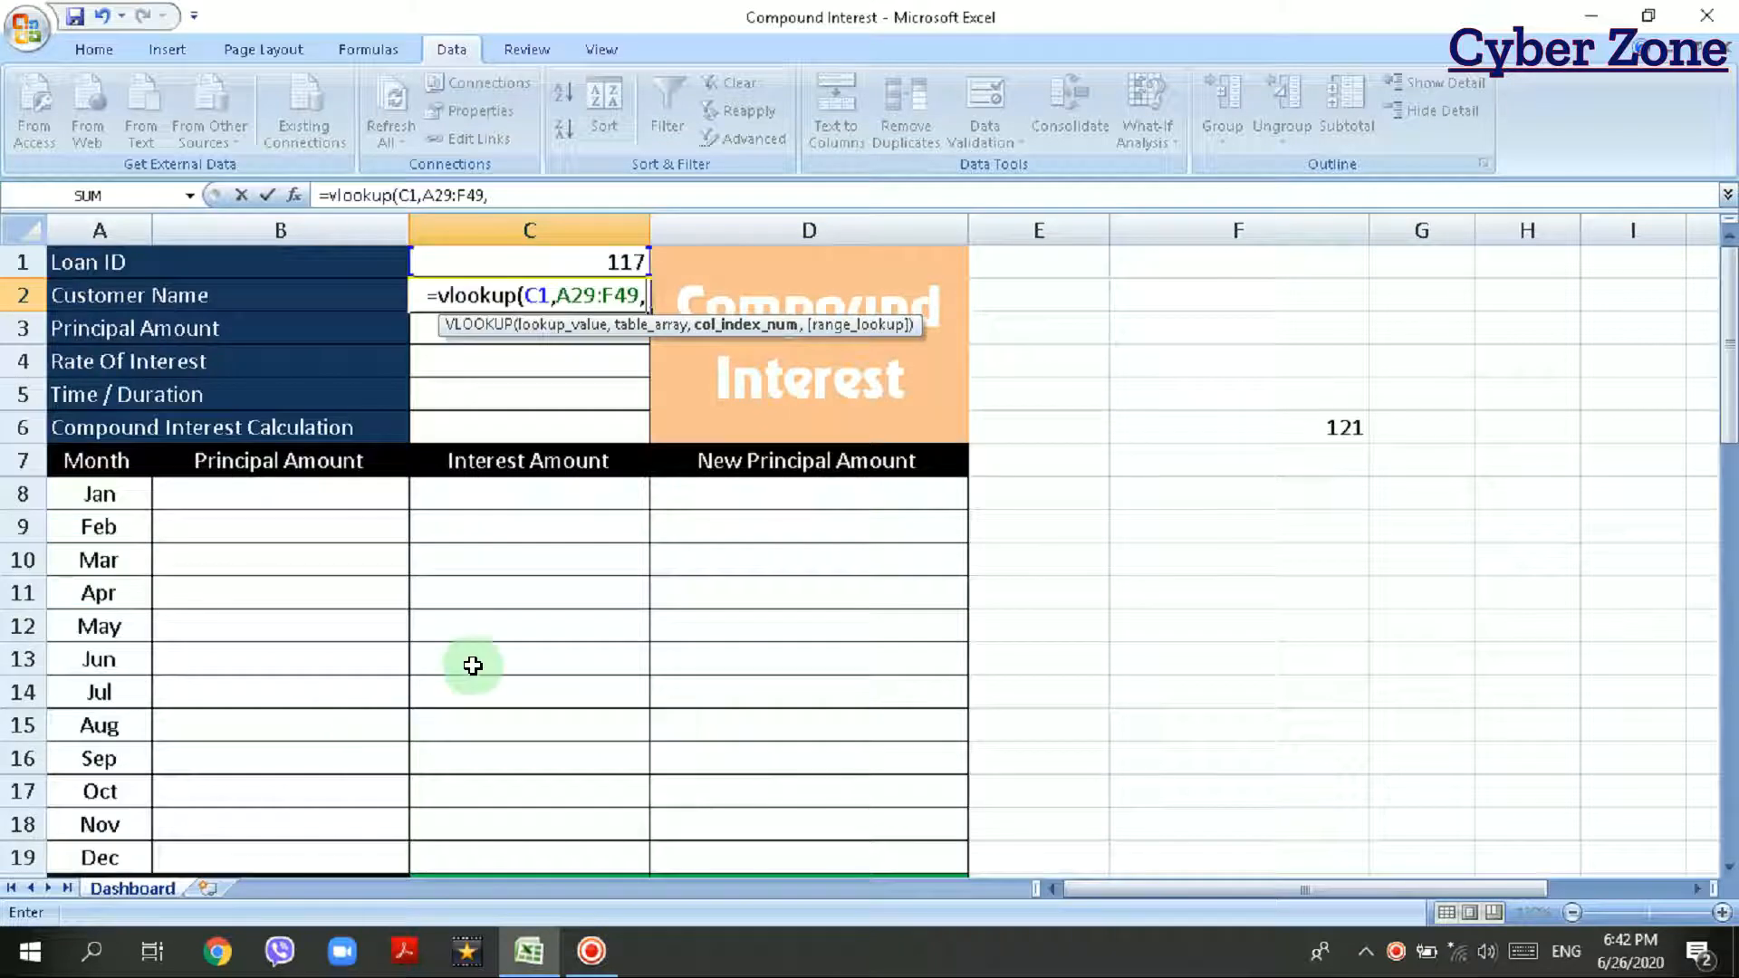
type("2")
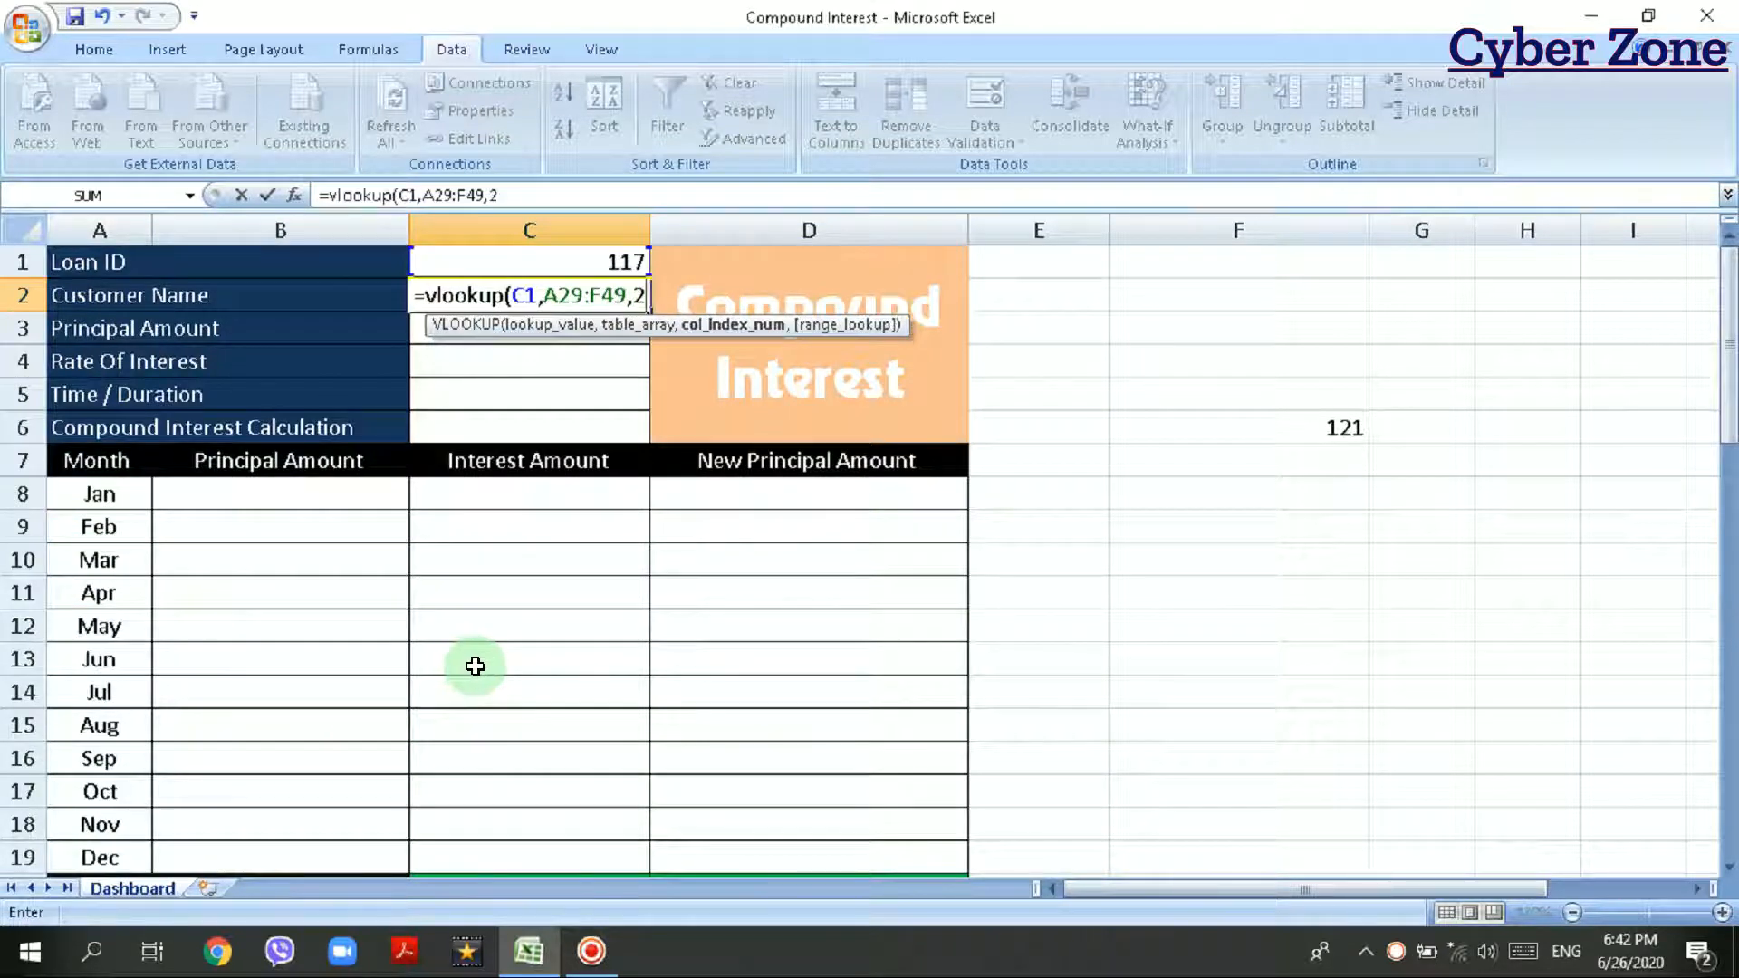
type(",")
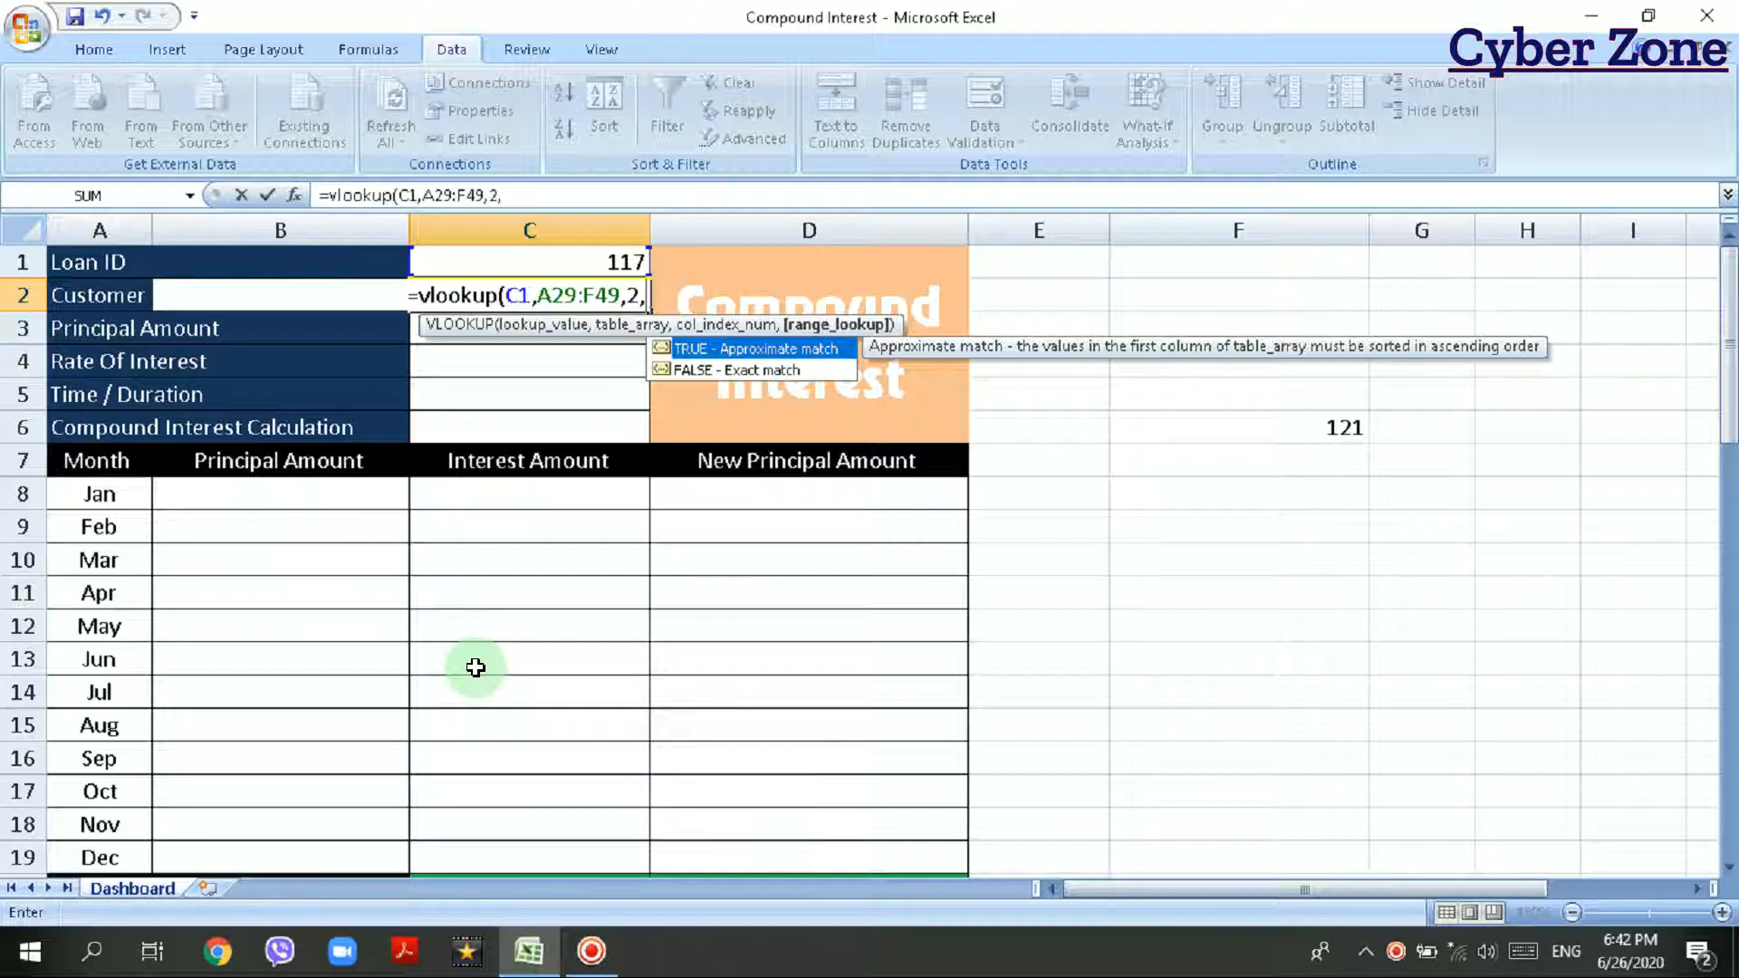
type("0")
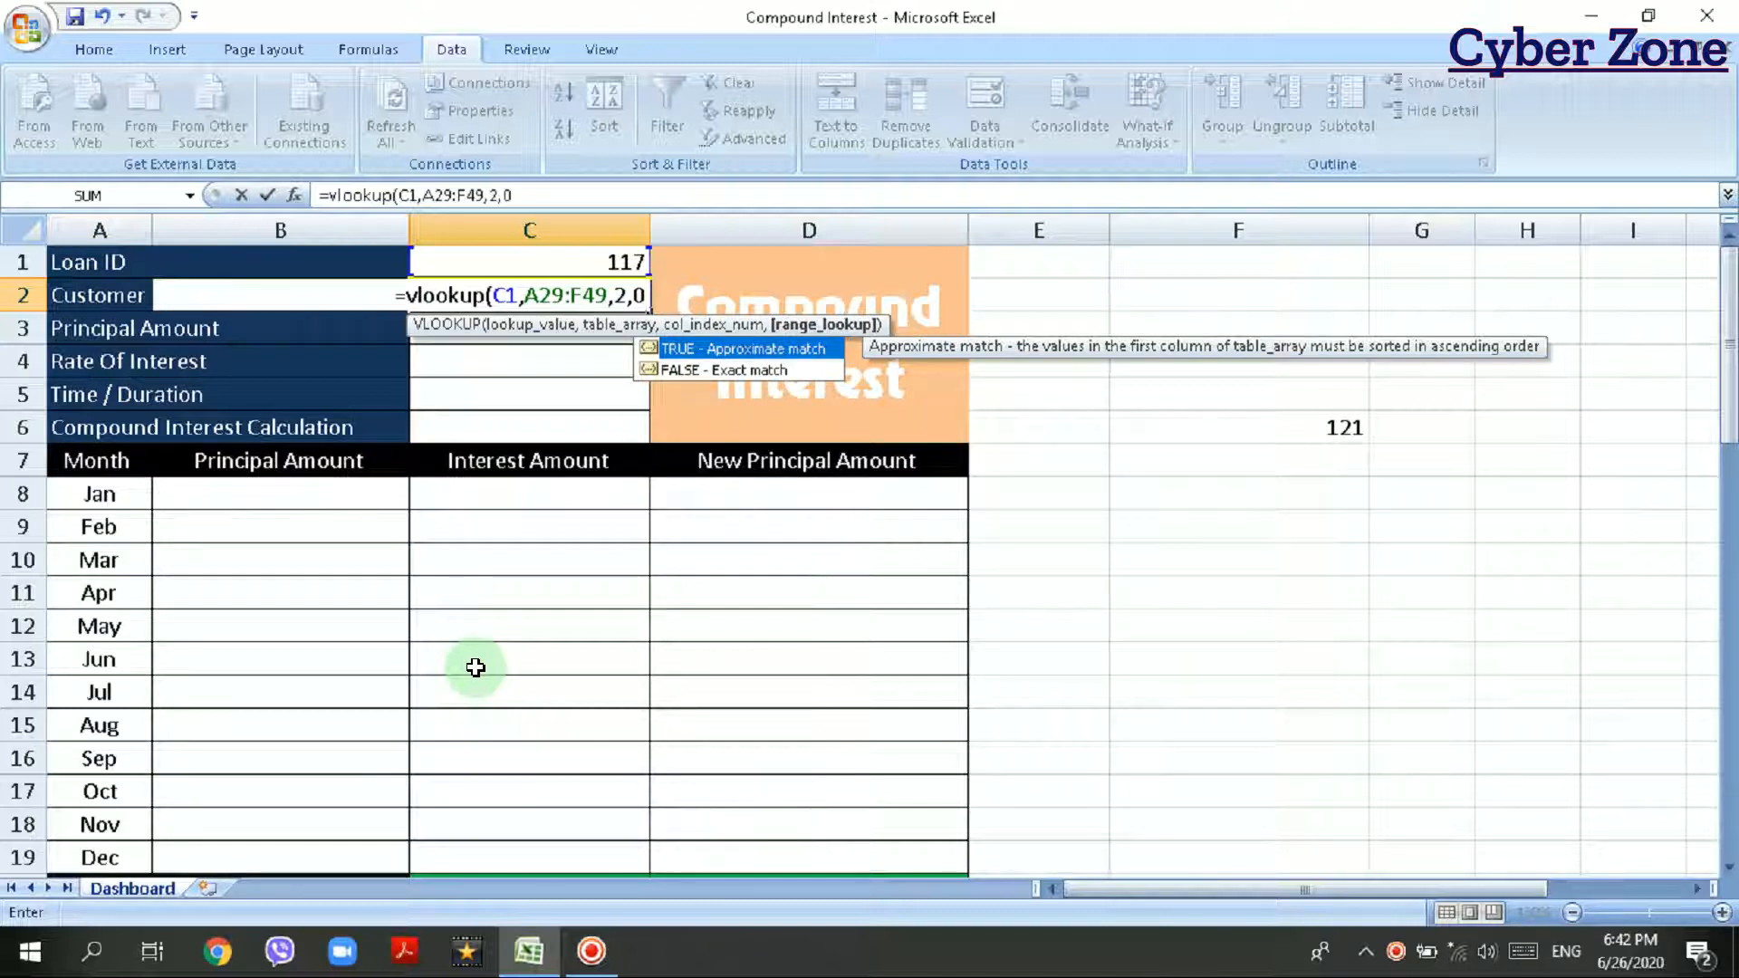
type(")")
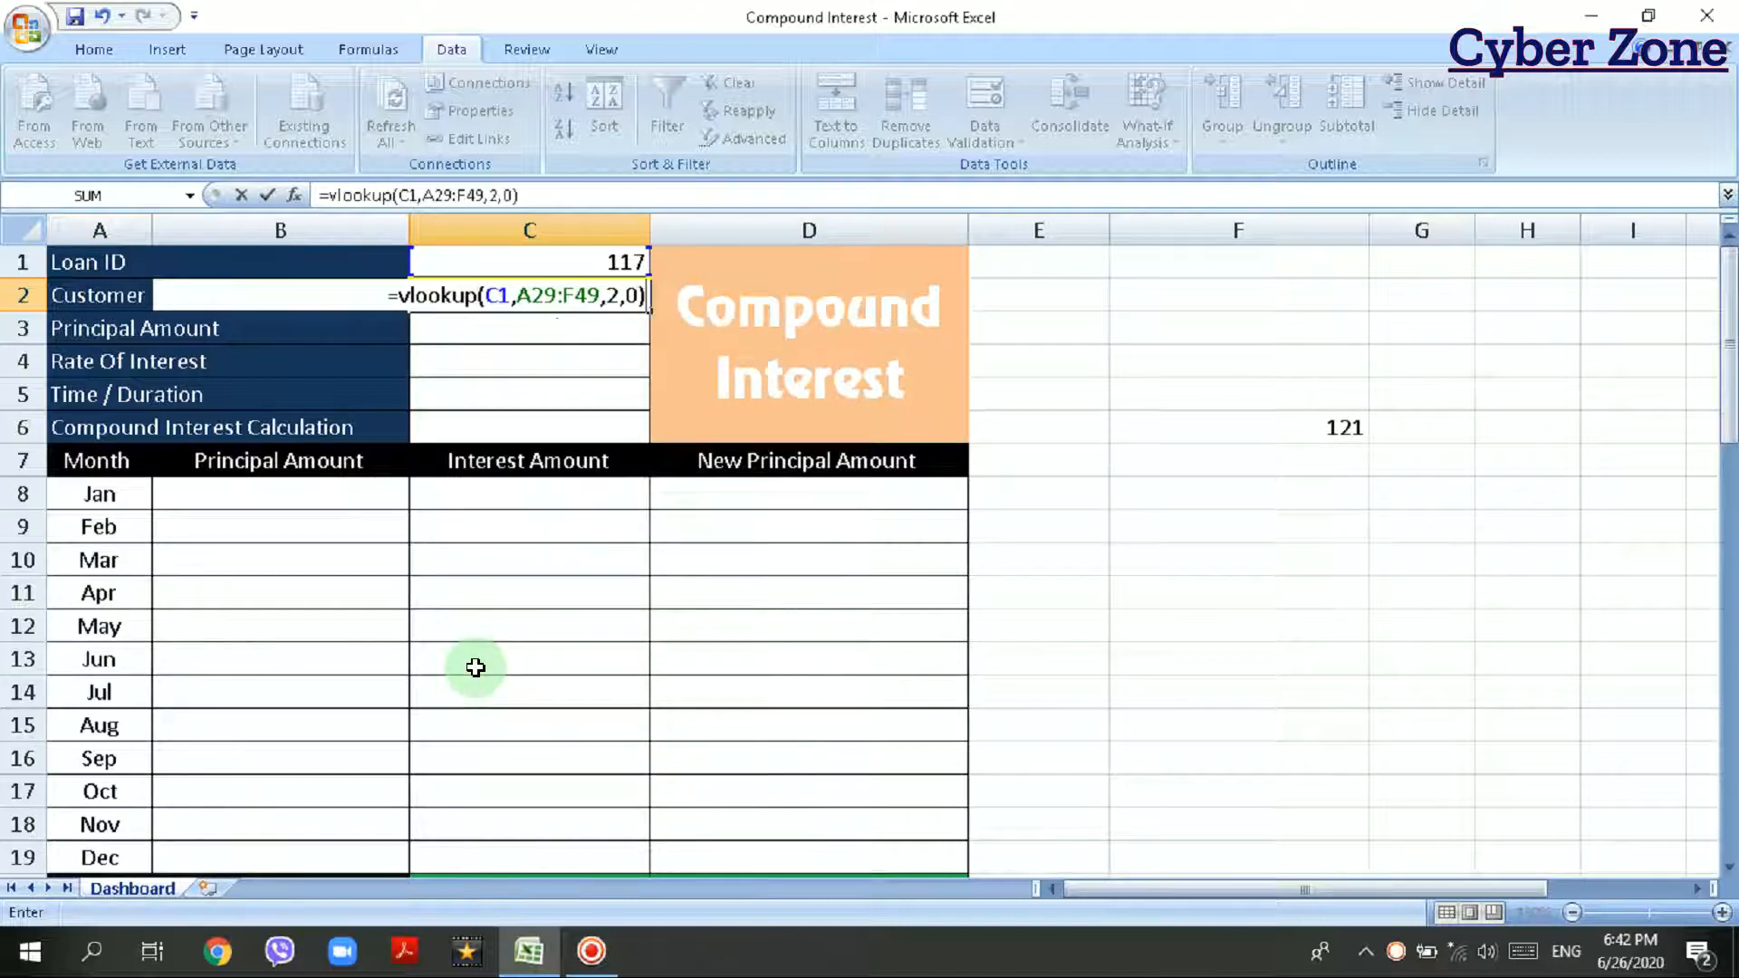
key("Return")
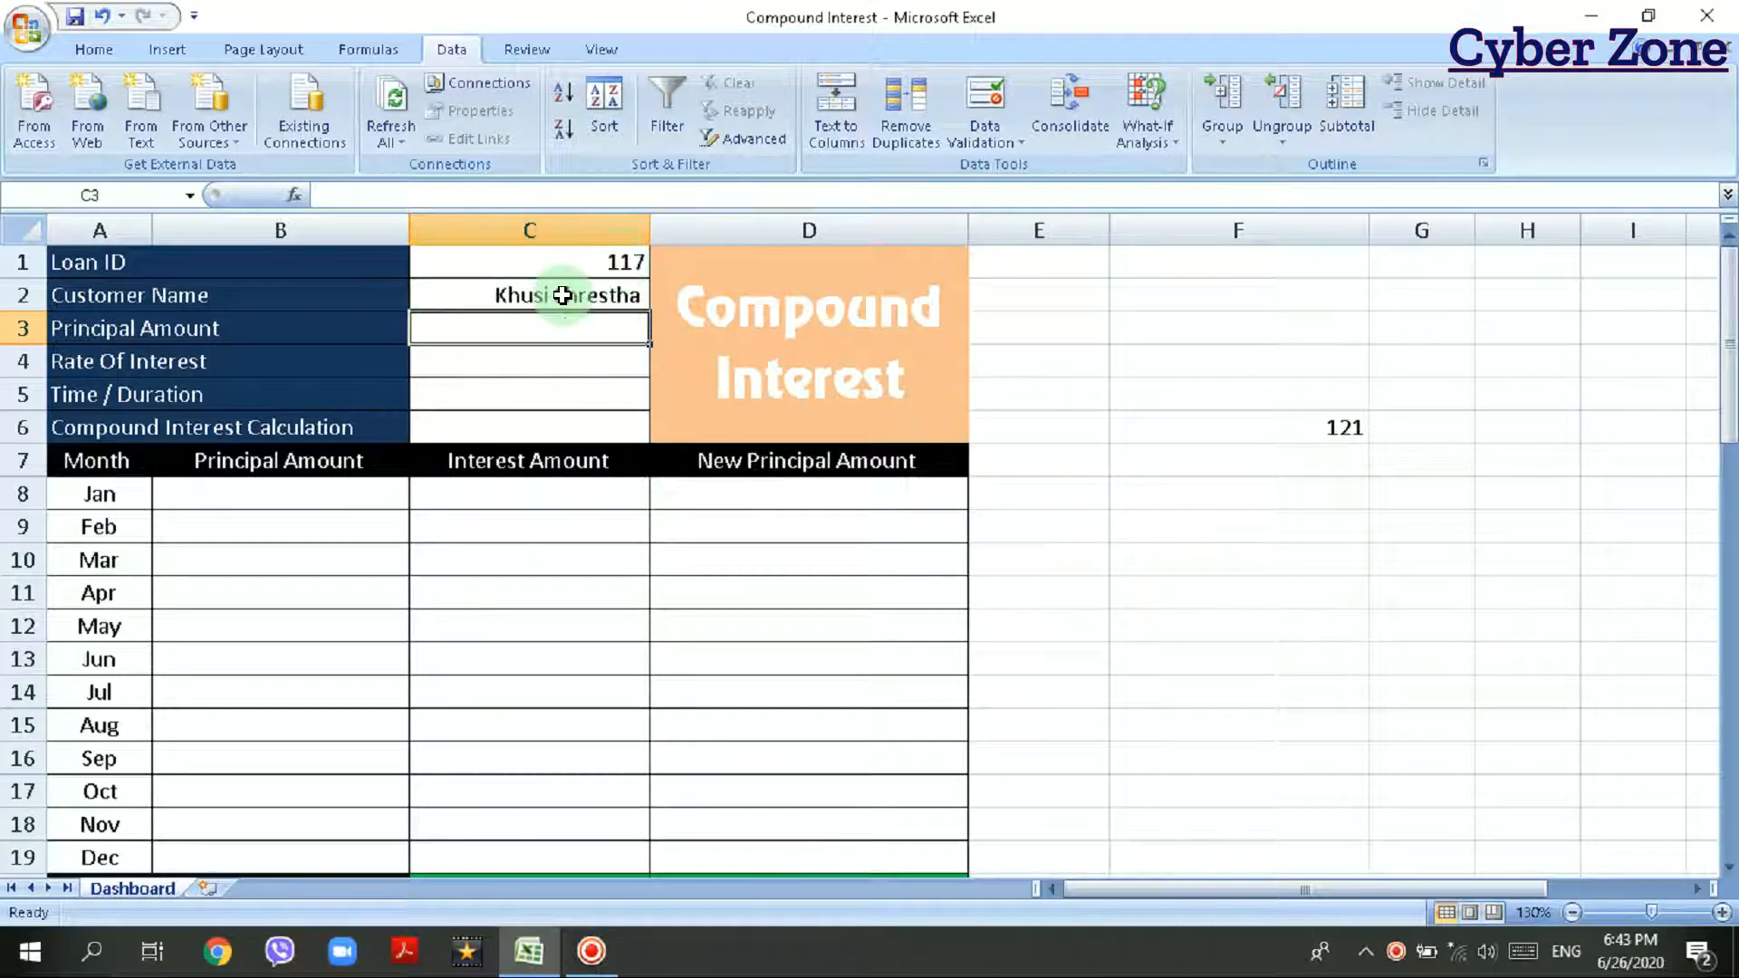
Check the name in C2 against the customer list, and repeat the check with C1 set to the Loan ID from list row 47
scroll(169, 676, "down", 12)
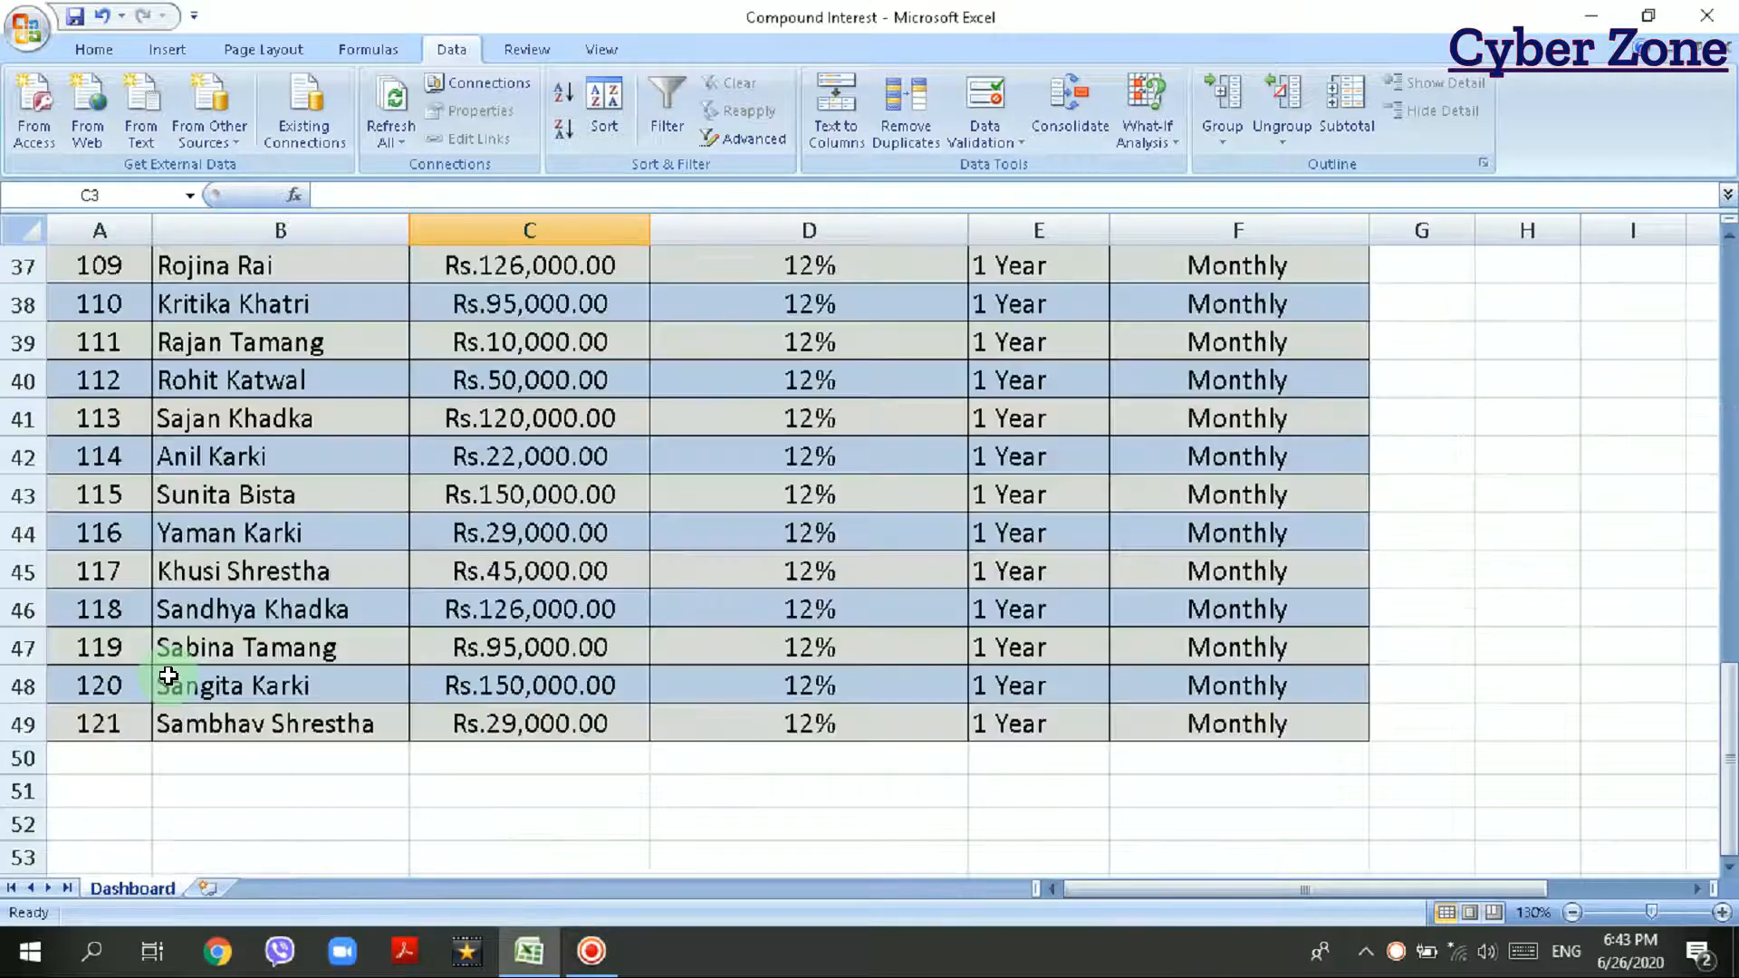
scroll(168, 676, "down", 1)
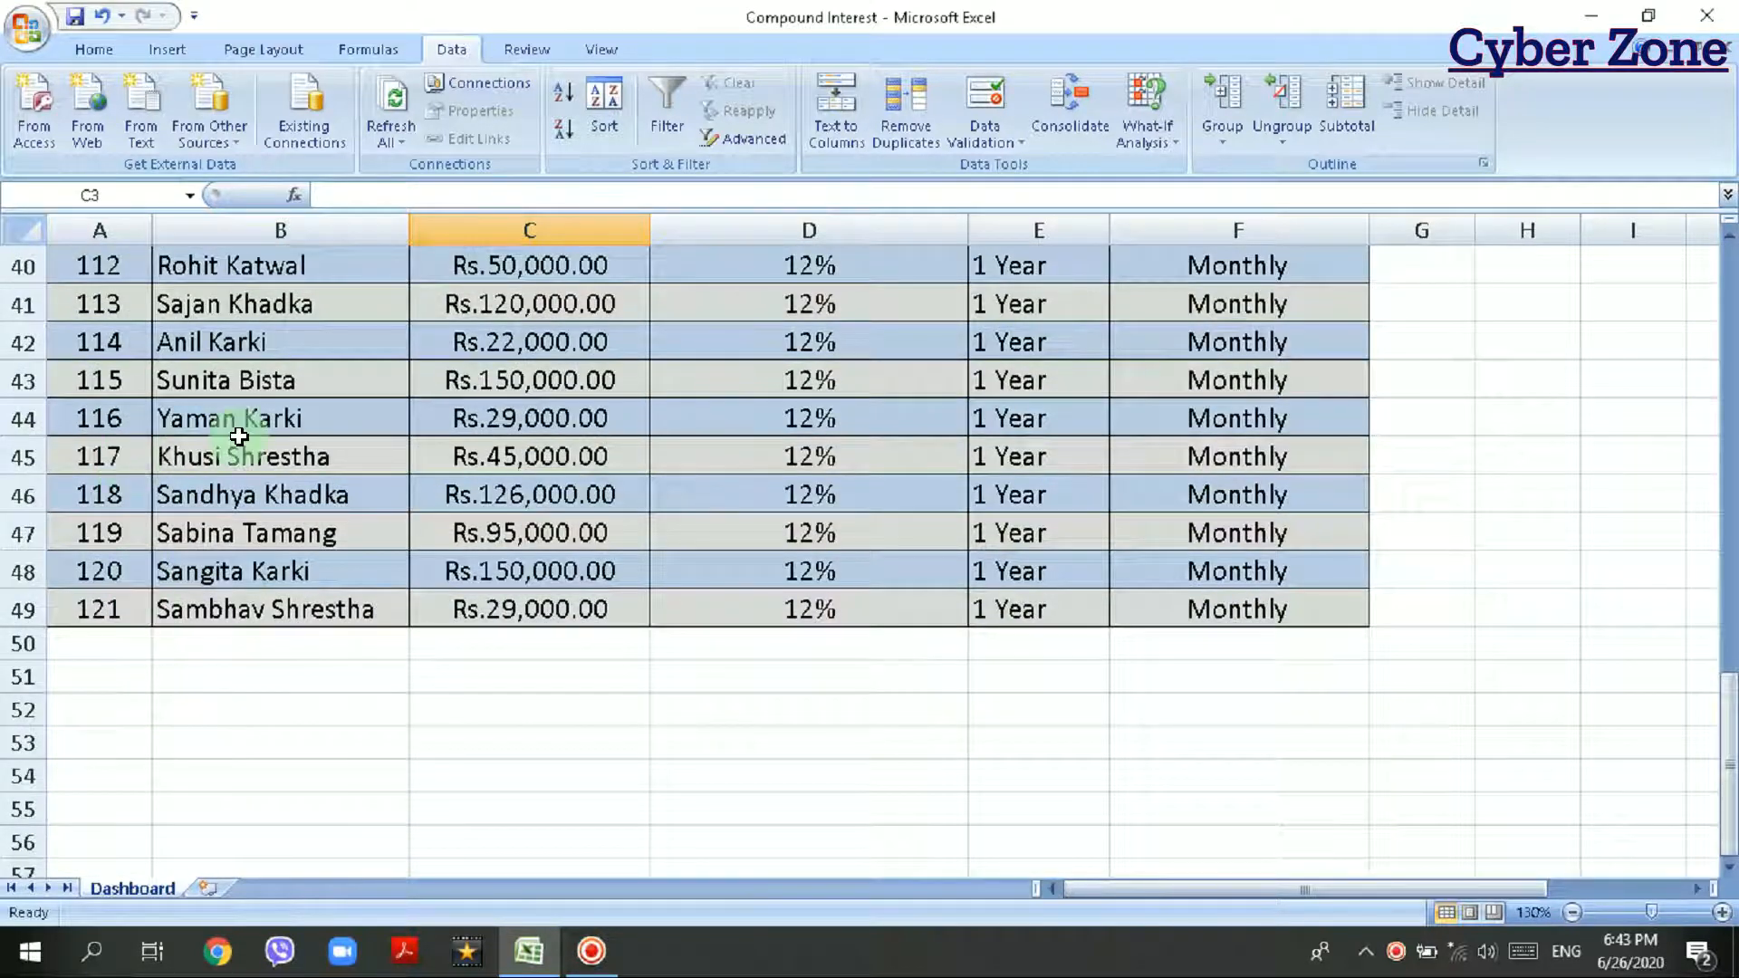
scroll(239, 437, "up", 13)
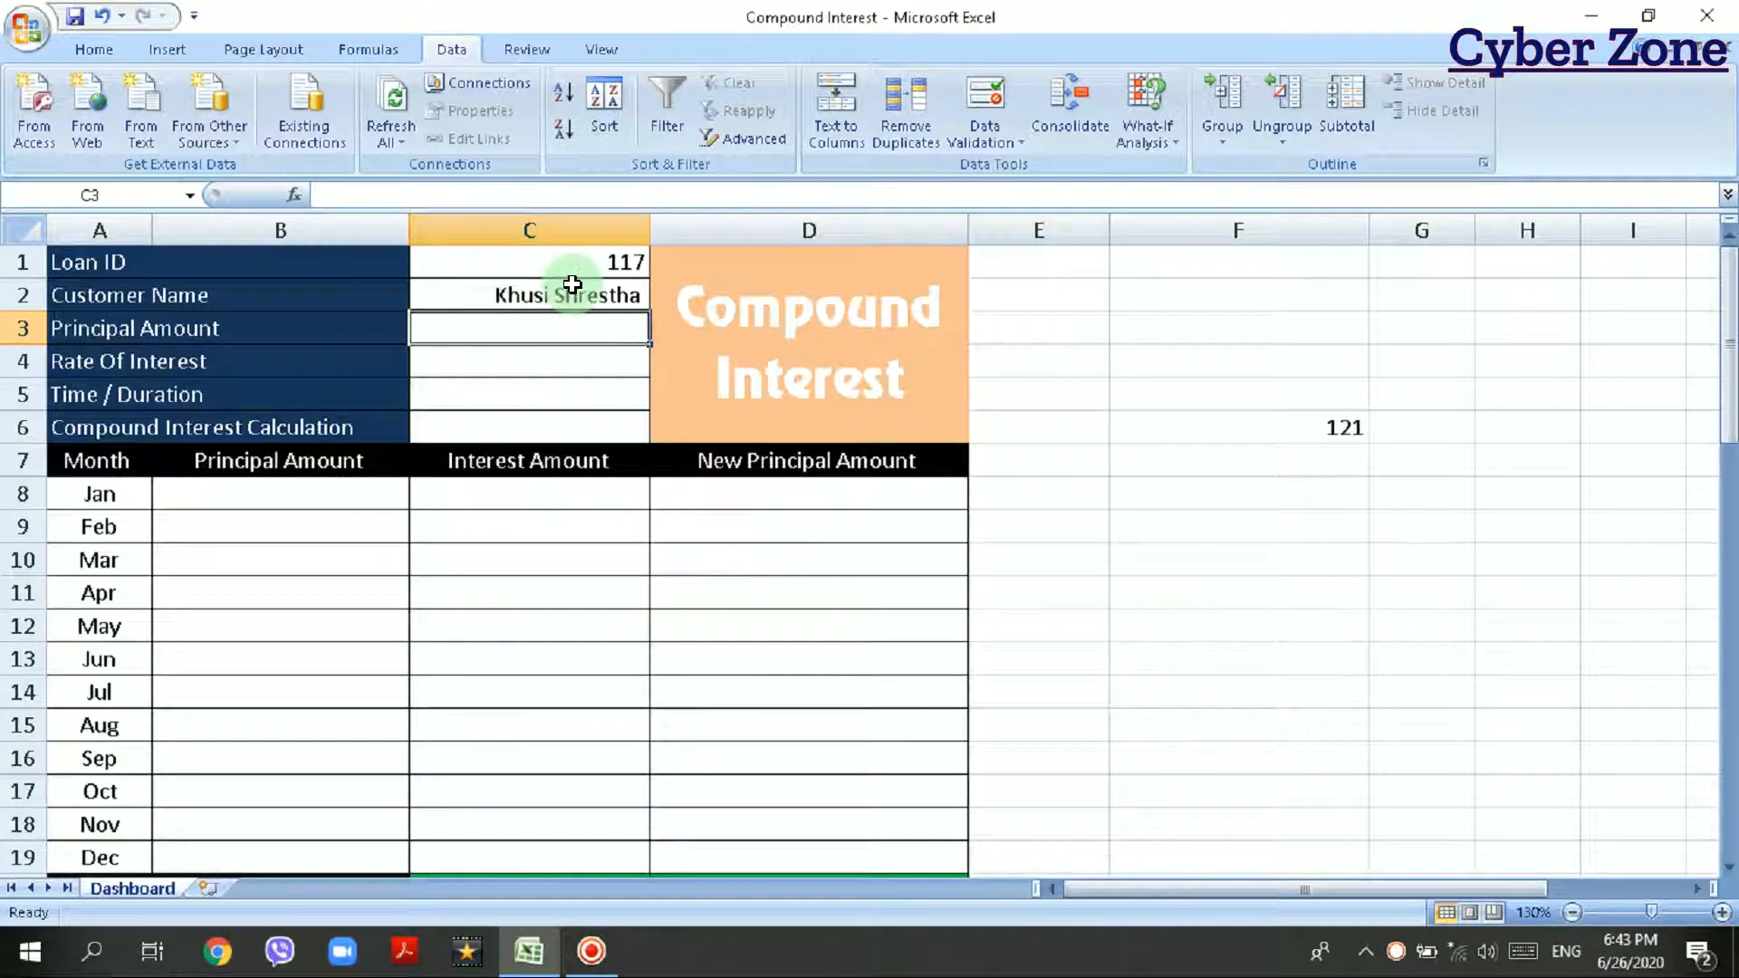
left_click(610, 254)
left_click(659, 267)
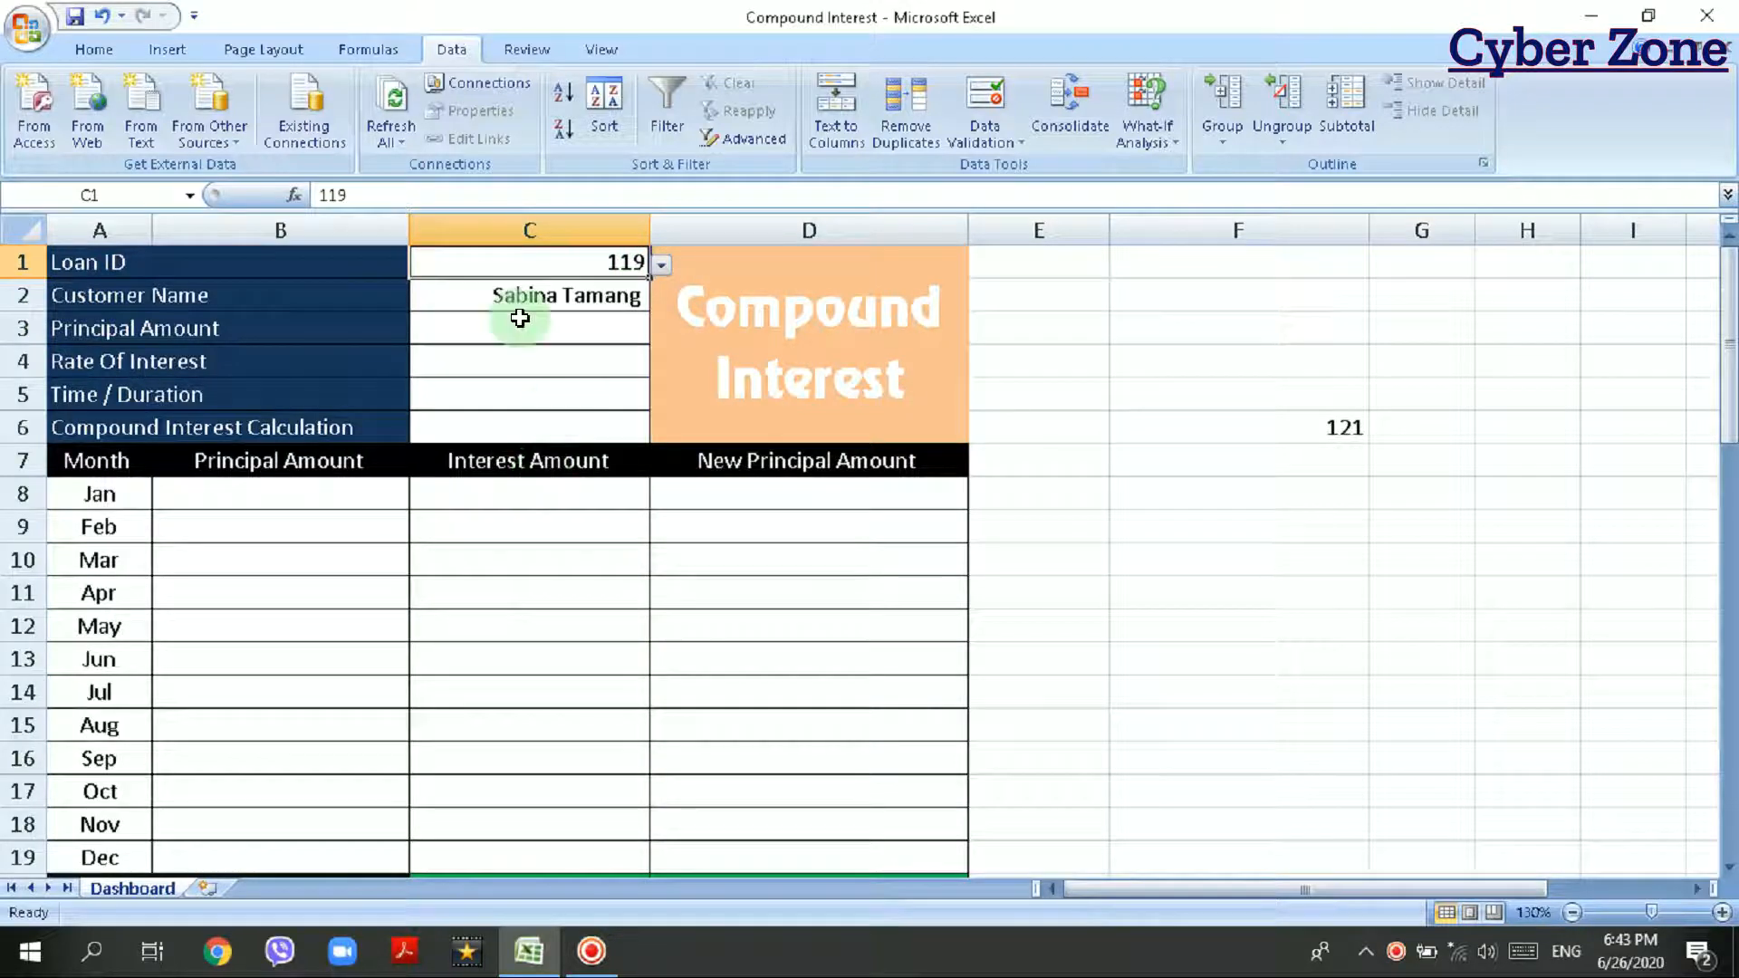
scroll(458, 498, "down", 14)
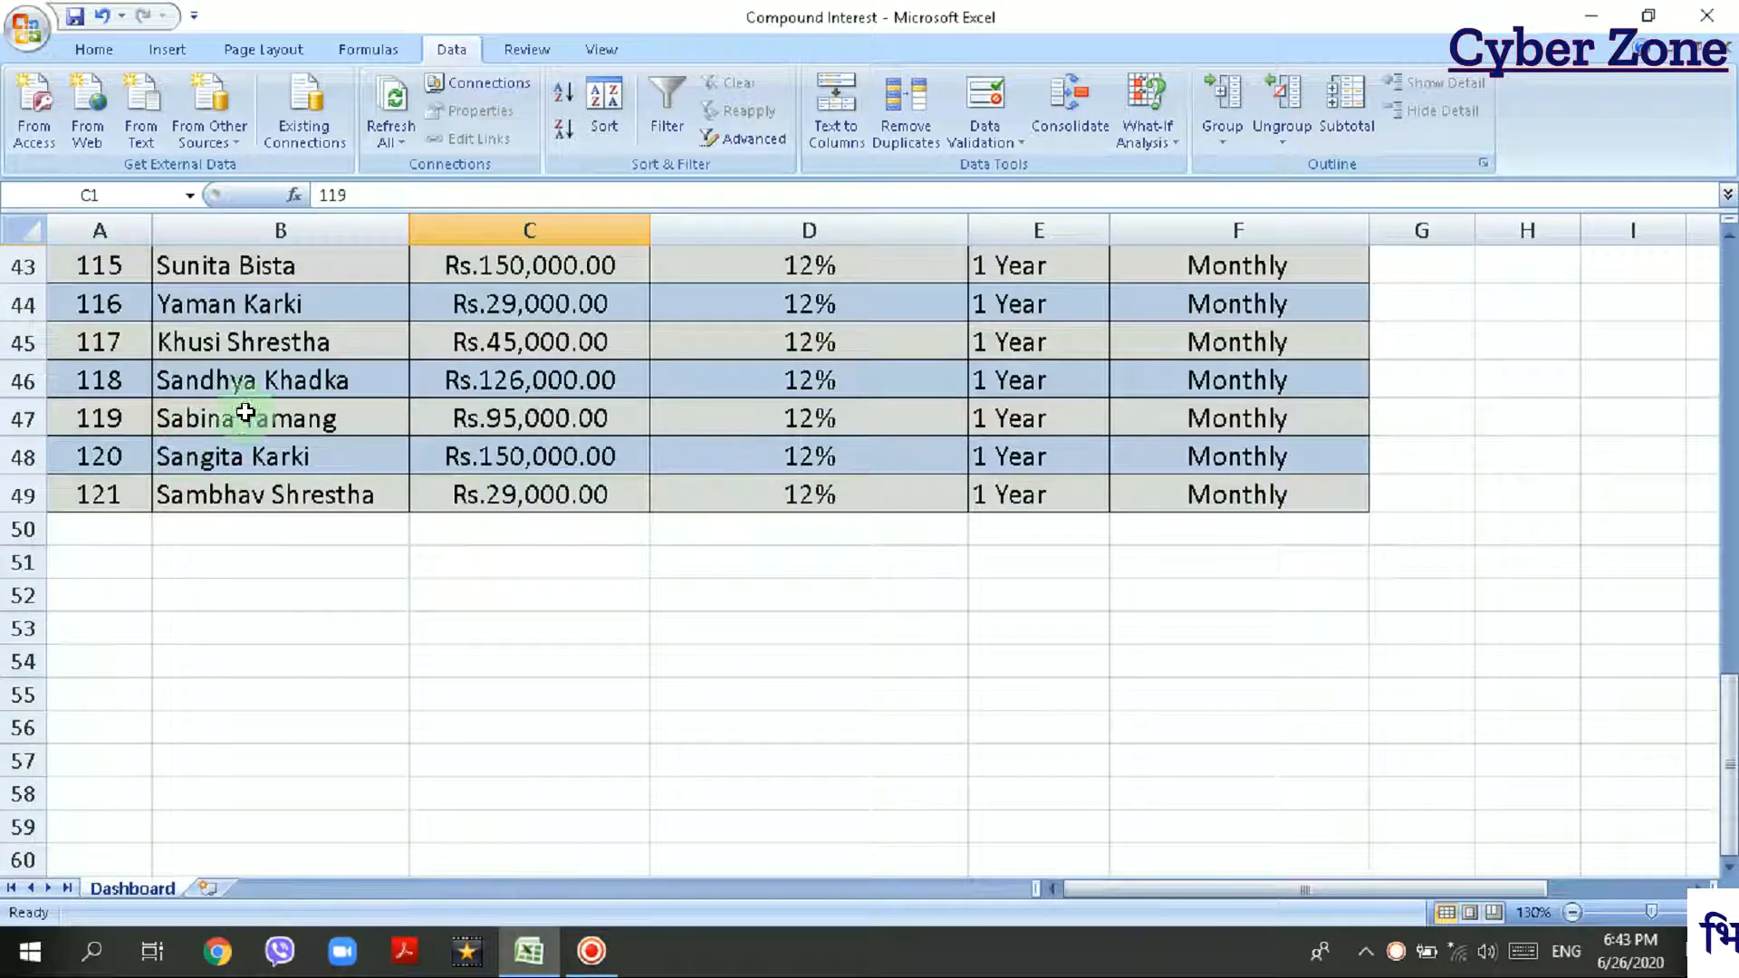
scroll(1110, 641, "up", 14)
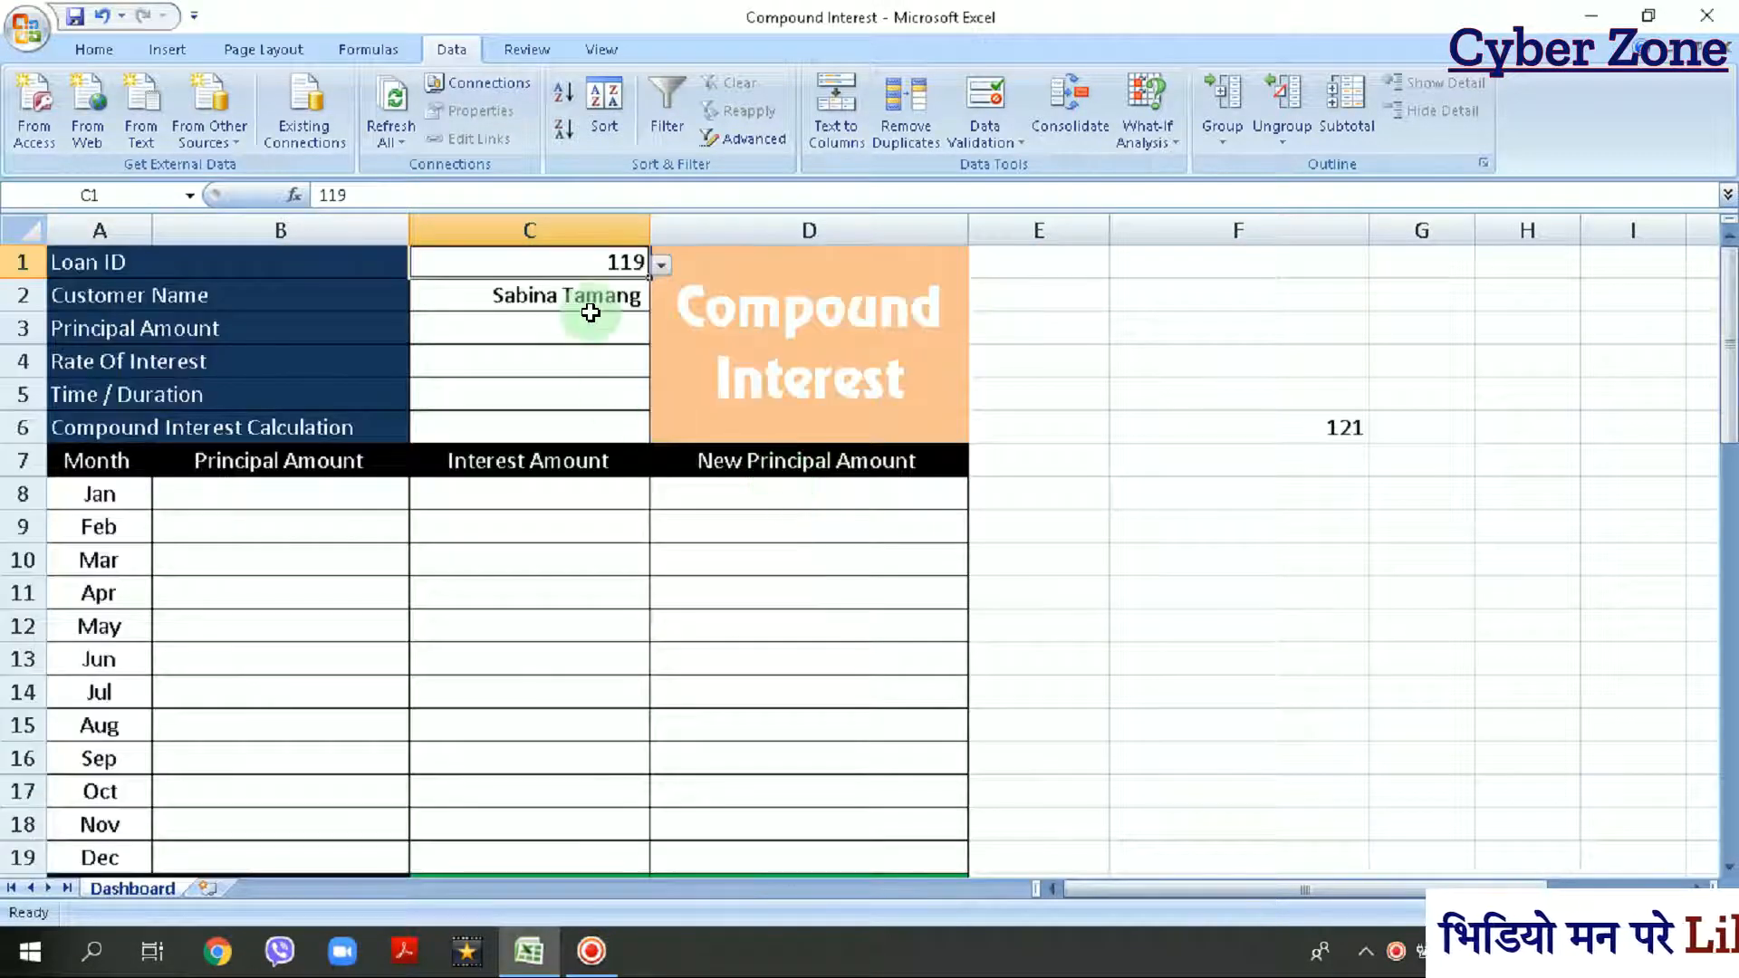
Copy the full text of the VLOOKUP formula in C2, leaving the cell as it is
left_click(585, 308)
left_click(585, 322)
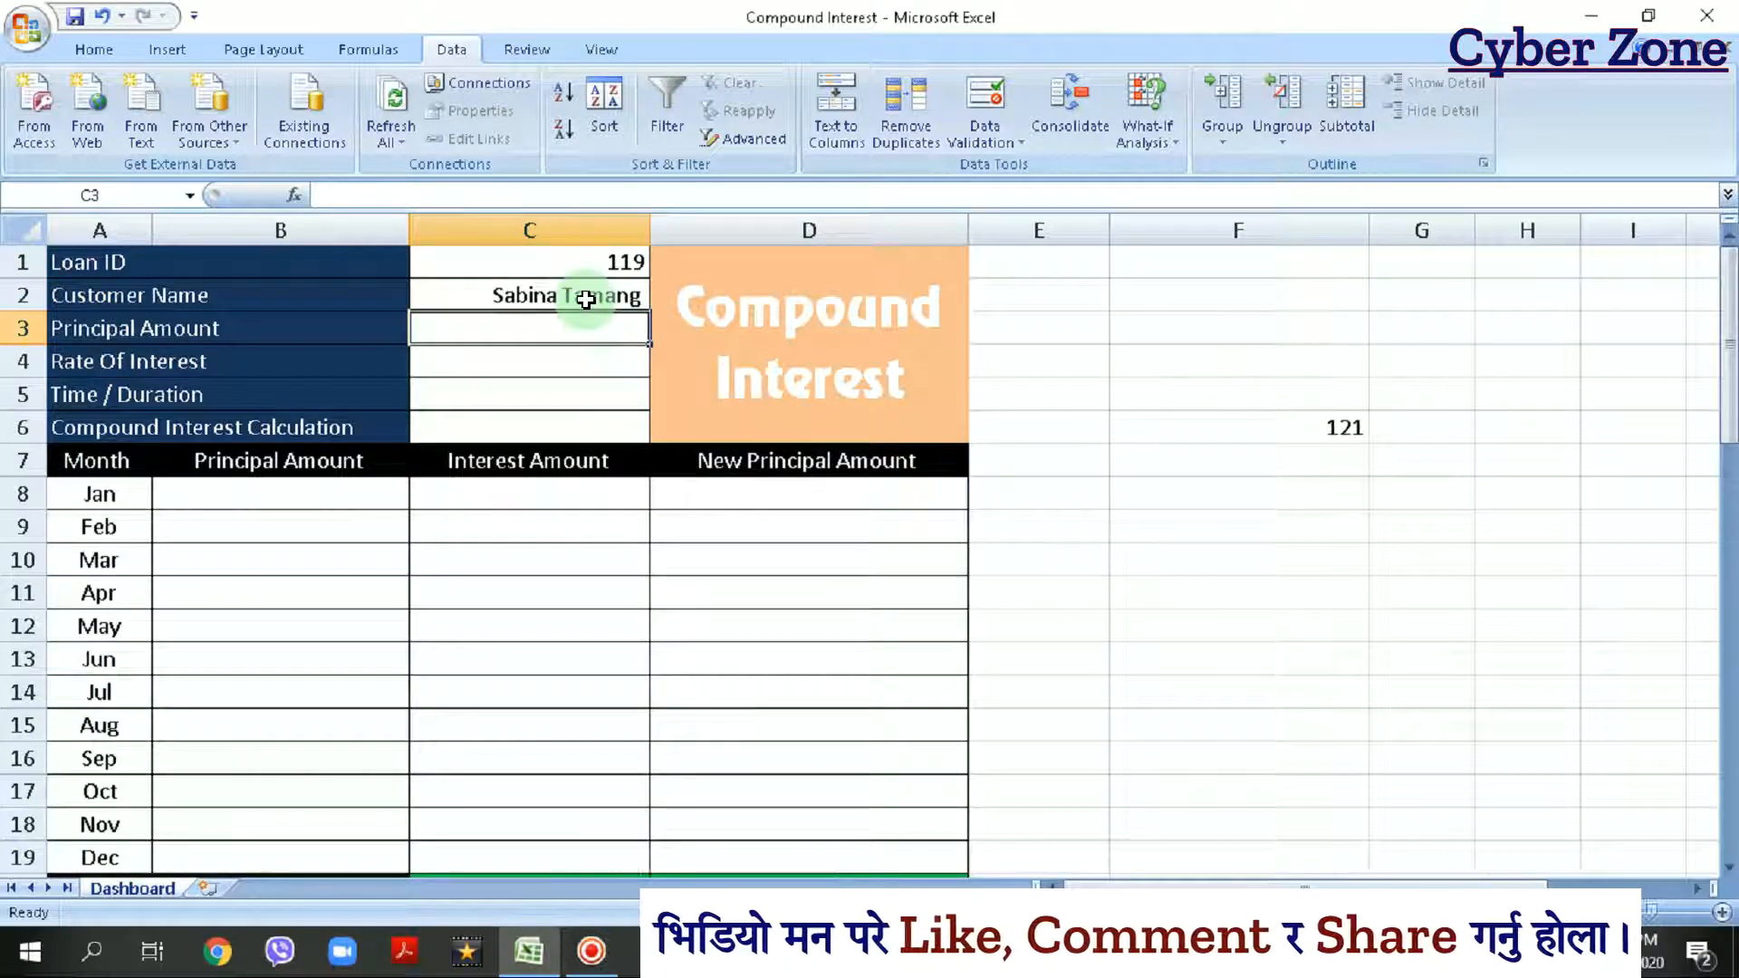
left_click(585, 299)
double_click(580, 295)
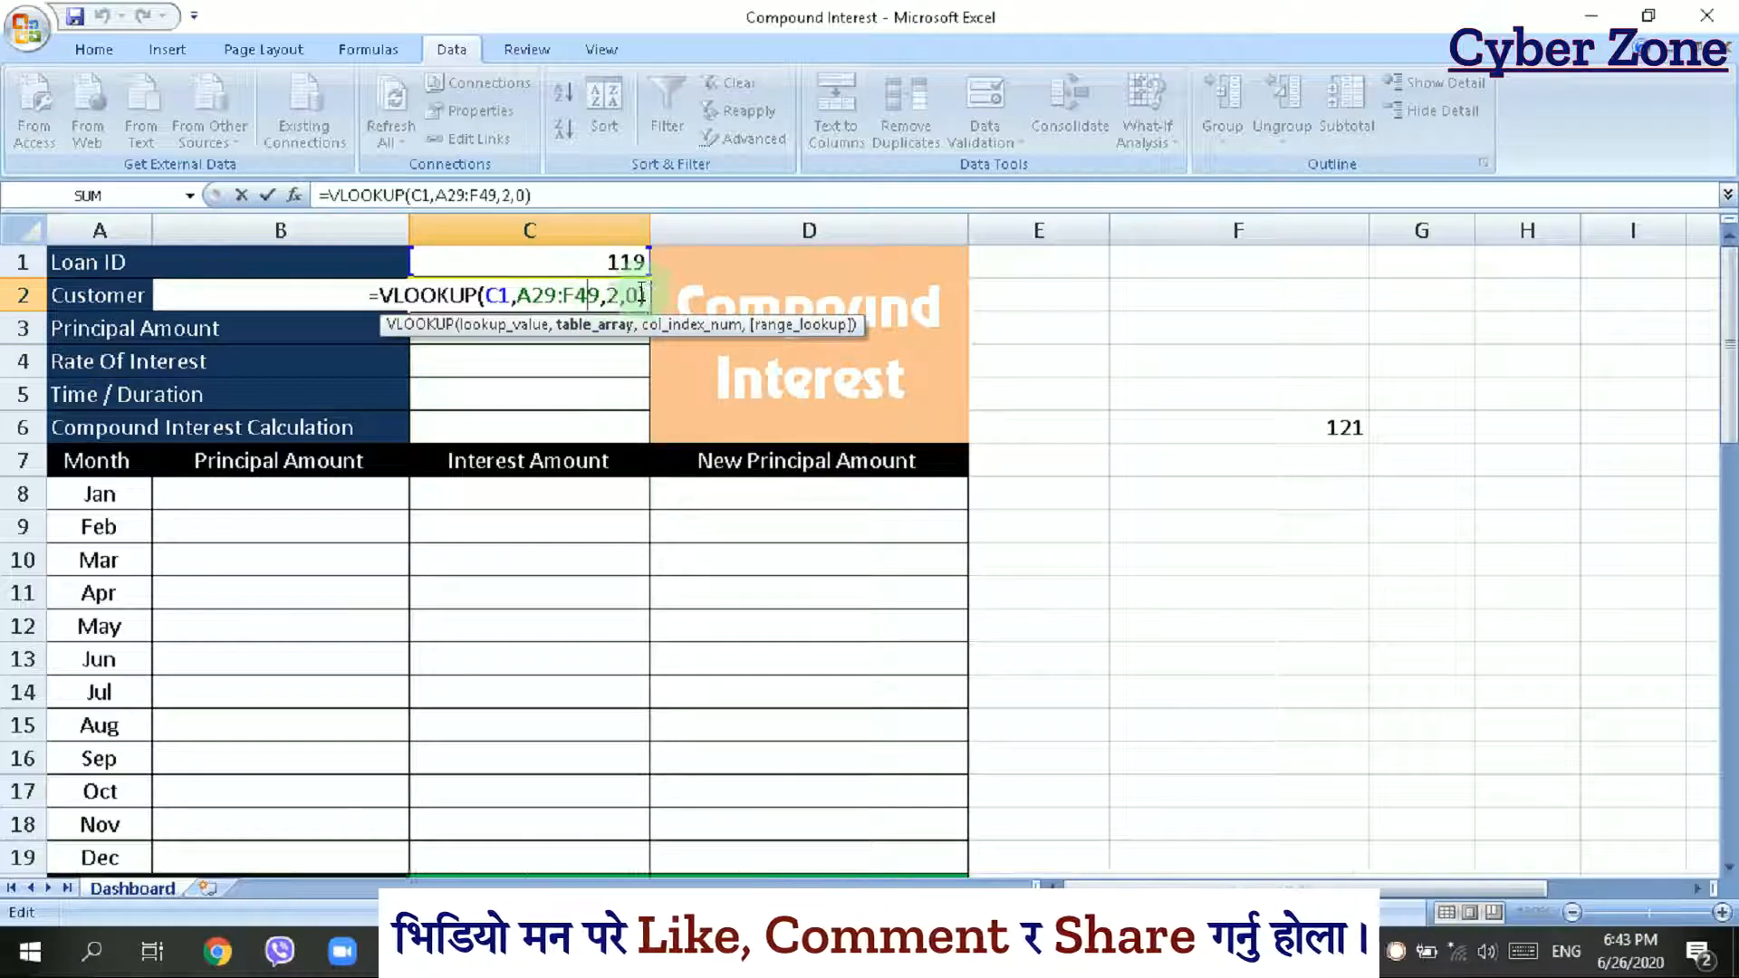
left_click_drag(609, 192, 260, 169)
key("ctrl+c")
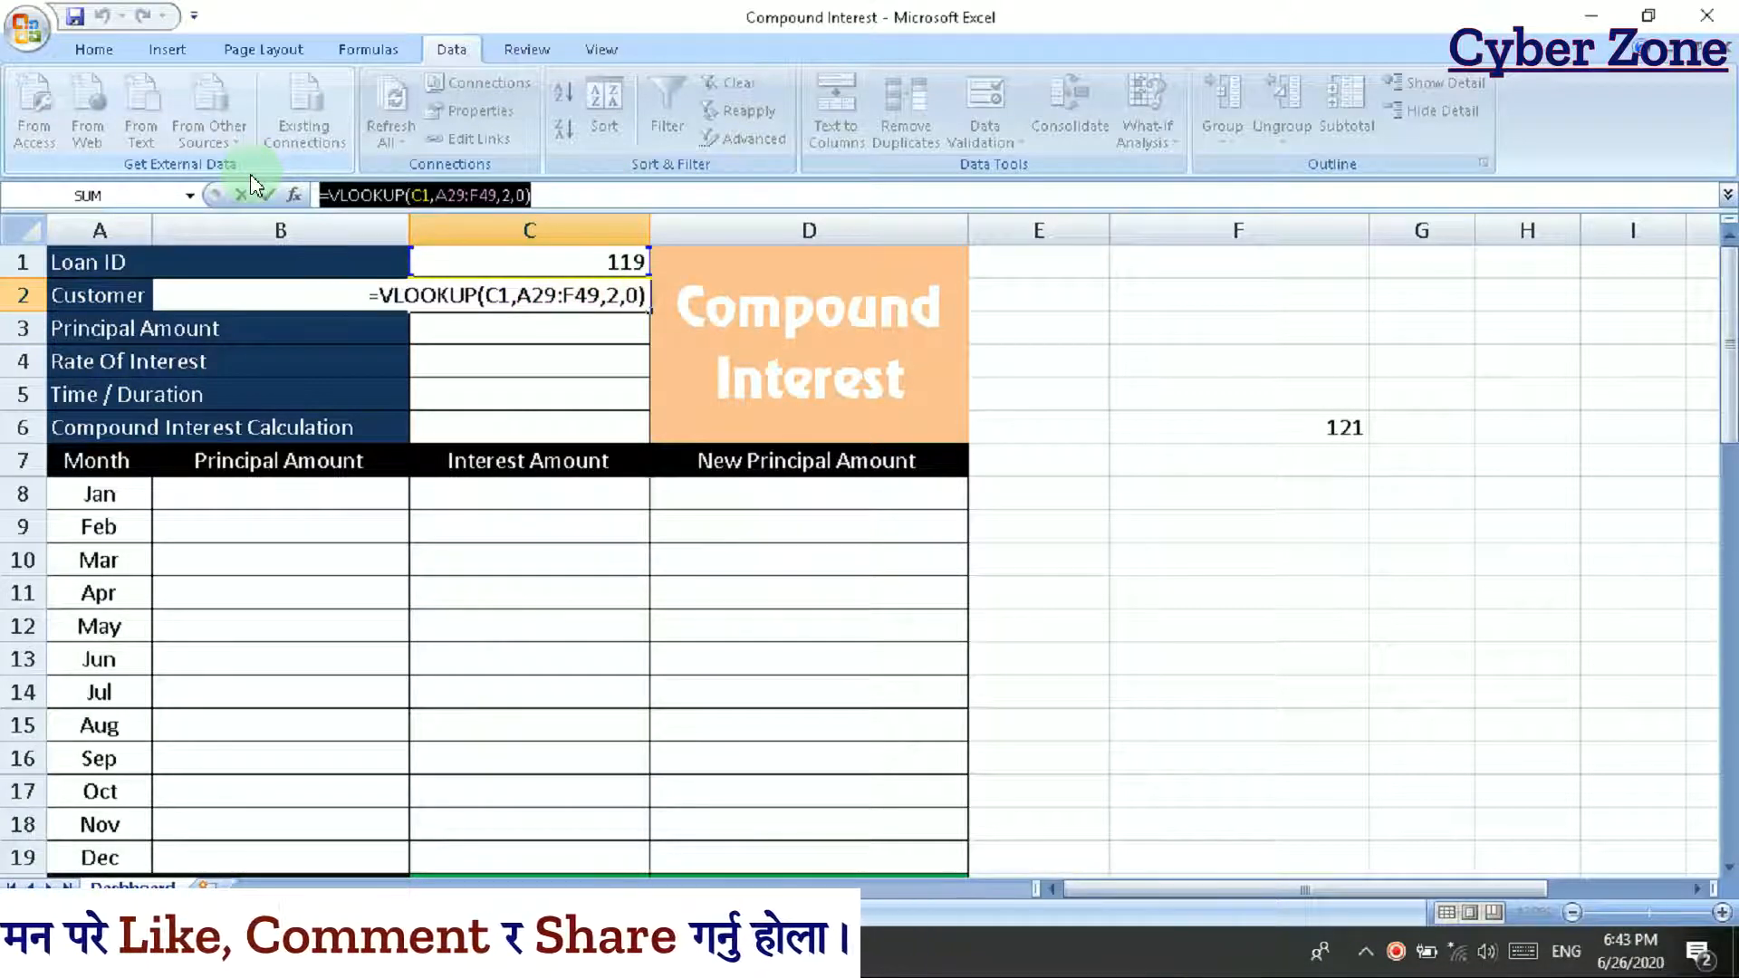
key("Return")
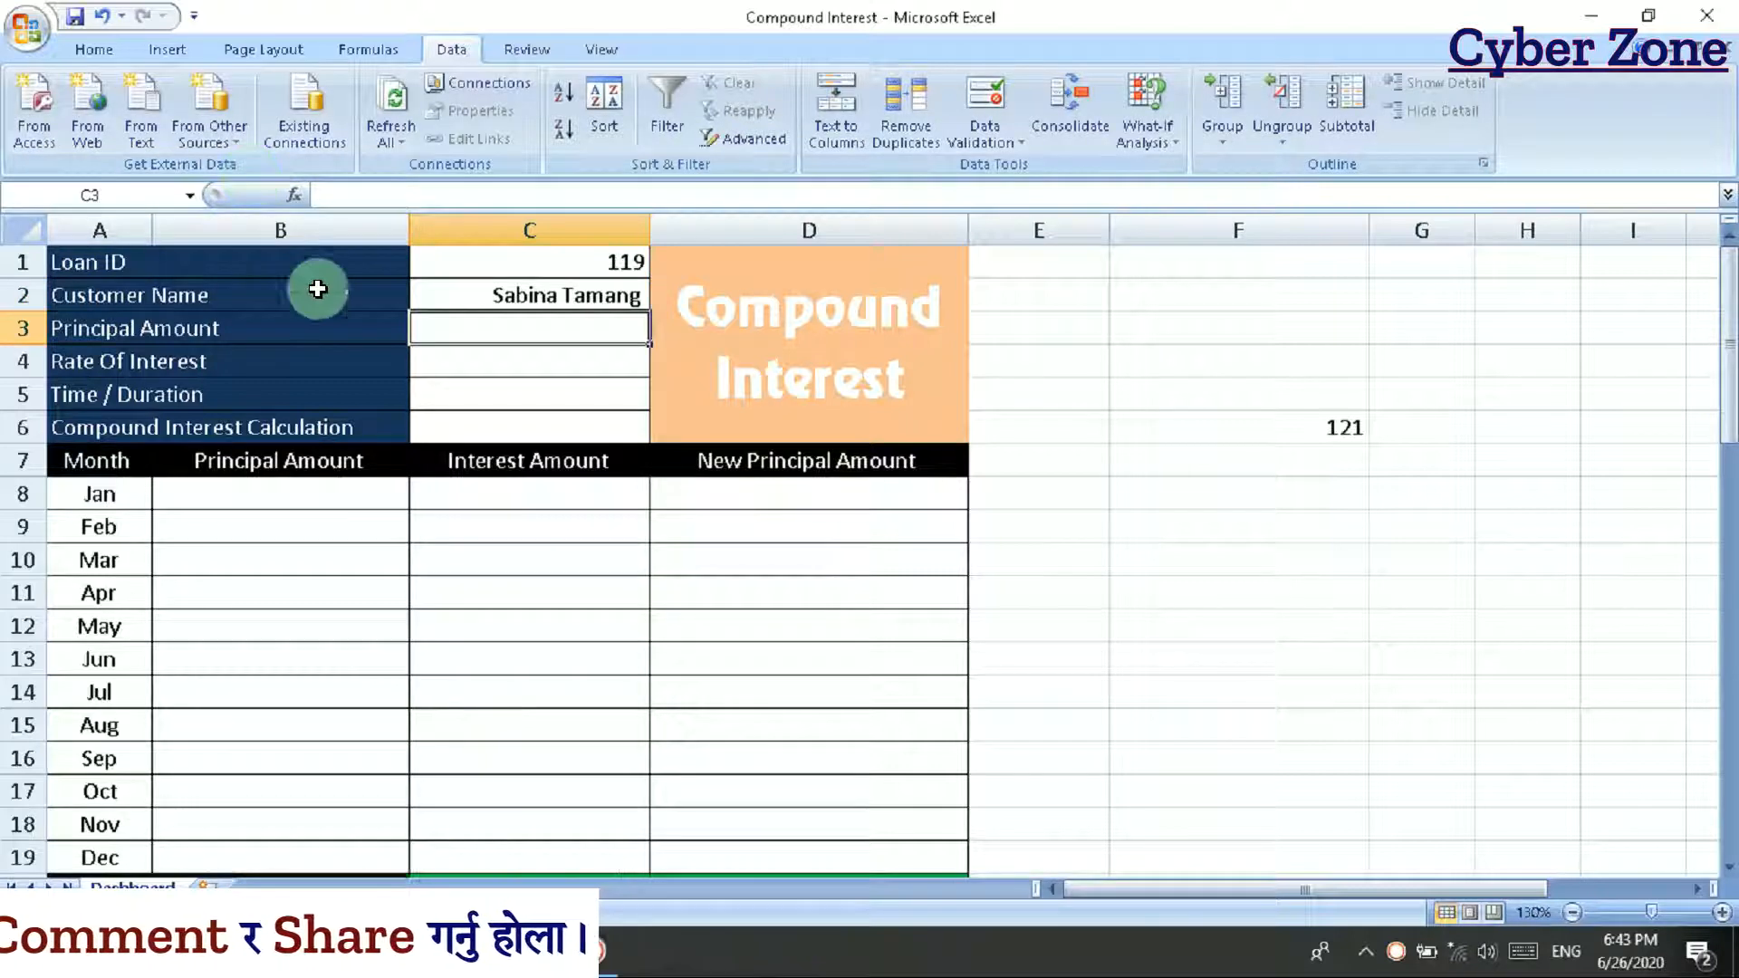
Paste the copied VLOOKUP into C3 with column index 3, giving =VLOOKUP(C1,A29:F49,3,0), and compare the principal amount with the customer list
double_click(458, 328)
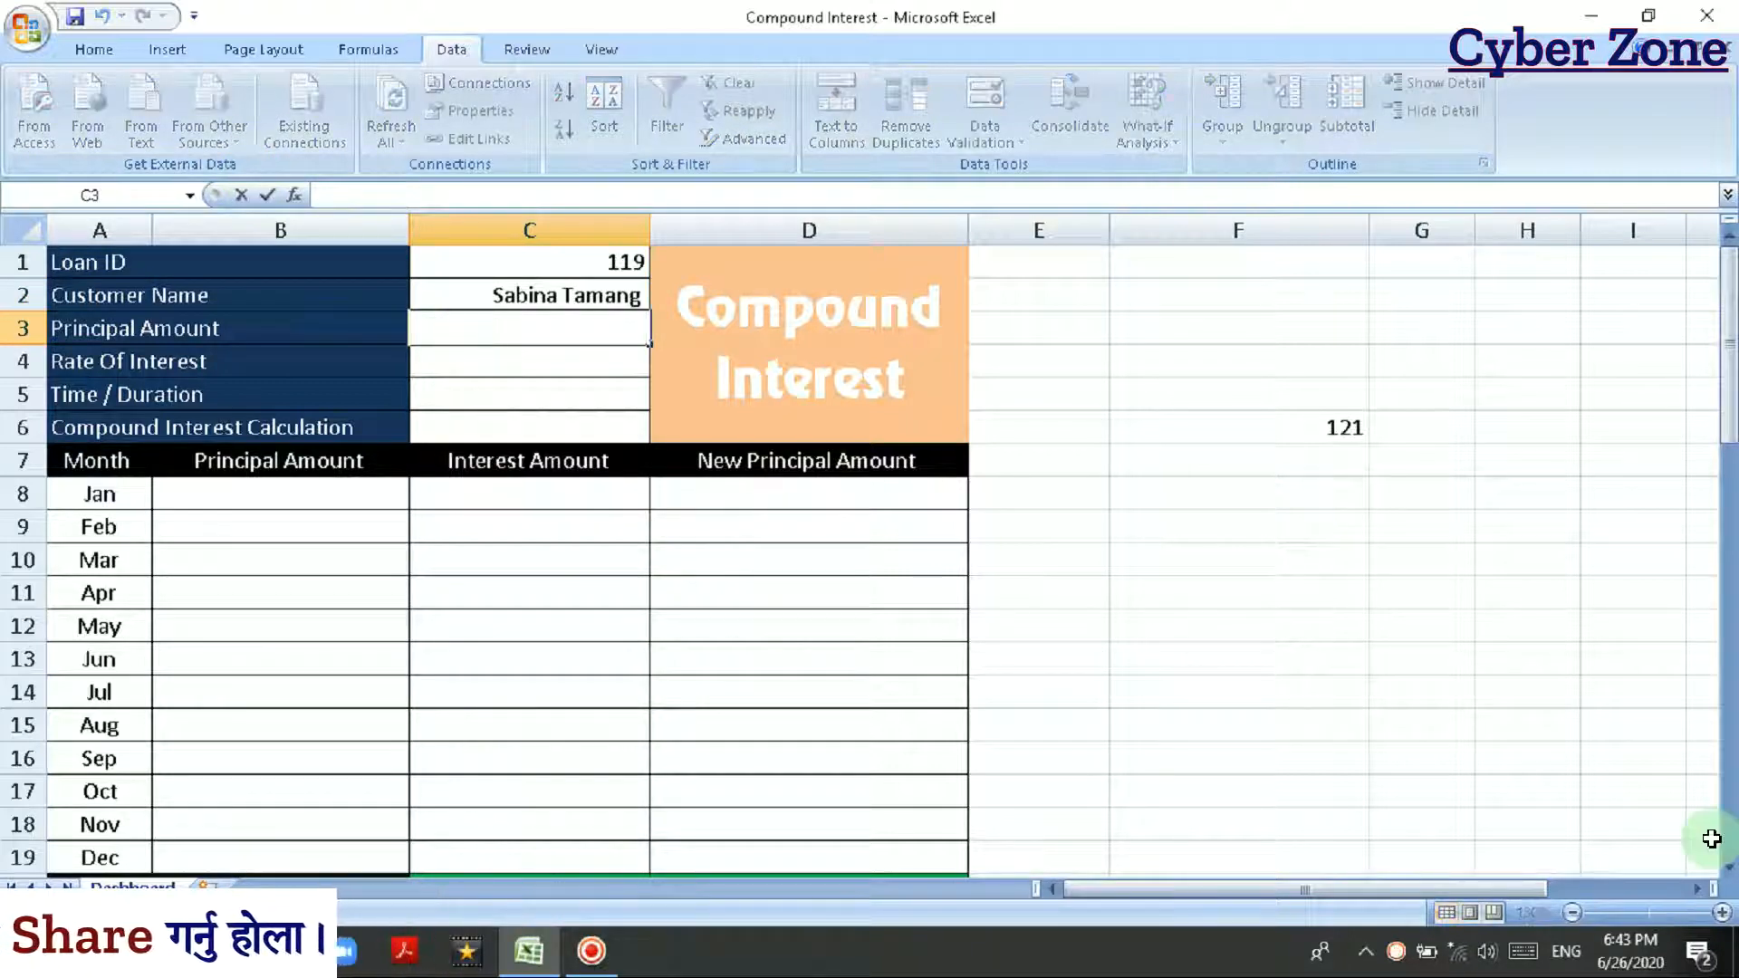
key("ctrl+v")
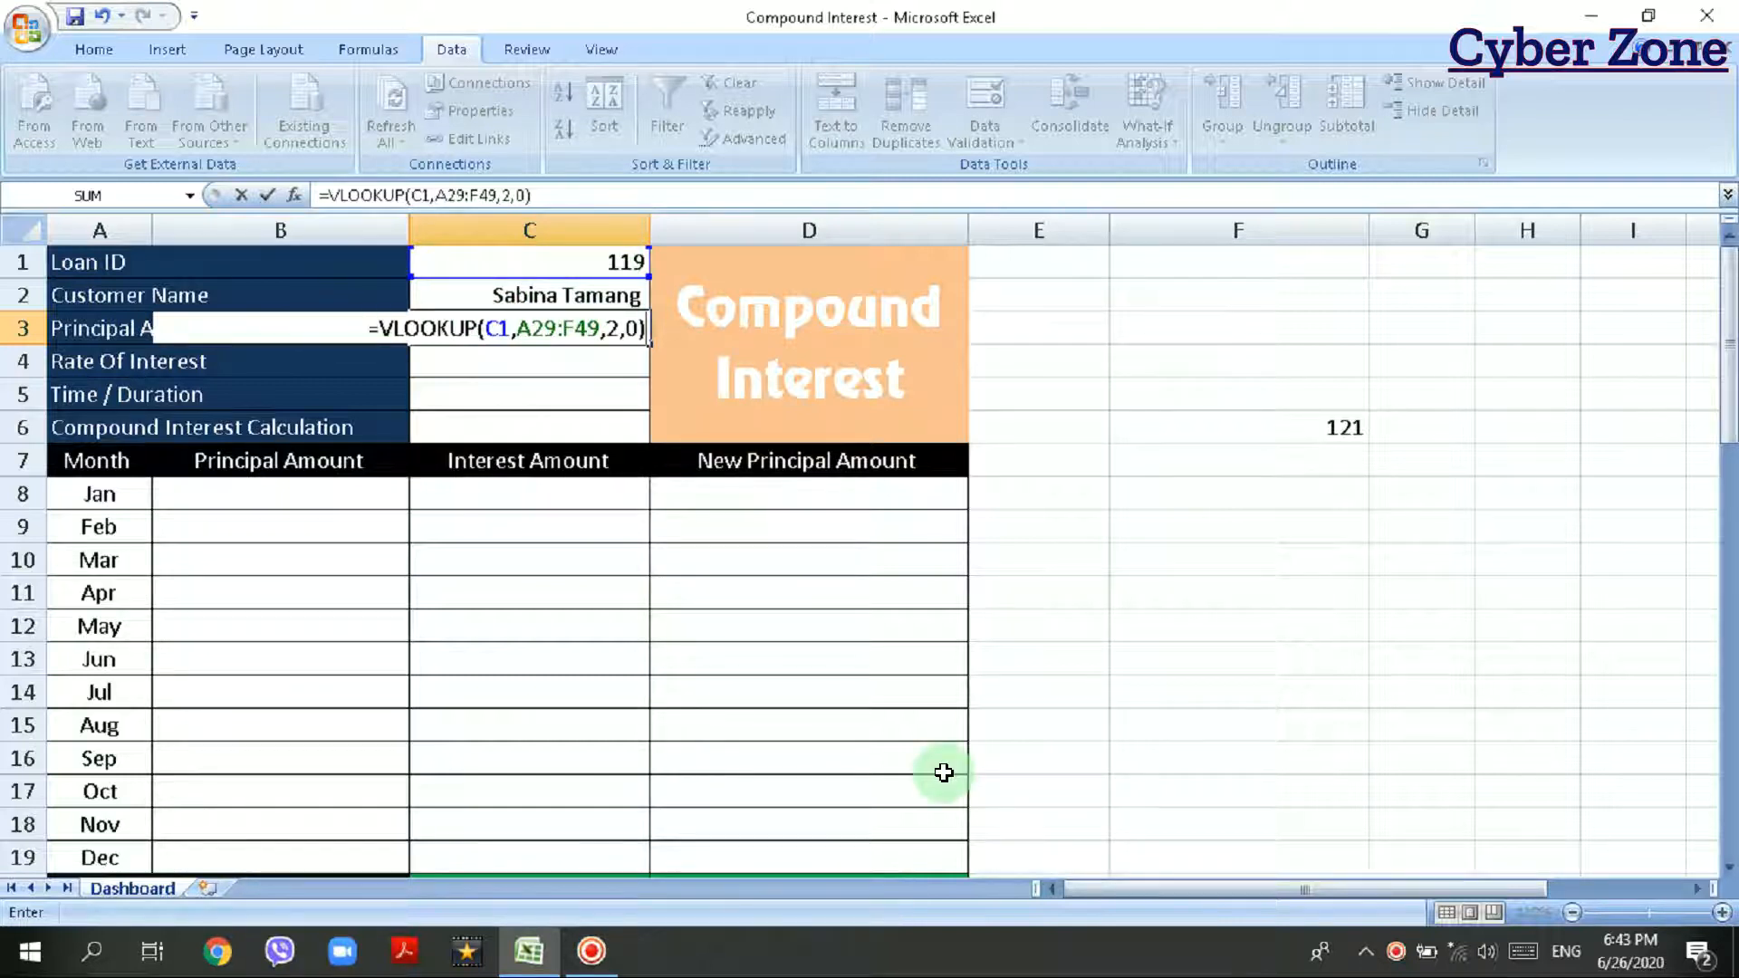
double_click(612, 328)
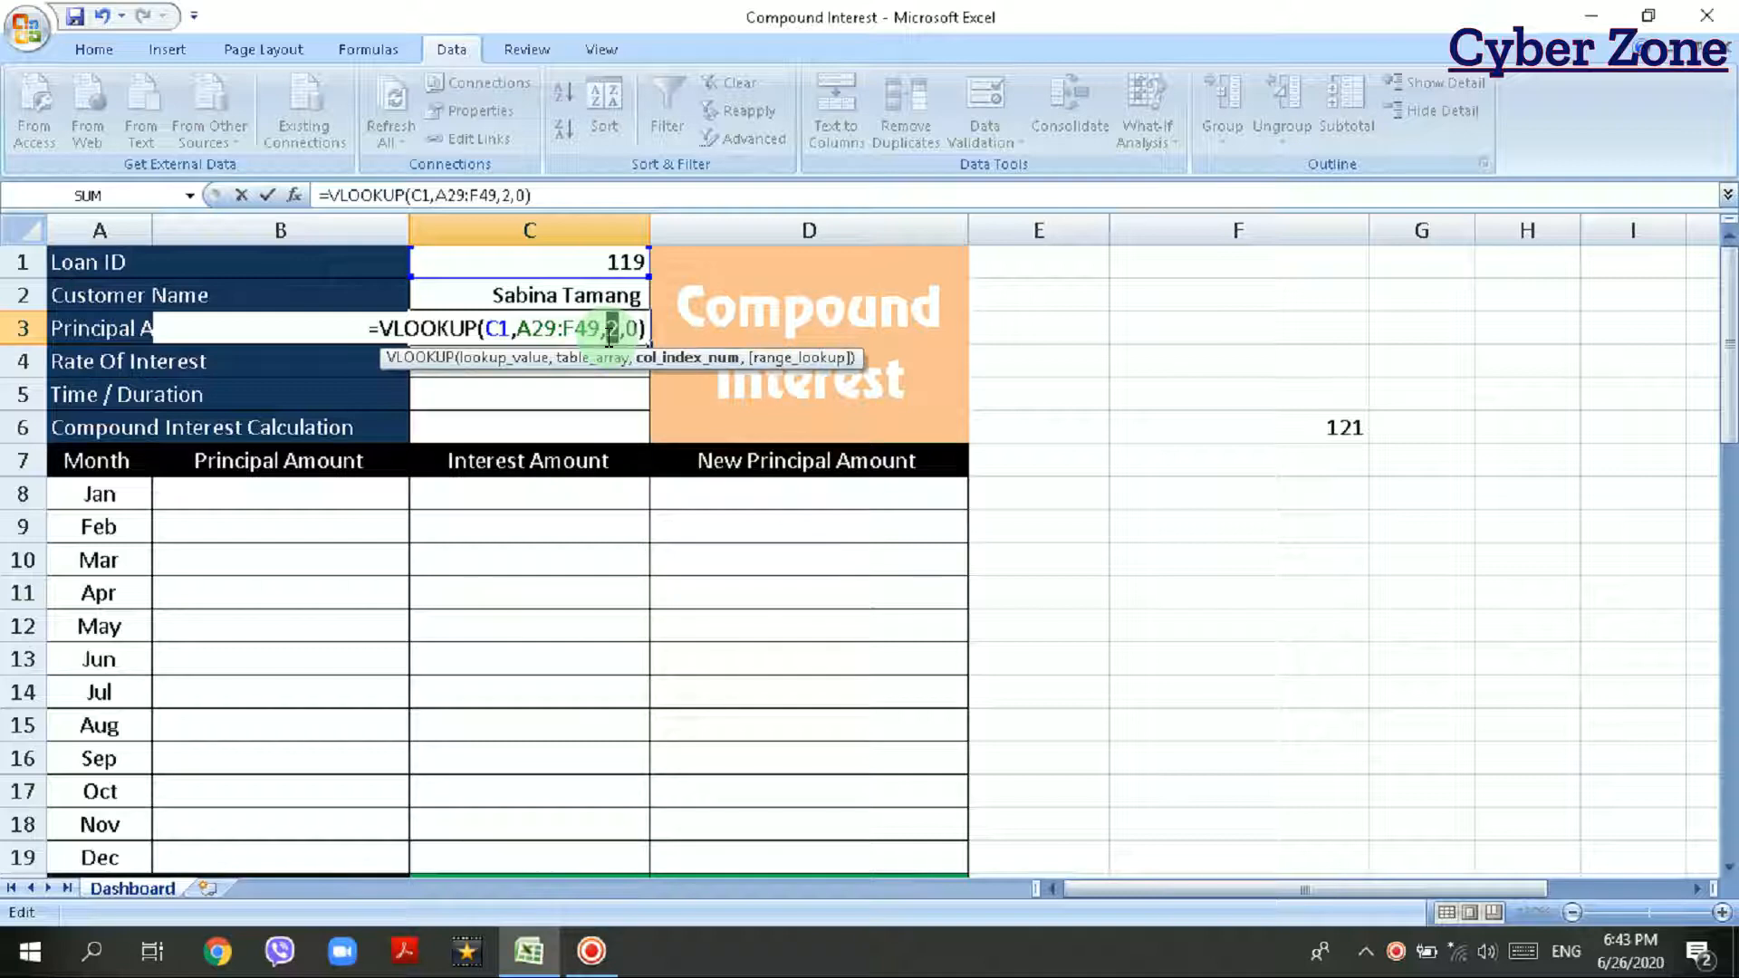
scroll(361, 730, "down", 7)
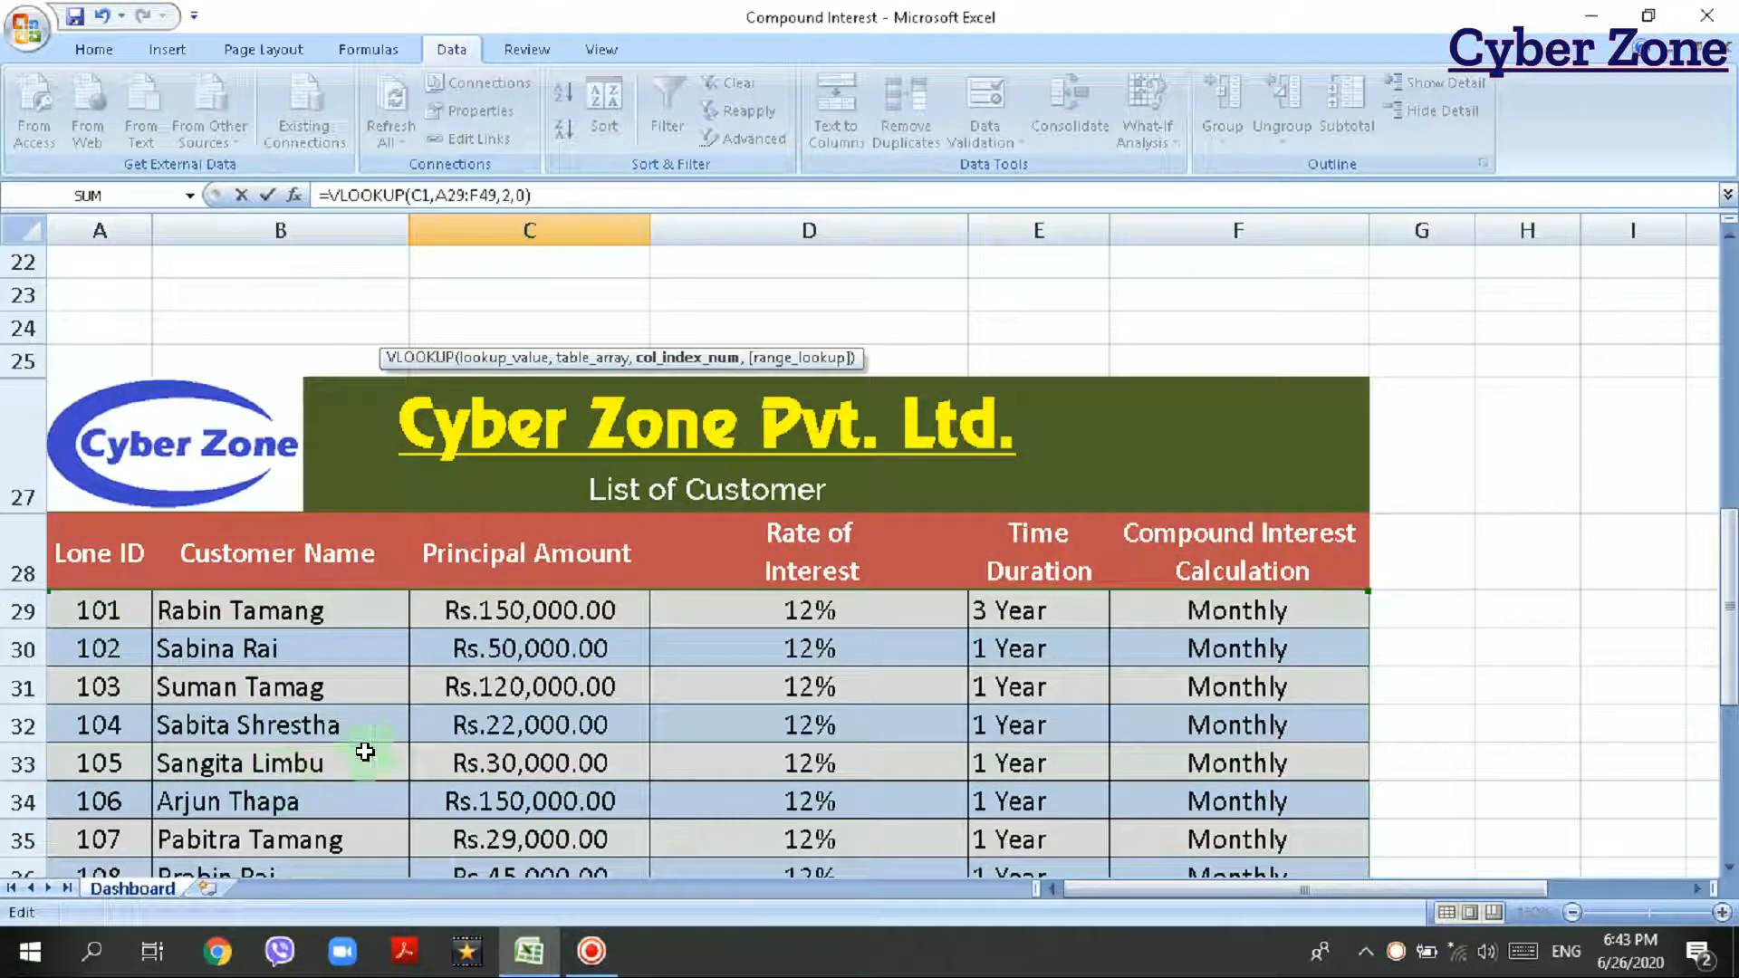
scroll(541, 763, "up", 7)
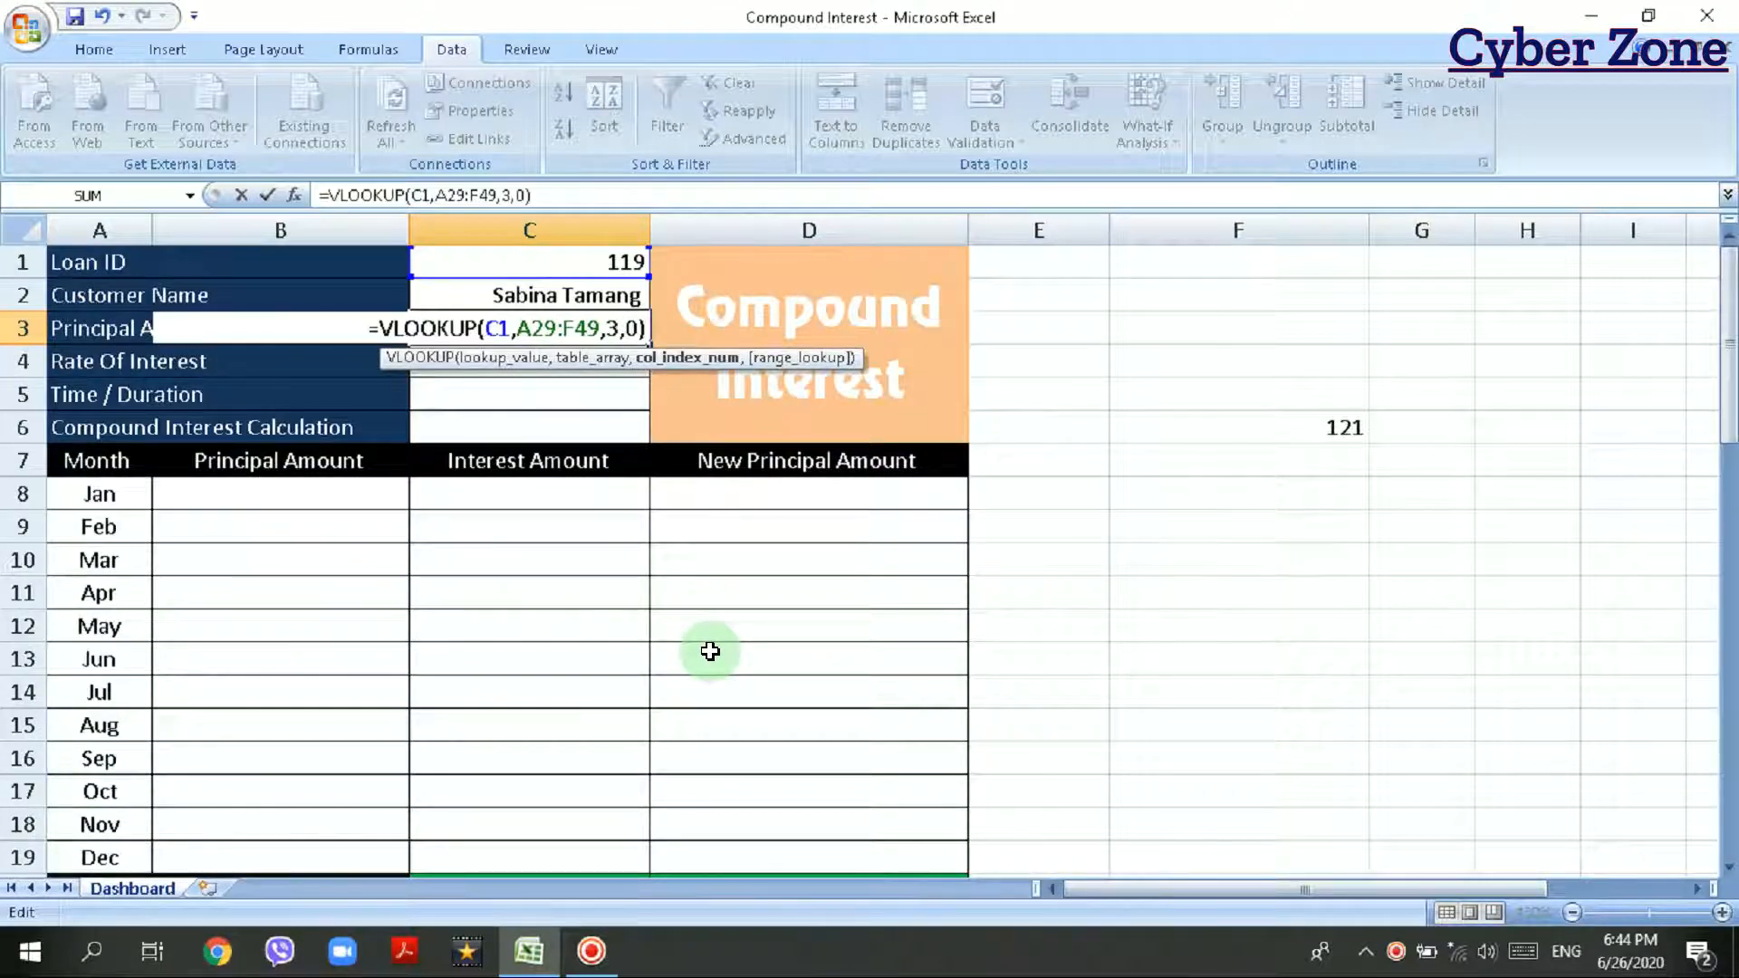
key("Return")
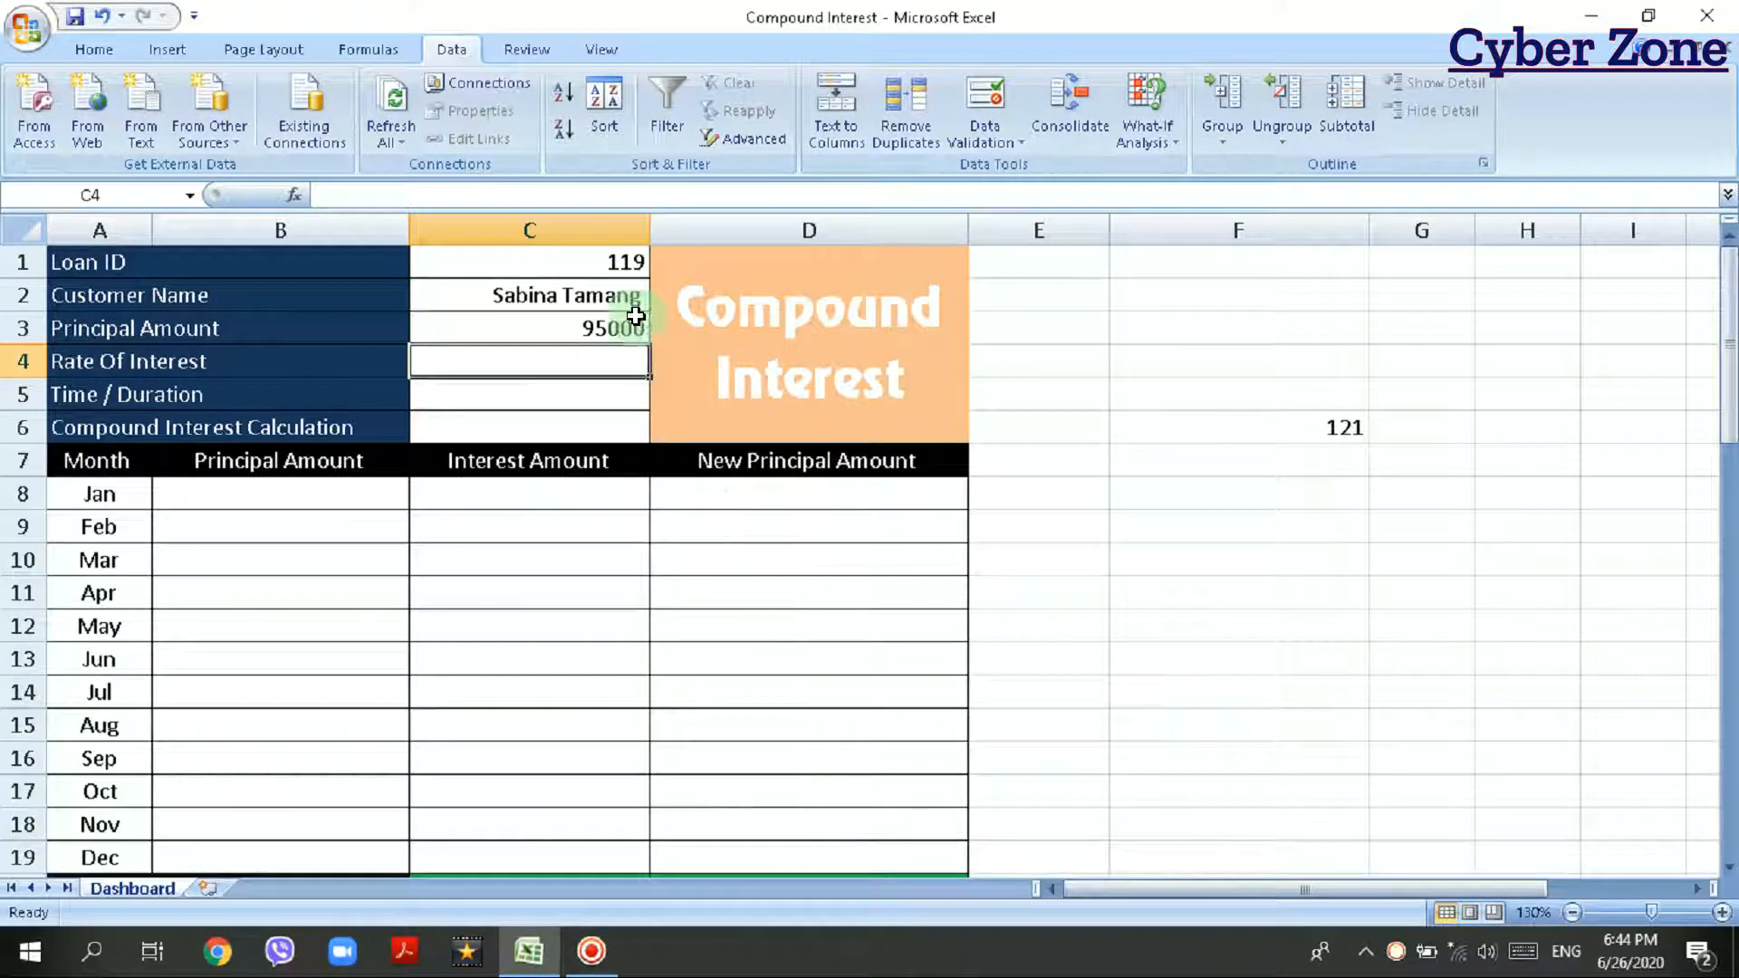
scroll(446, 462, "down", 11)
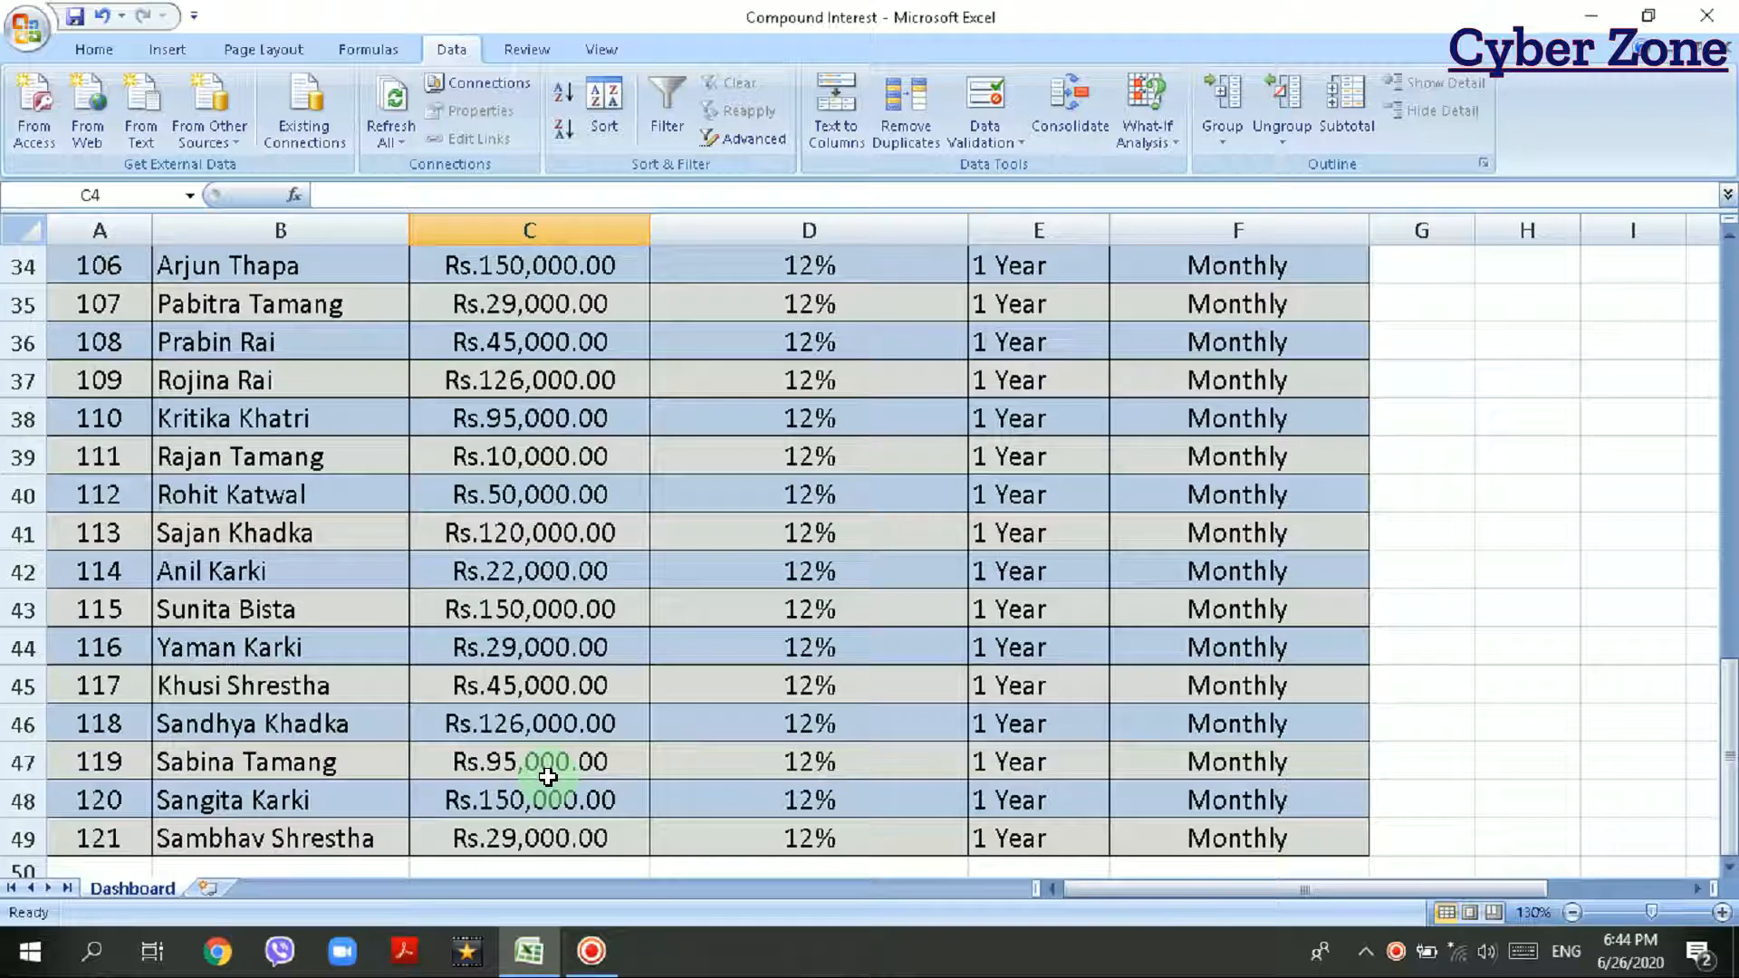
scroll(831, 772, "up", 11)
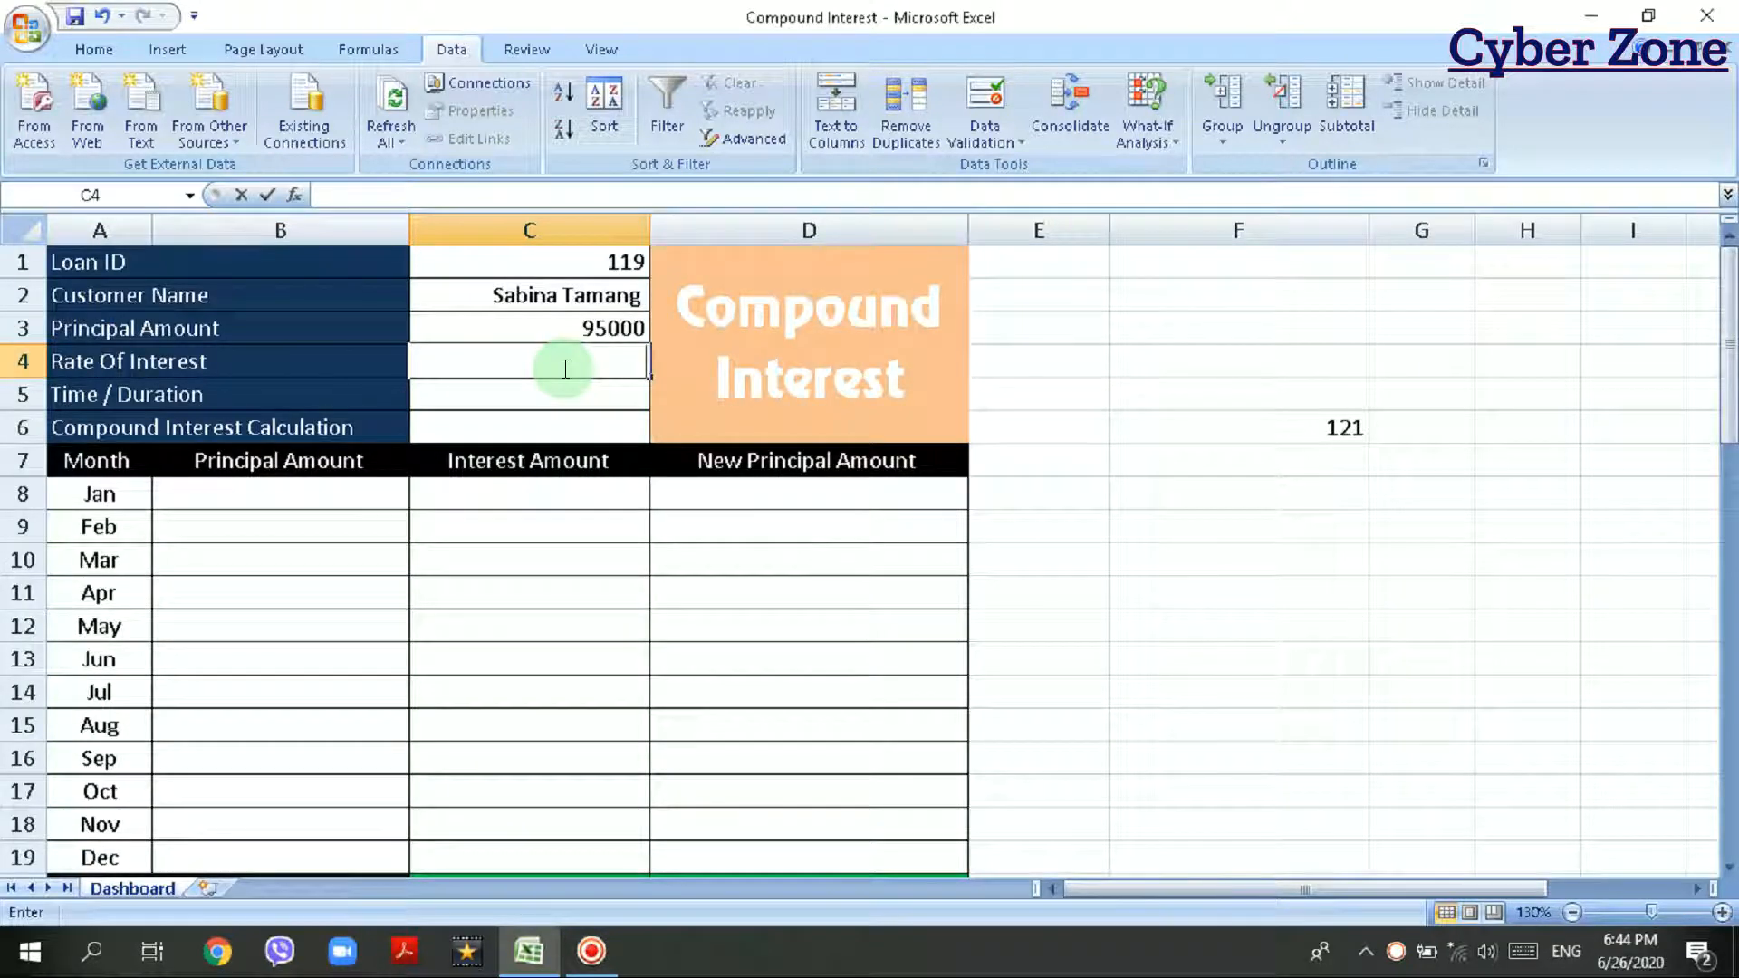
Review the C2 formula, then paste the copied VLOOKUP formula into the Rate Of Interest cell C4
double_click(632, 288)
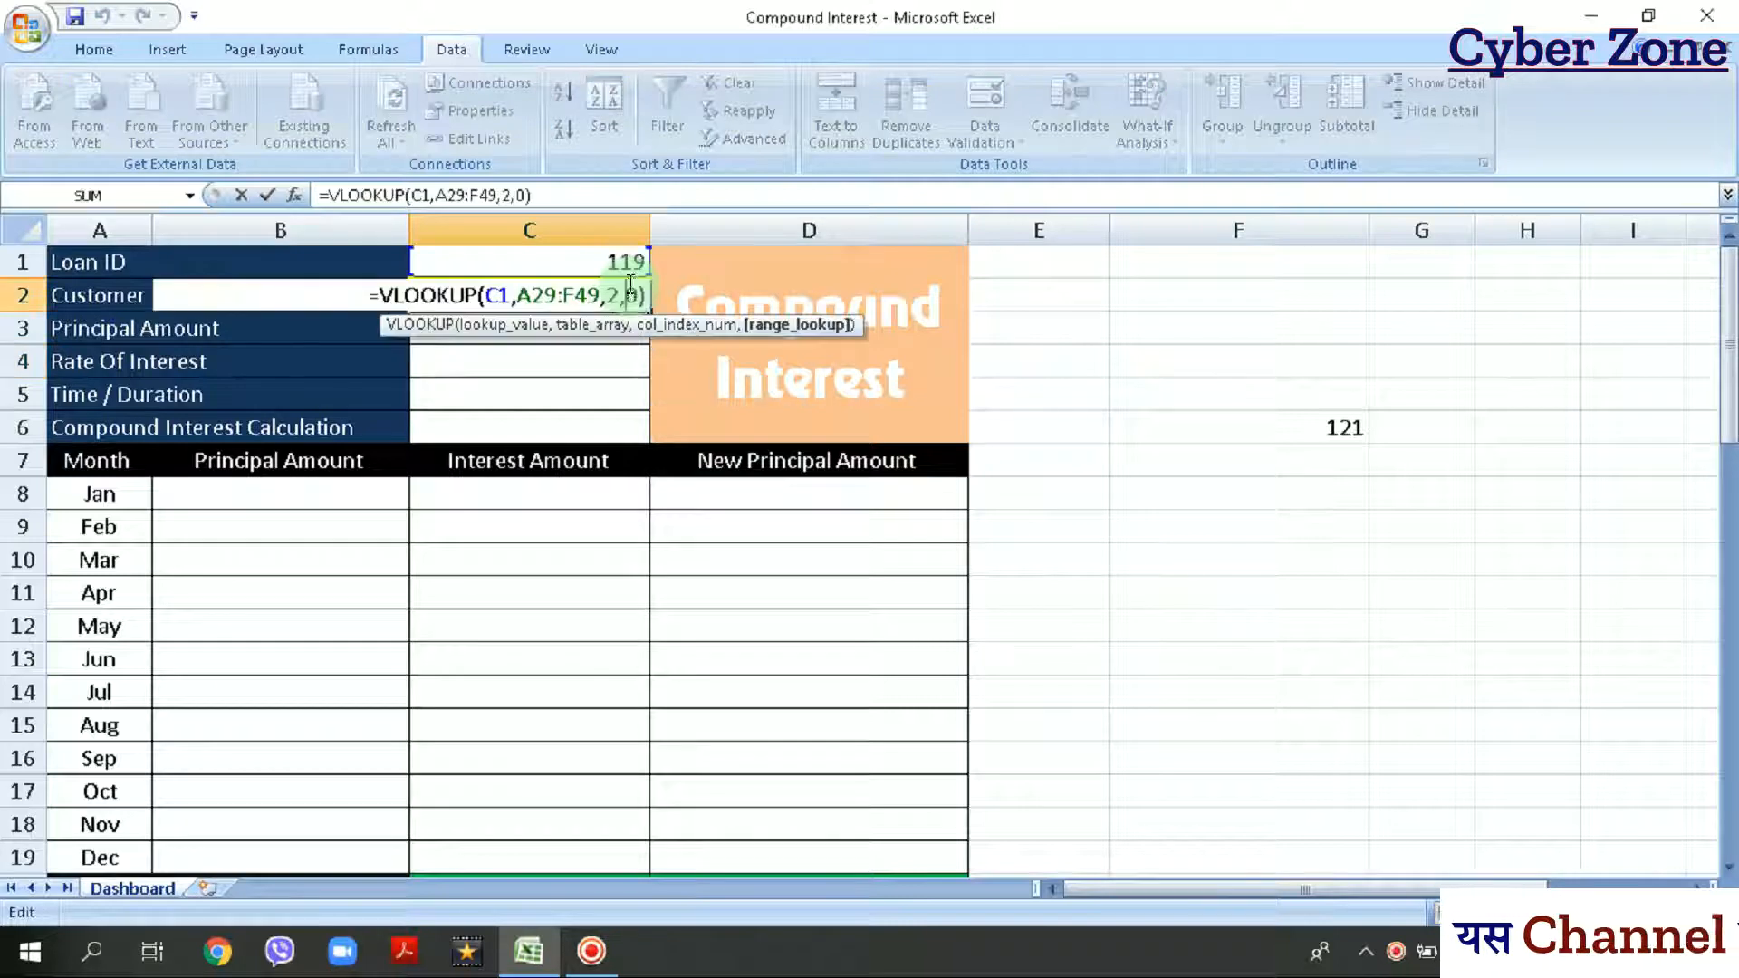
key("Return")
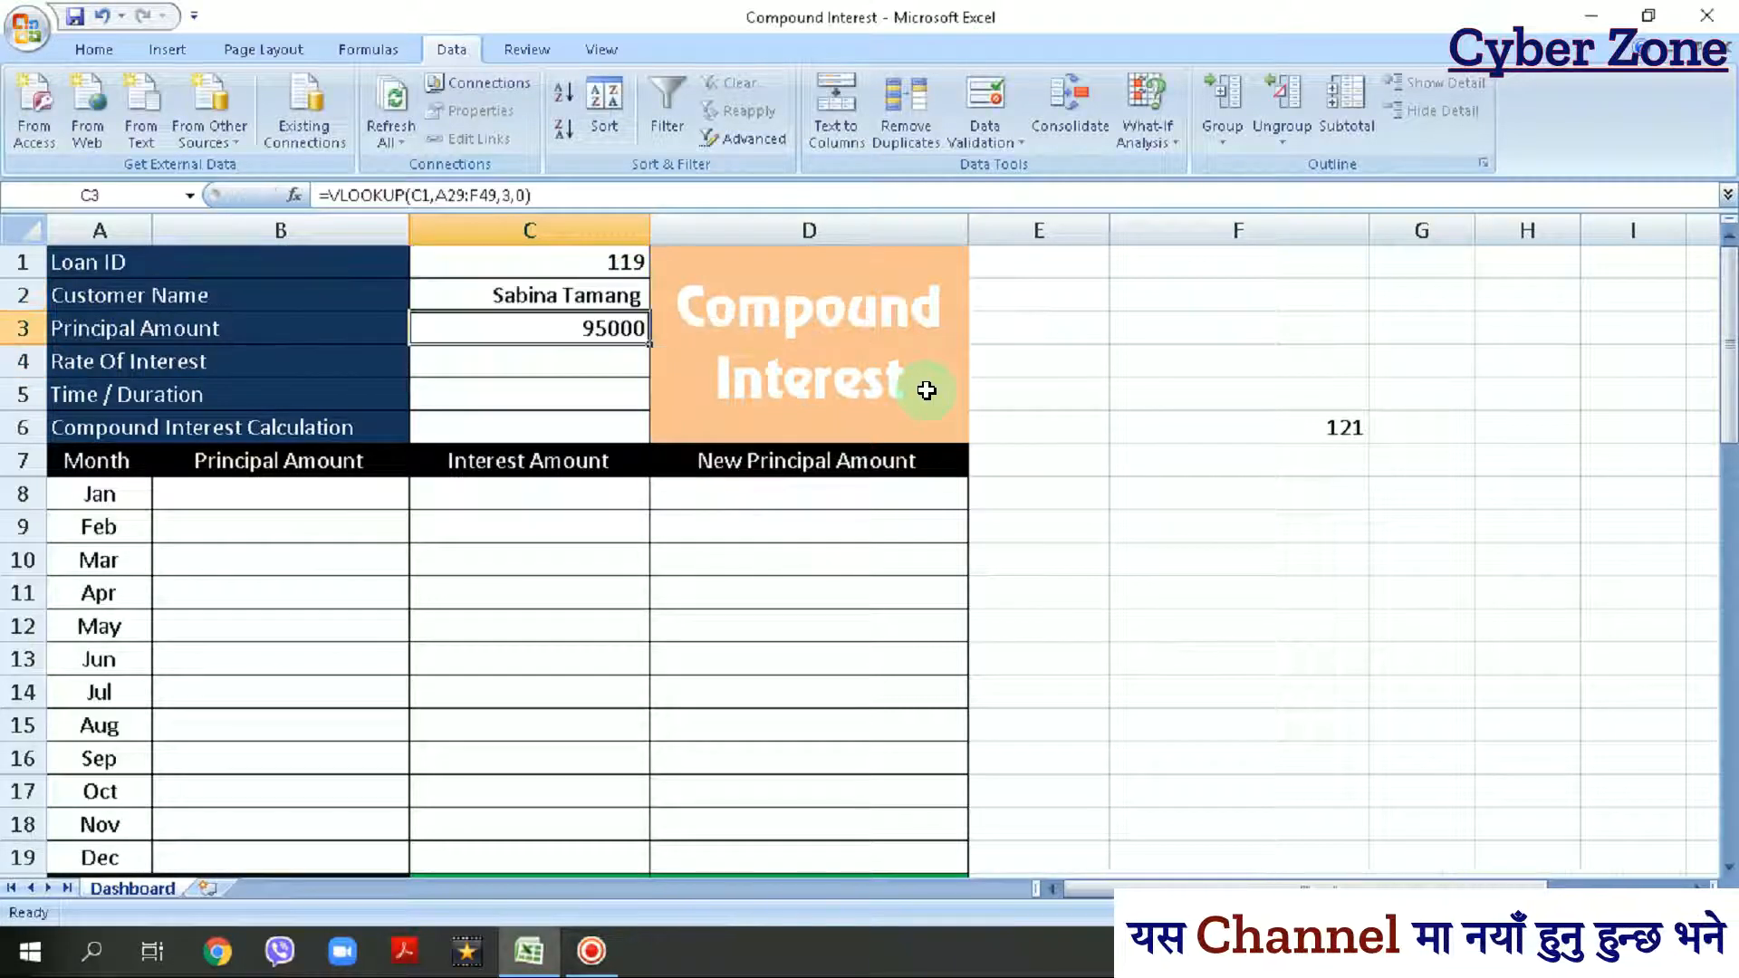
double_click(623, 360)
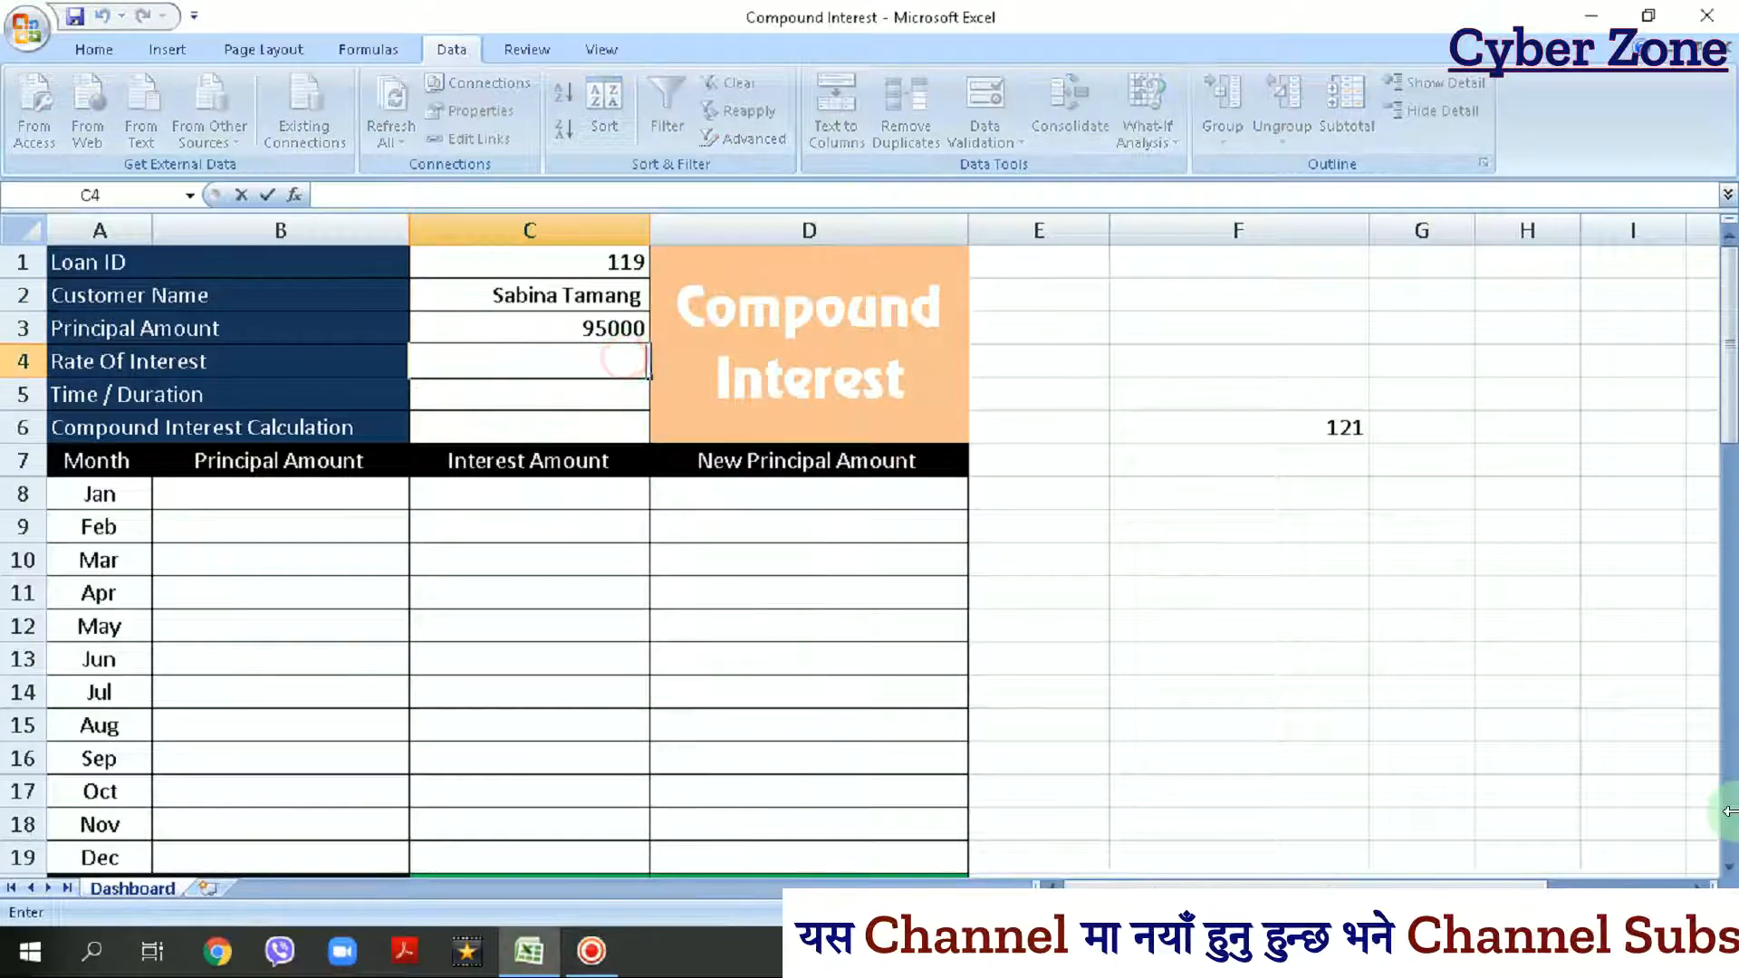
key("ctrl+v")
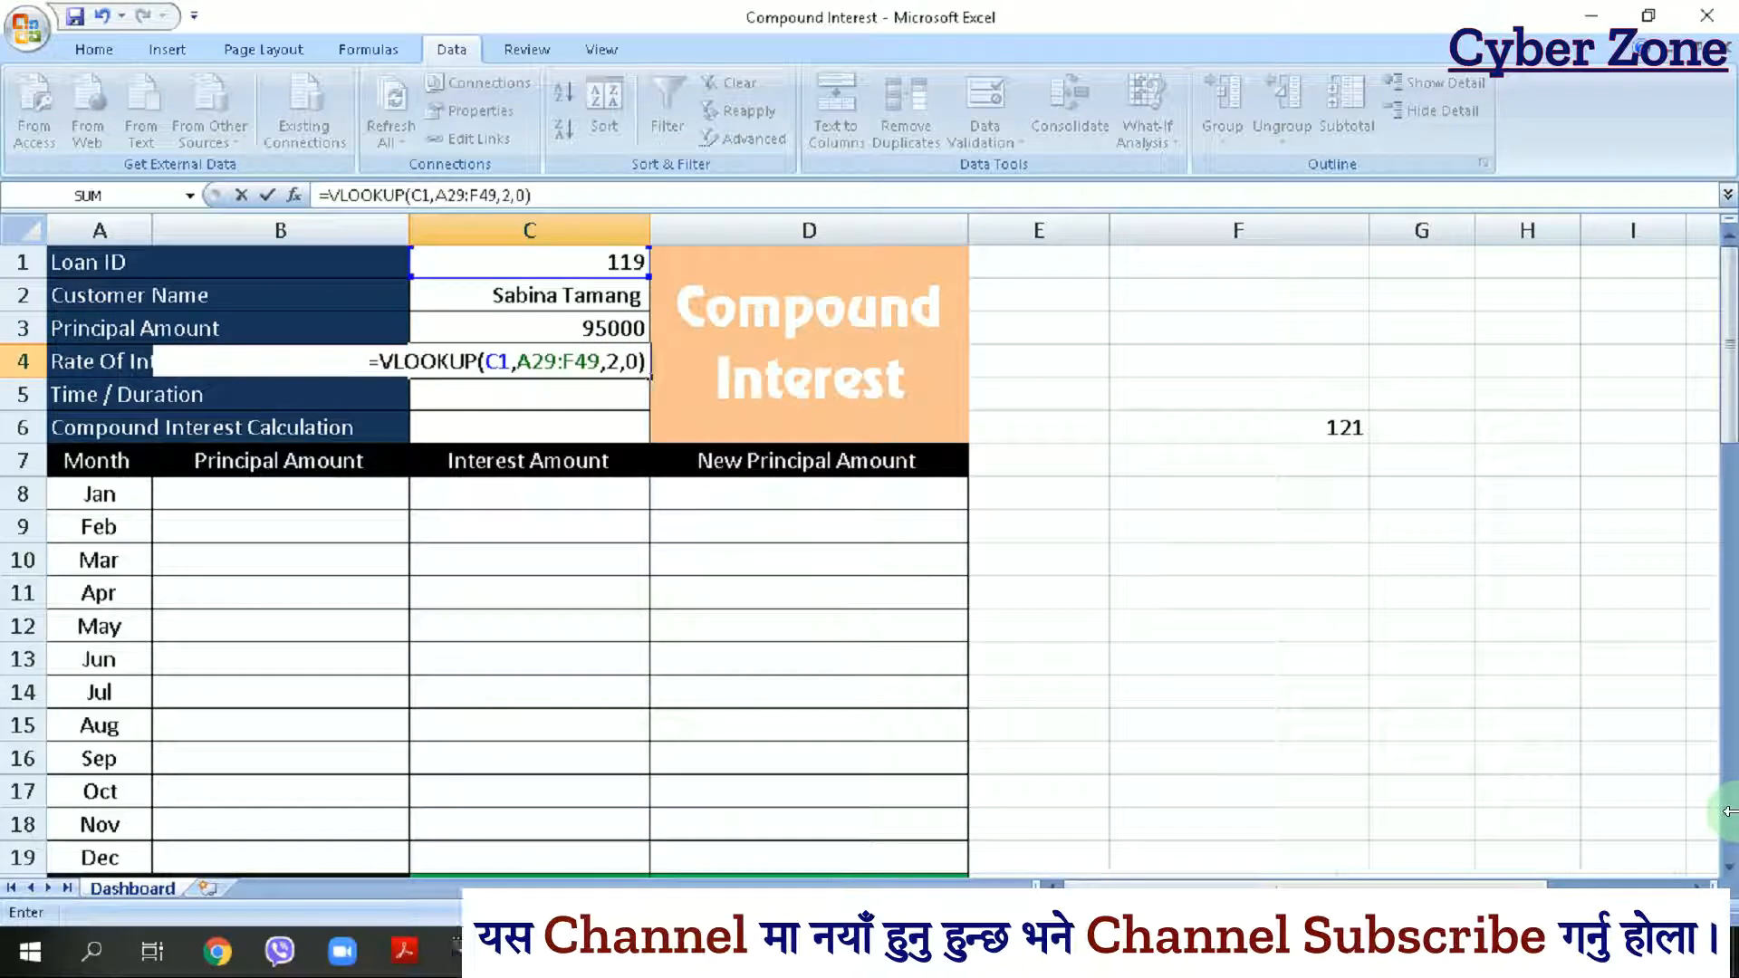
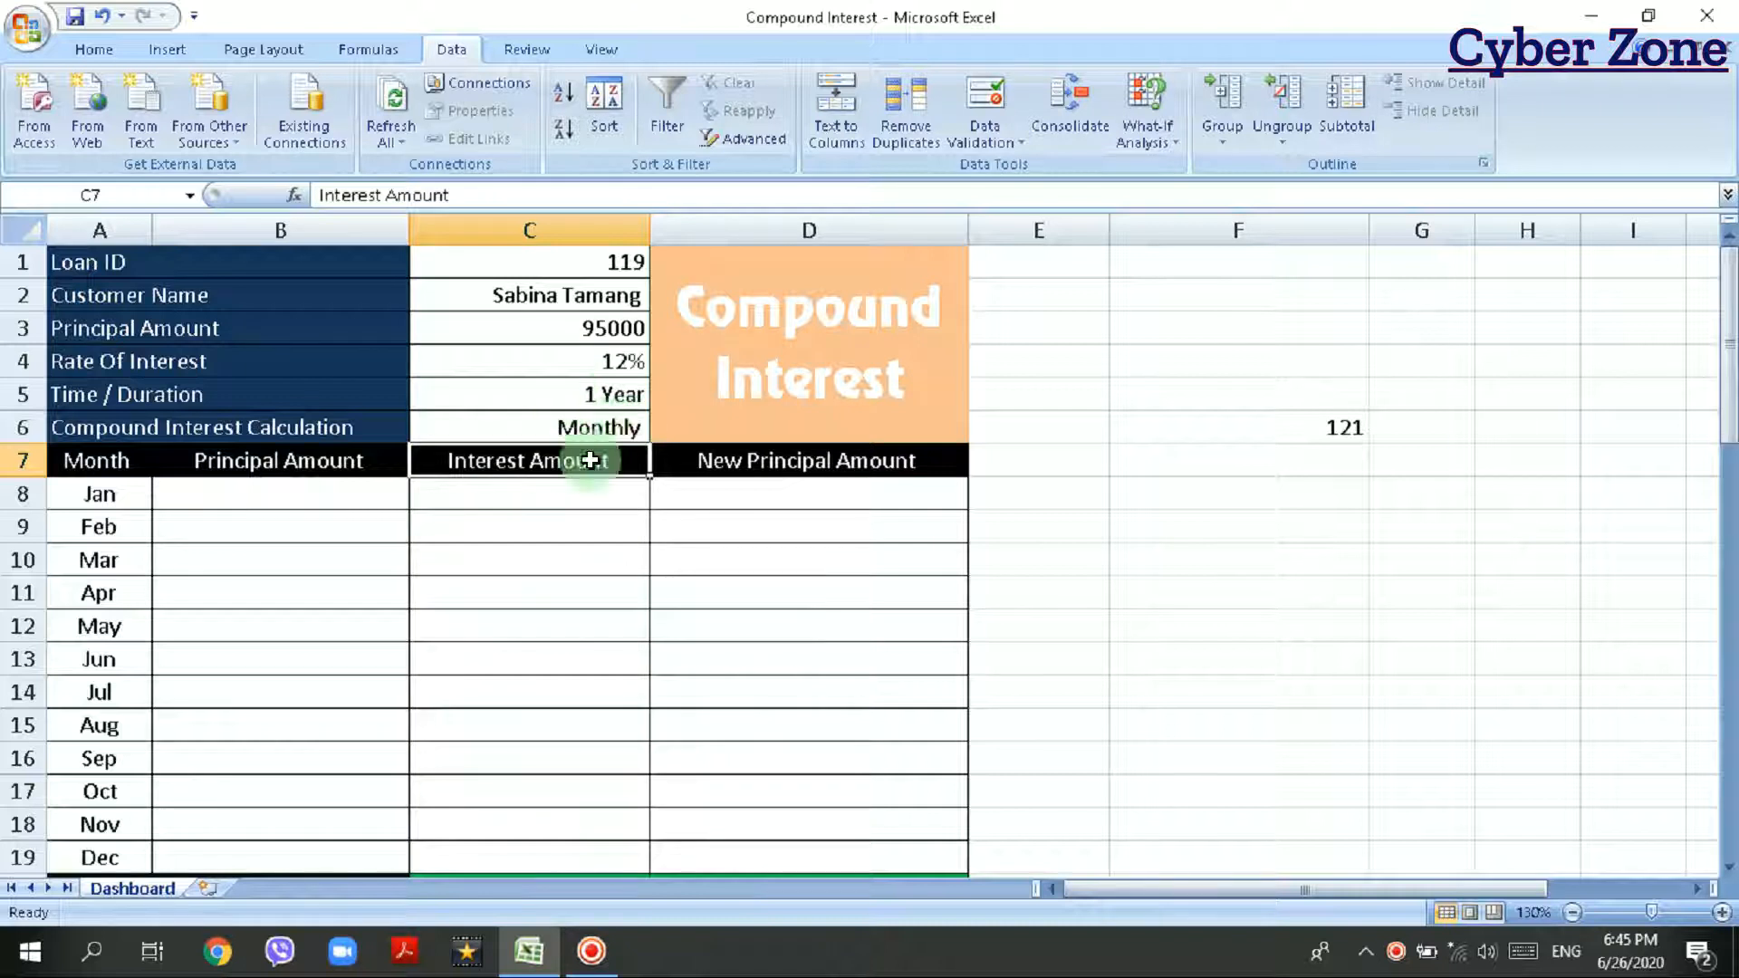
Set C1 to the Loan ID from list row 42 and check all the filled-in loan details against the customer list
left_click(620, 269)
left_click(663, 268)
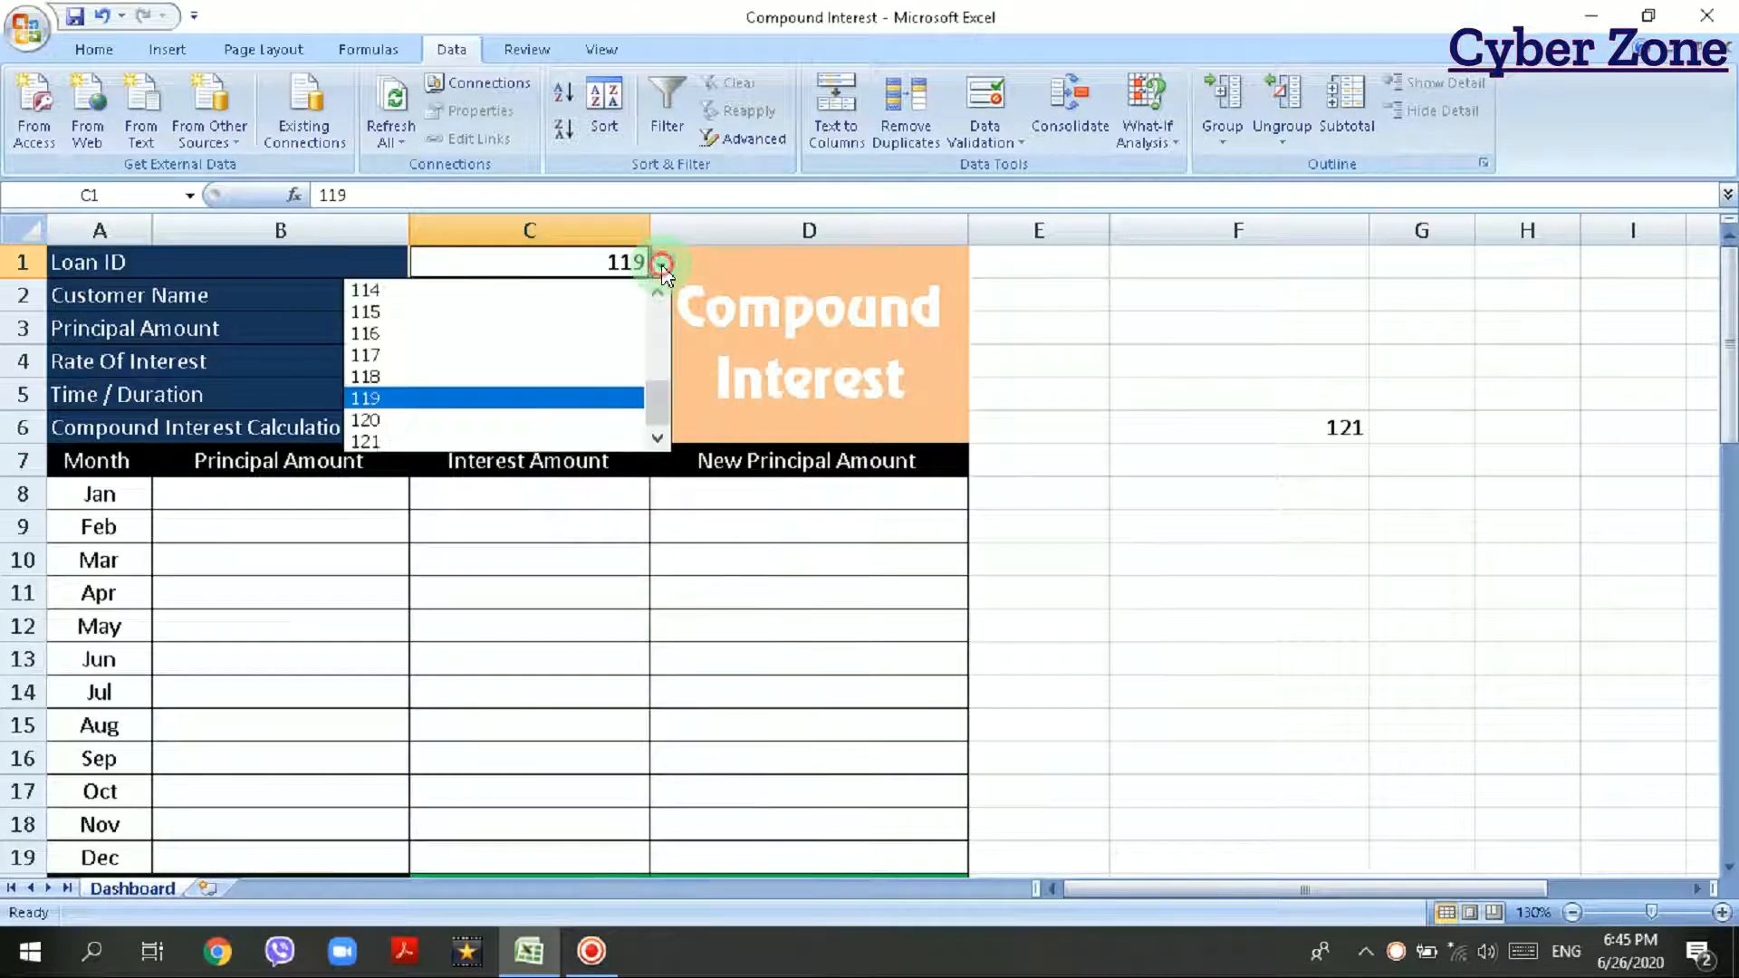
left_click(396, 291)
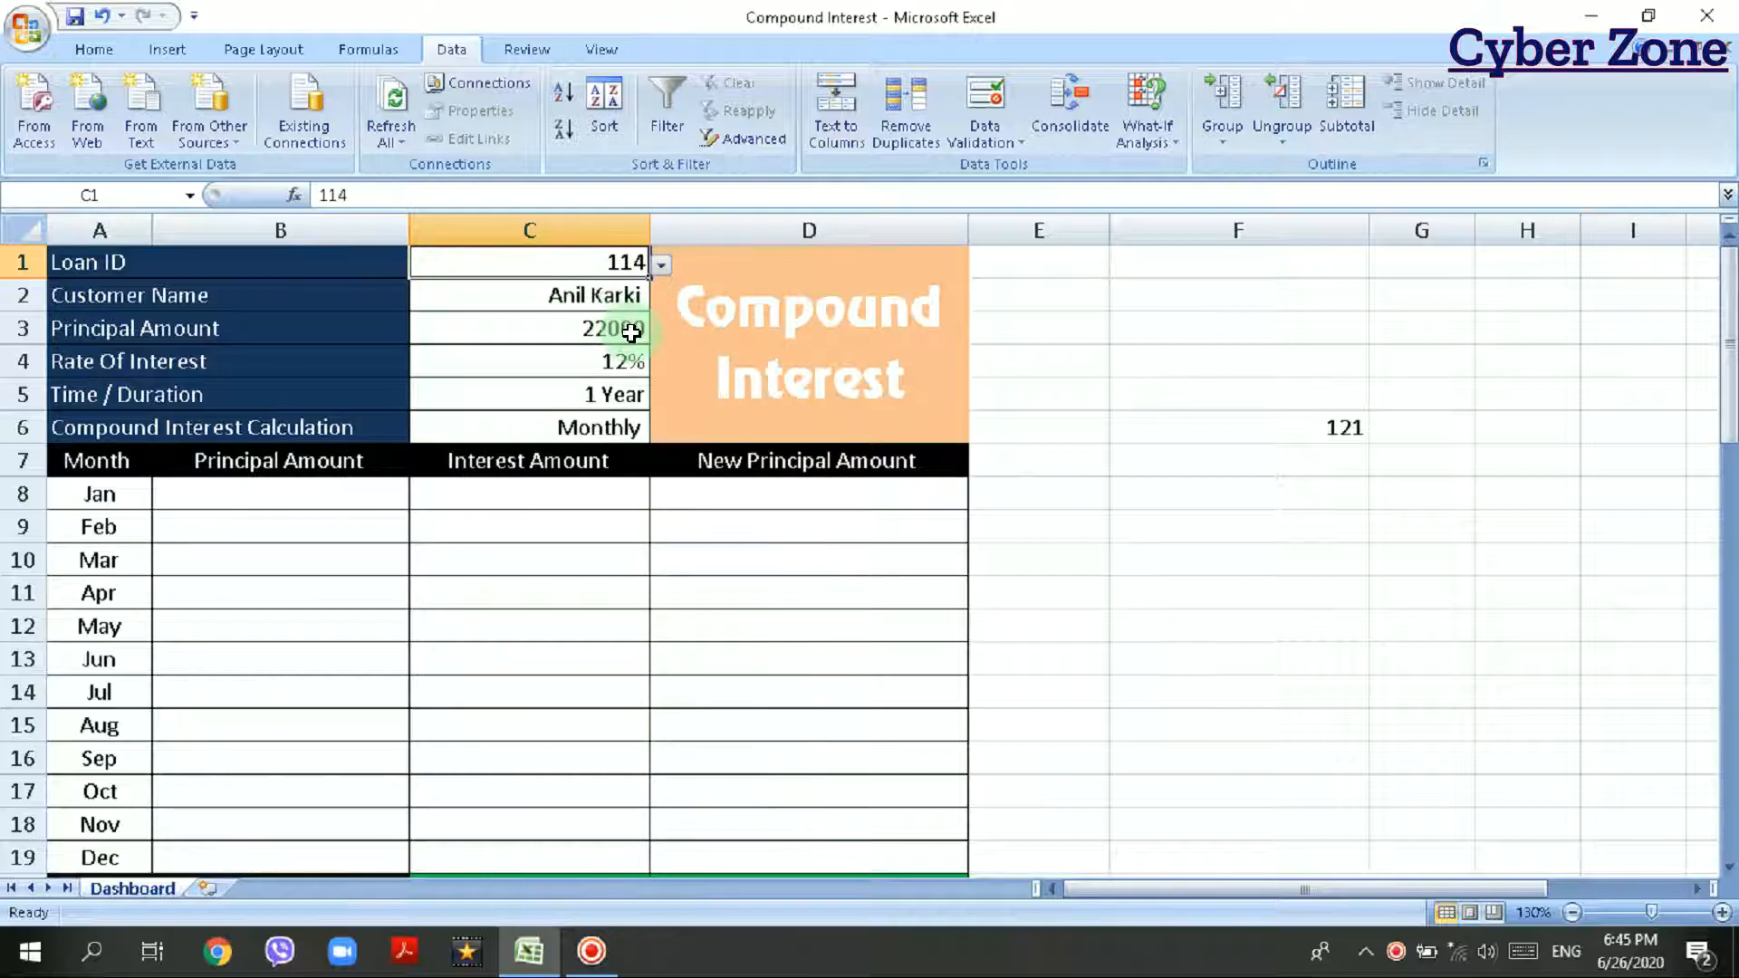
scroll(391, 700, "down", 5)
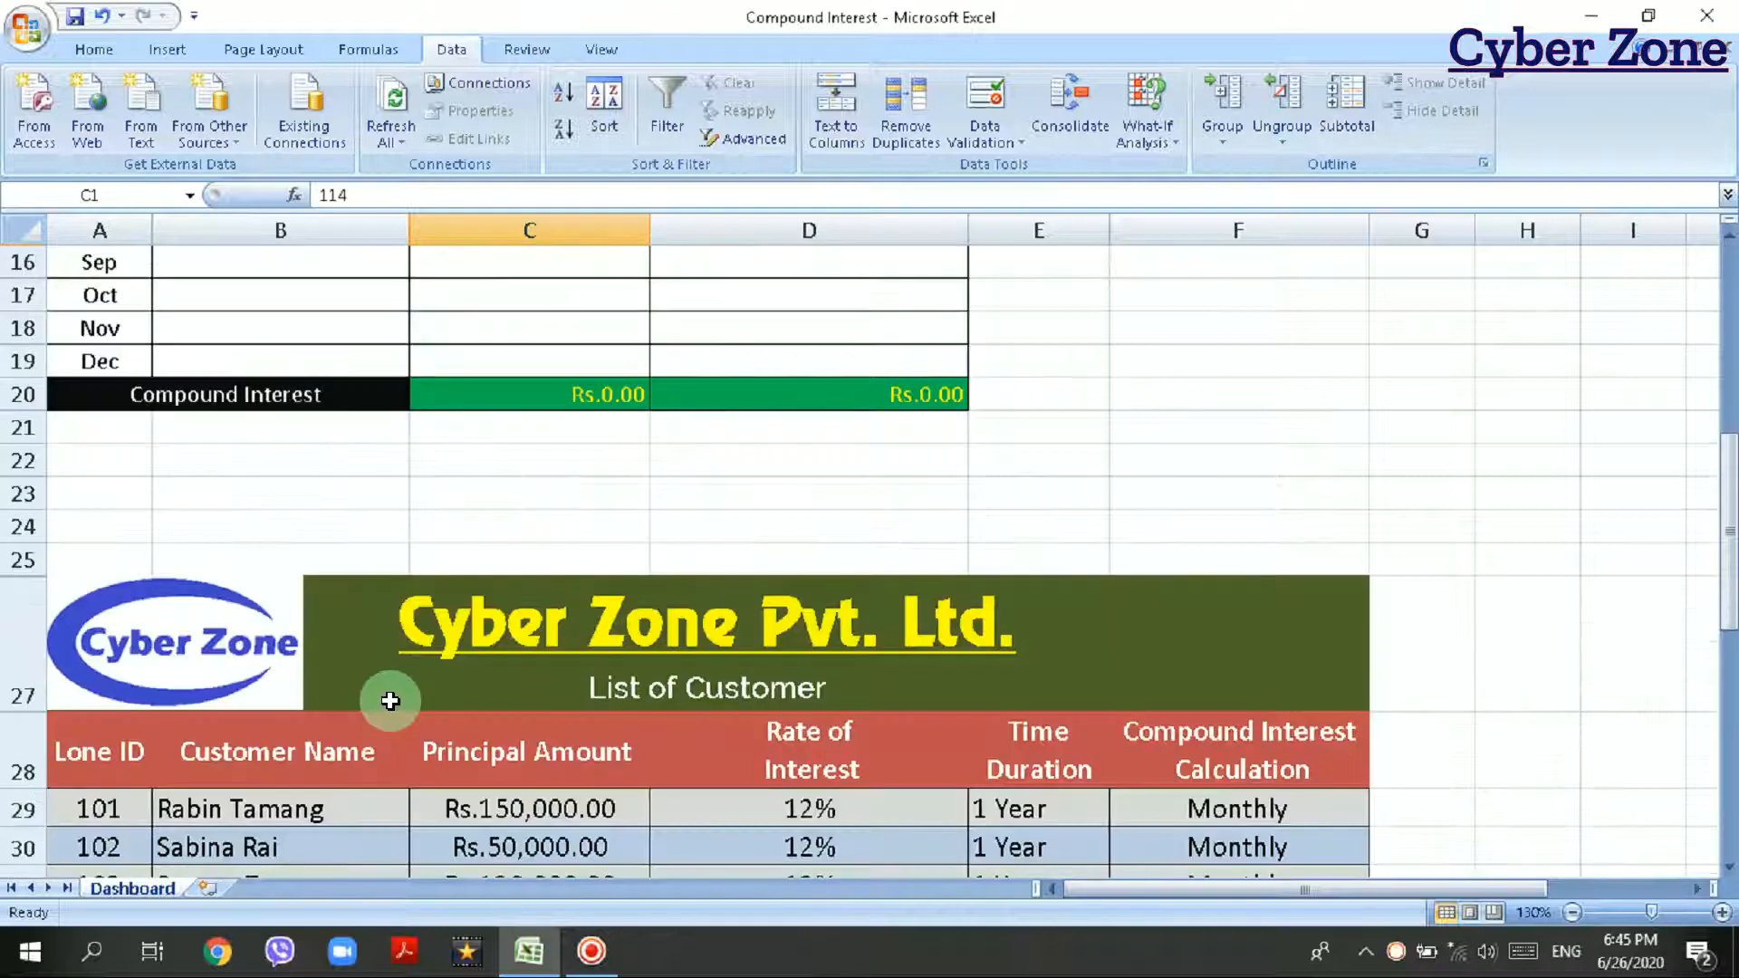
scroll(391, 700, "down", 4)
scroll(380, 686, "up", 9)
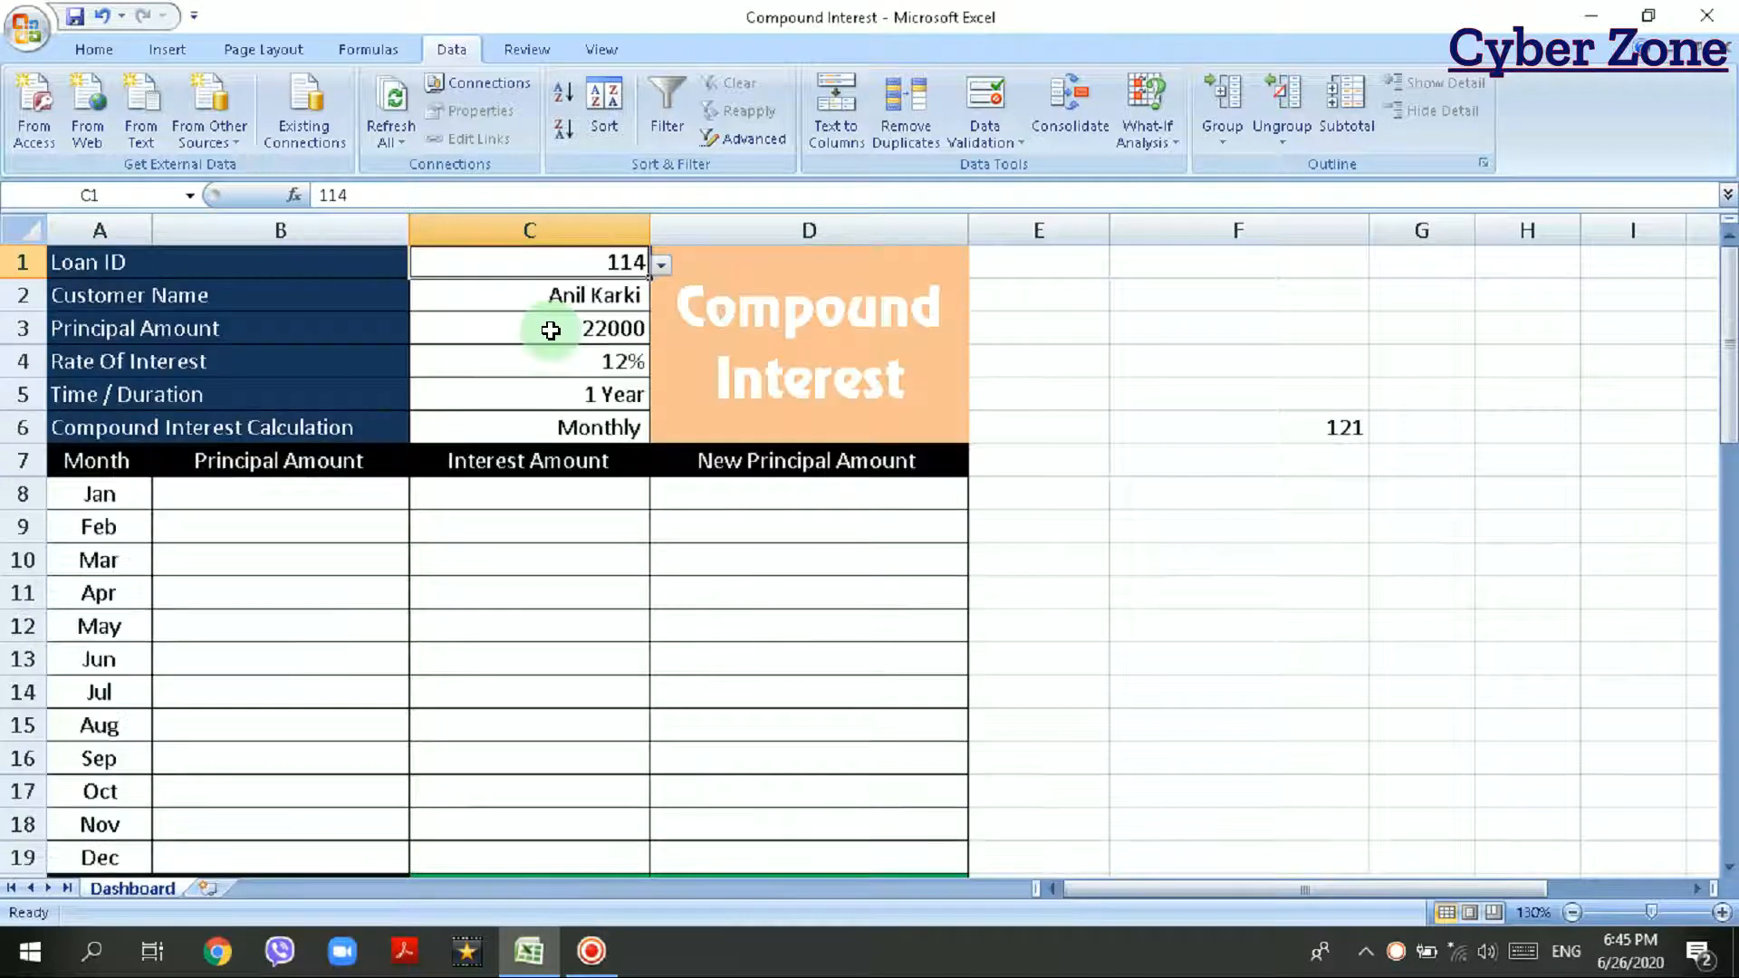
scroll(424, 522, "down", 11)
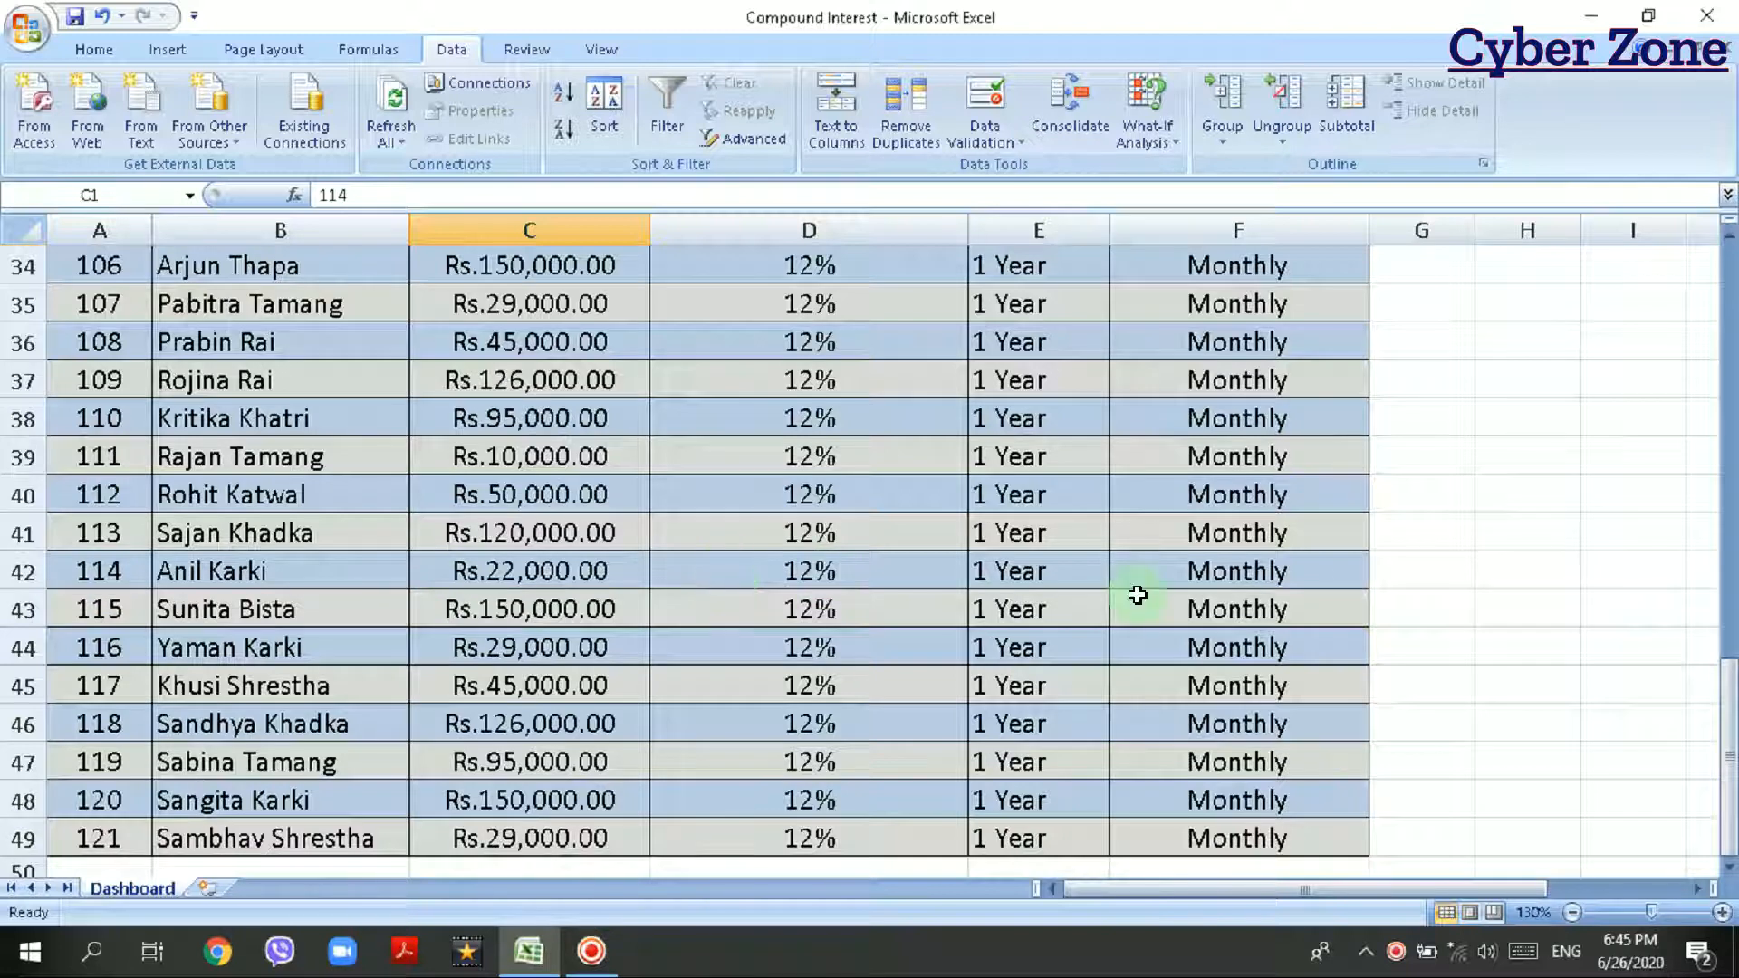
scroll(1295, 580, "up", 11)
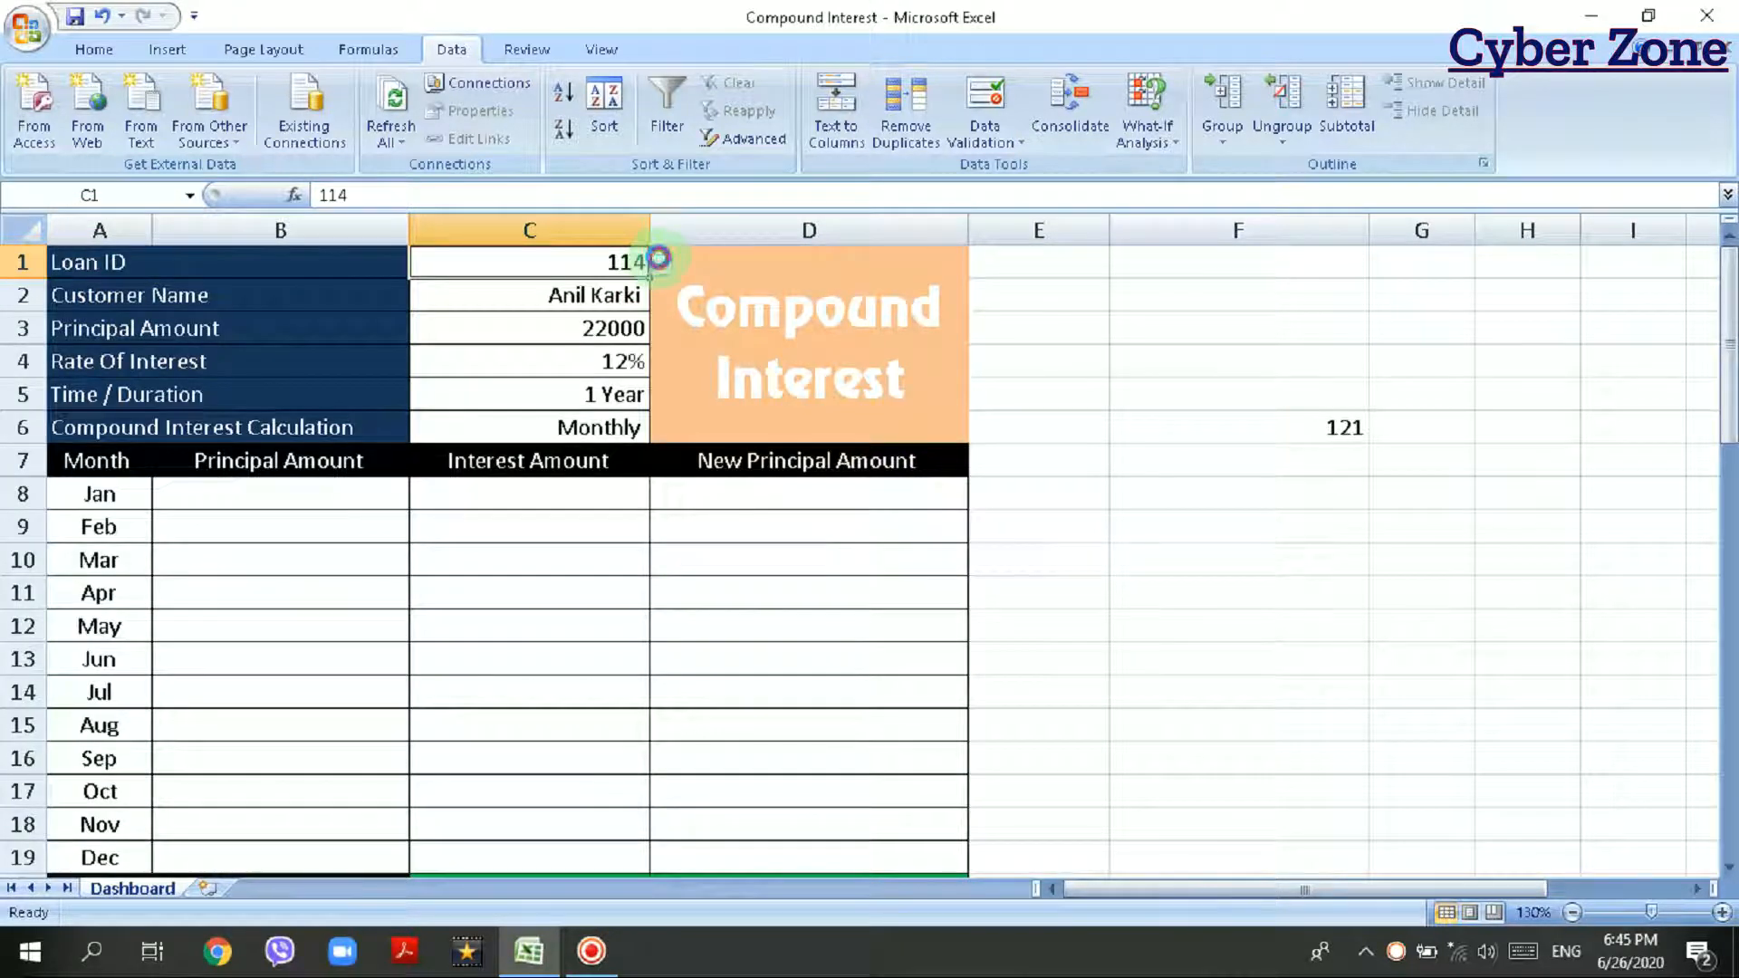
Set C1 to the Loan ID from list row 48 and compare the loan details with that customer's entry
left_click(661, 262)
left_click(366, 409)
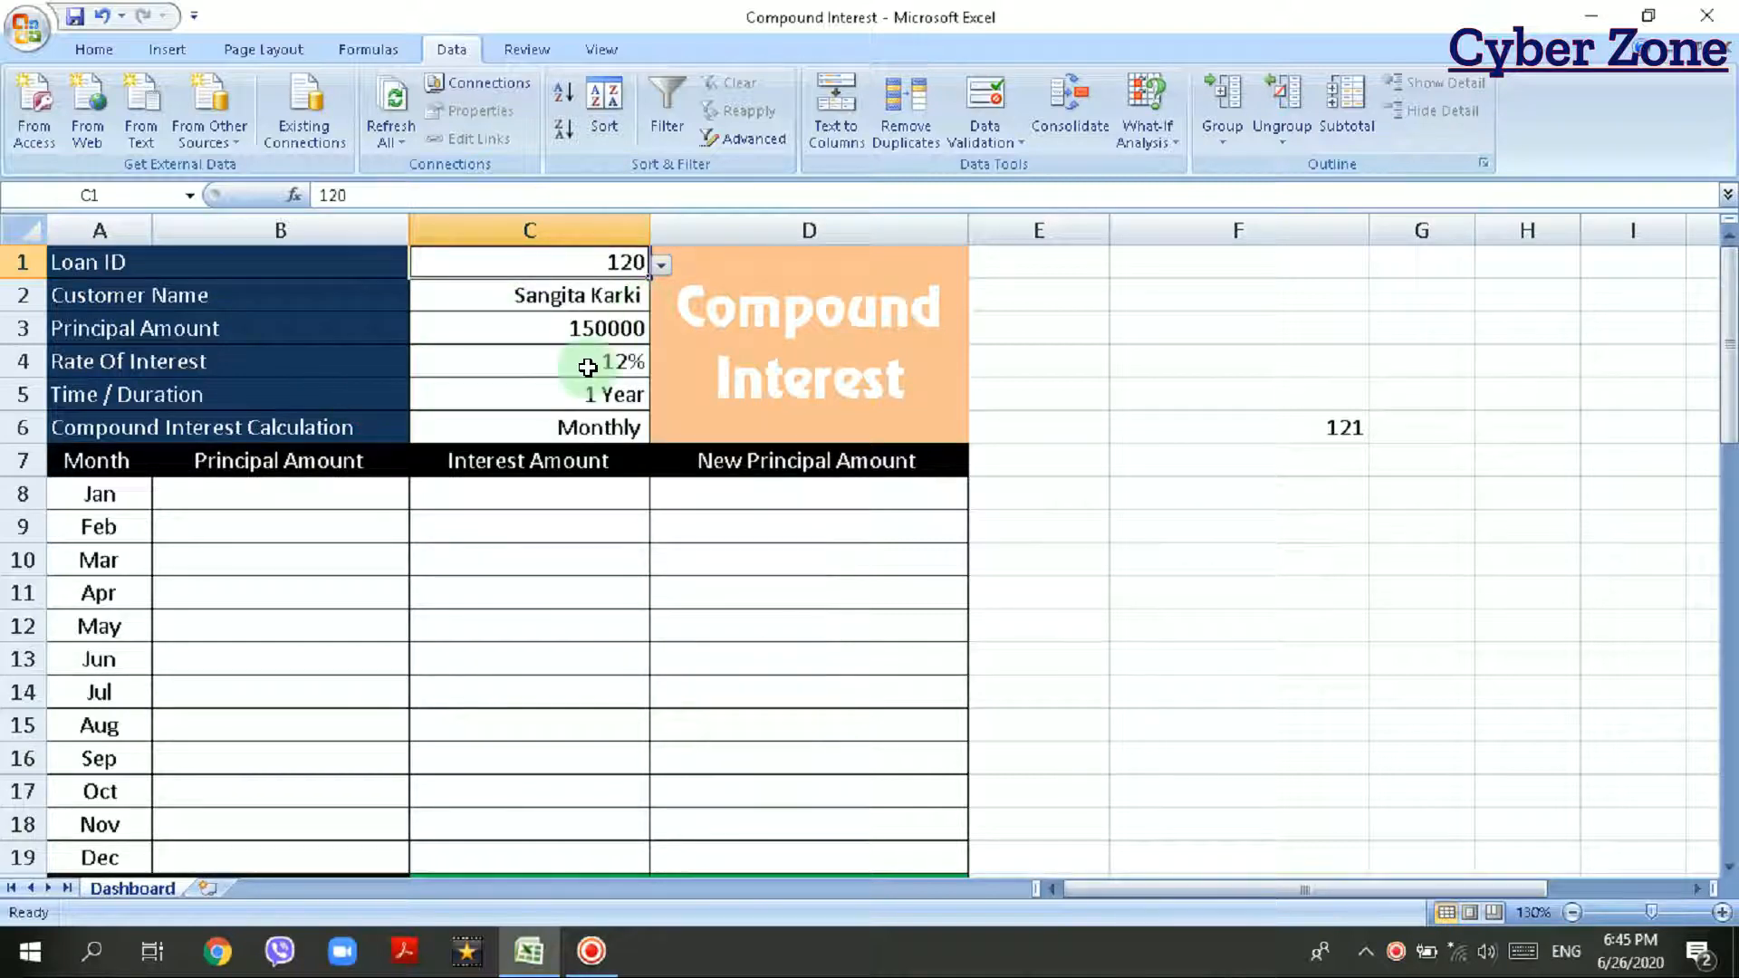
scroll(588, 367, "down", 12)
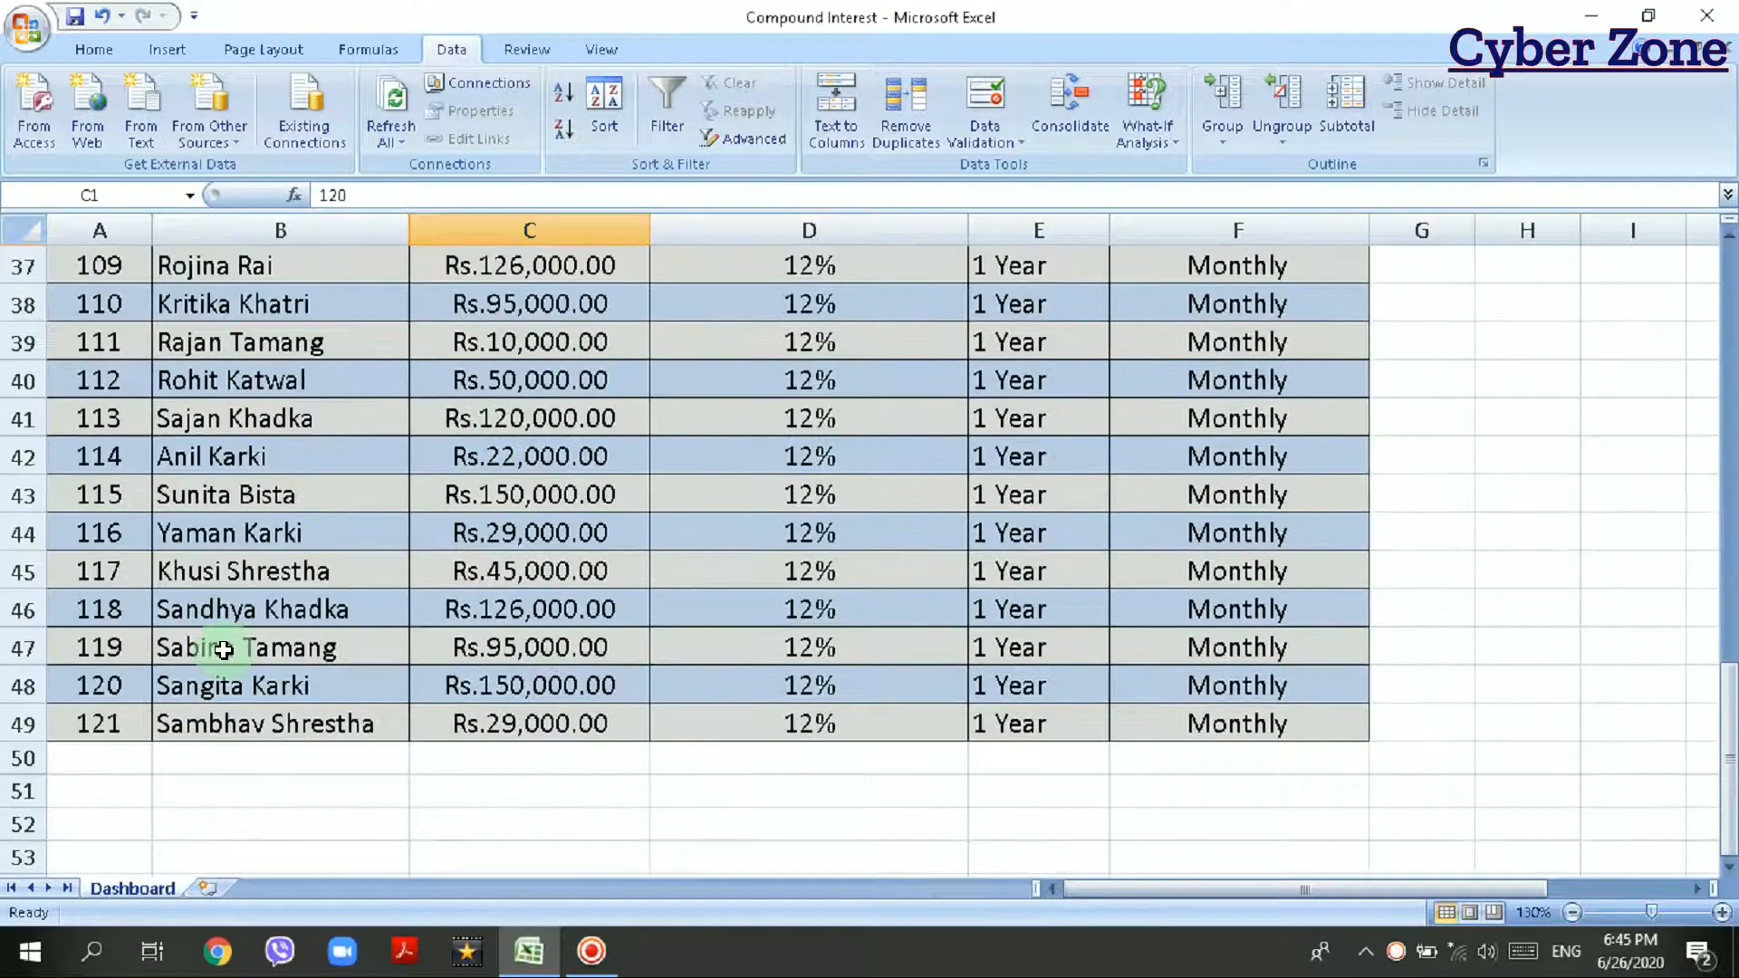
scroll(407, 706, "up", 11)
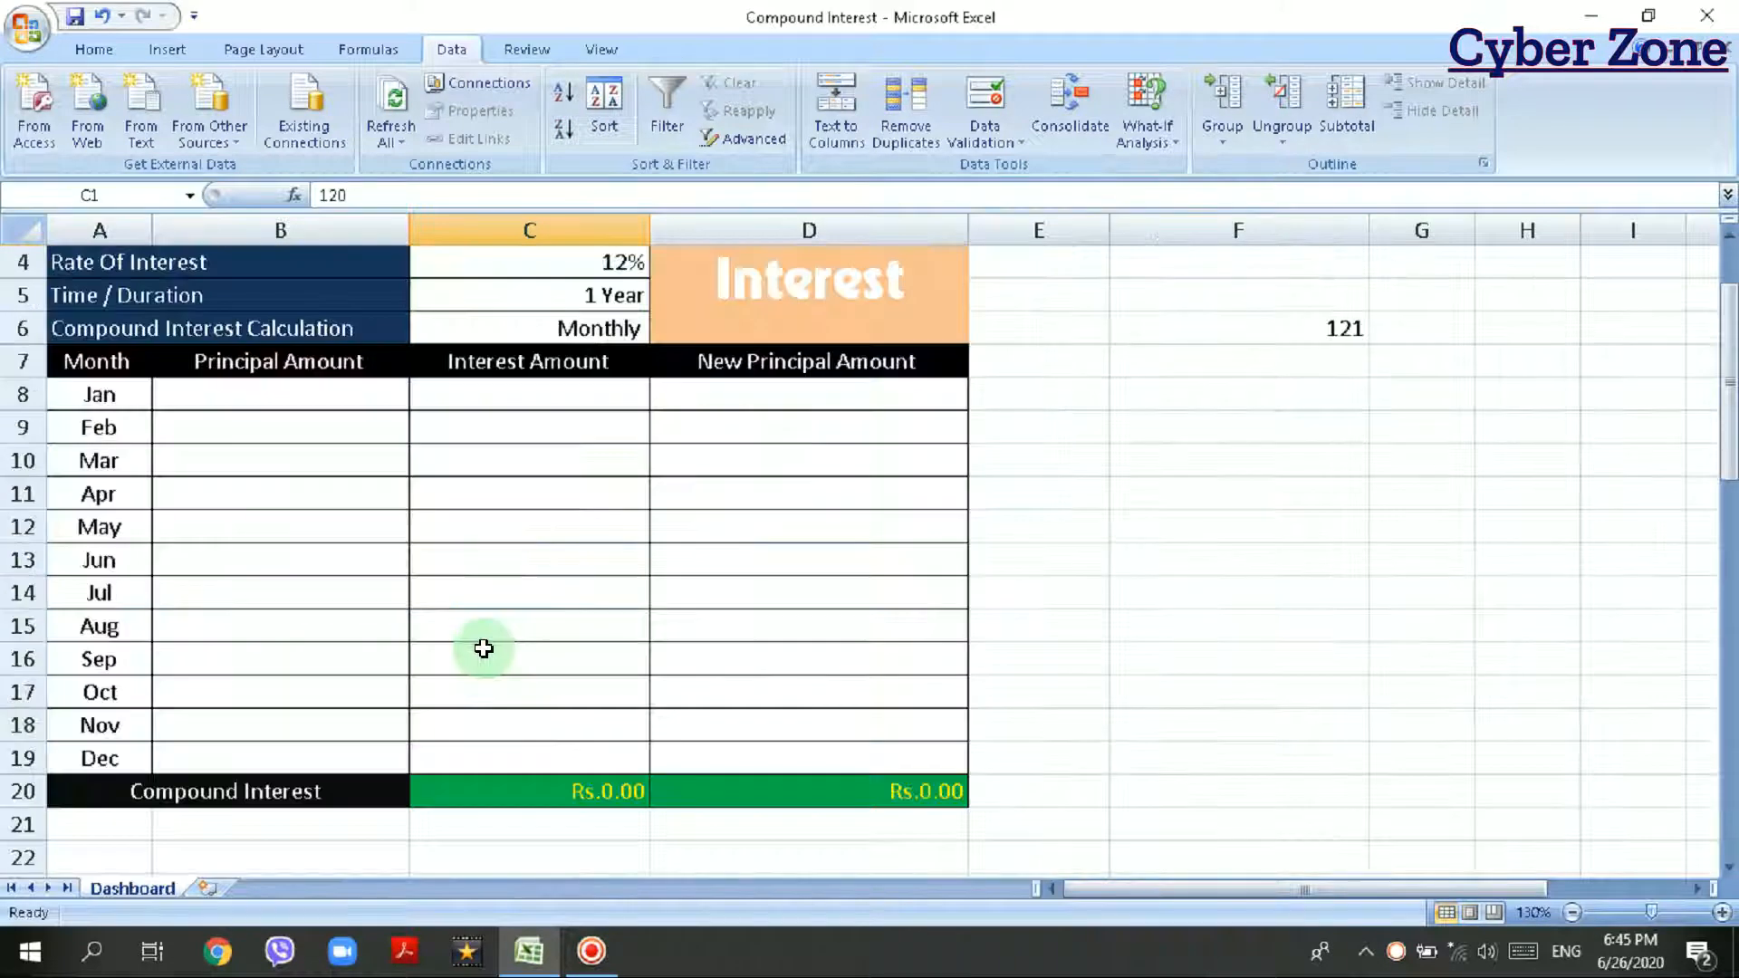
scroll(483, 648, "up", 1)
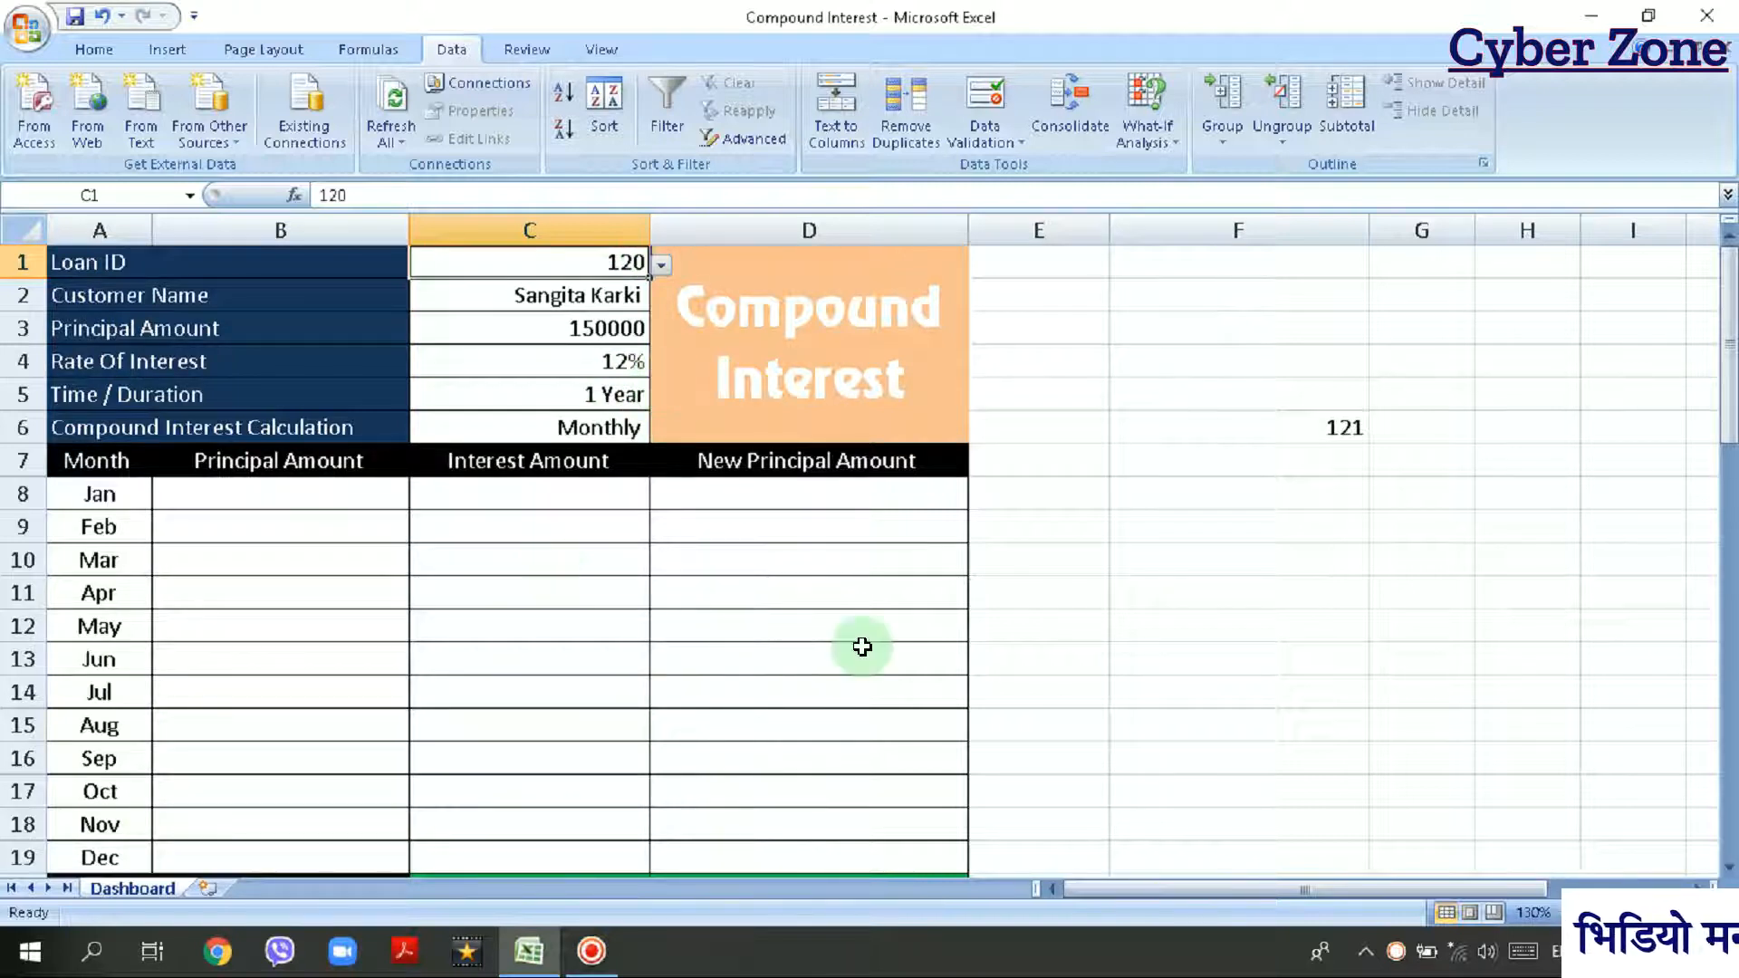
Clear the existing formulas from C20 and D20 in the Compound Interest total row
scroll(610, 670, "down", 4)
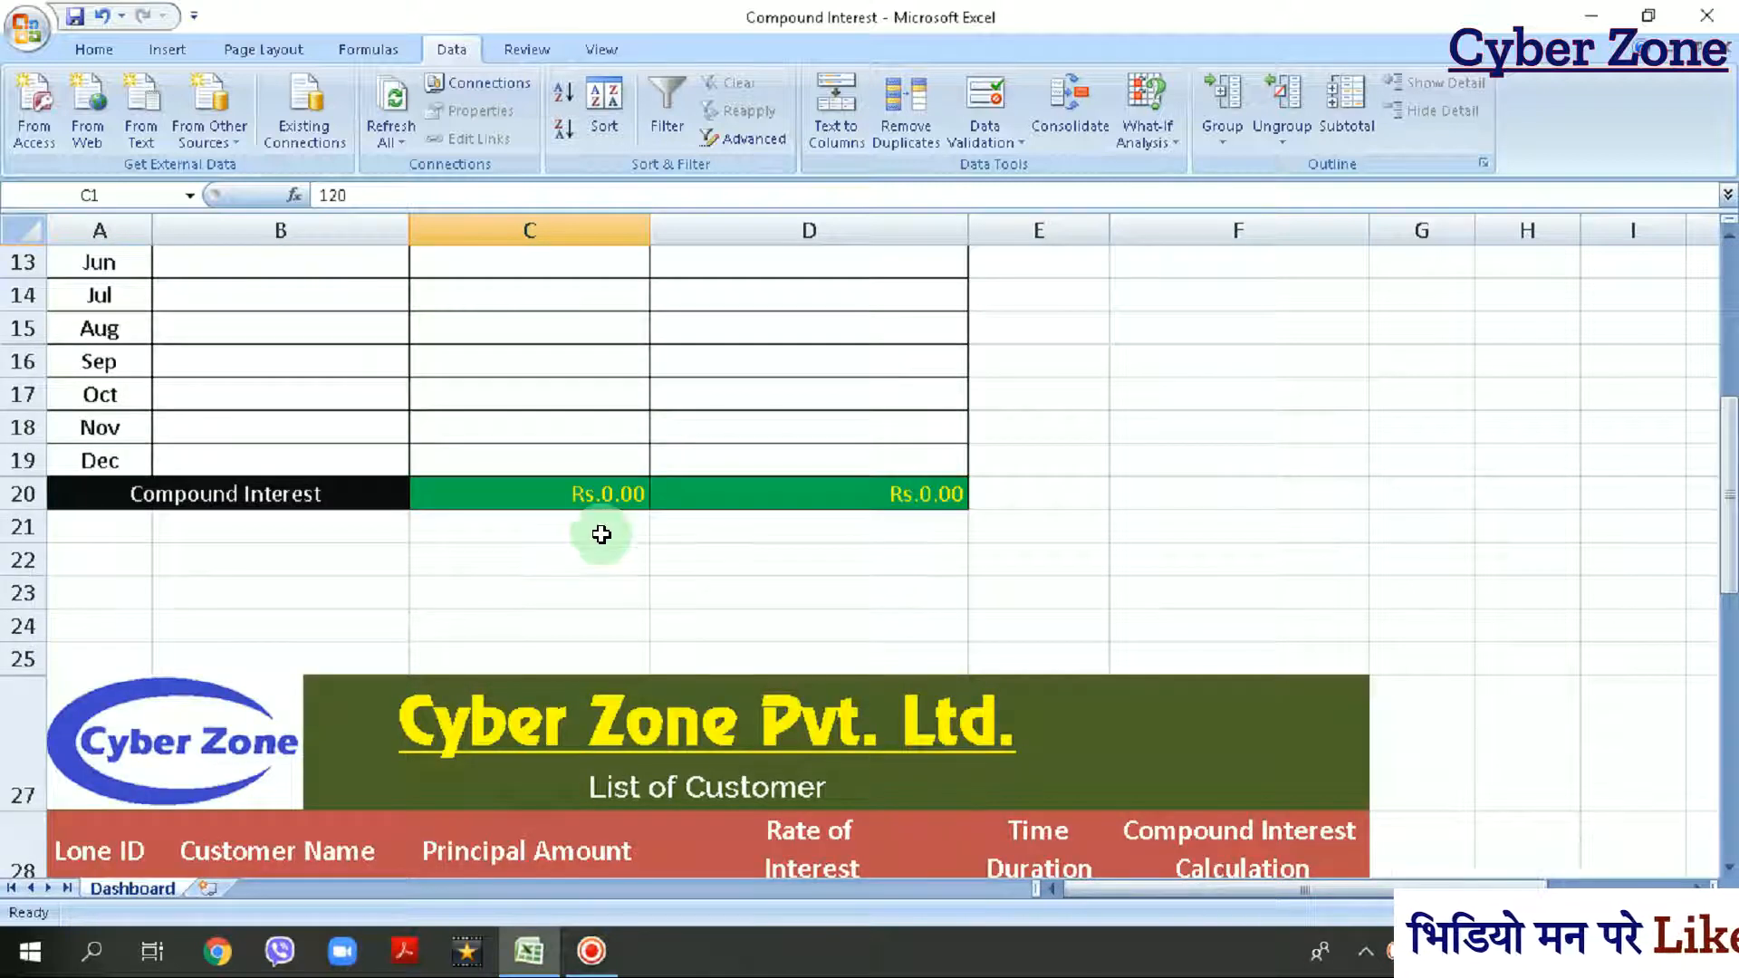
left_click(592, 496)
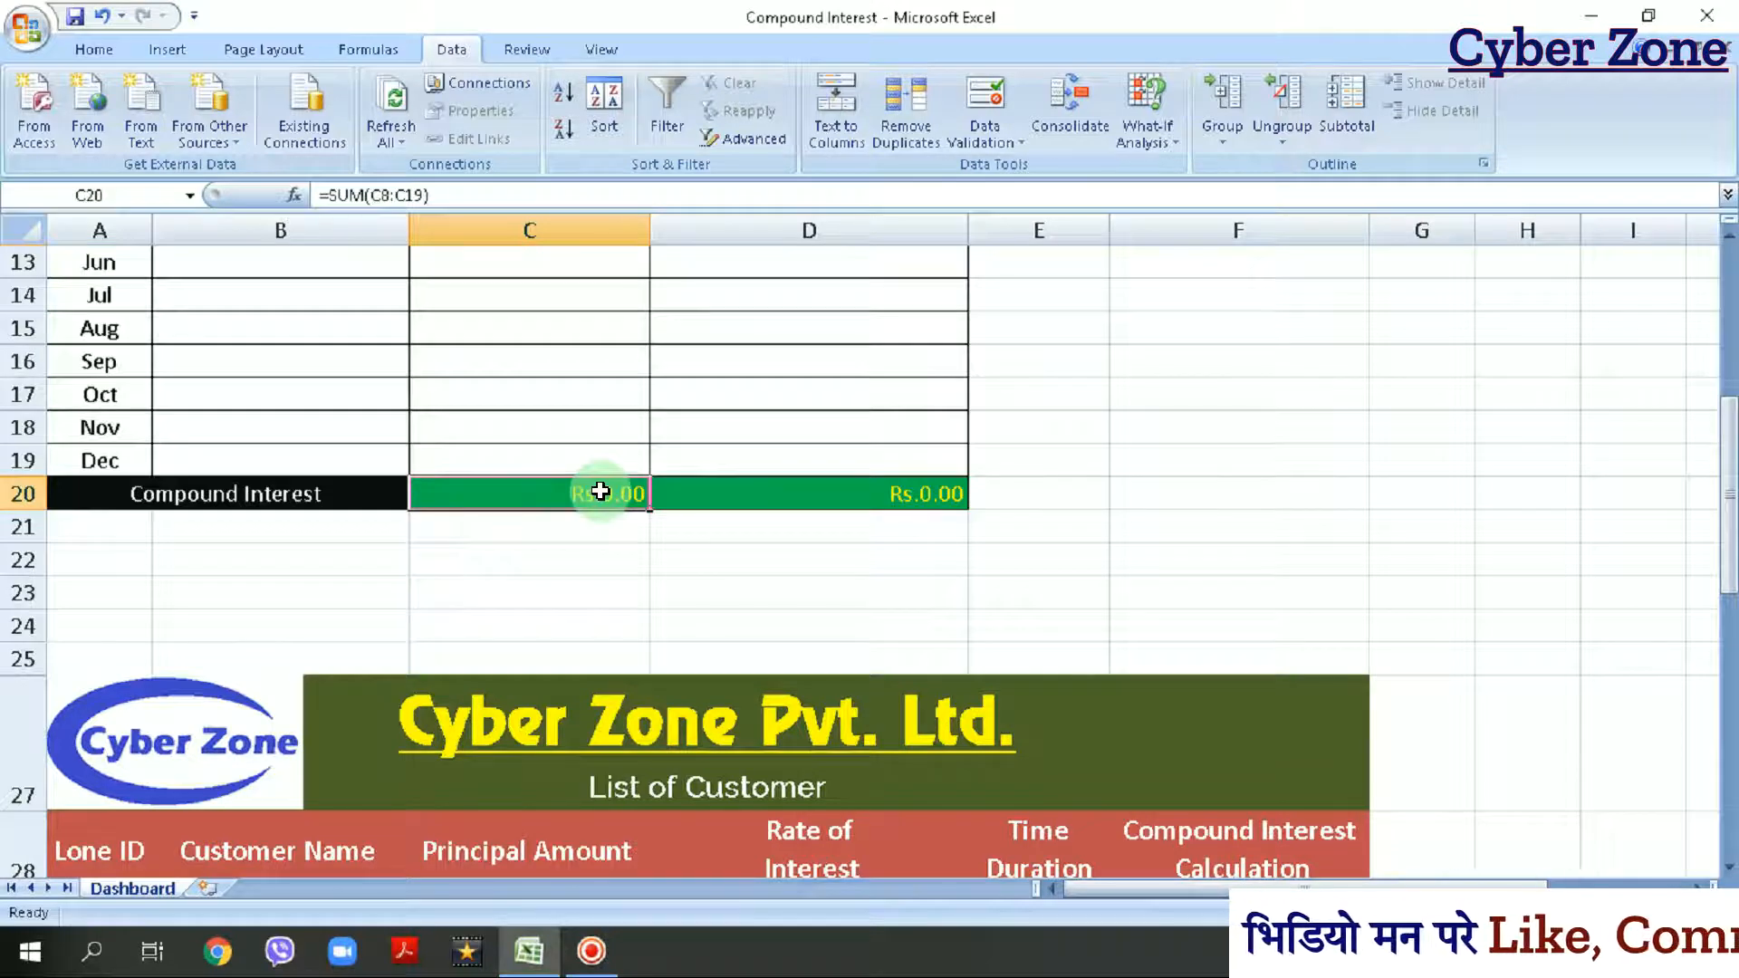
key("Delete")
left_click(729, 492)
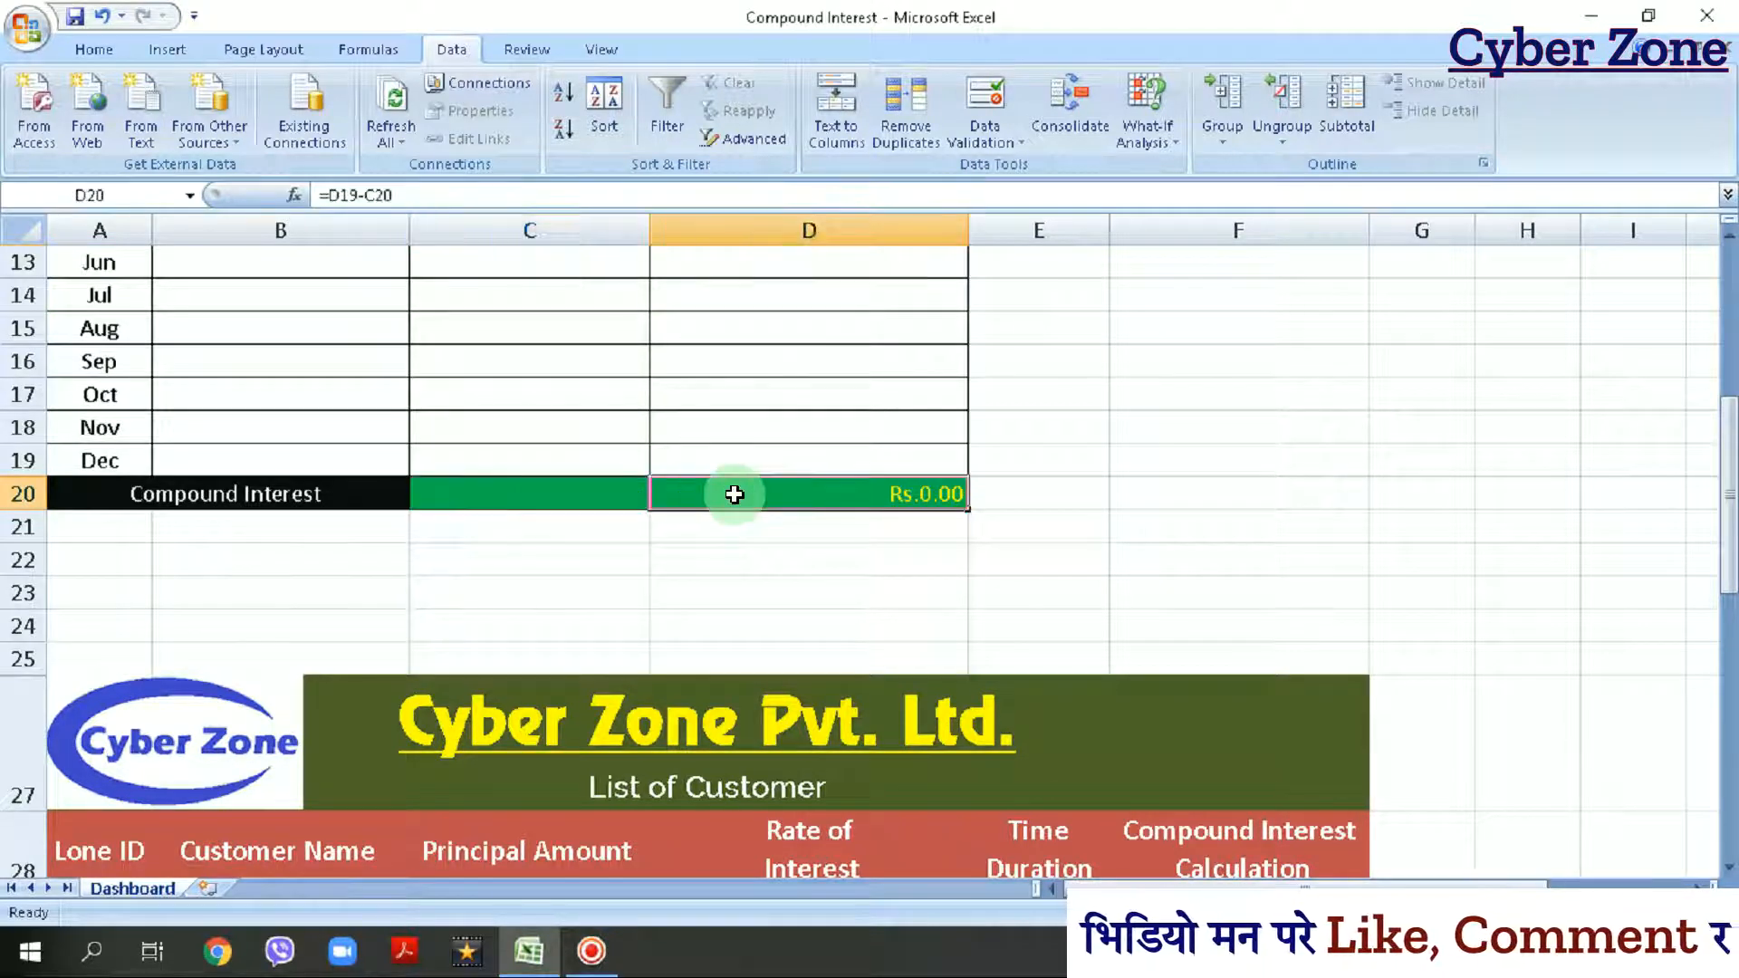
key("Delete")
scroll(622, 574, "up", 4)
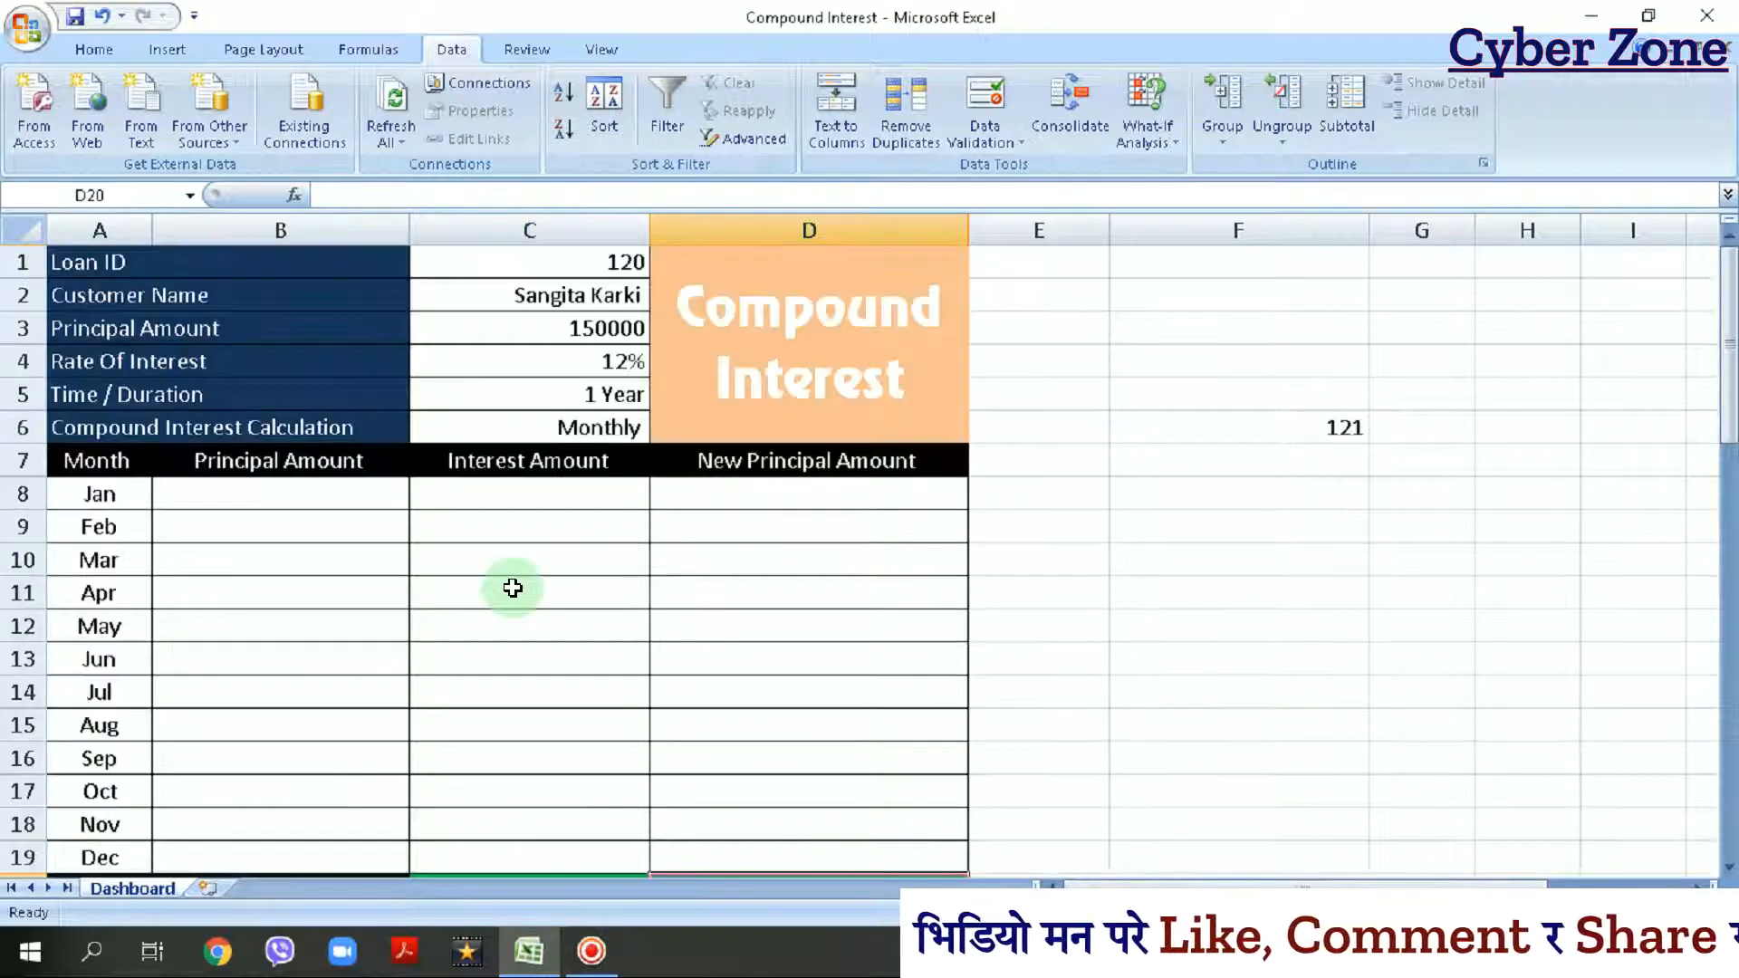
Enter =C3 in B8 as January's principal amount
left_click(357, 503)
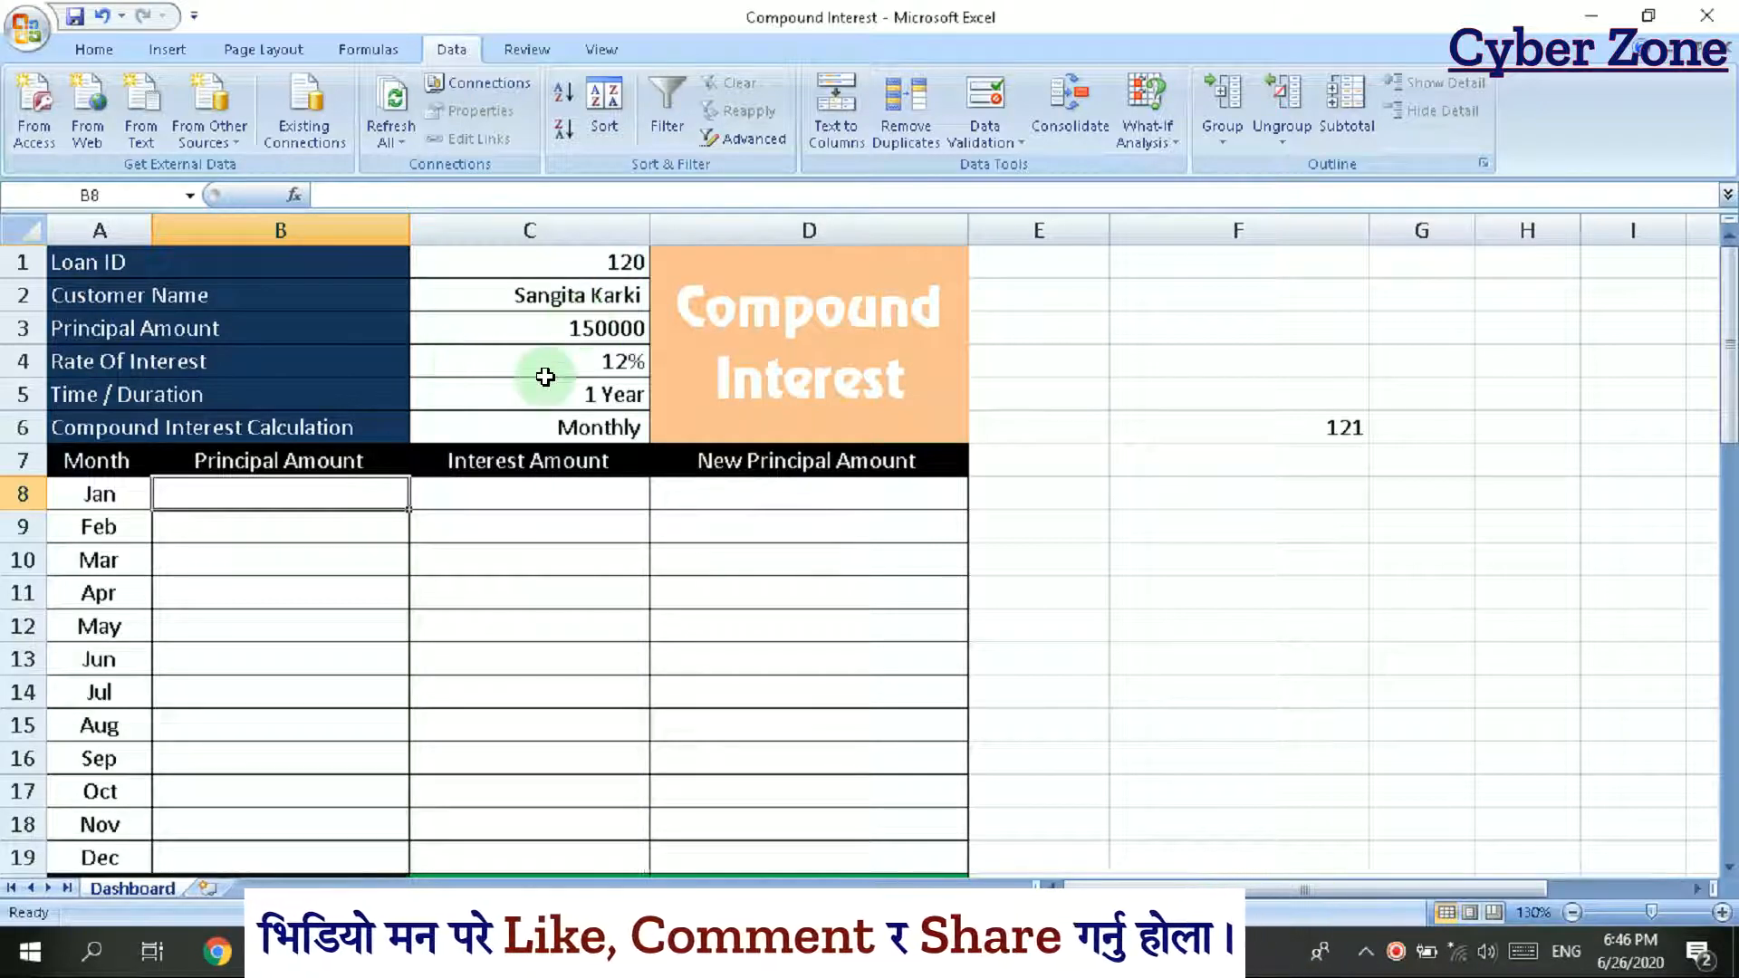
type("=")
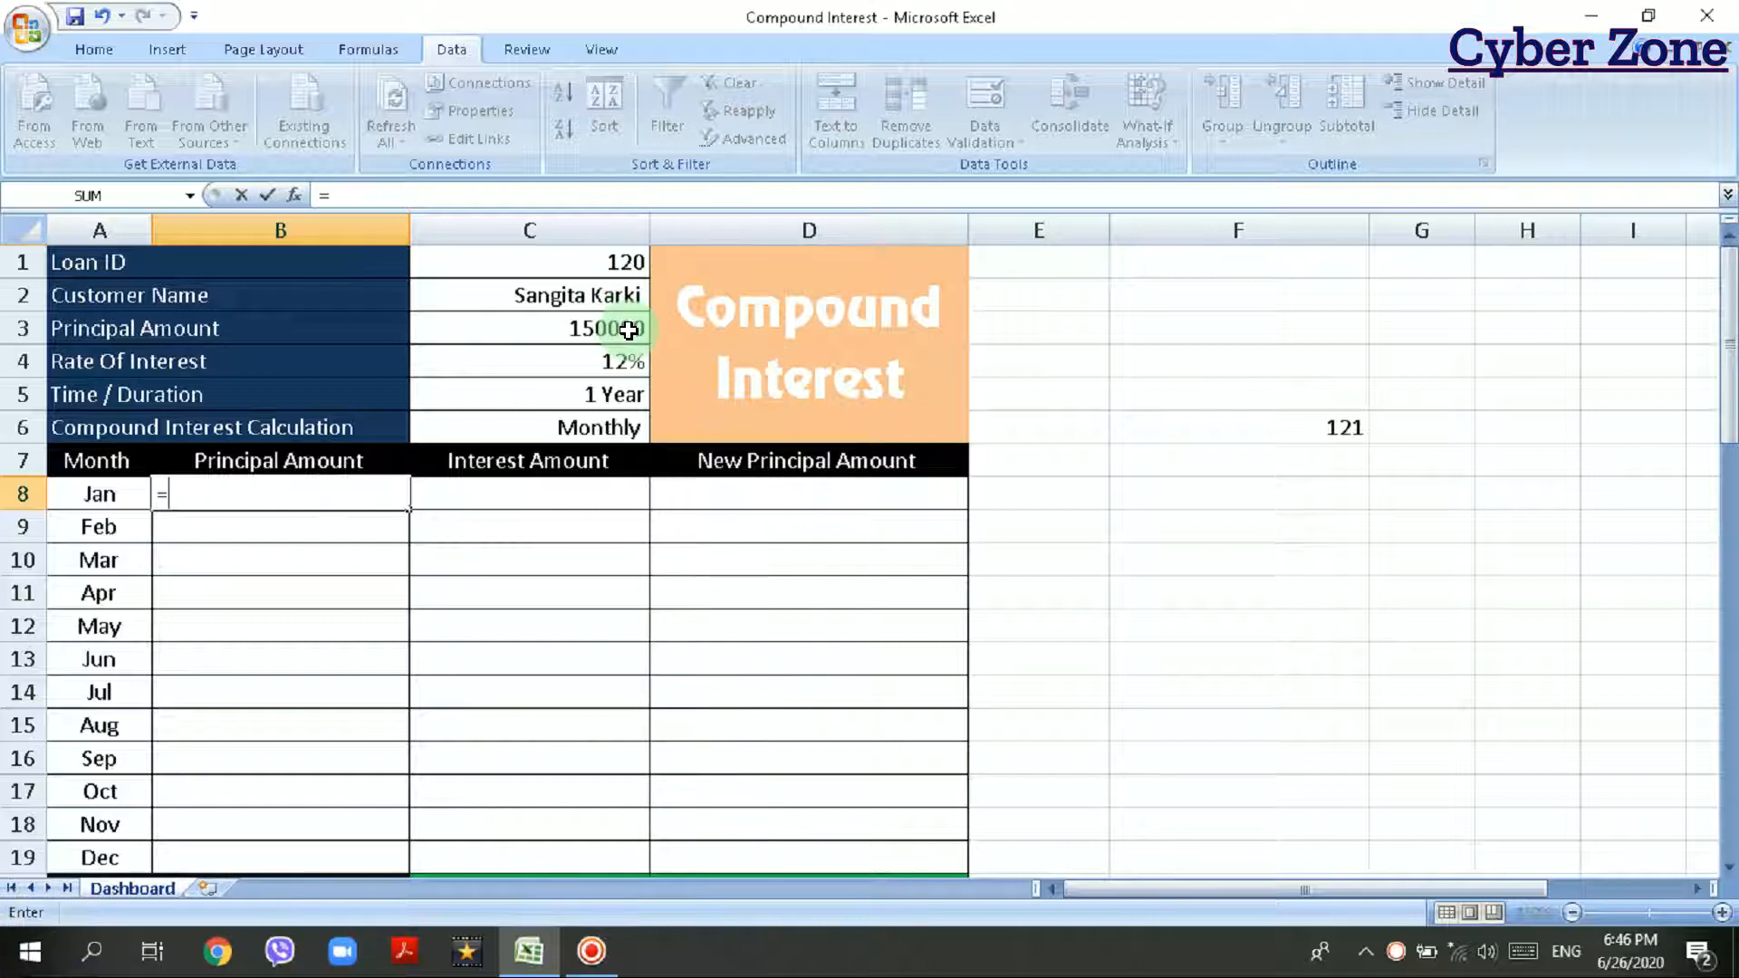
left_click(484, 322)
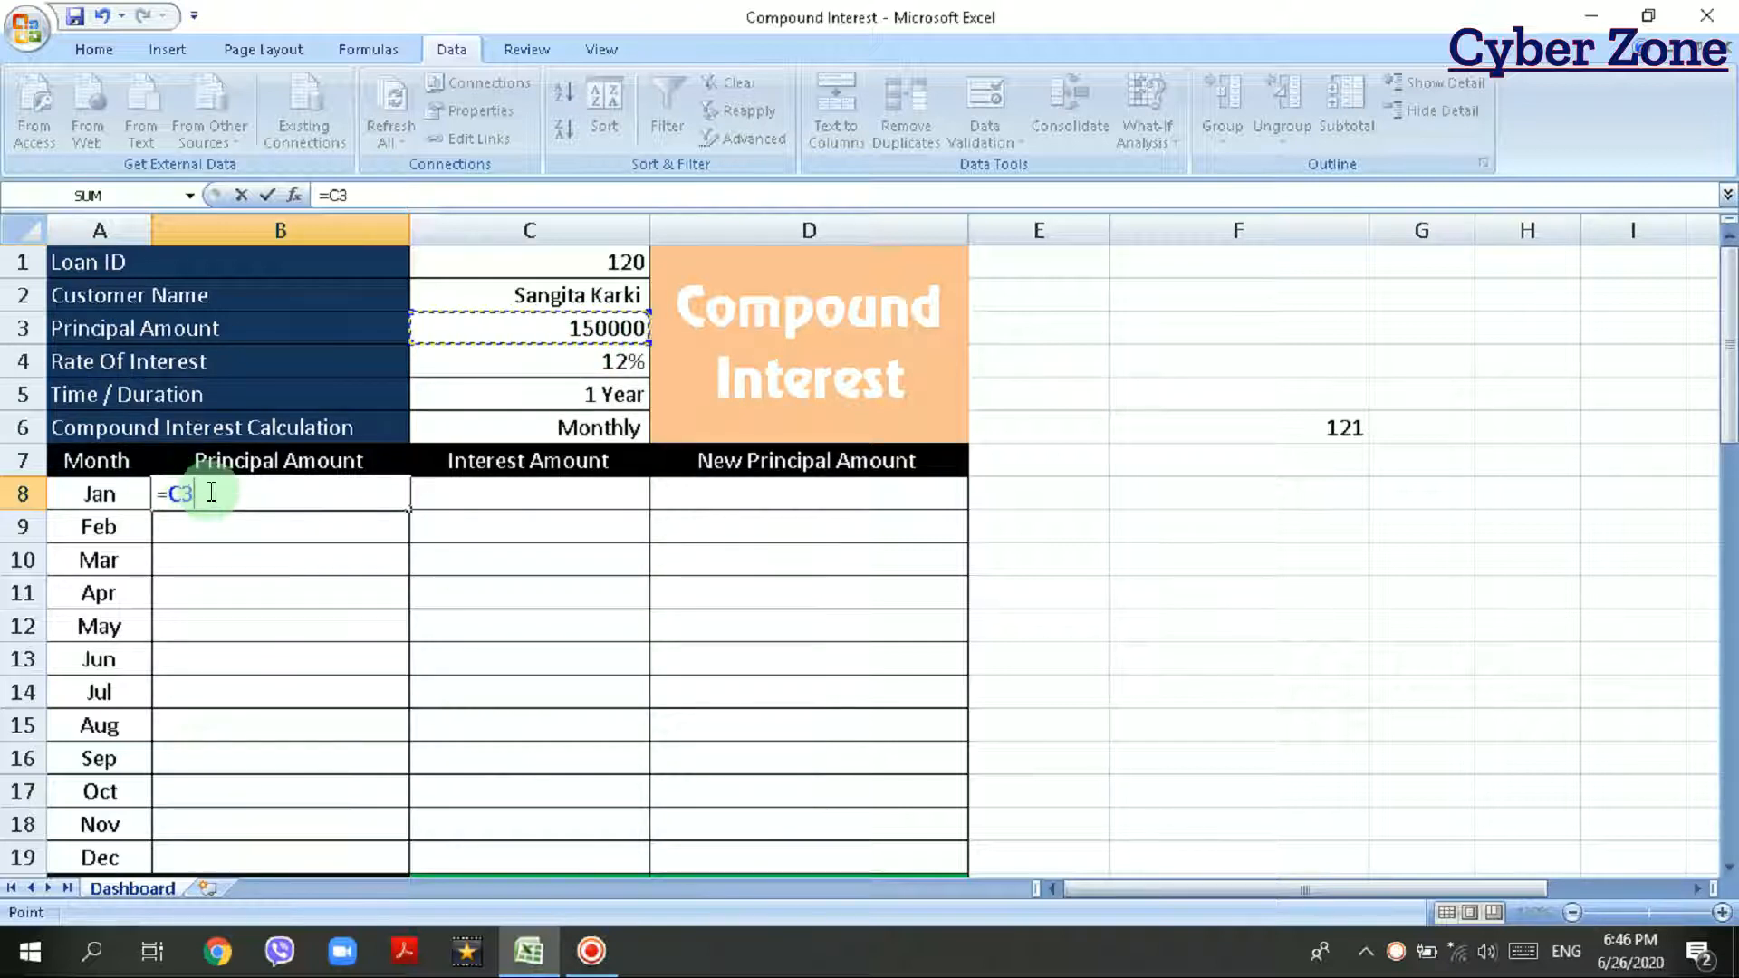
key("Return")
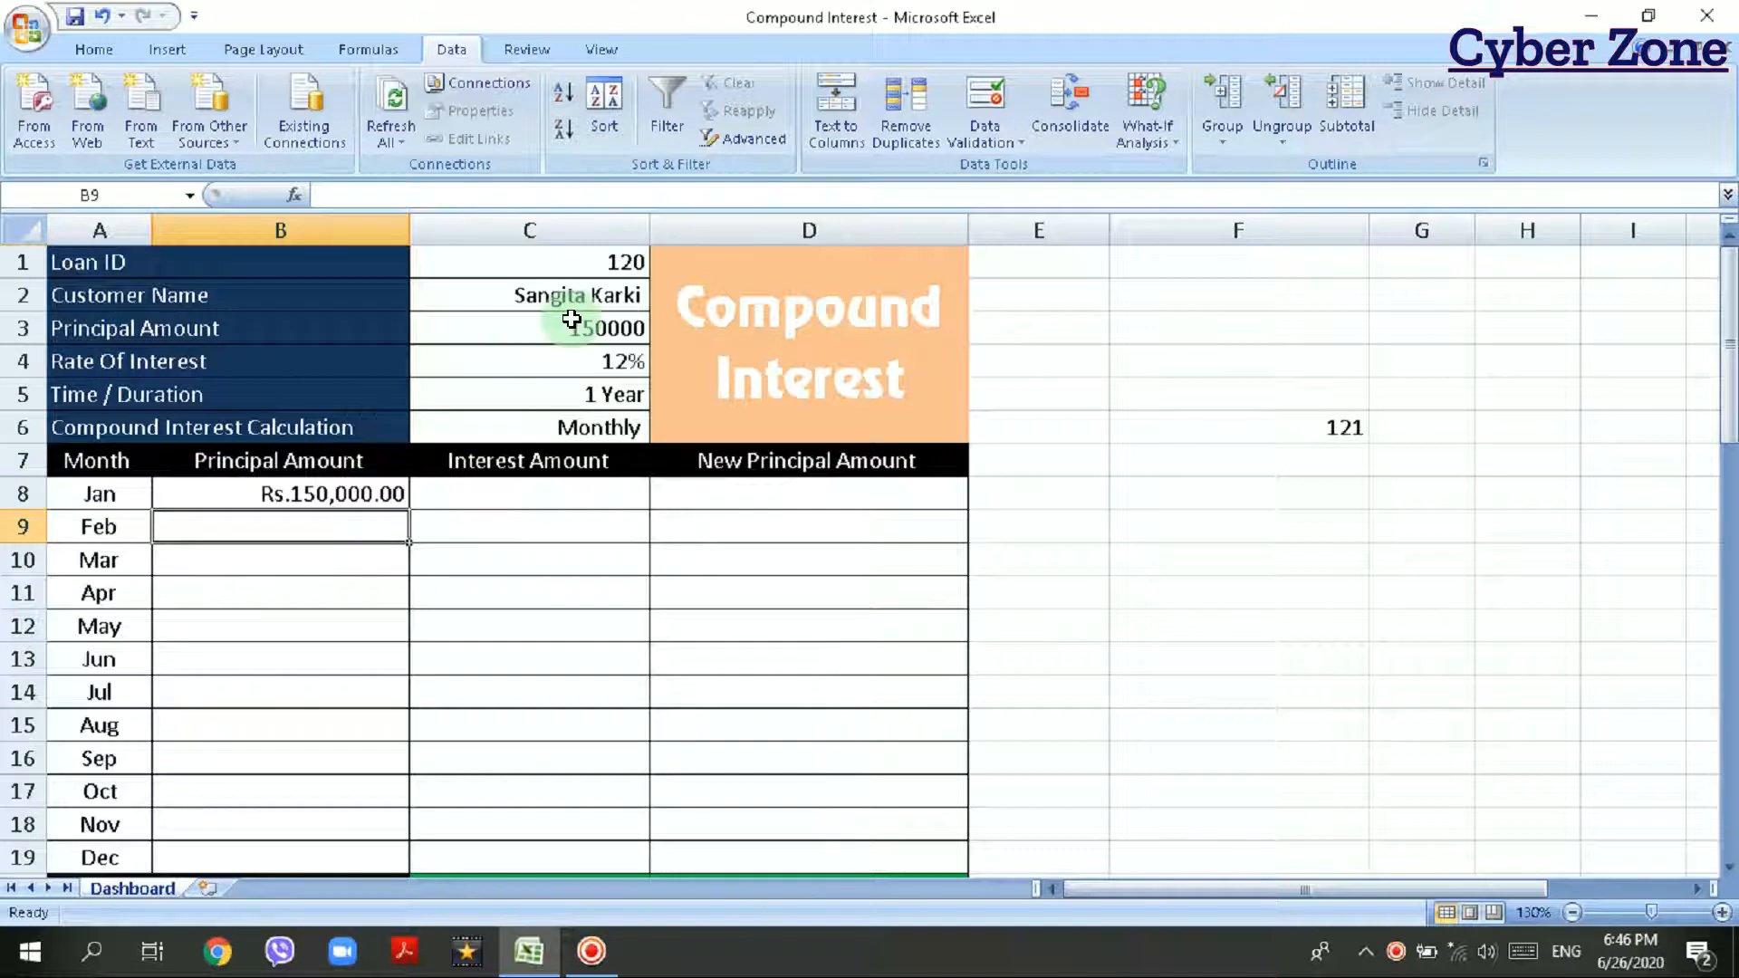
Test the principal in B8 by setting C1 to the Loan ID from list row 44 and then the one from row 43
left_click(638, 262)
left_click(656, 267)
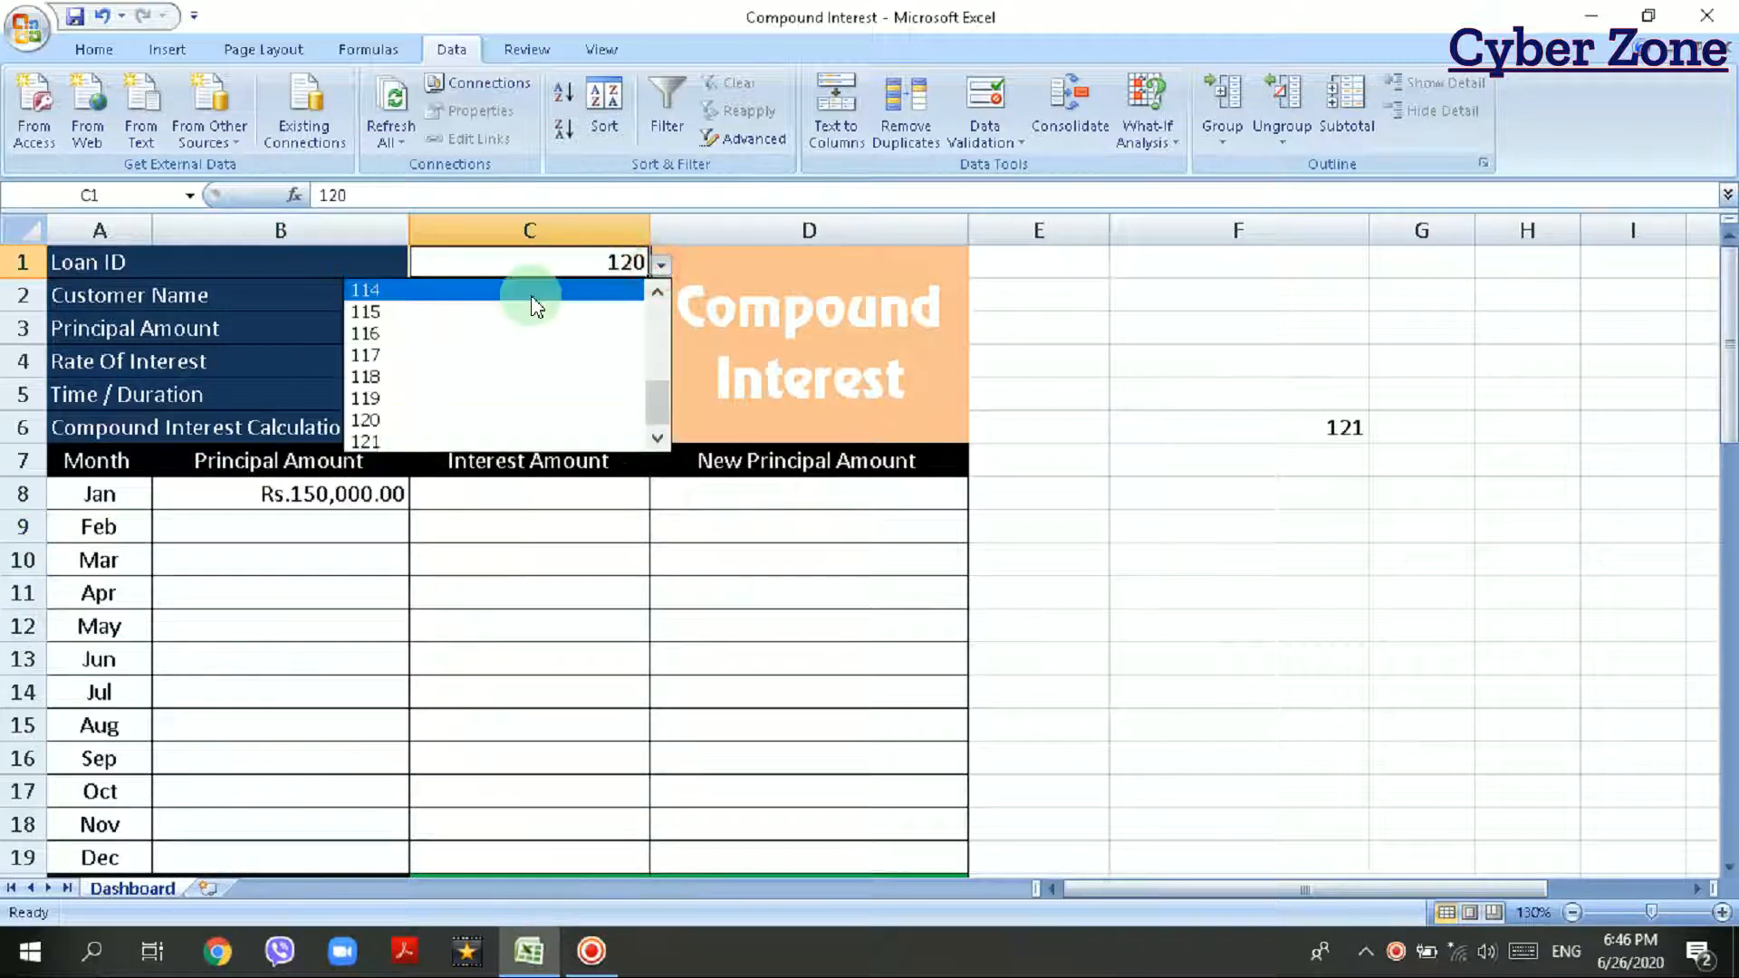
left_click(426, 340)
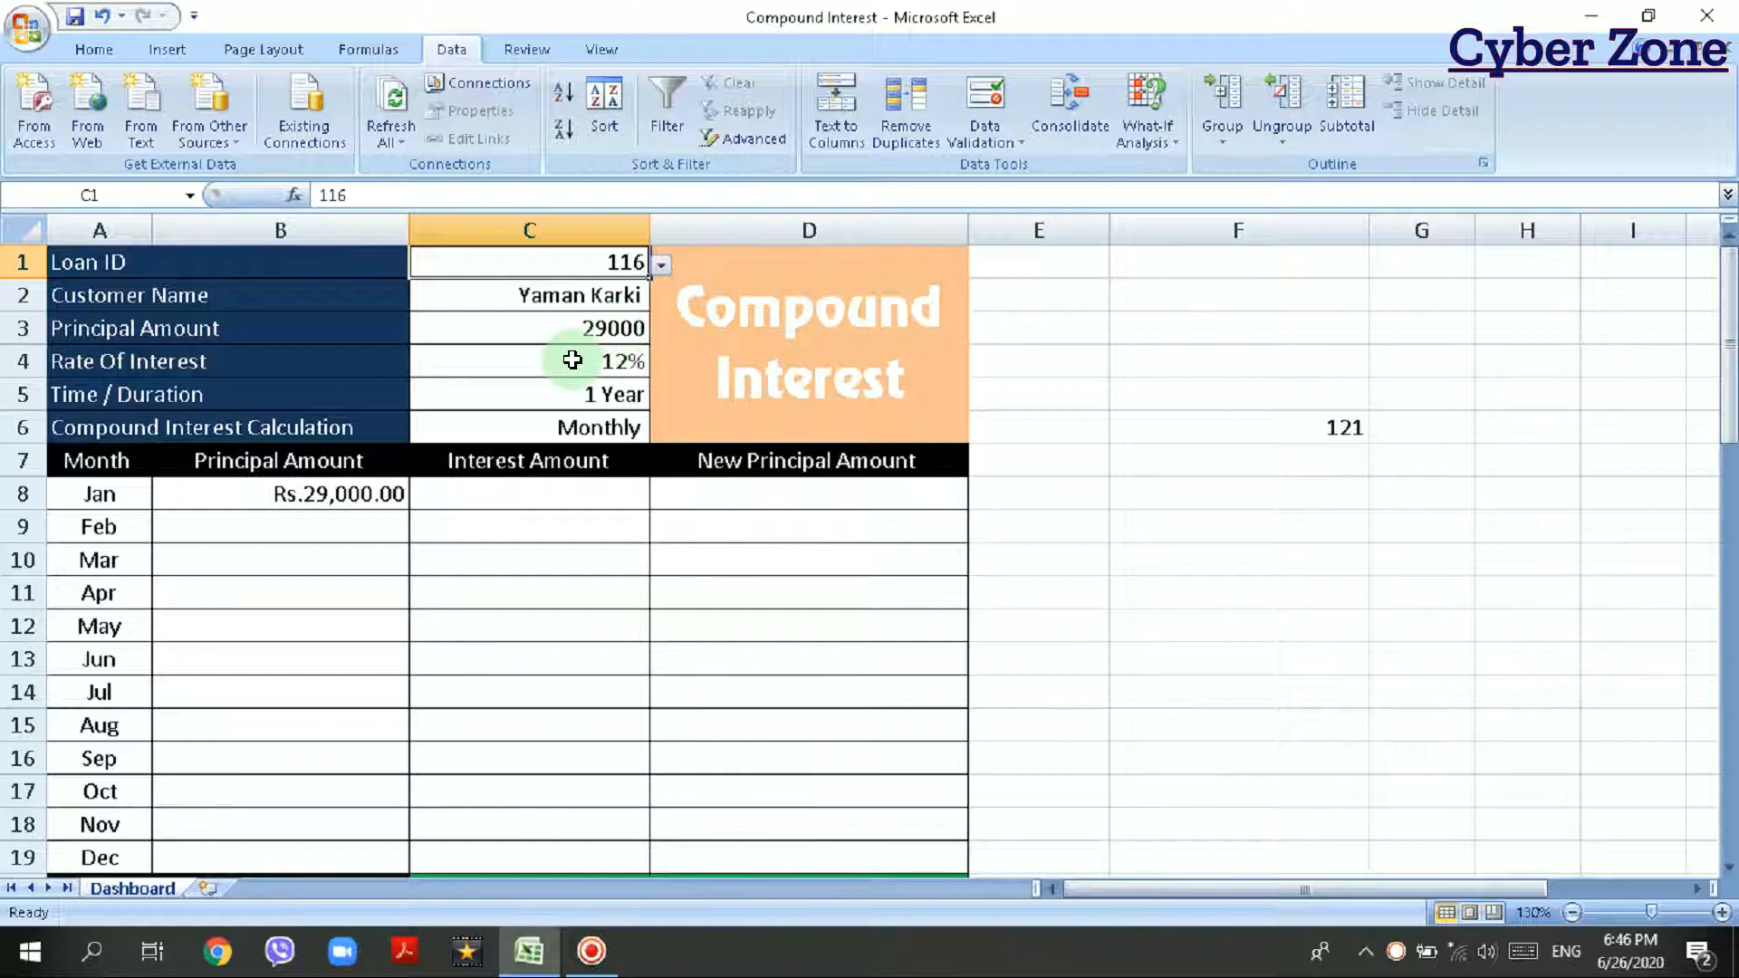
left_click(662, 267)
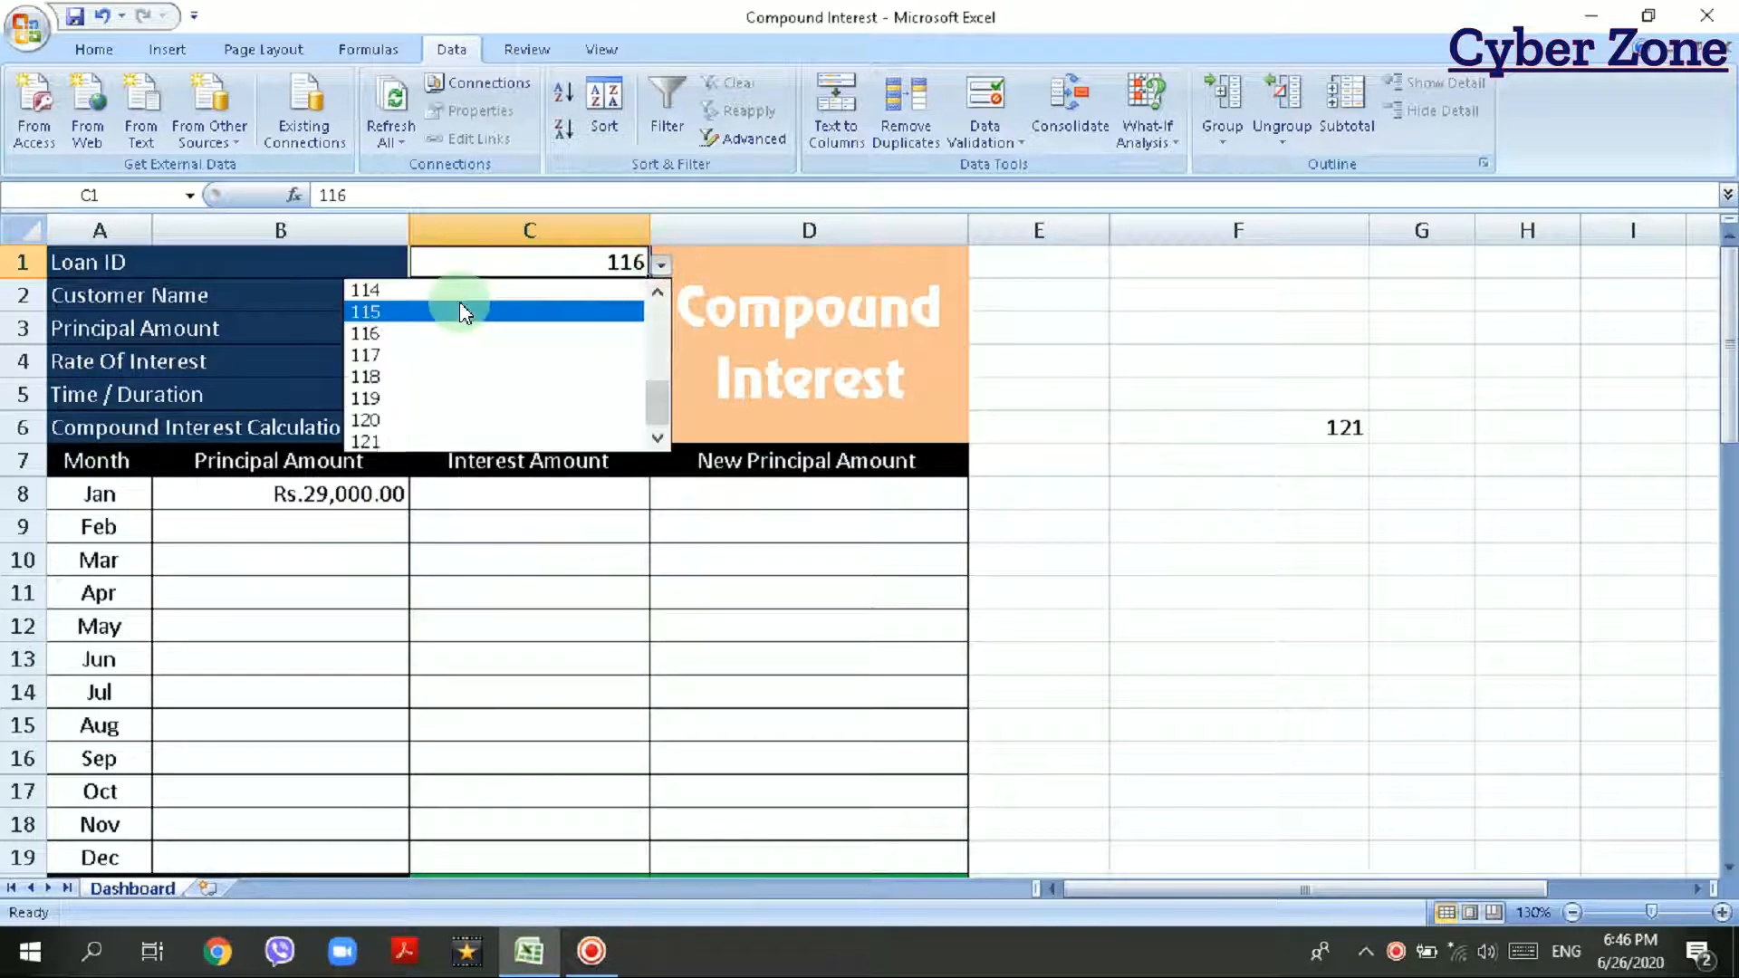
left_click(462, 312)
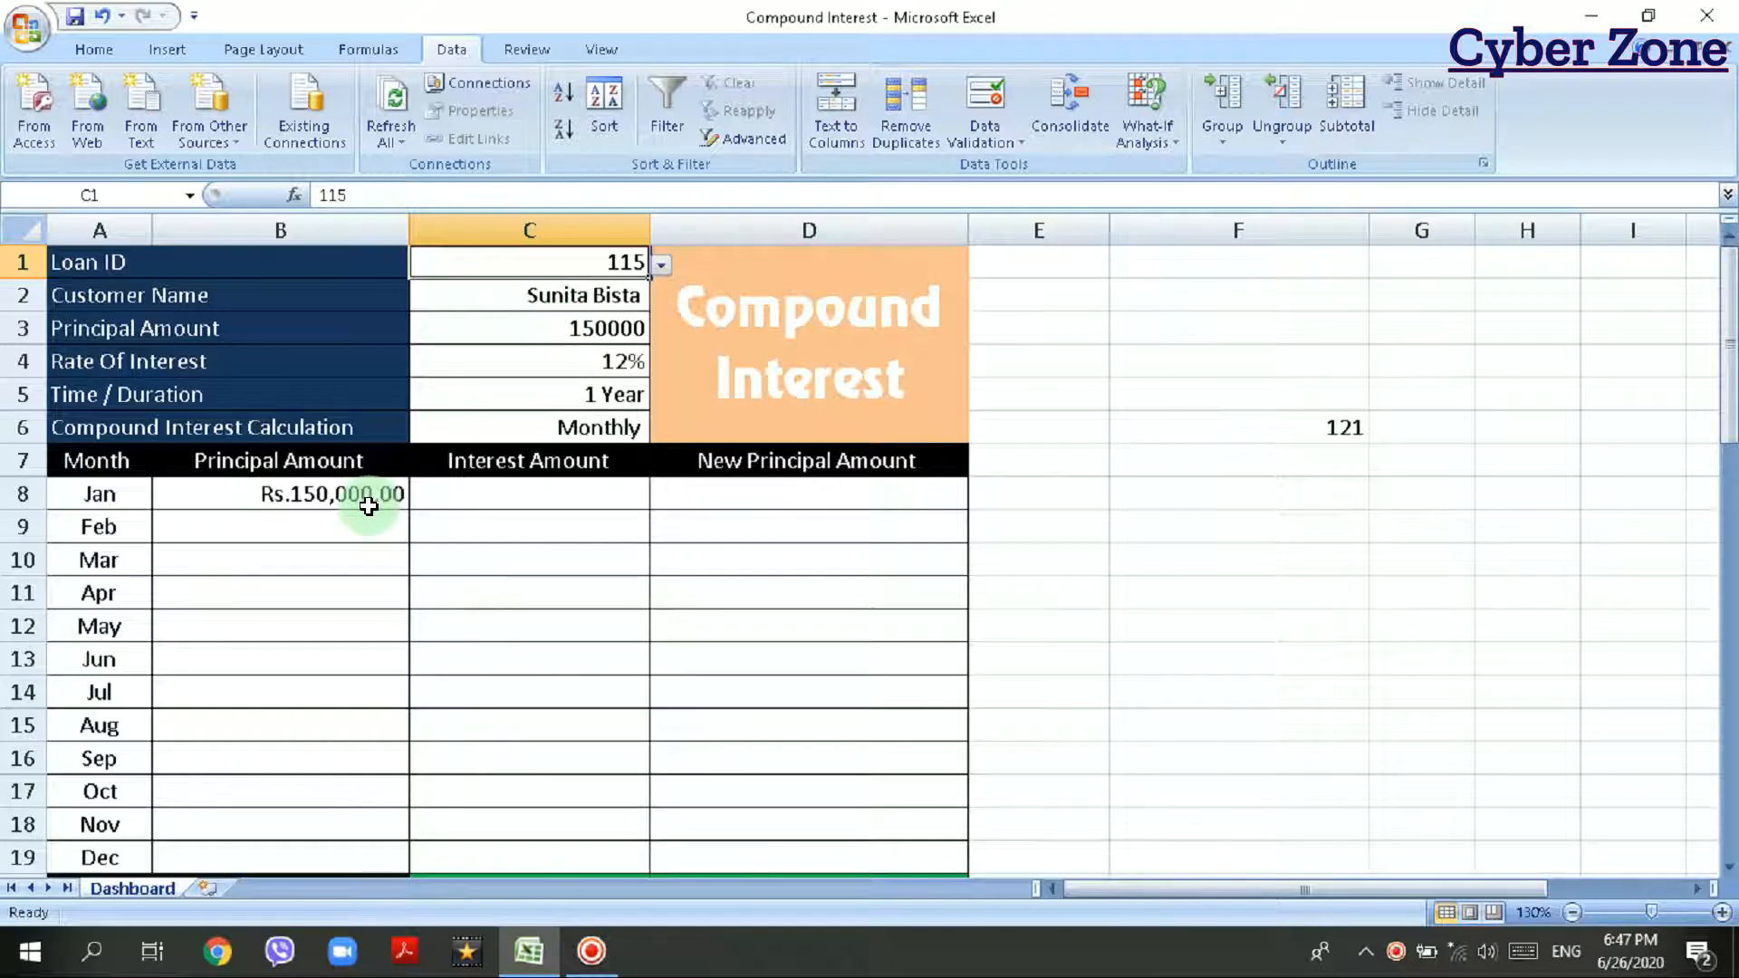
Enter =$C$4*B8*1/12 in C8 as January's interest amount
left_click(459, 495)
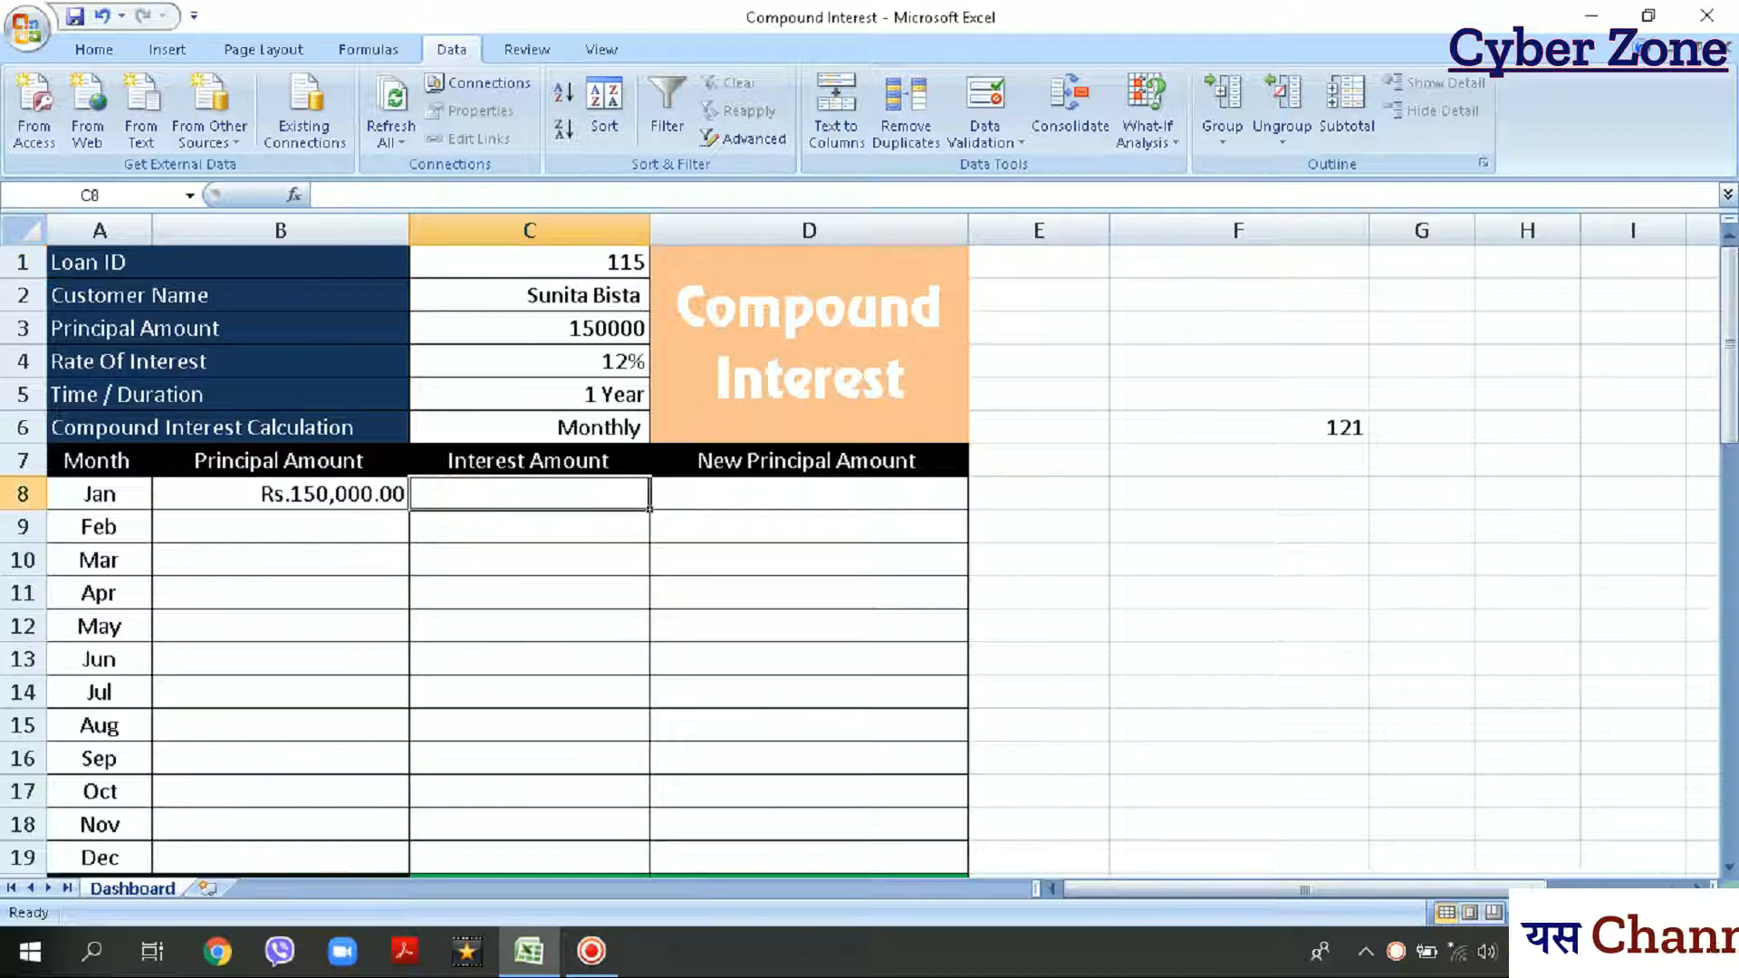
type("=")
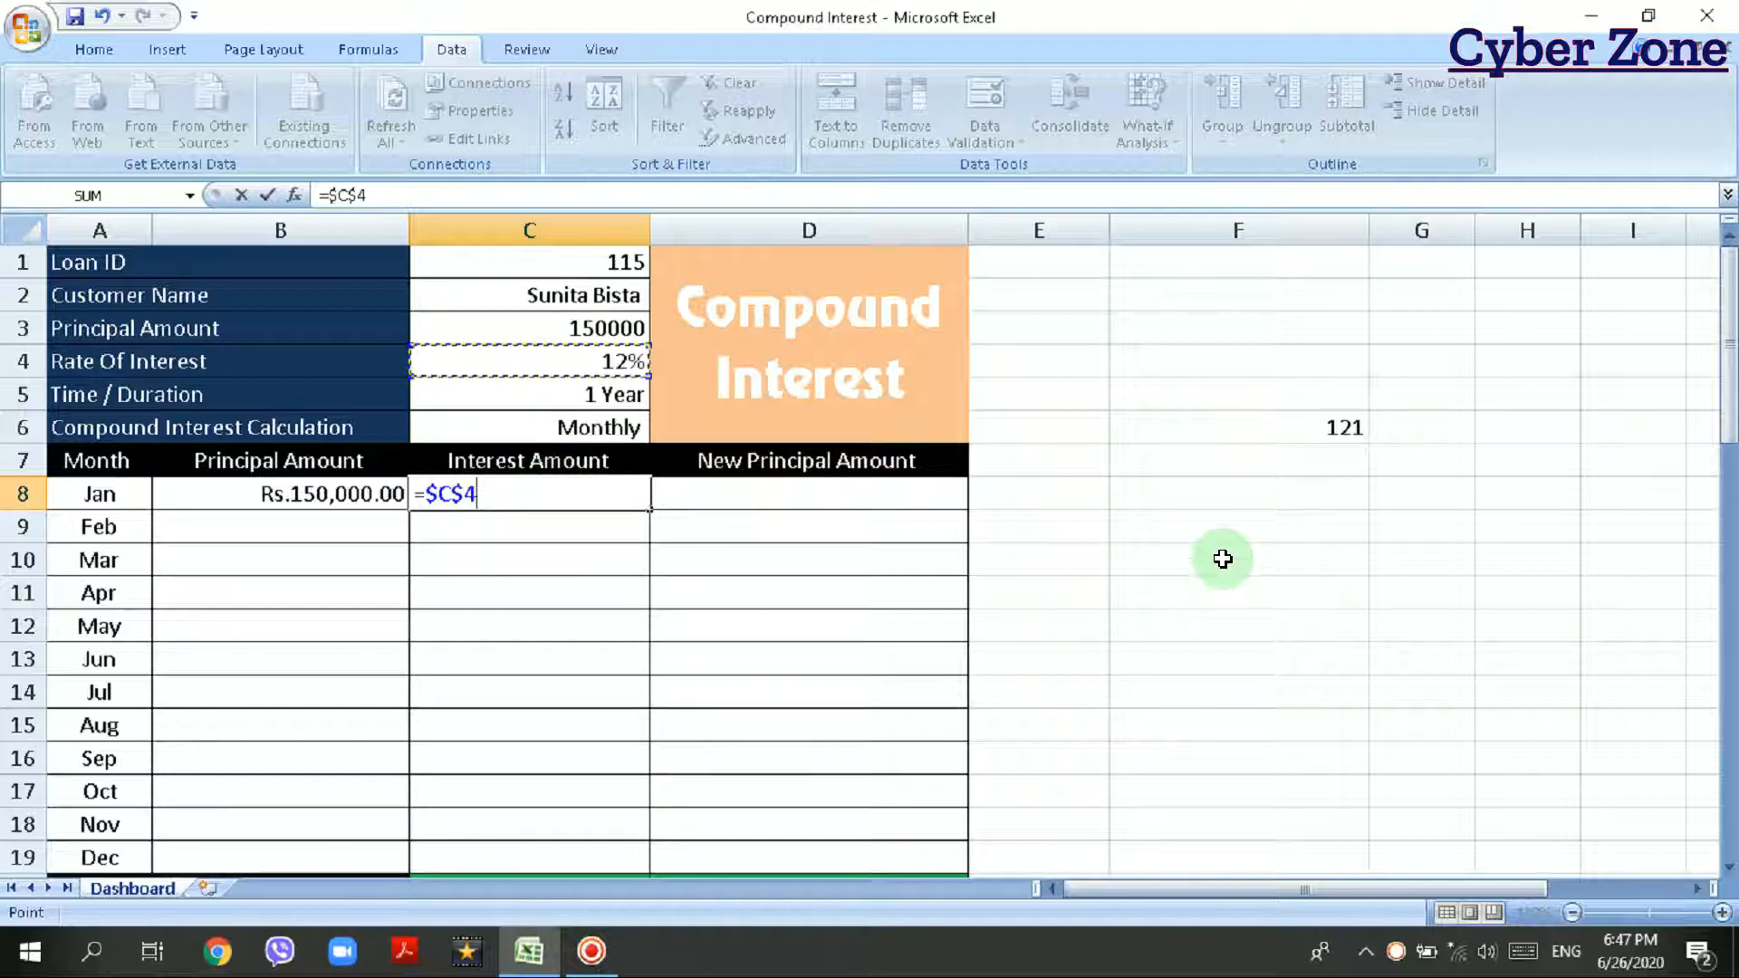
left_click(1223, 504)
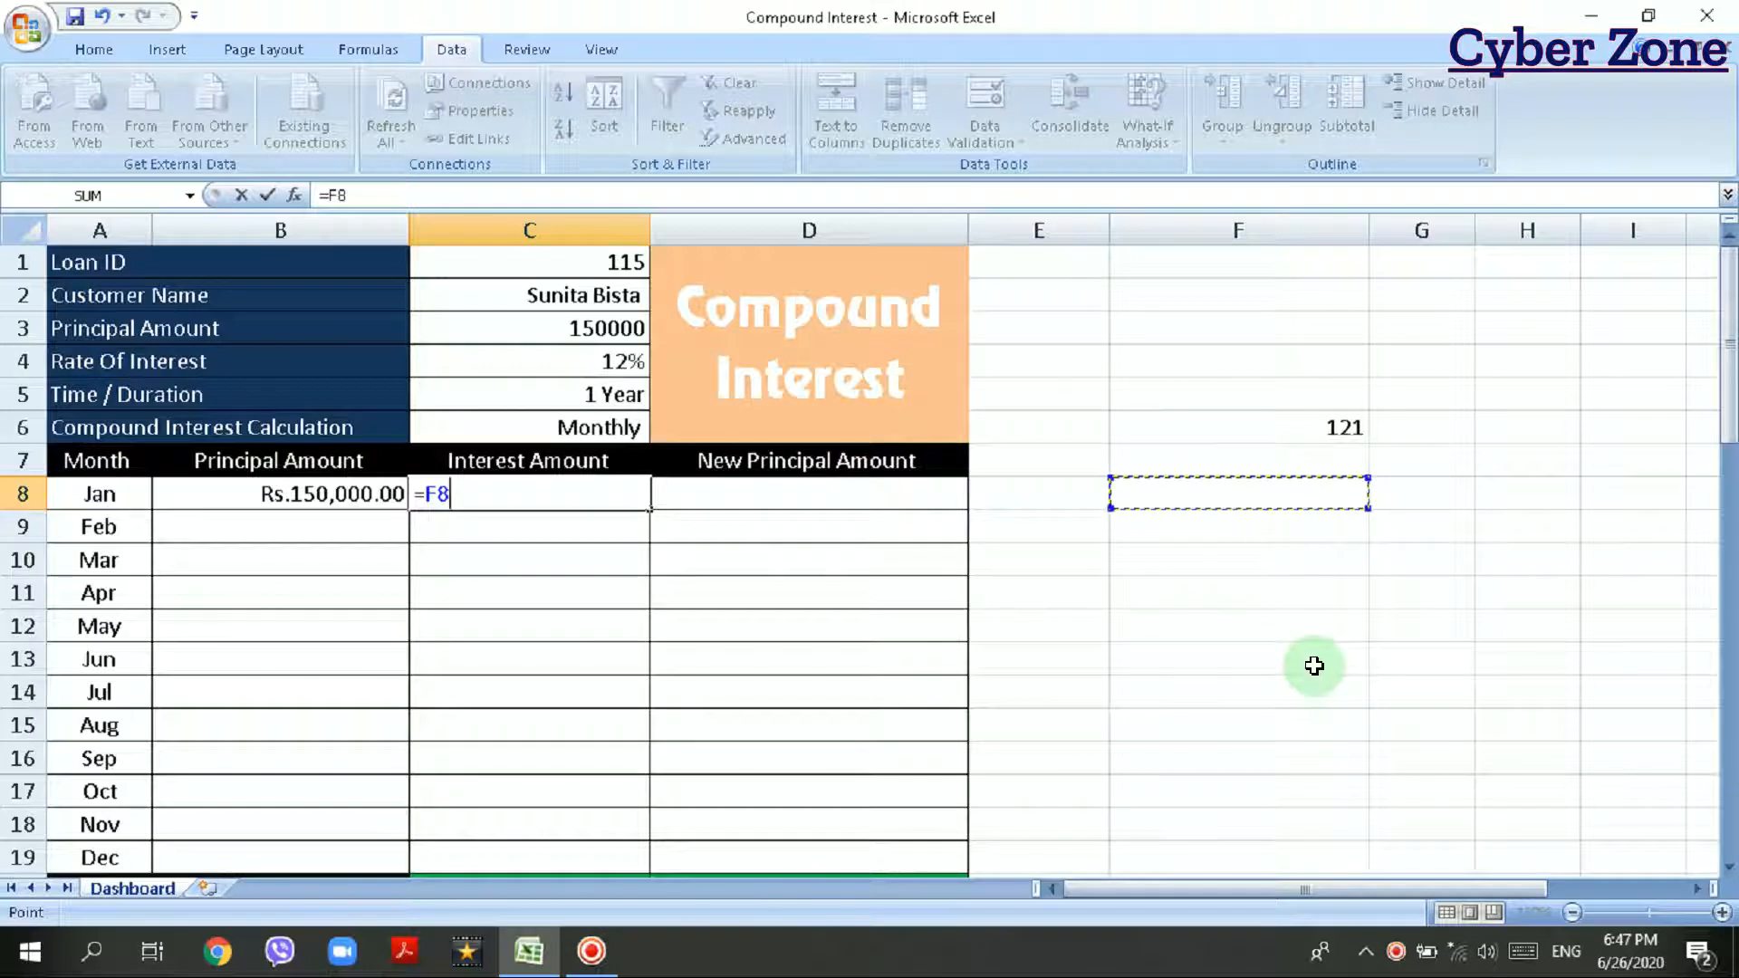
key("BackSpace")
key("BackSpace")
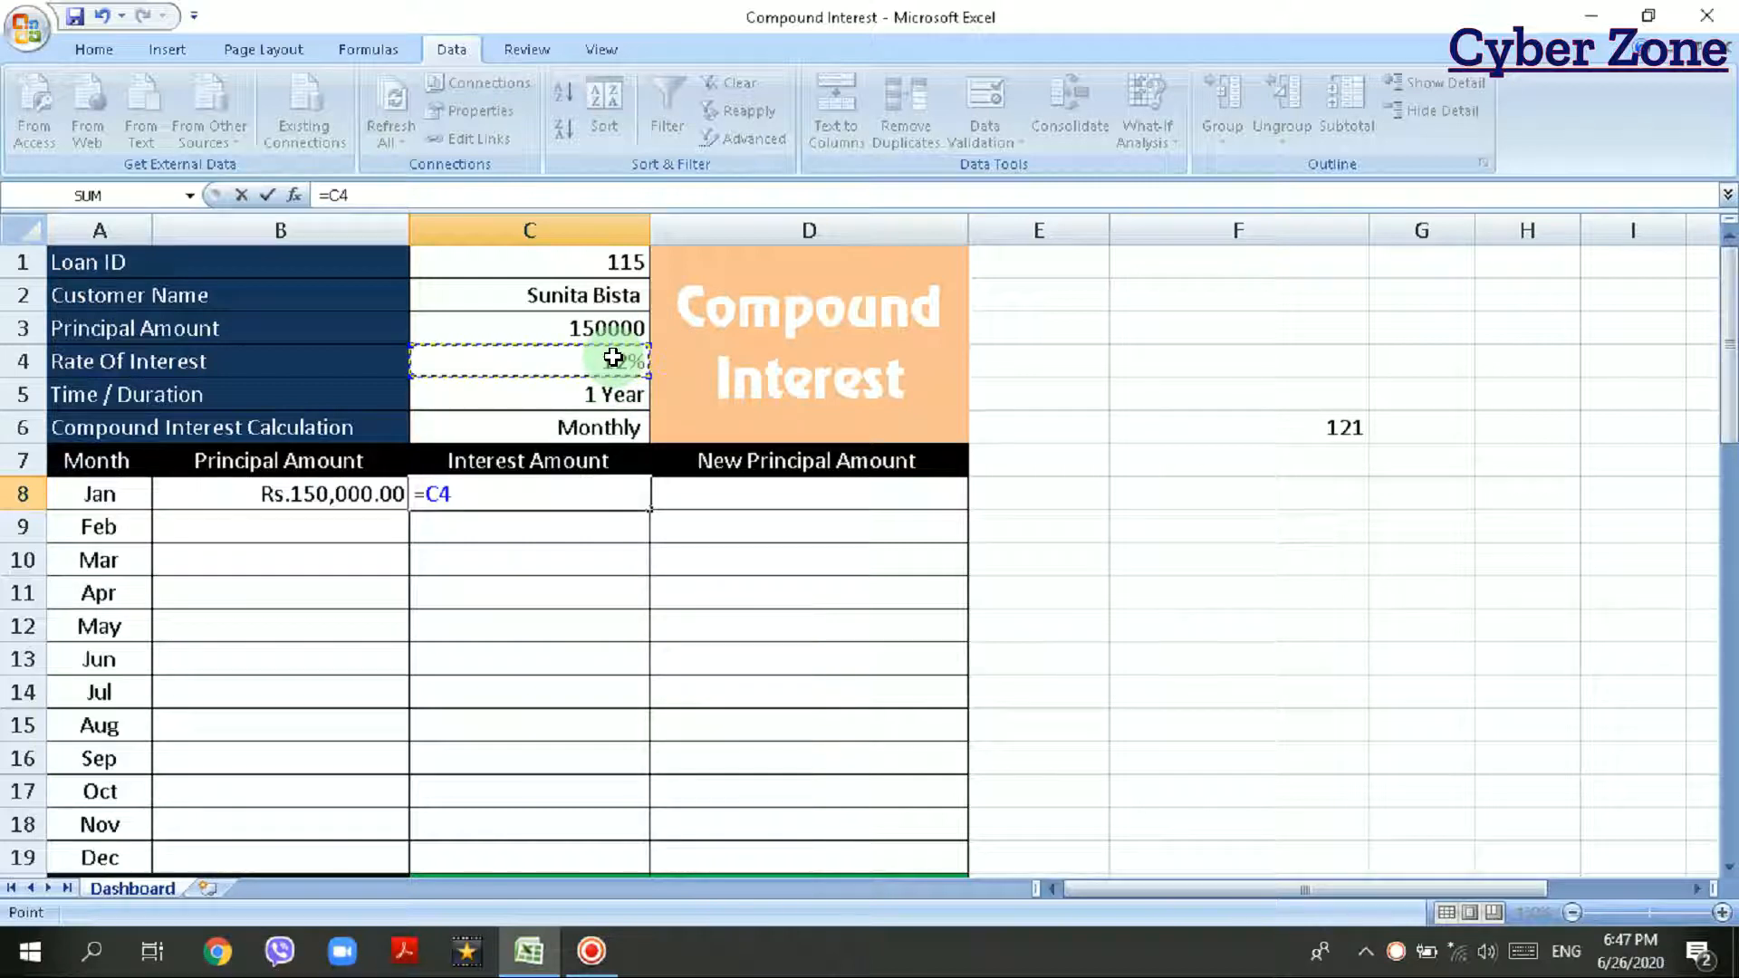
key("F4")
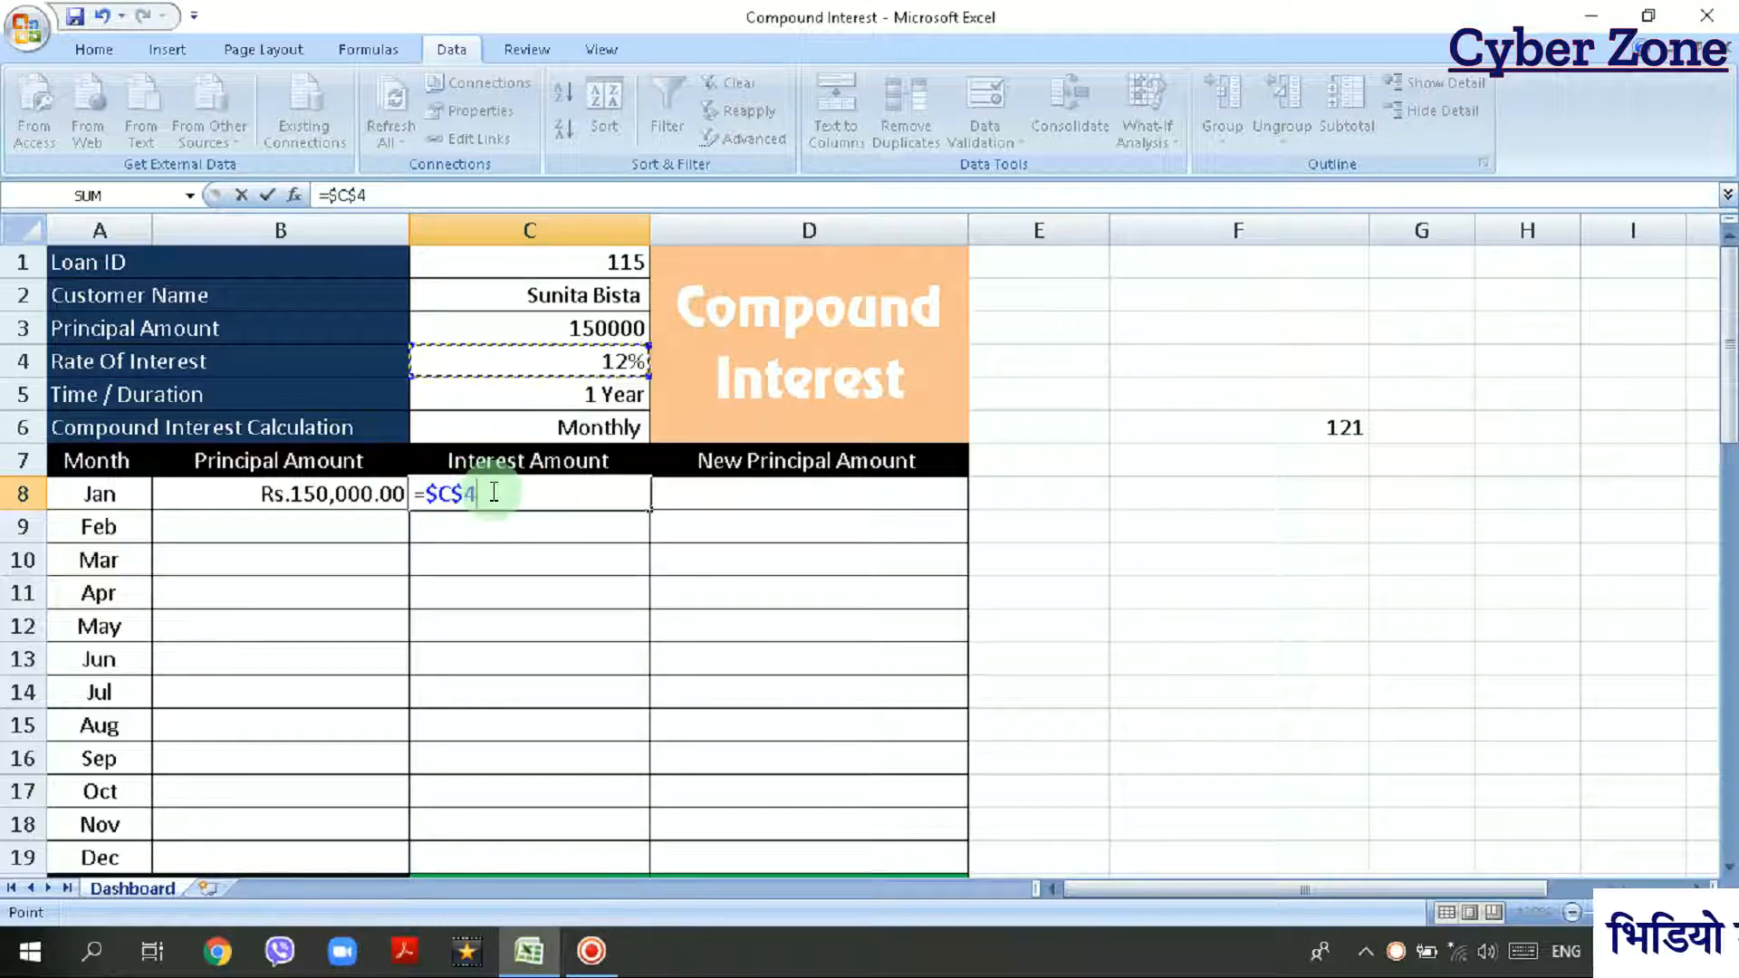
type("*")
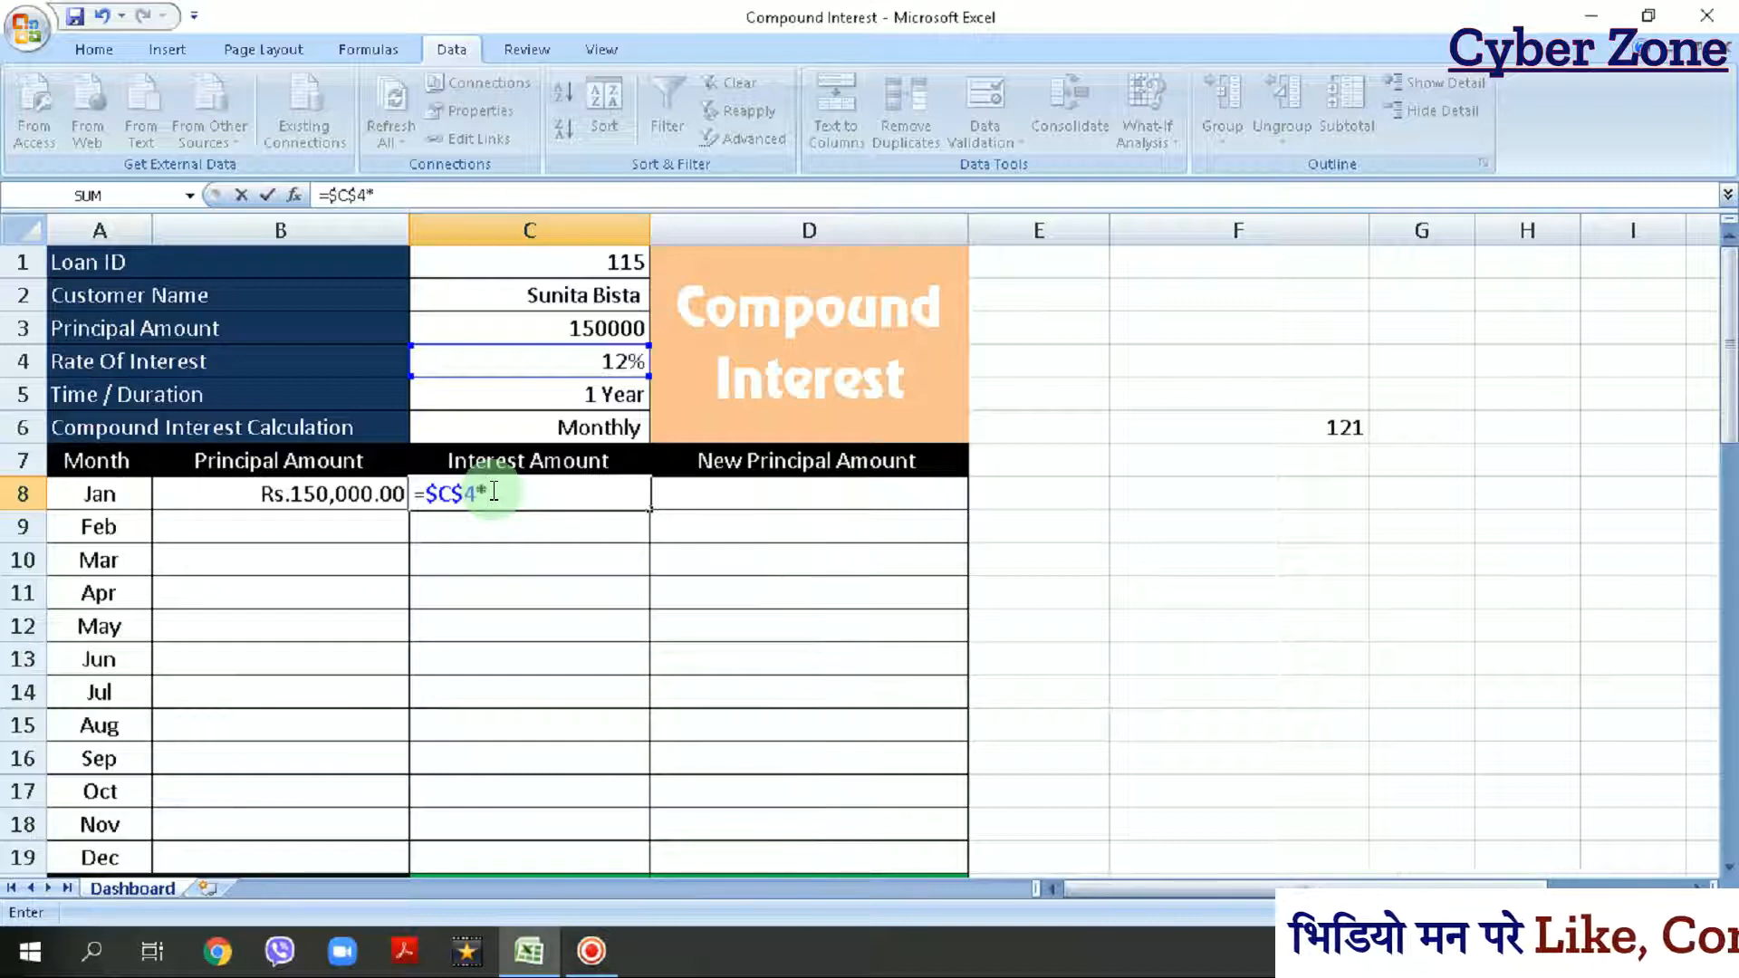
left_click(353, 492)
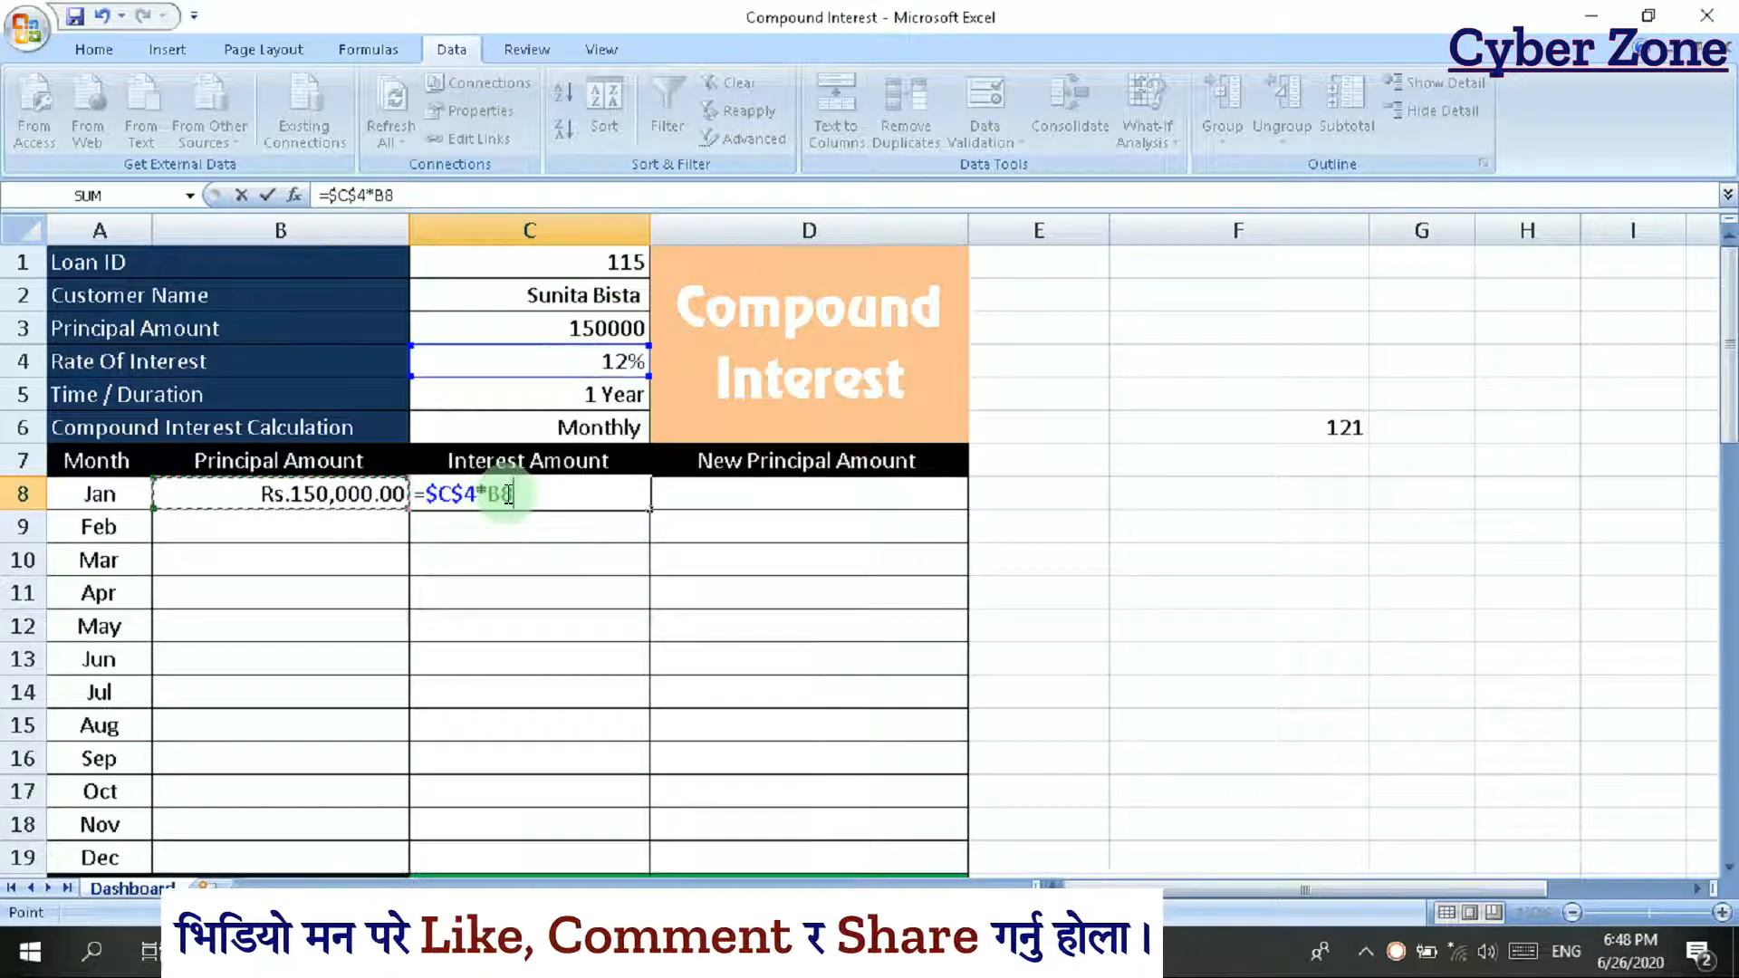
type("*")
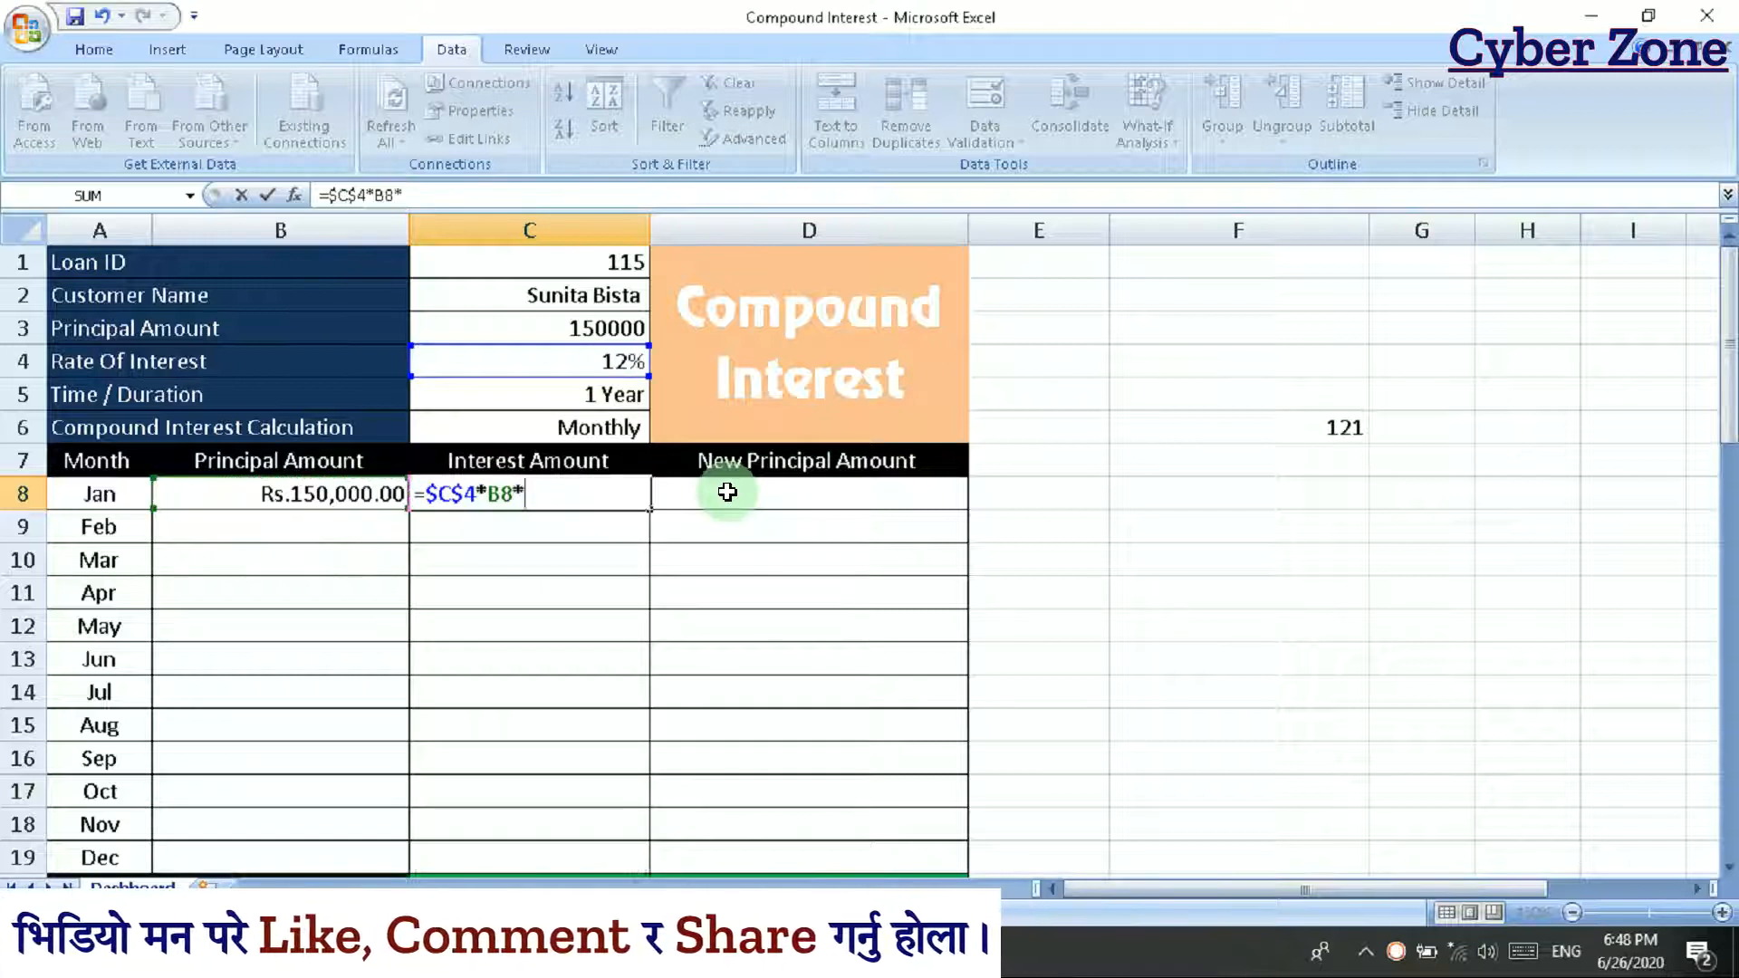
type("1")
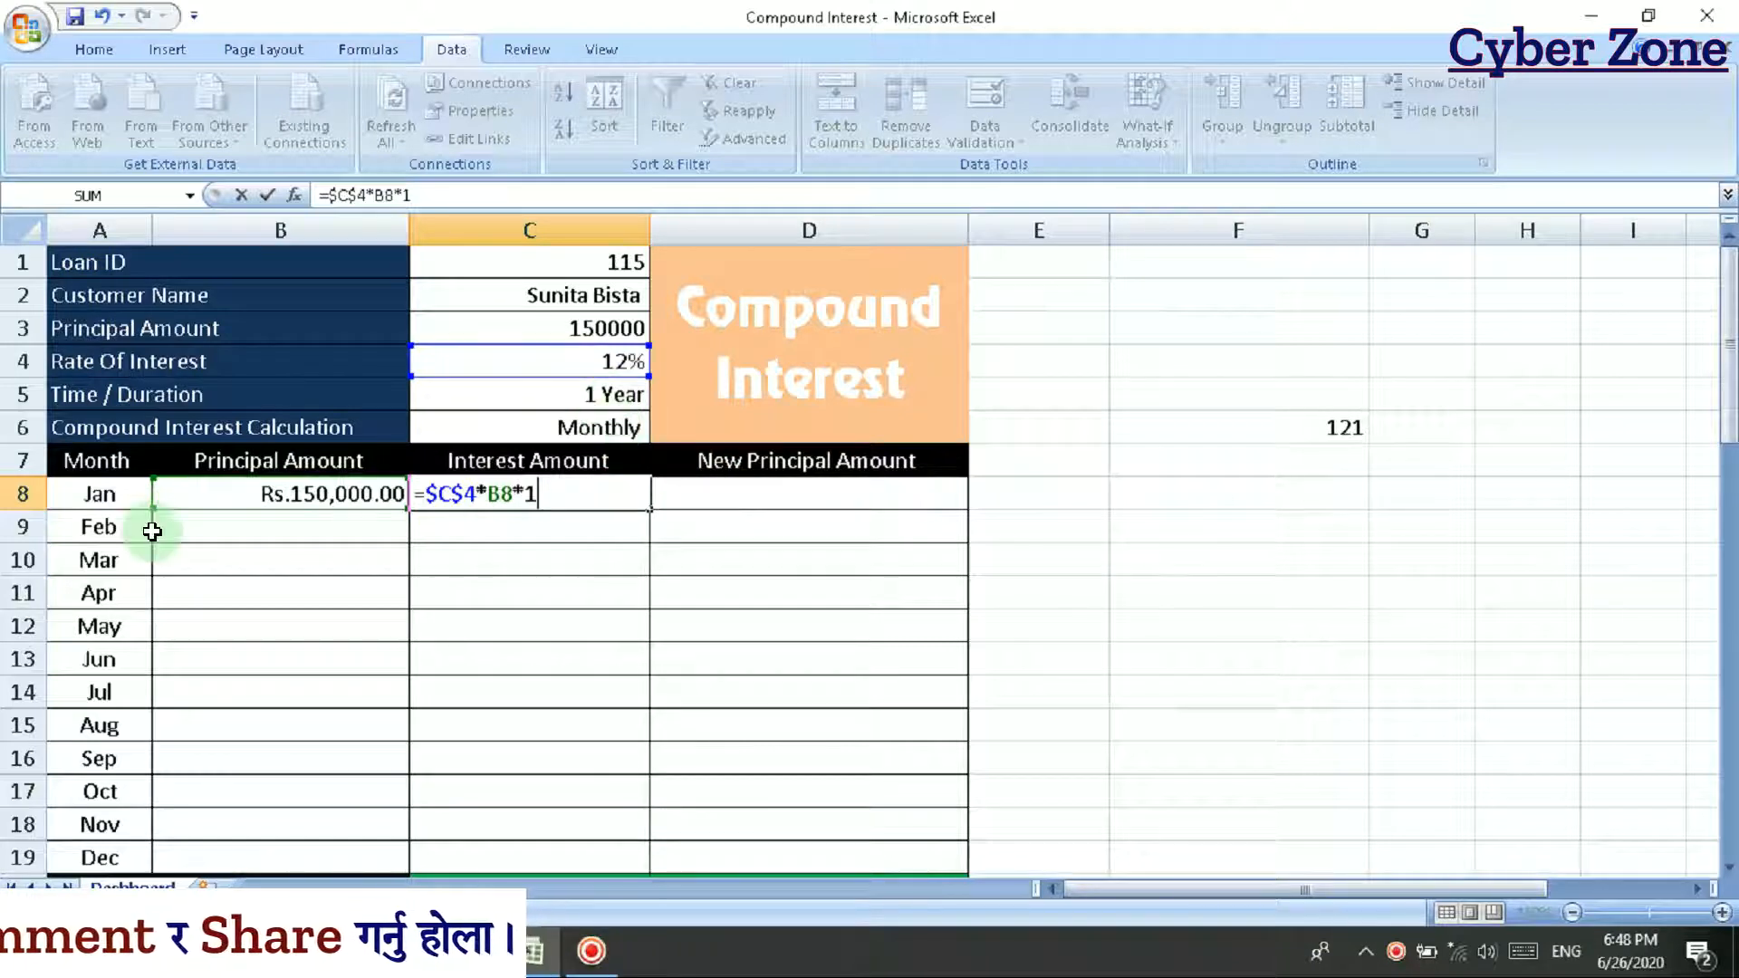
scroll(151, 532, "down", 1)
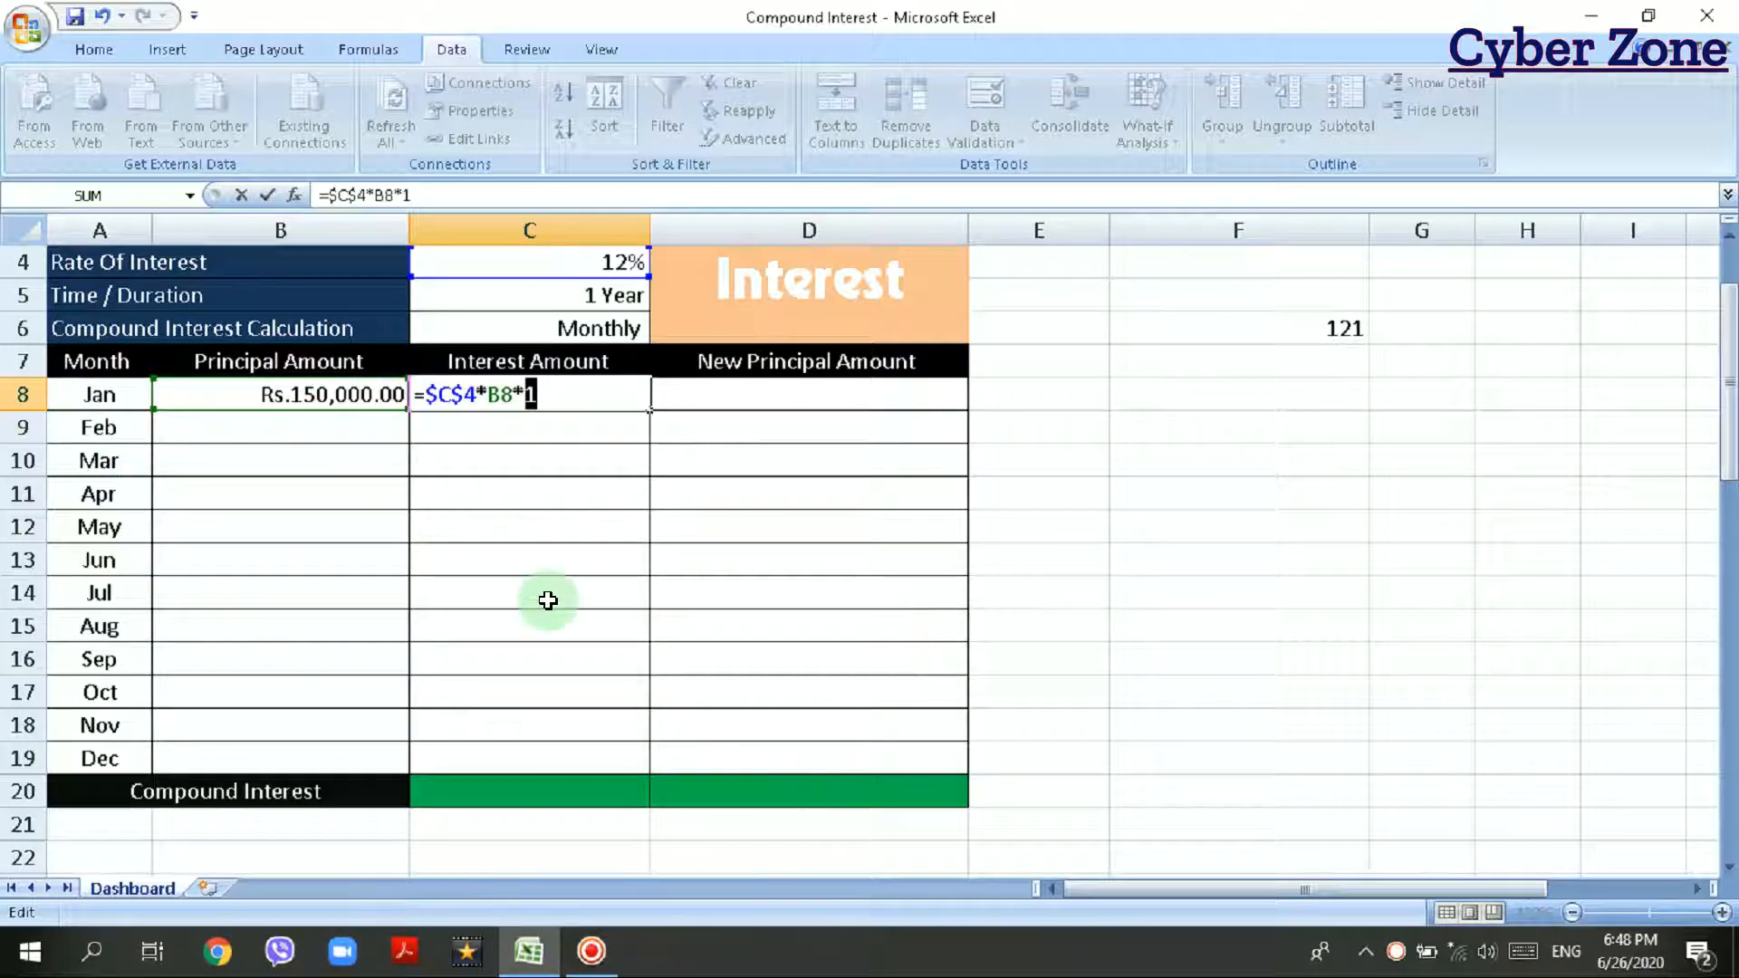
scroll(541, 530, "up", 1)
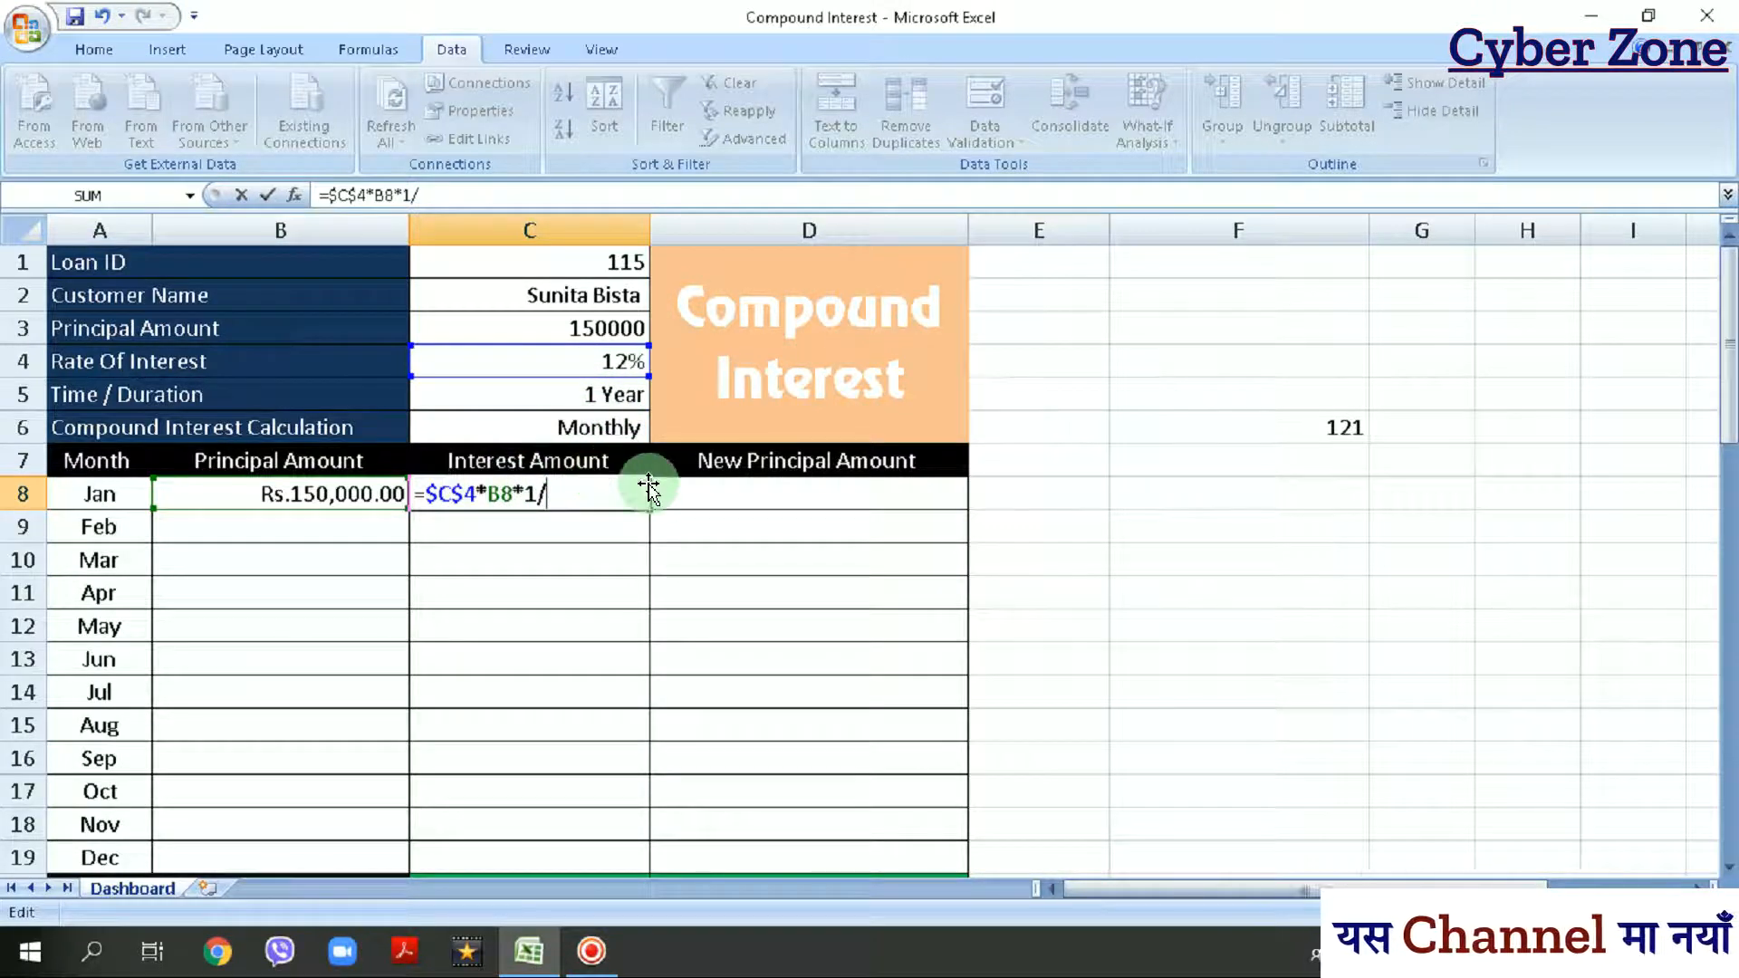
type("12")
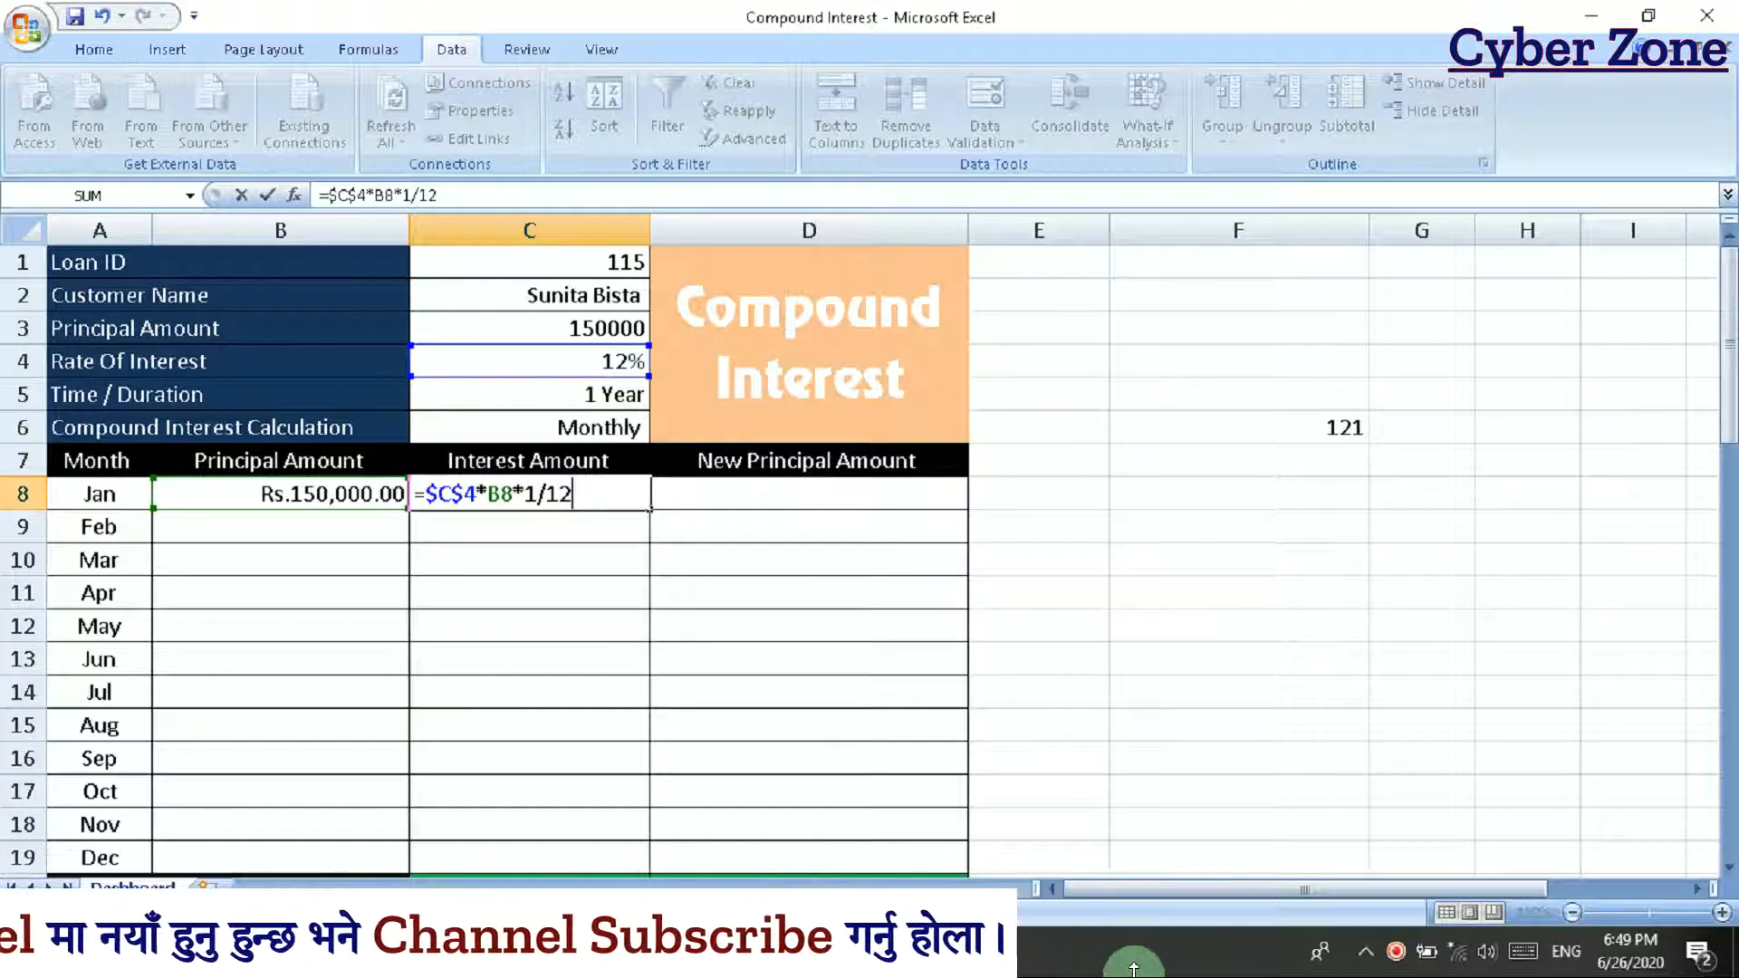
key("Return")
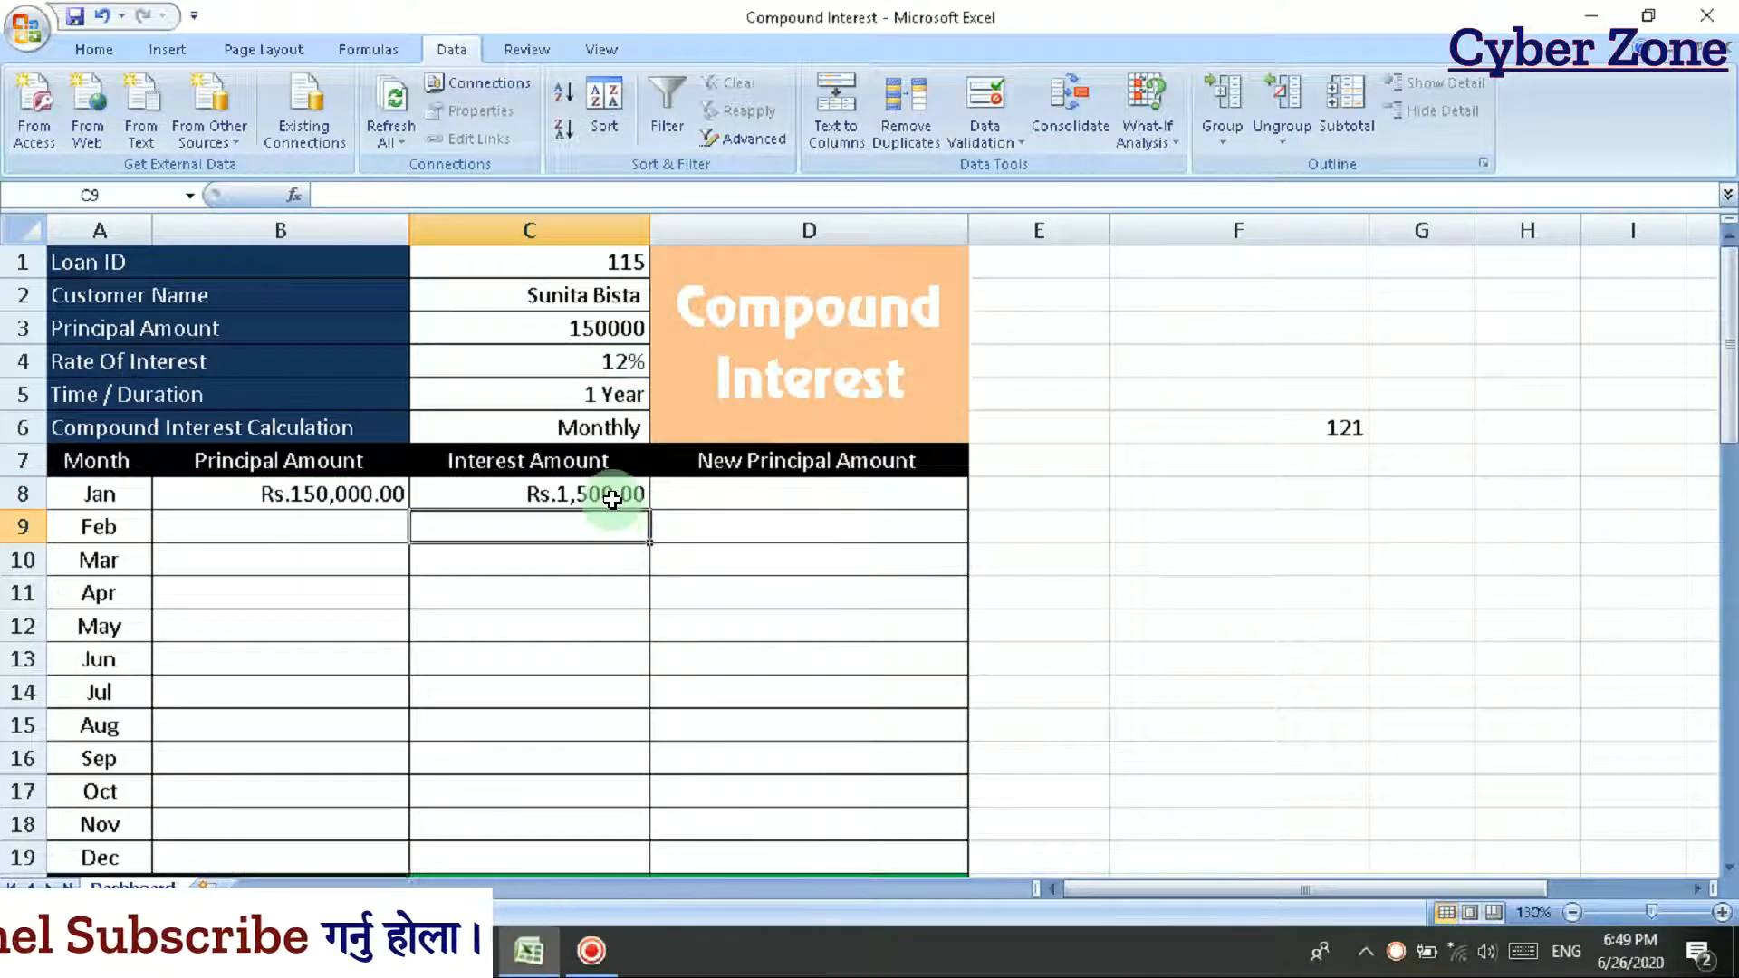
Enter =B8+C8 in D8 as January's new principal amount
left_click(666, 497)
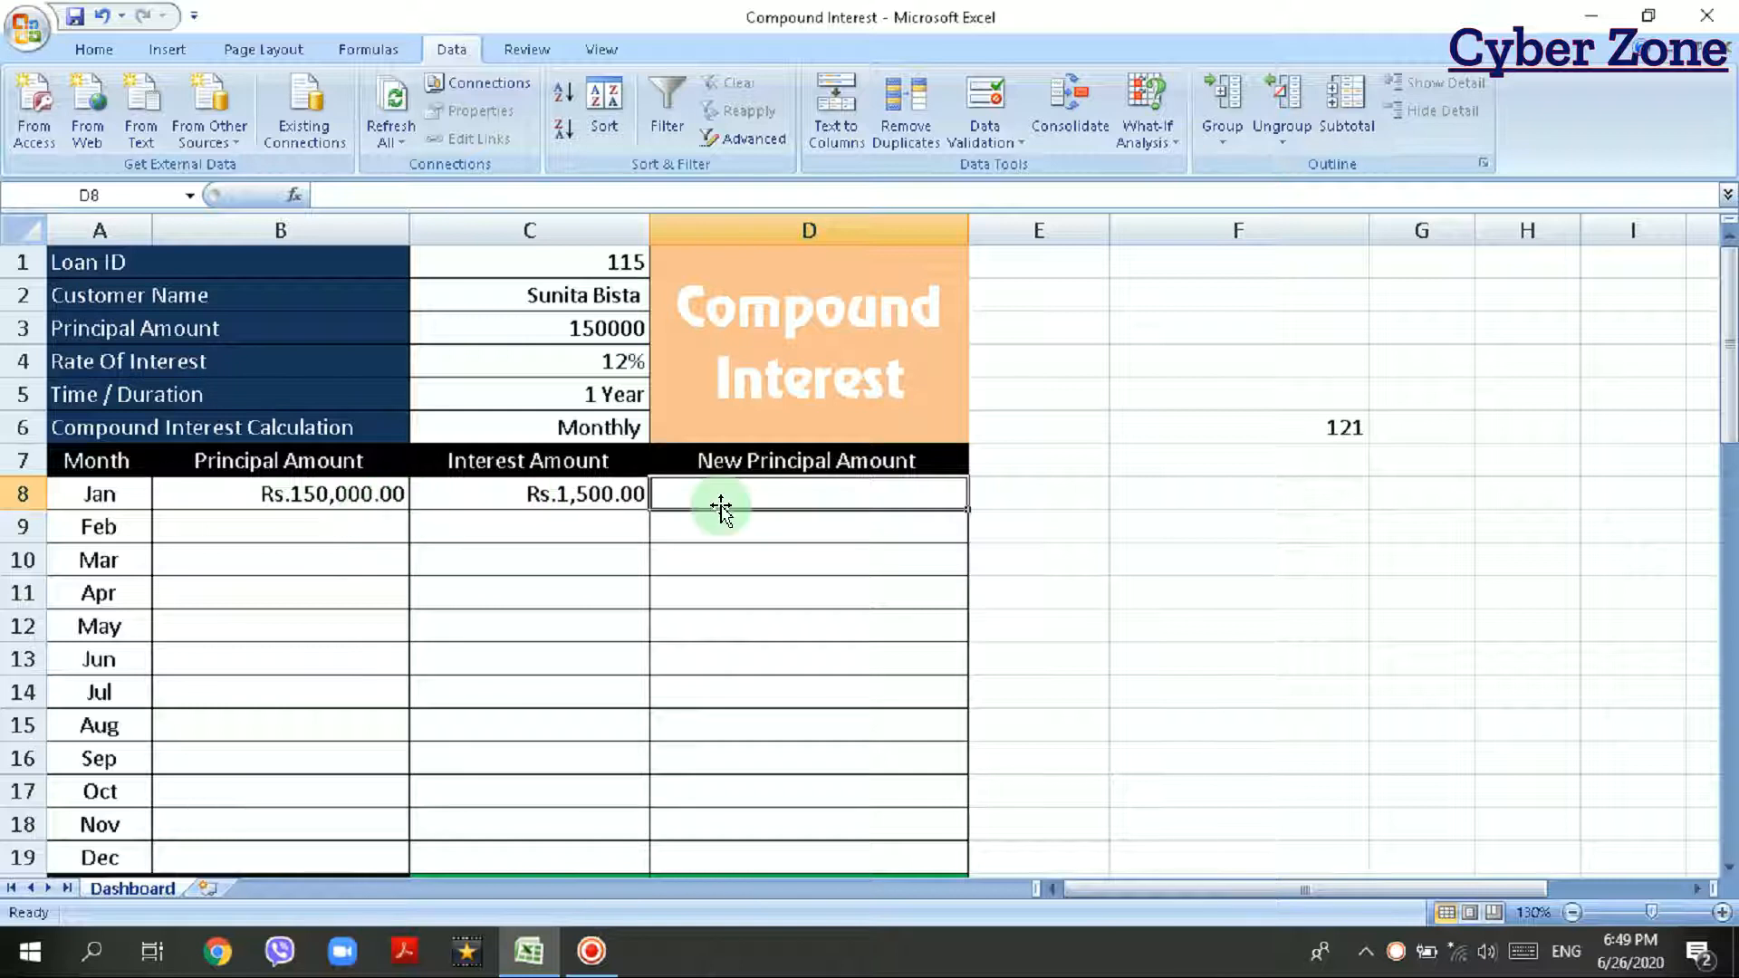
type("=")
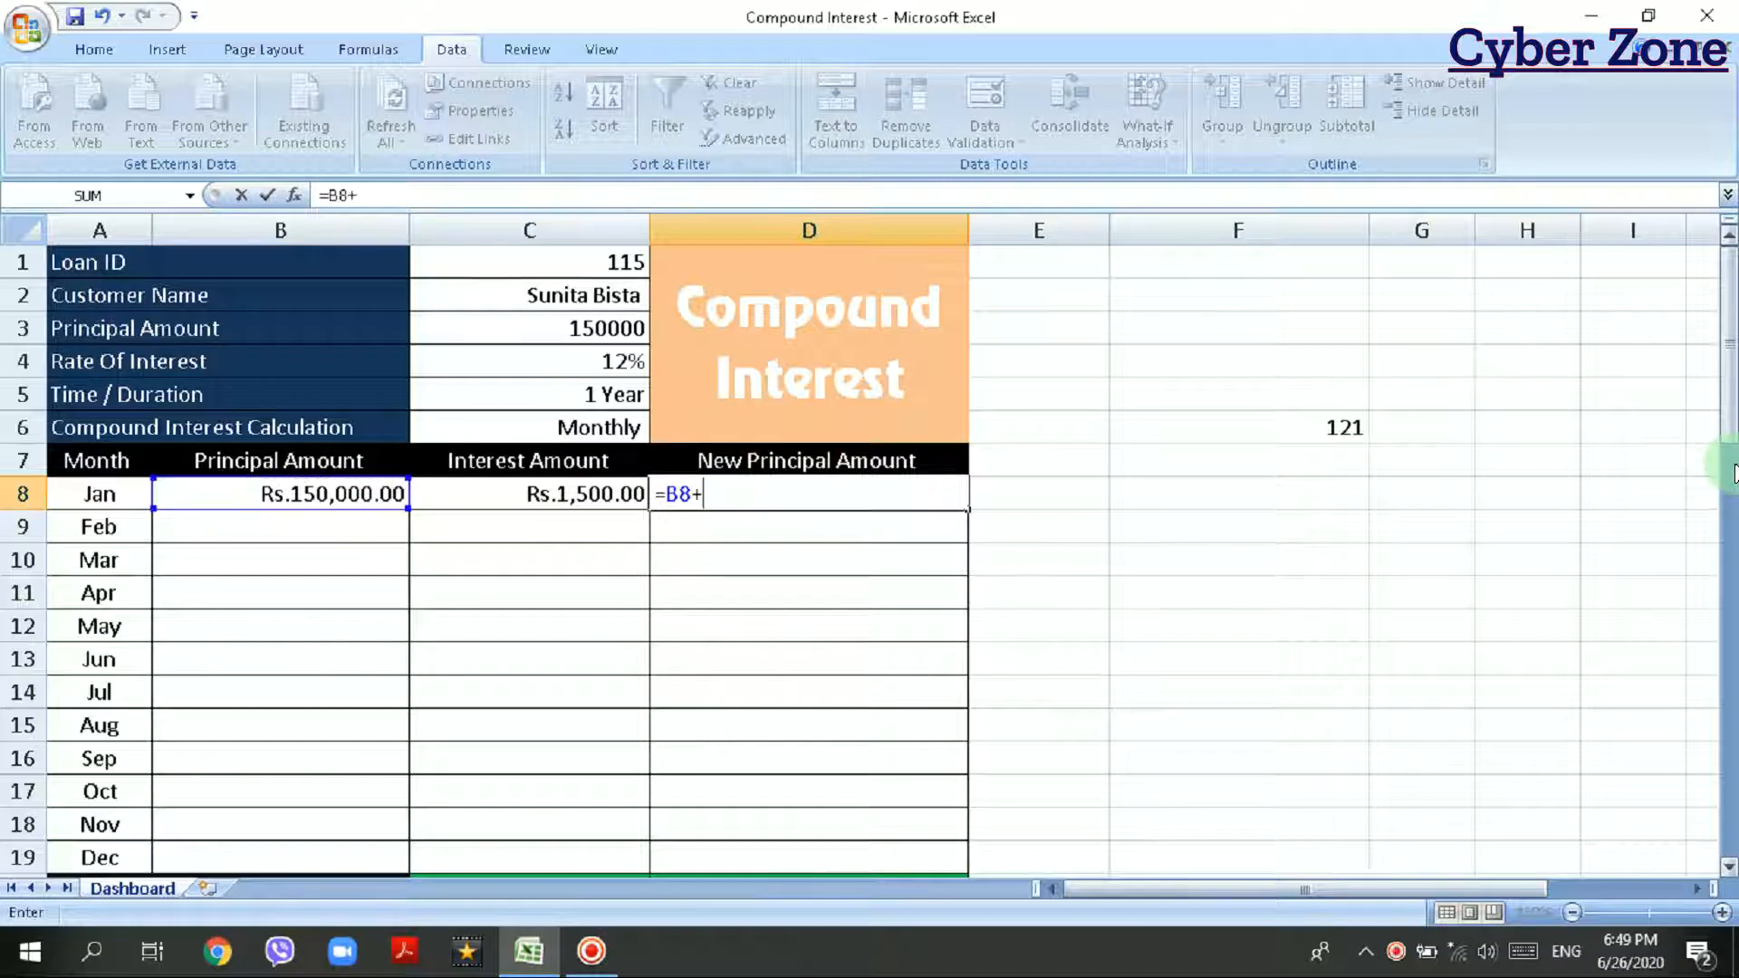
left_click(606, 478)
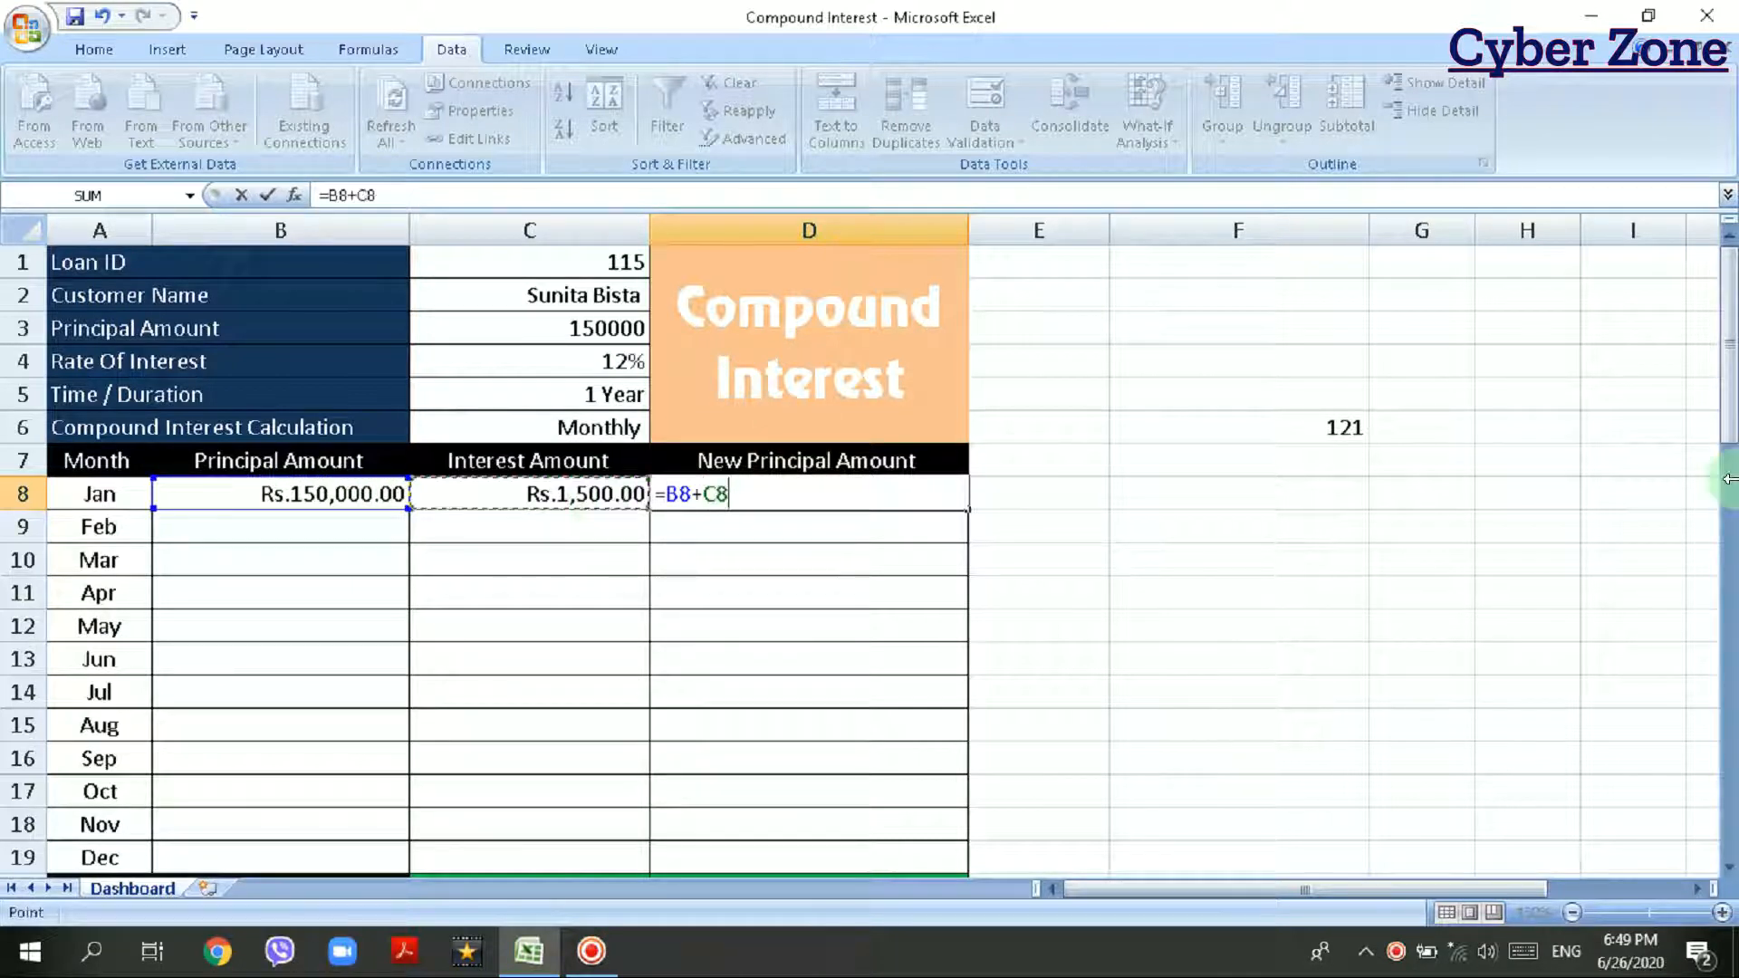
key("Return")
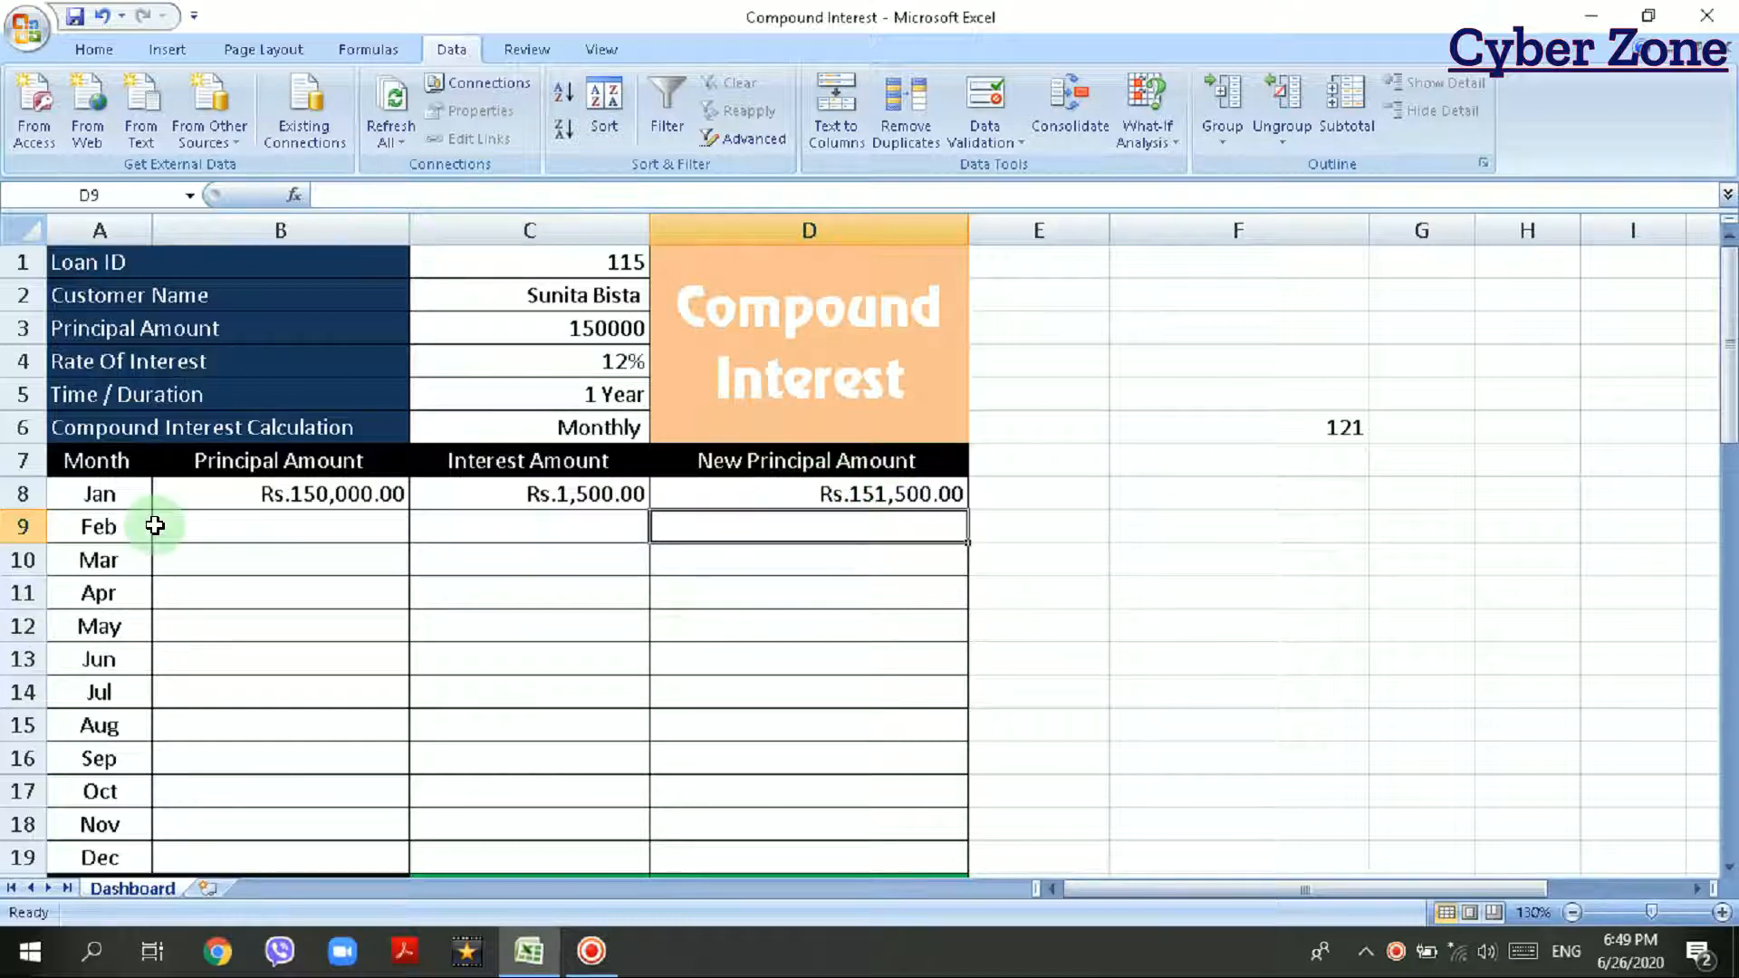
Enter =D8 in B9 to carry January's new principal over as February's principal amount
left_click(210, 535)
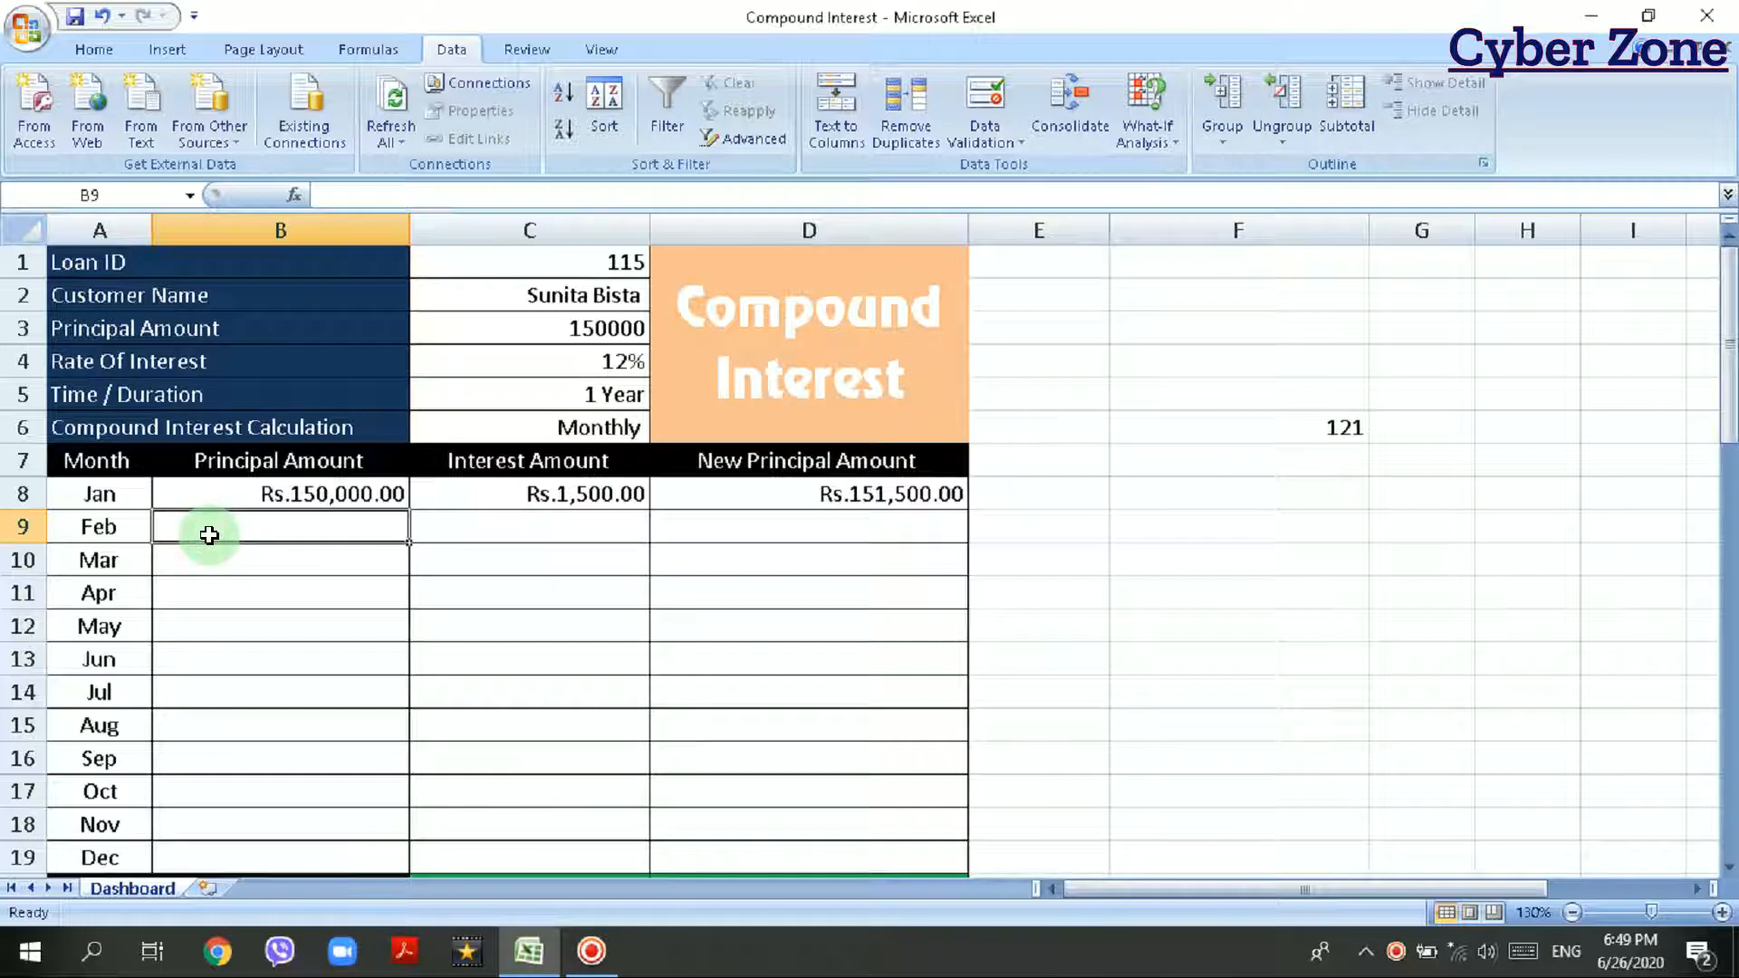
type("=")
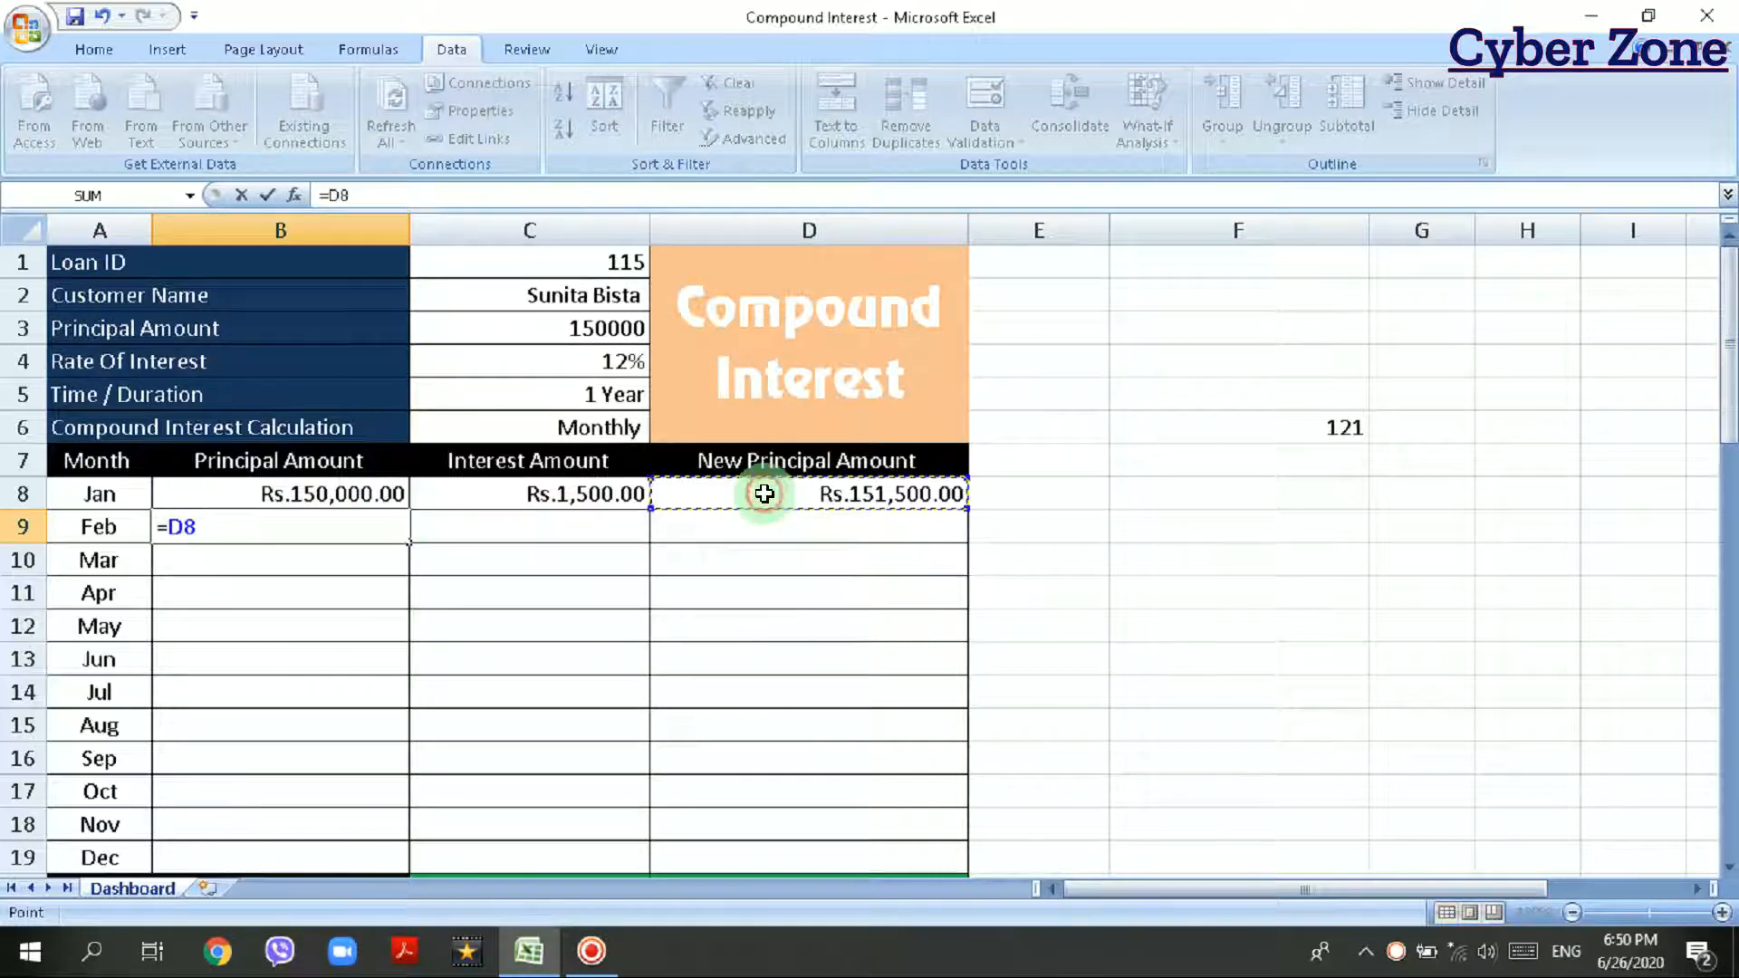
key("Return")
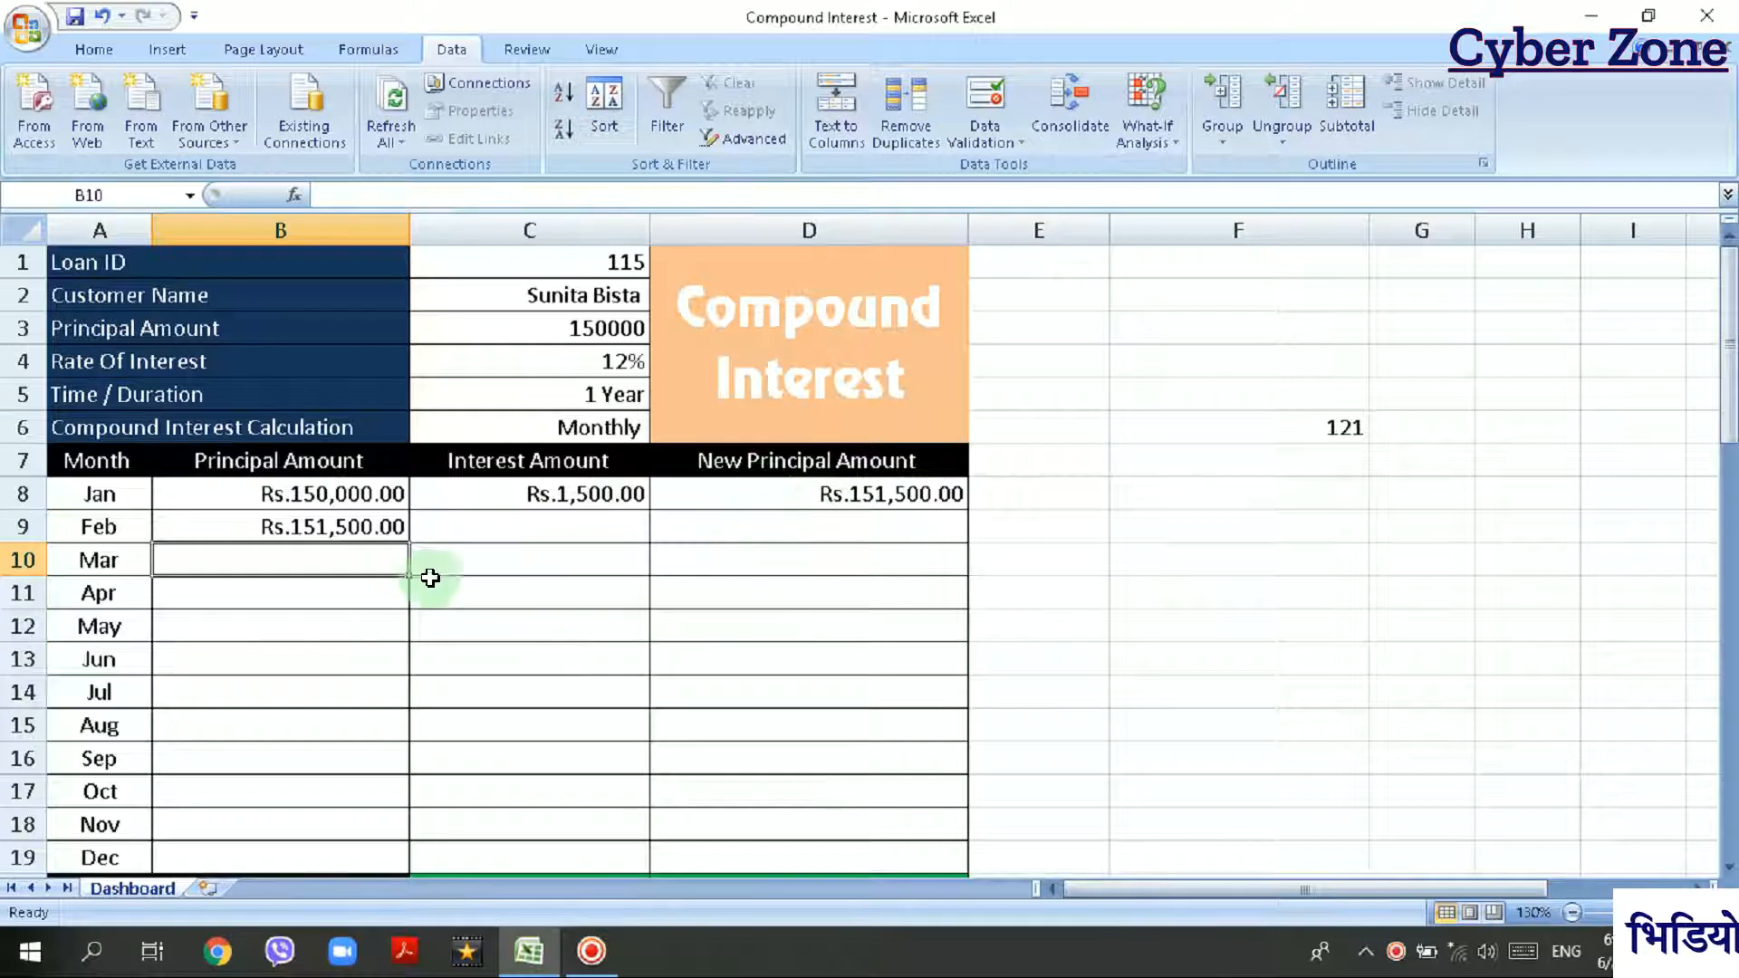
Fill the C8 interest, B9 principal and D8 new principal formulas down their columns through December in row 19
left_click(584, 491)
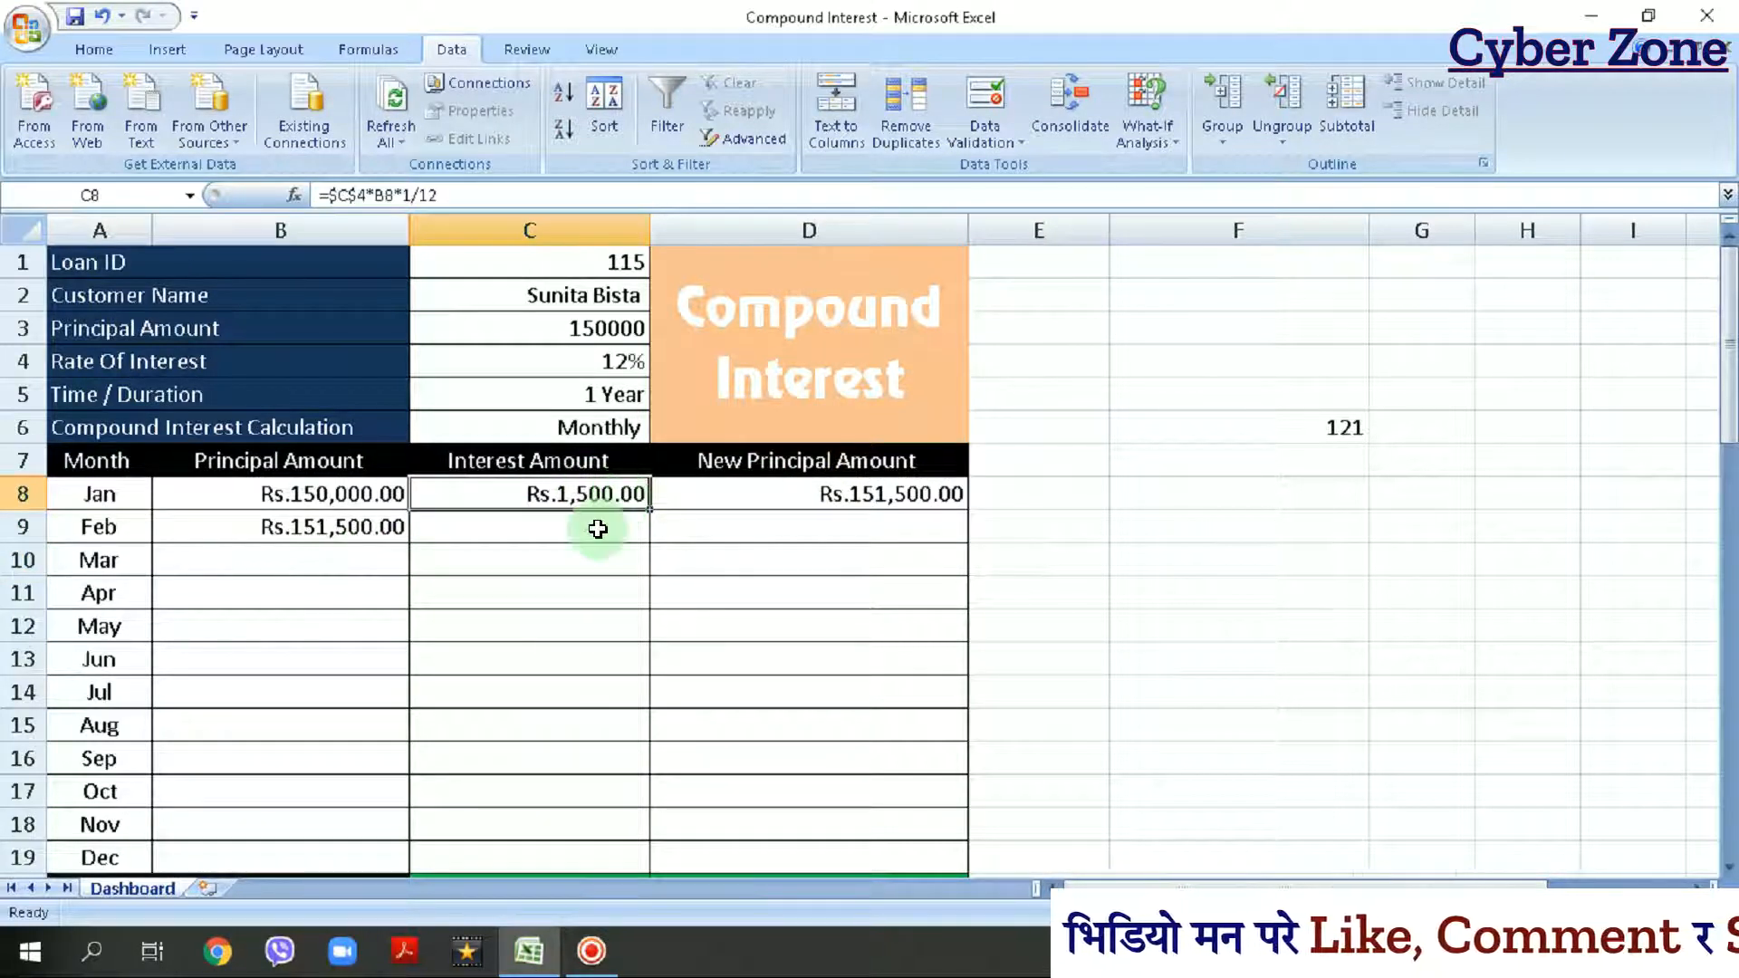
left_click_drag(657, 508, 622, 794)
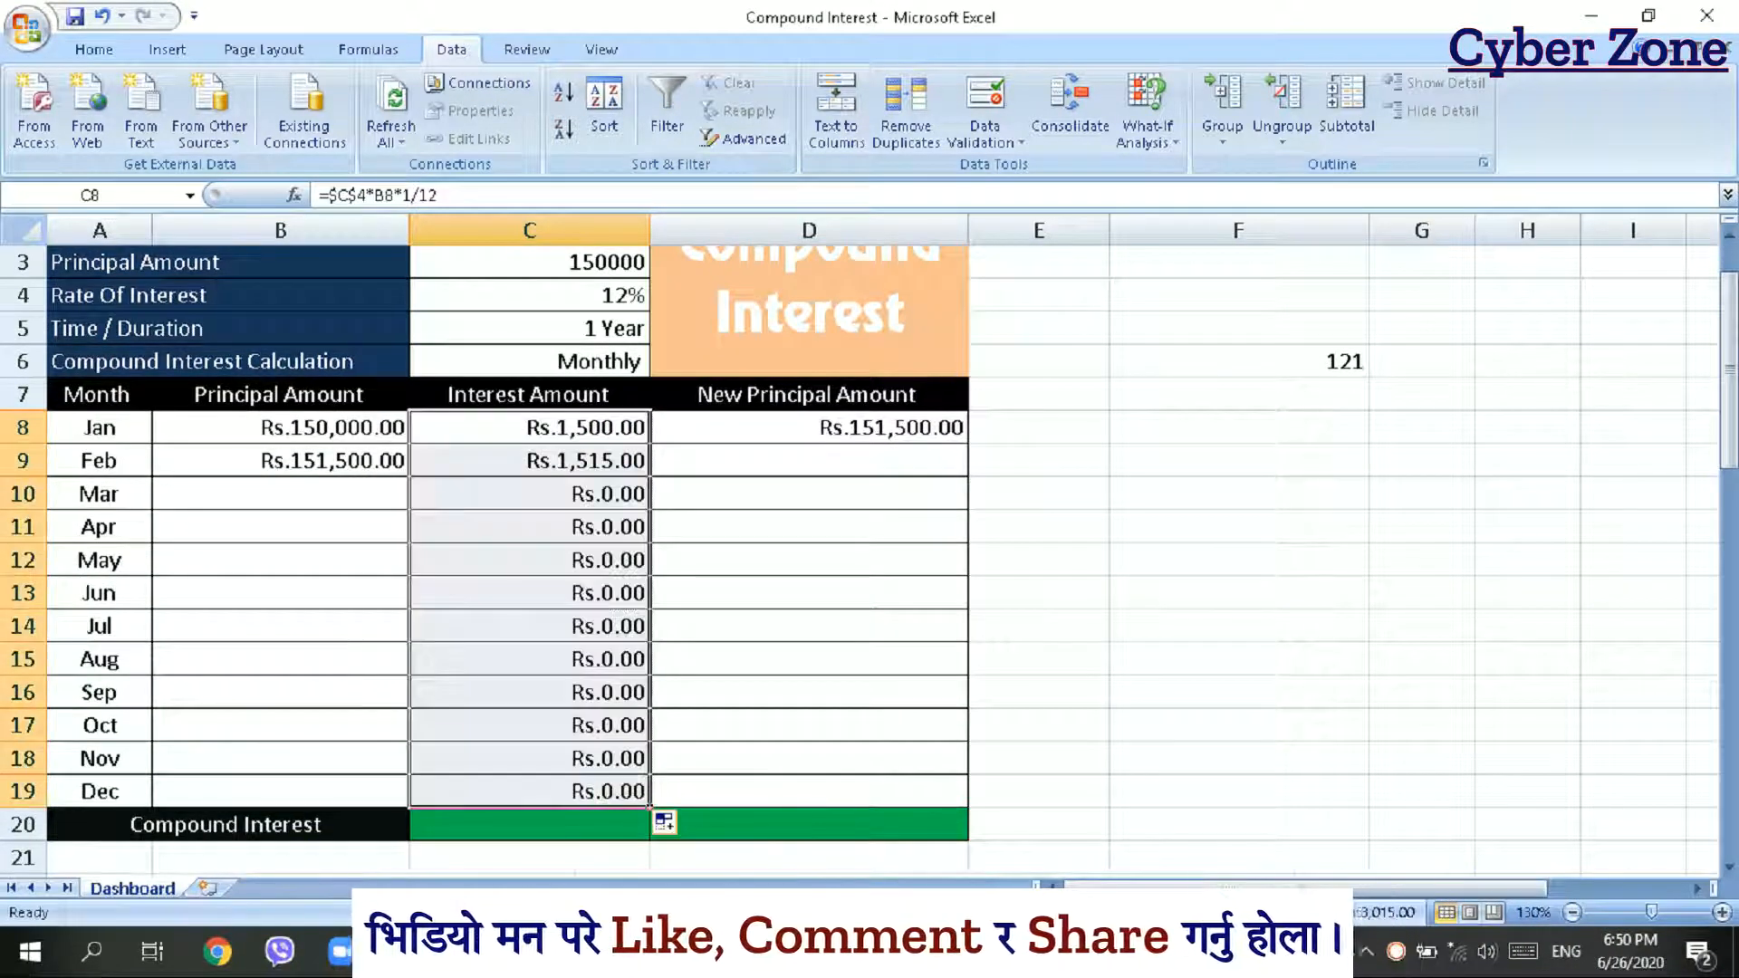
left_click(379, 462)
left_click_drag(409, 476, 433, 802)
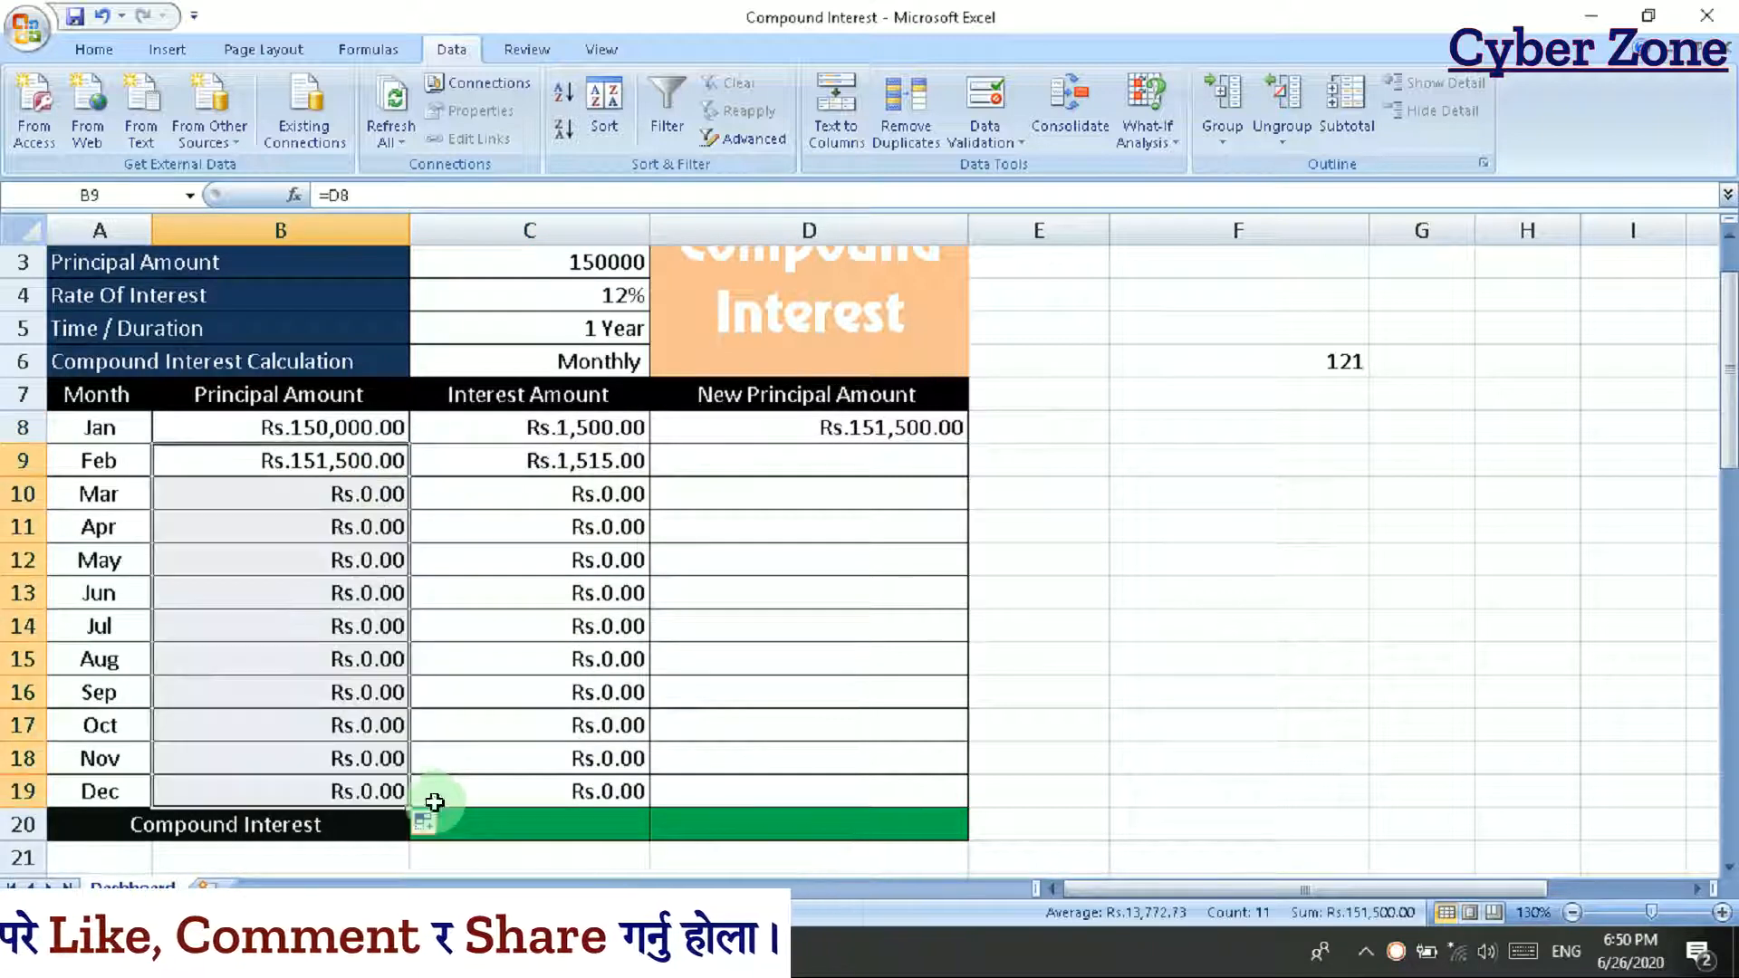
left_click(885, 436)
left_click_drag(972, 450, 998, 792)
left_click_drag(1118, 662, 1108, 639)
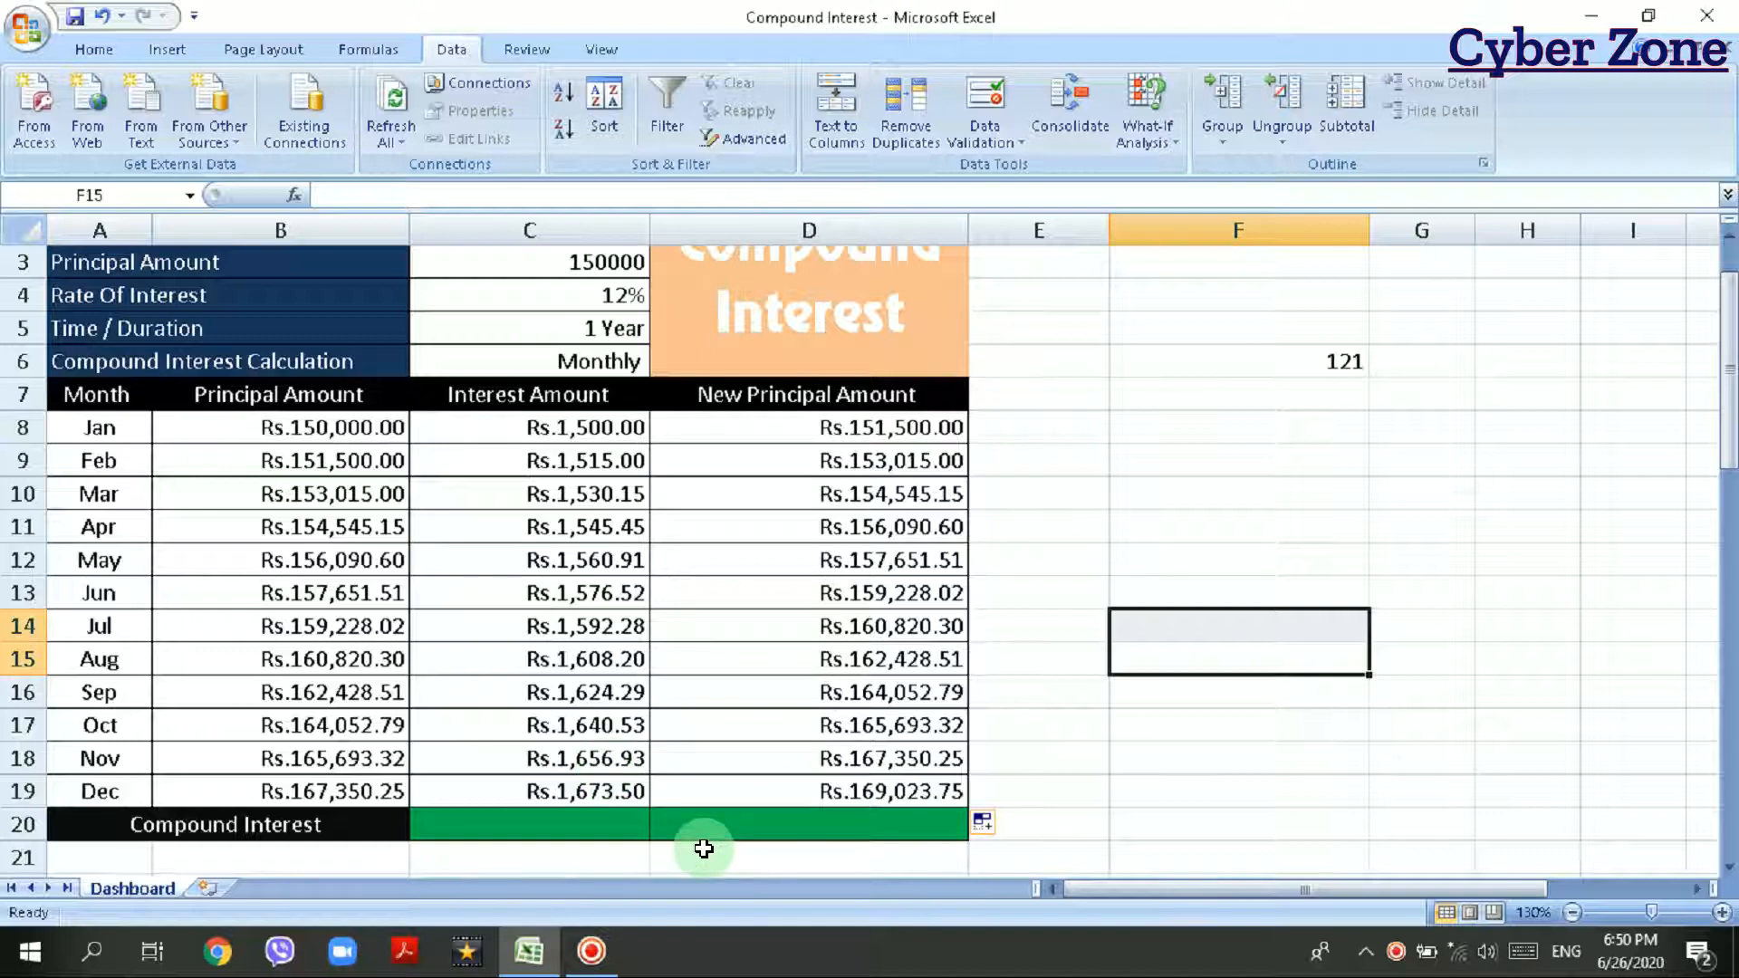
Test the monthly schedule by setting C1 to the Loan ID from list row 47 and then the one from row 49
scroll(647, 625, "up", 1)
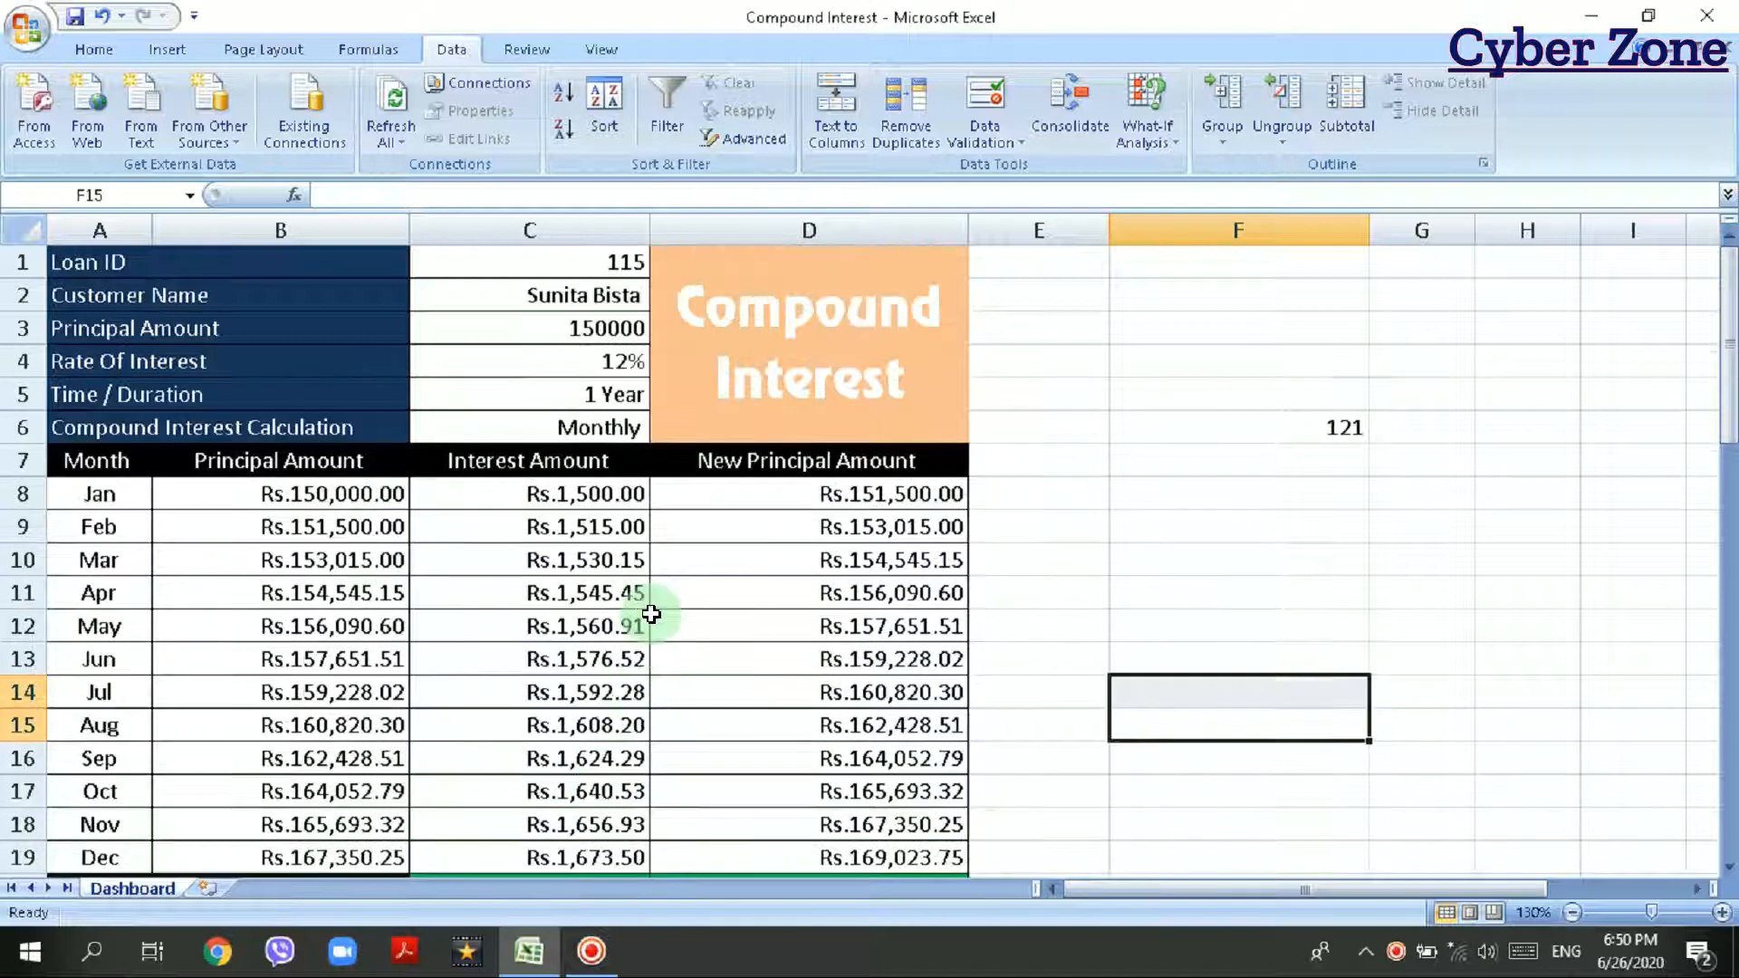
left_click(634, 262)
left_click(660, 266)
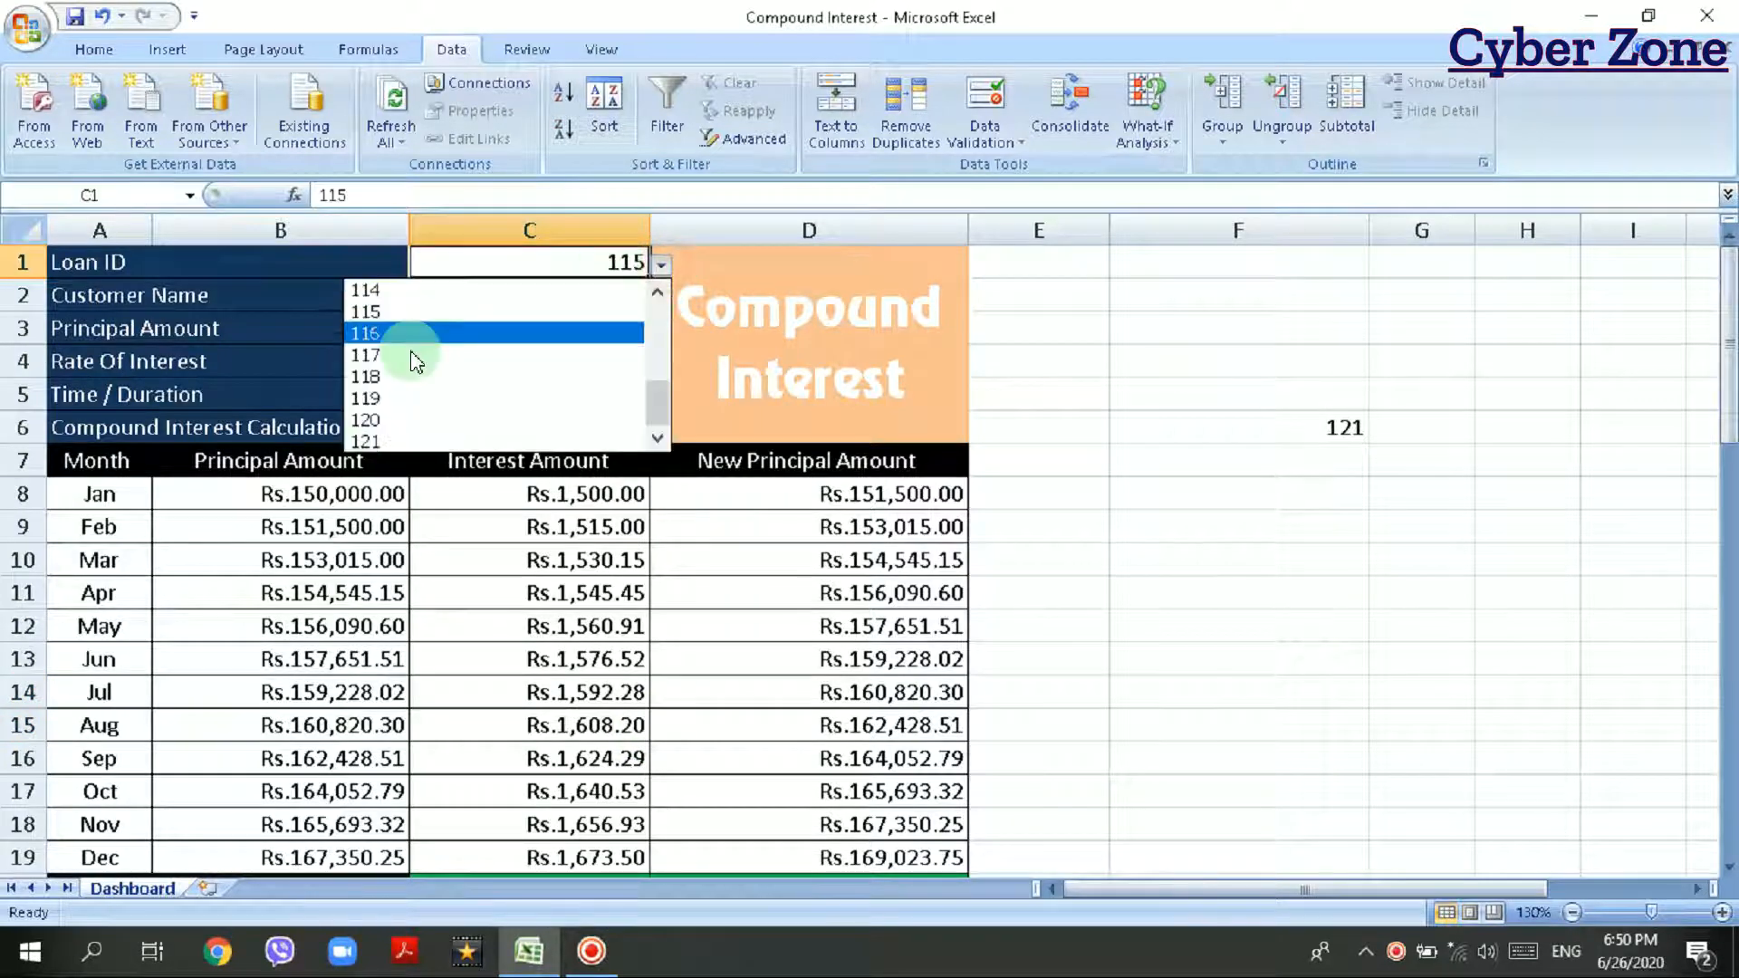
left_click(409, 398)
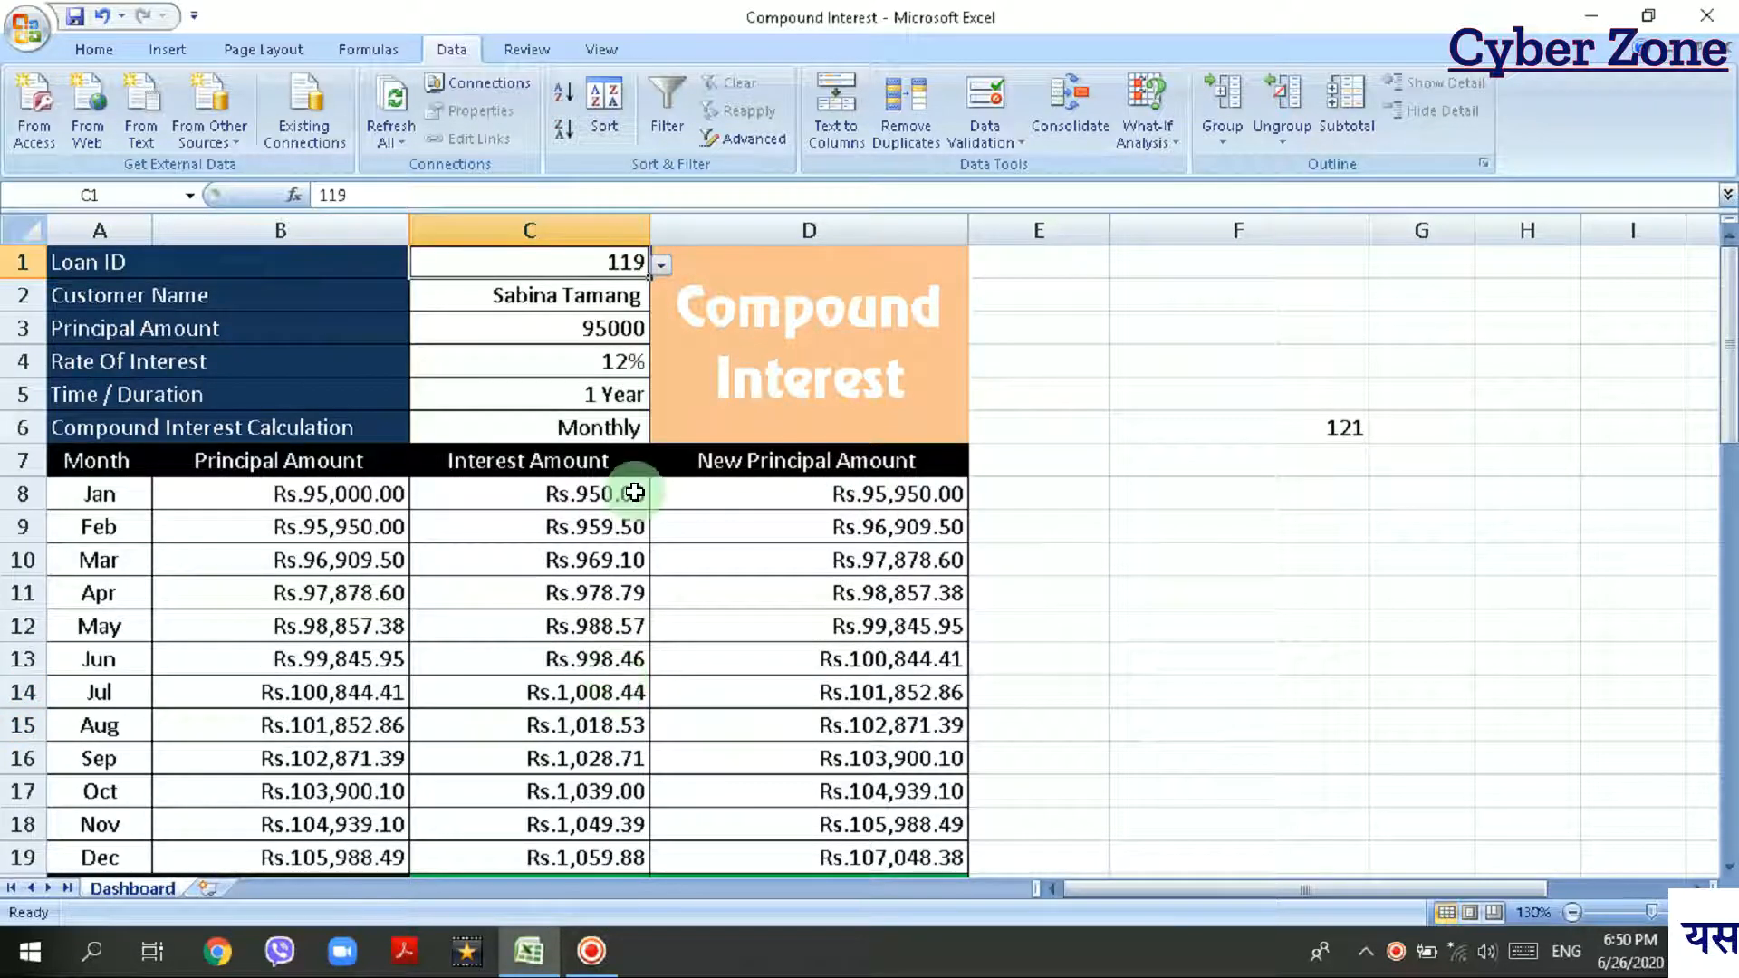
left_click(661, 264)
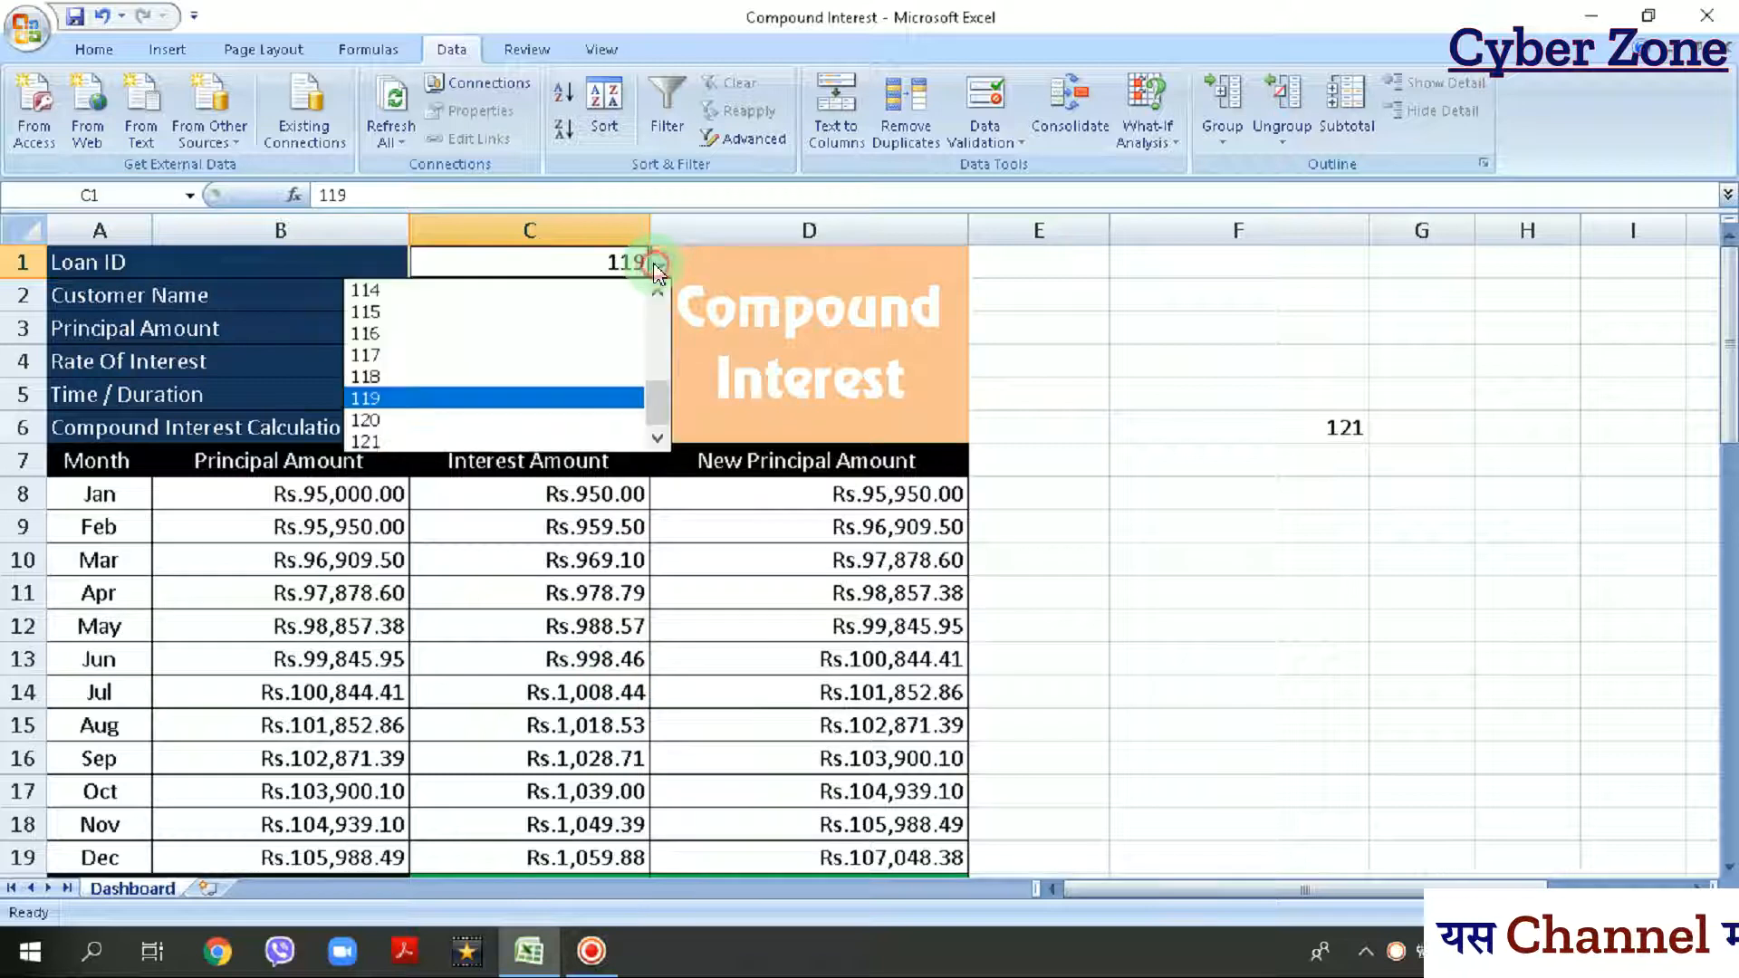
left_click(453, 442)
Compare the schedule's starting principal with the selected customer's entry in row 49 of the customer list
scroll(540, 574, "down", 5)
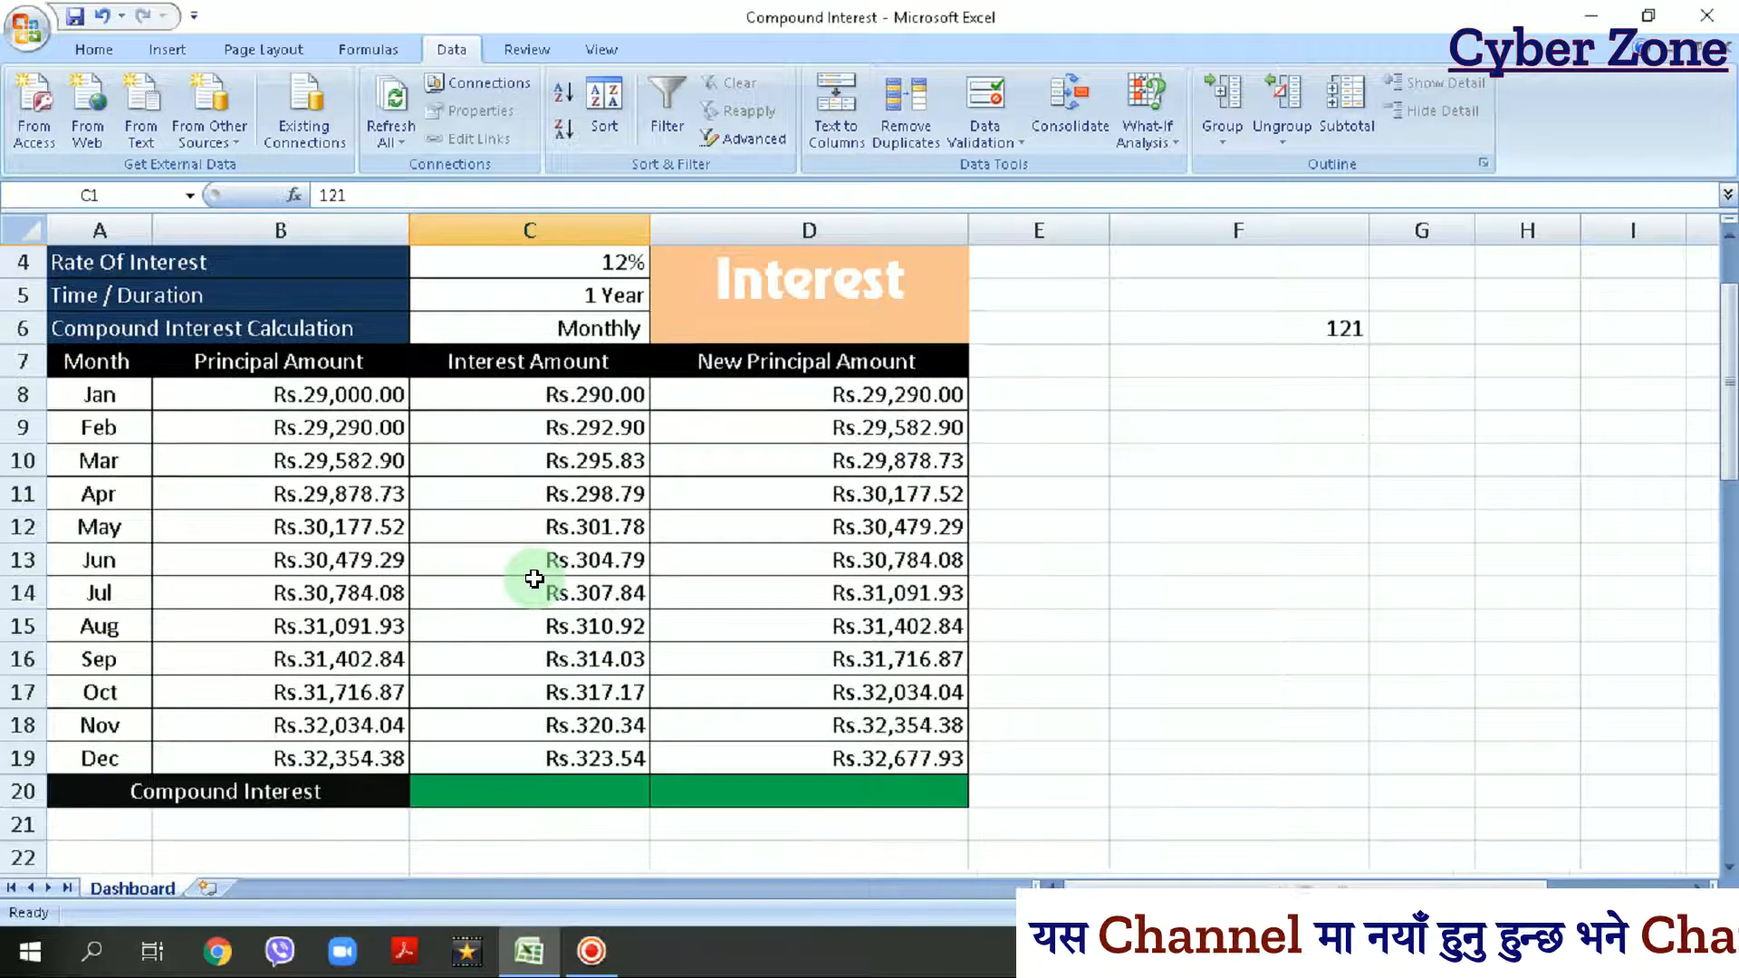
scroll(534, 578, "down", 5)
scroll(136, 649, "down", 3)
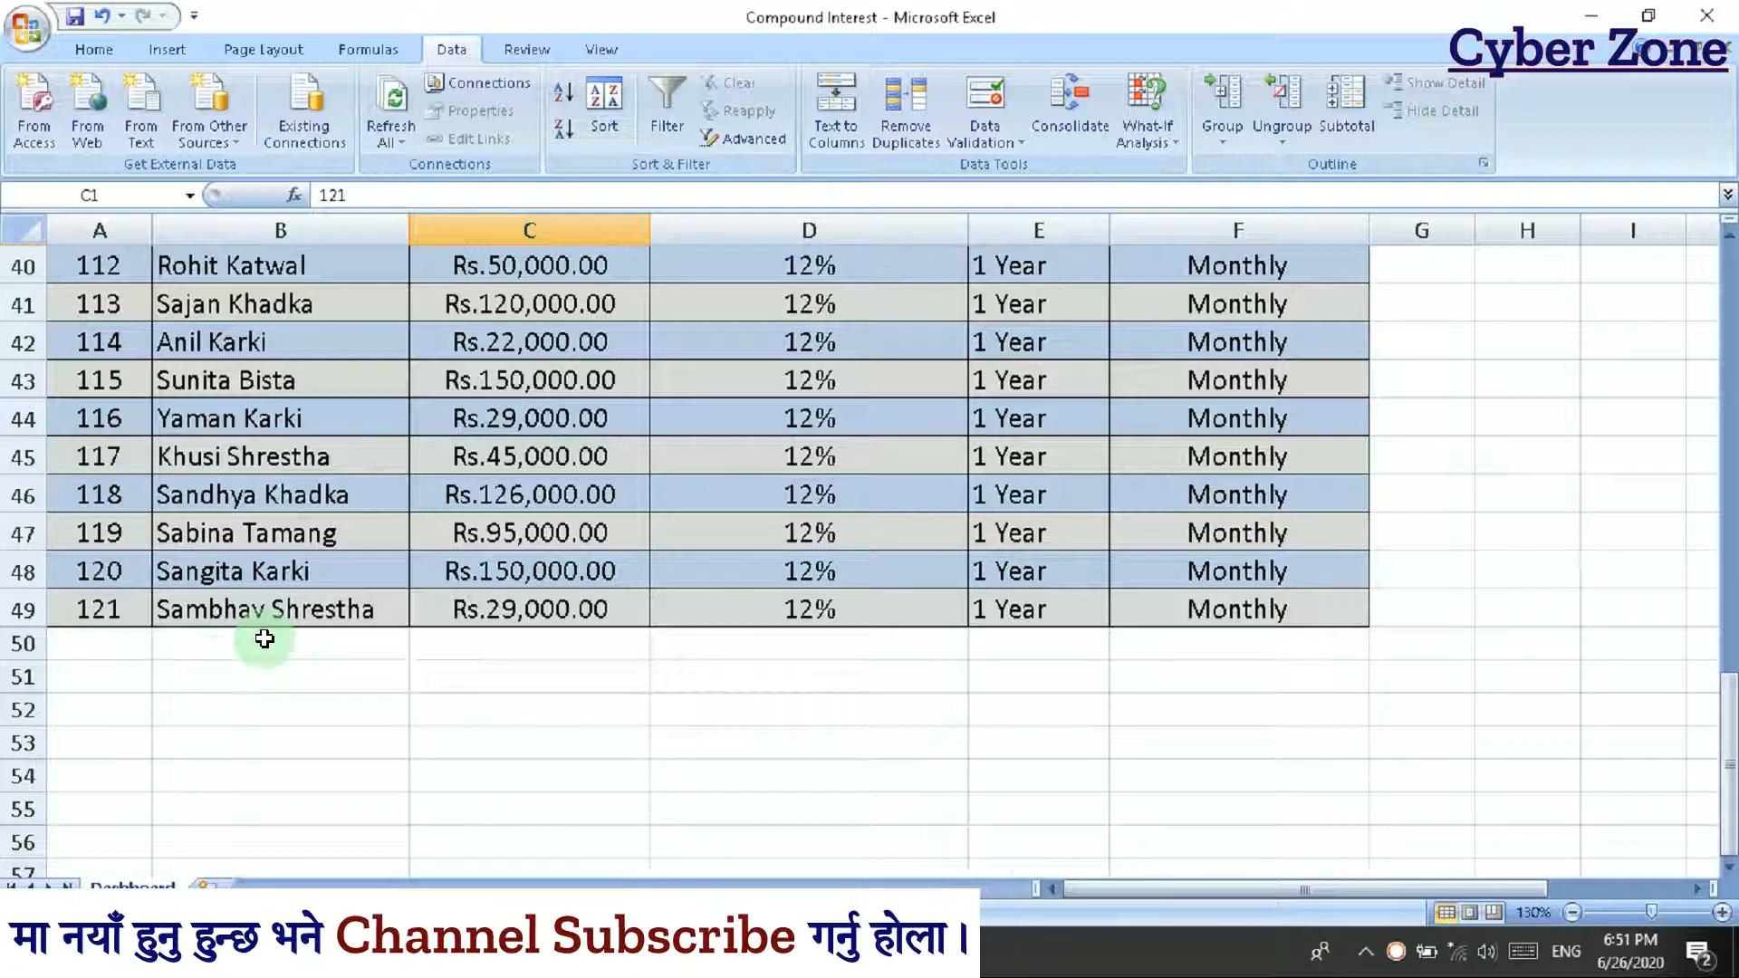
scroll(345, 685, "up", 5)
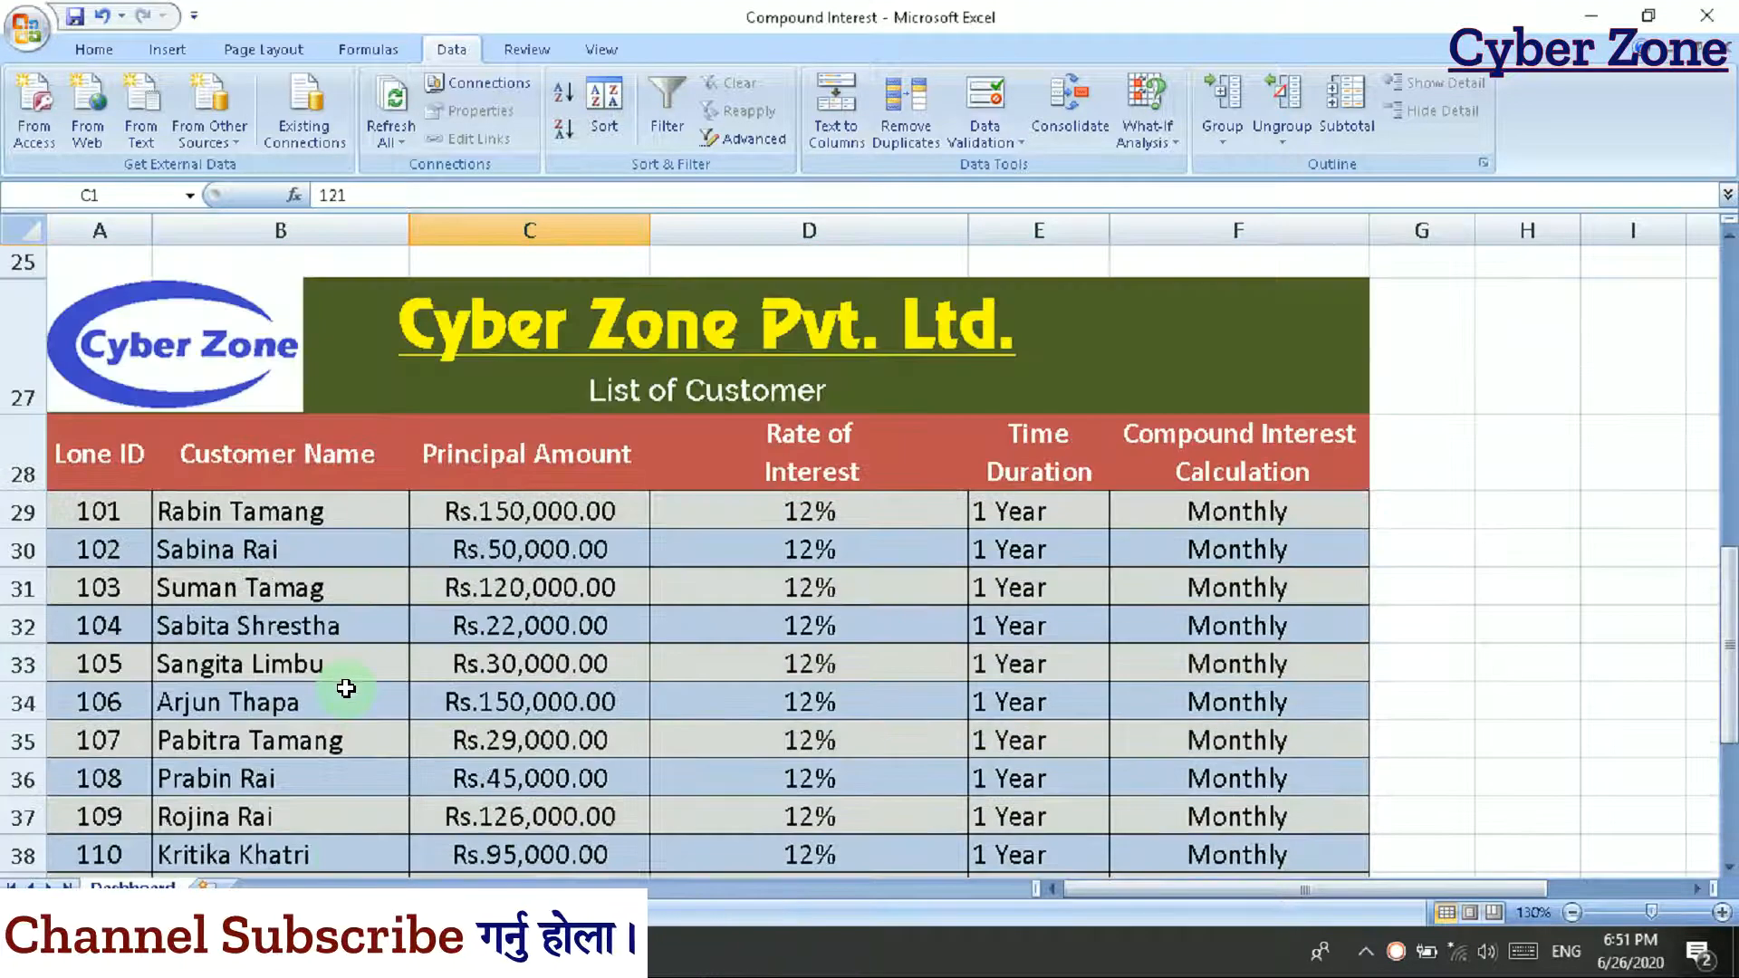
scroll(346, 688, "up", 1)
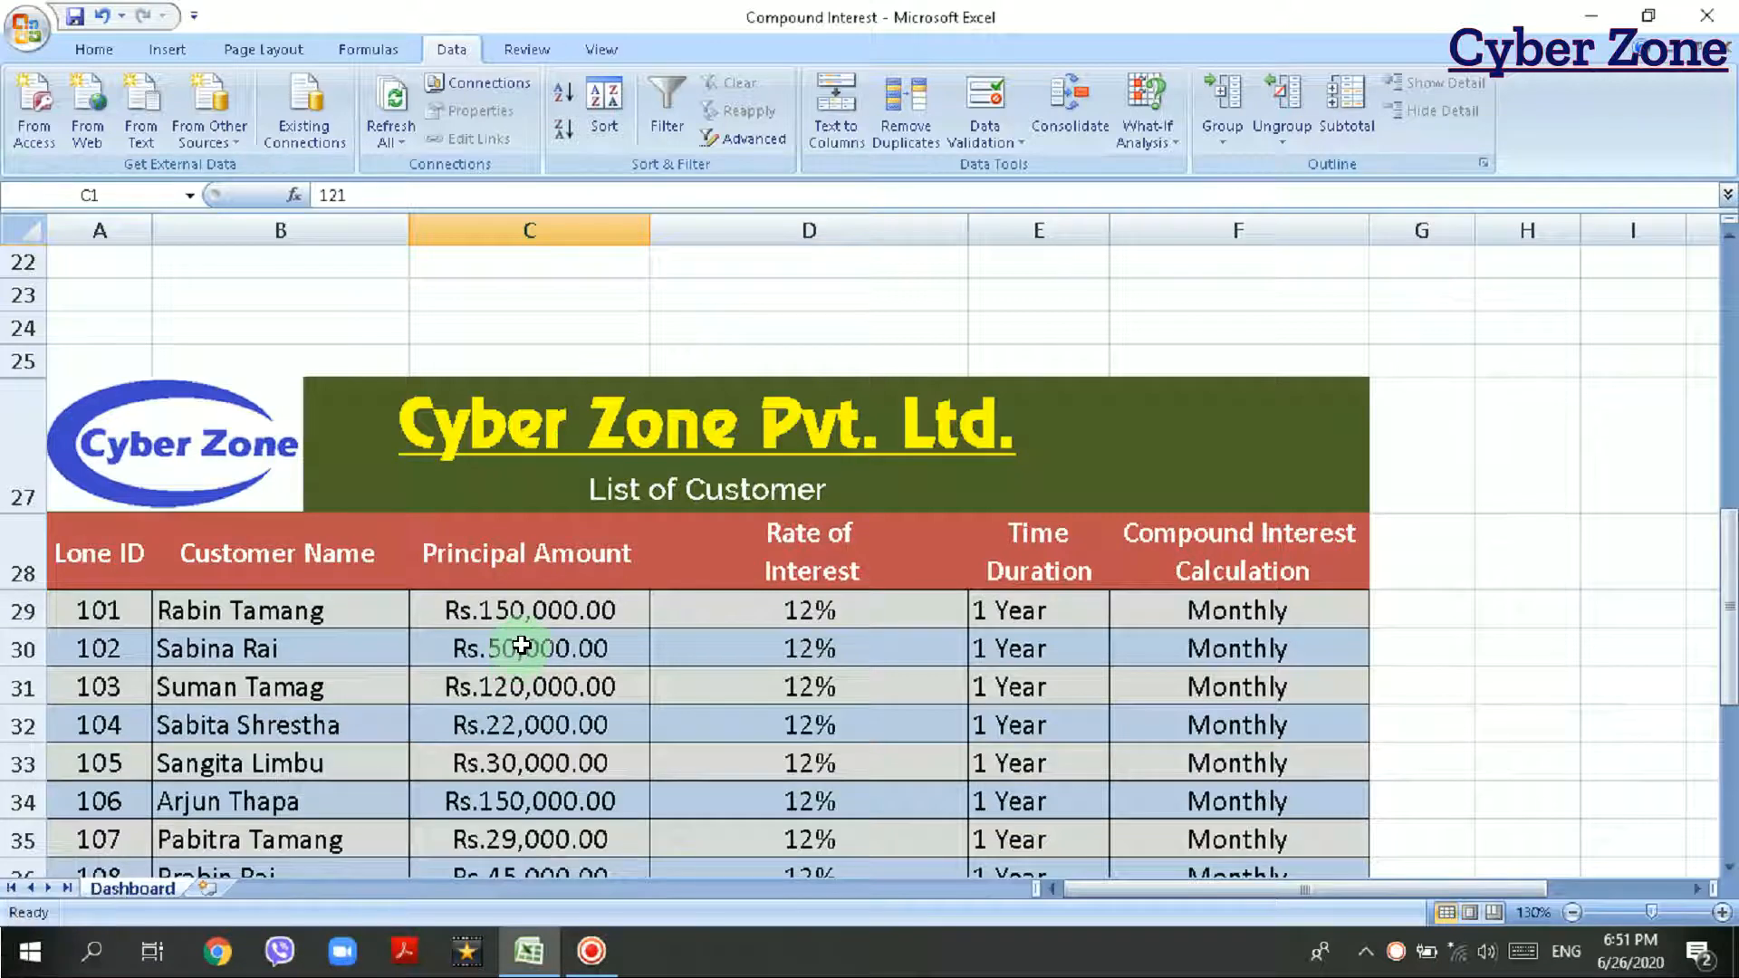
scroll(516, 651, "up", 4)
scroll(524, 670, "up", 2)
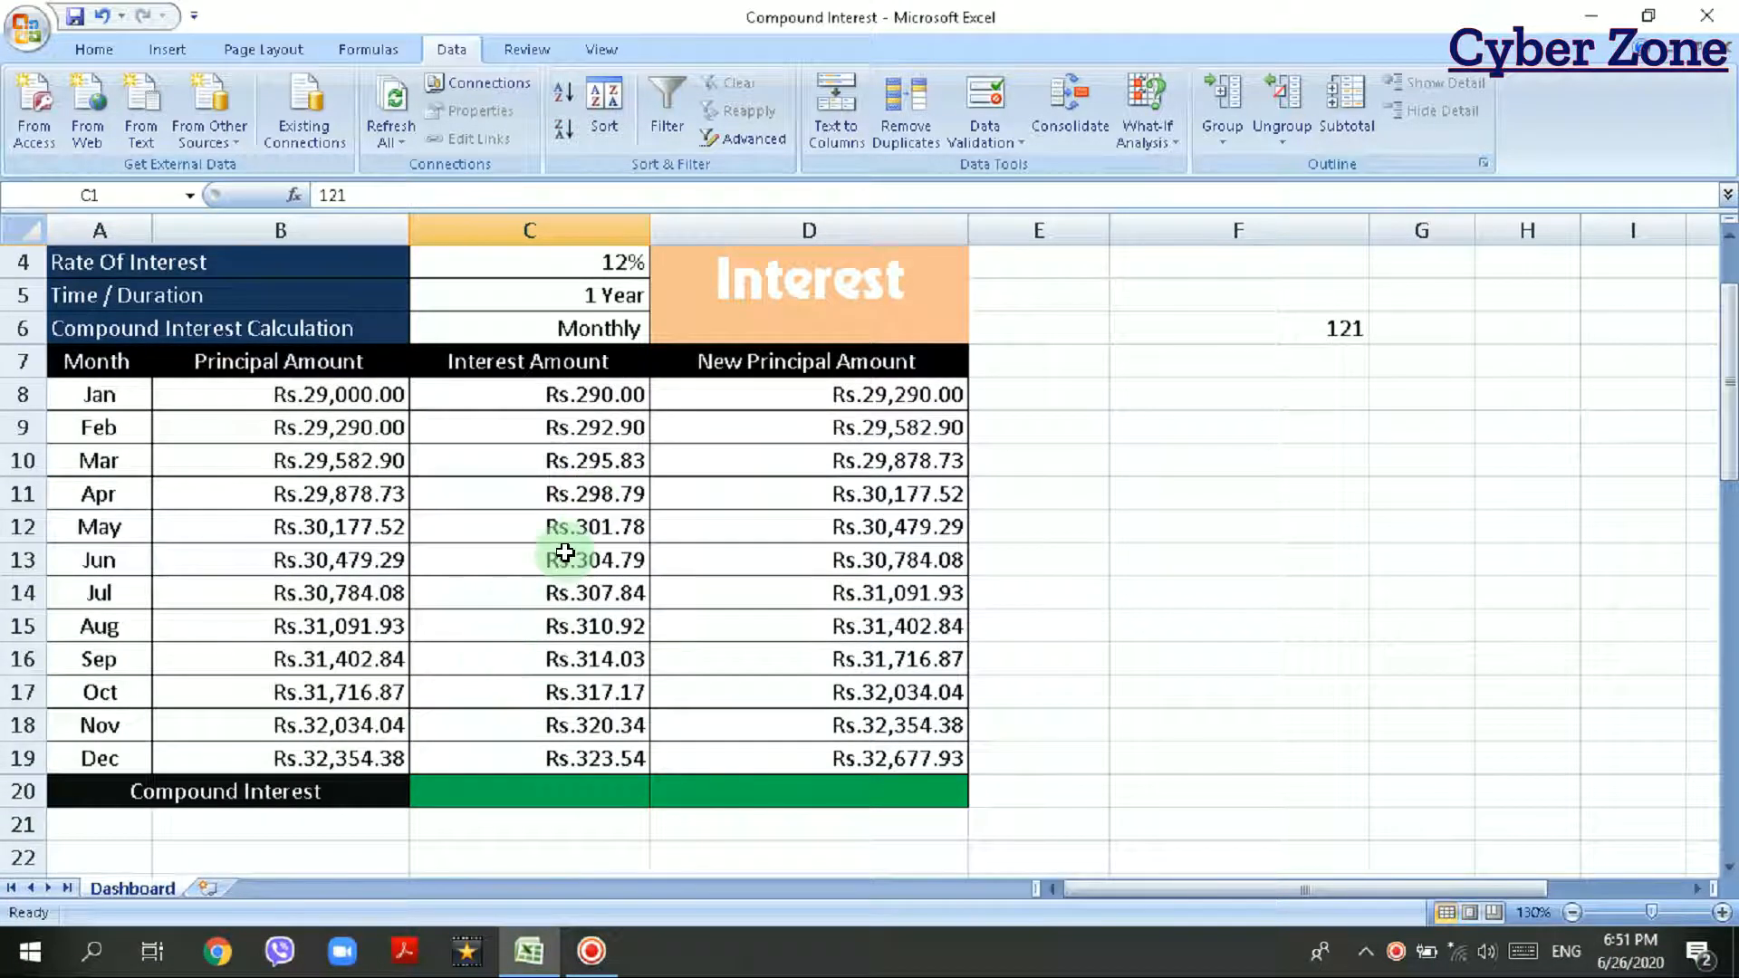
Total the monthly interest amounts in C20 of the Compound Interest row with a SUM of C8:C19
left_click(589, 795)
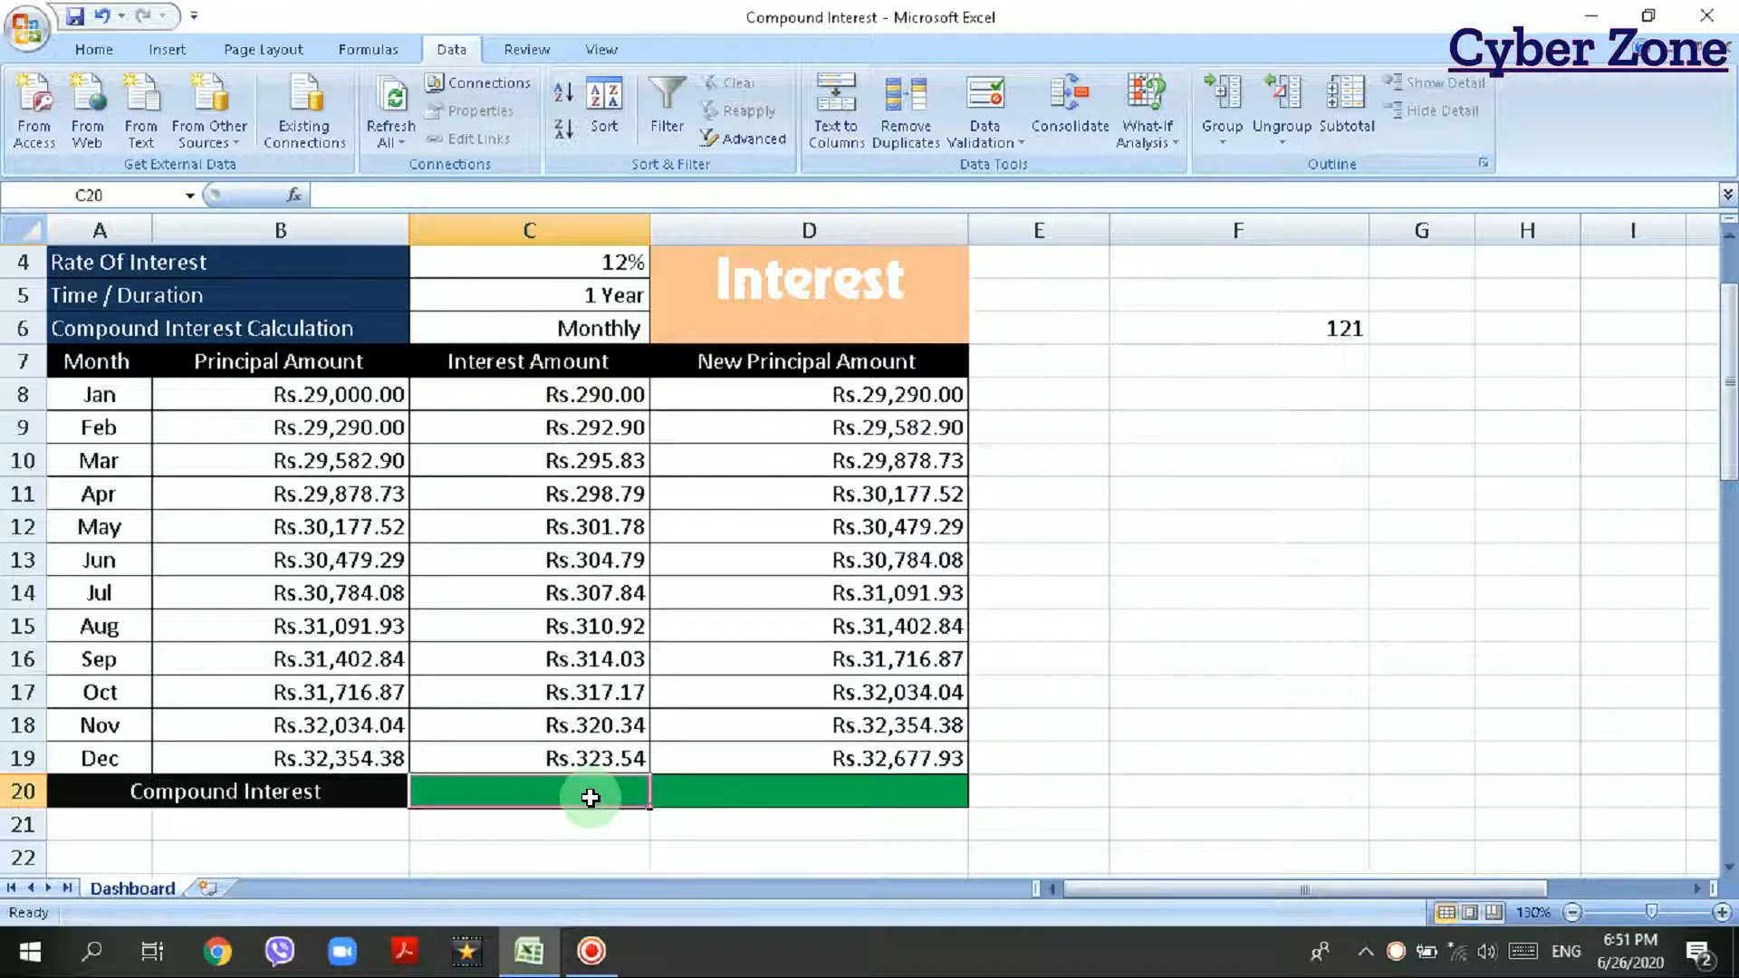
type("=s")
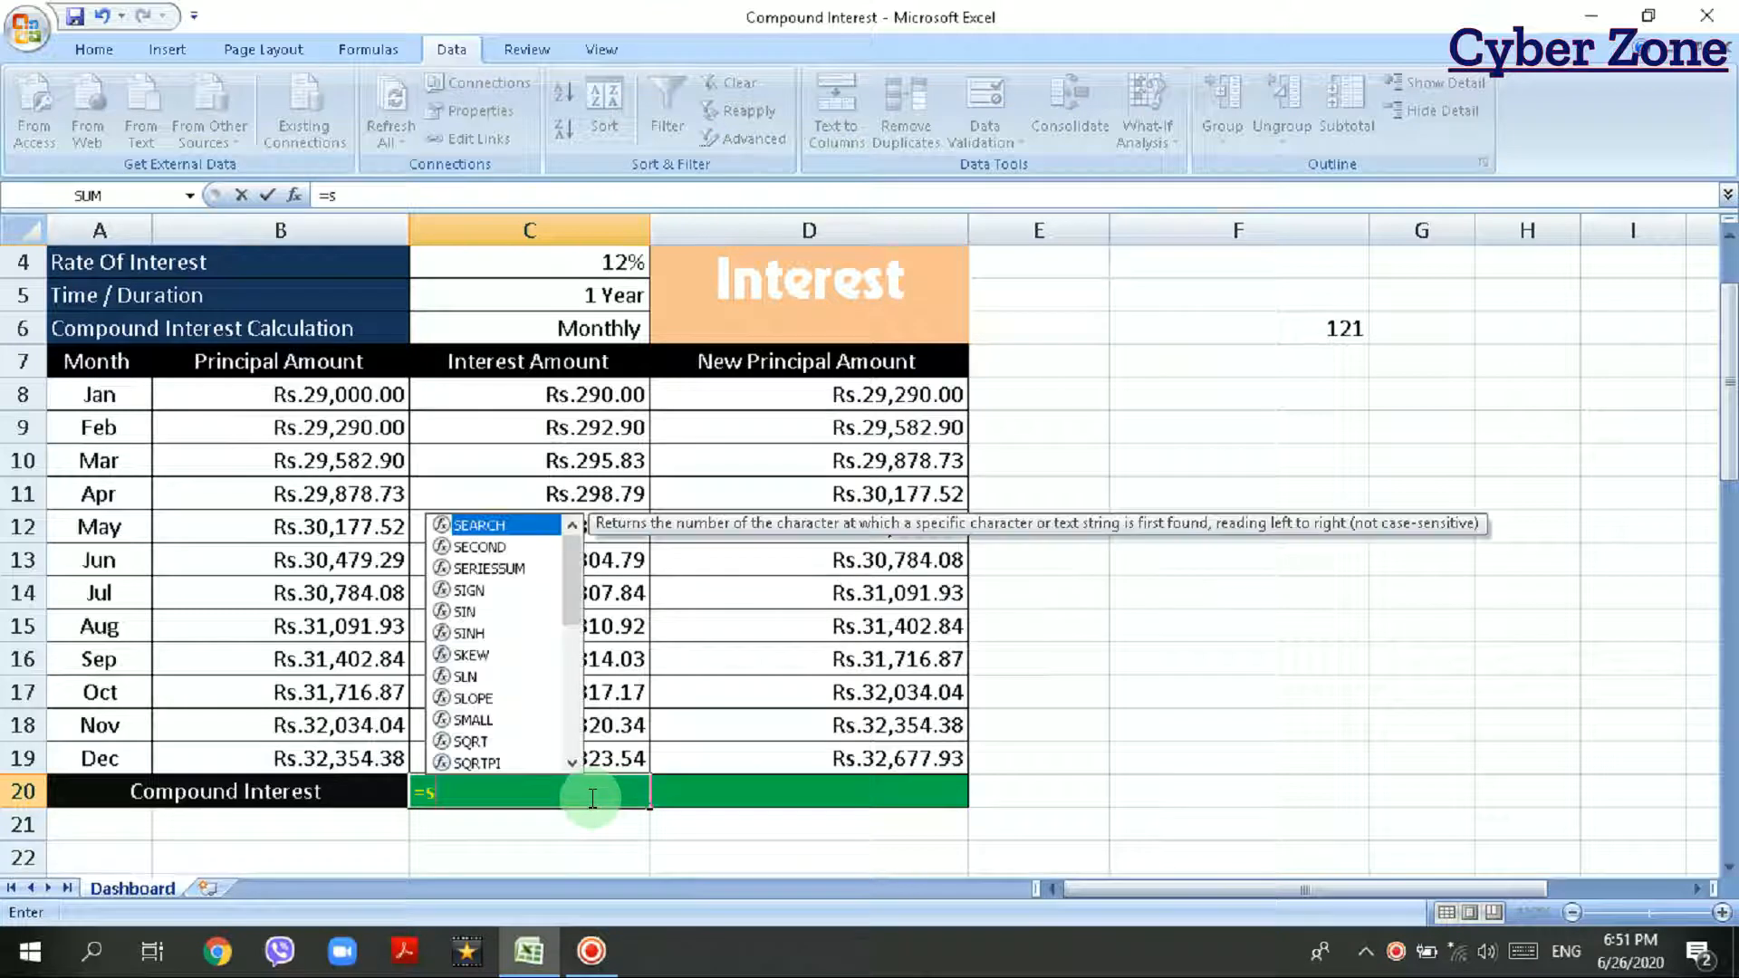
type("um(")
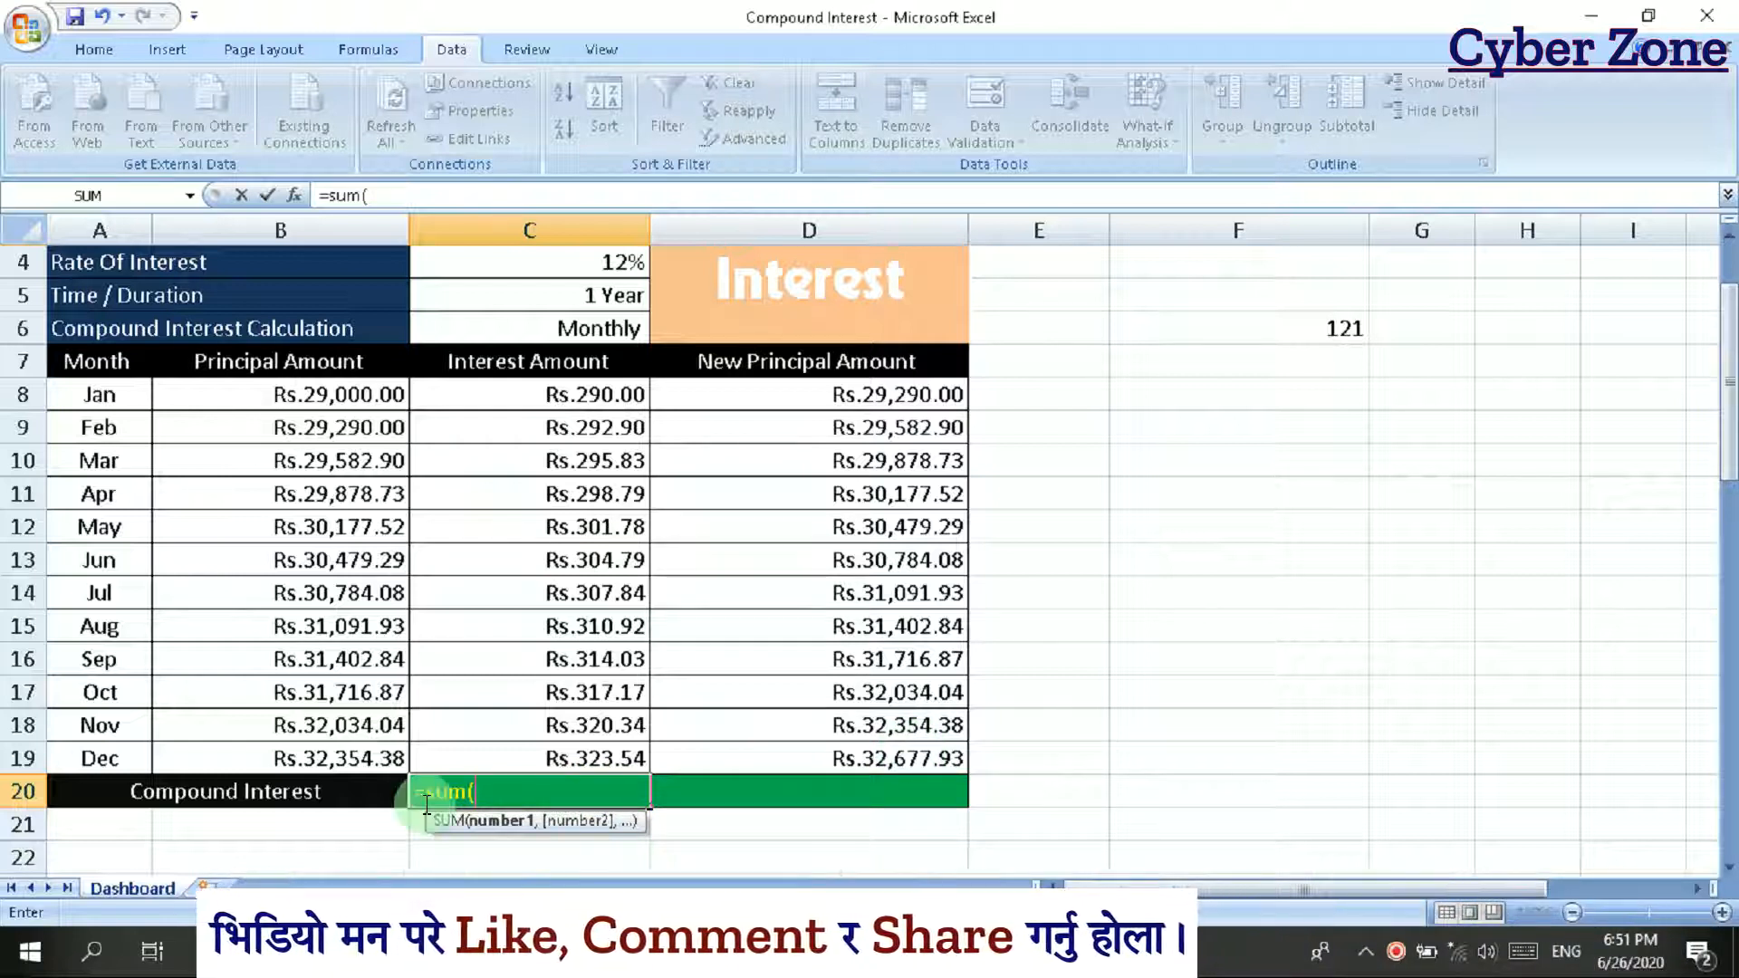
left_click_drag(575, 399, 526, 759)
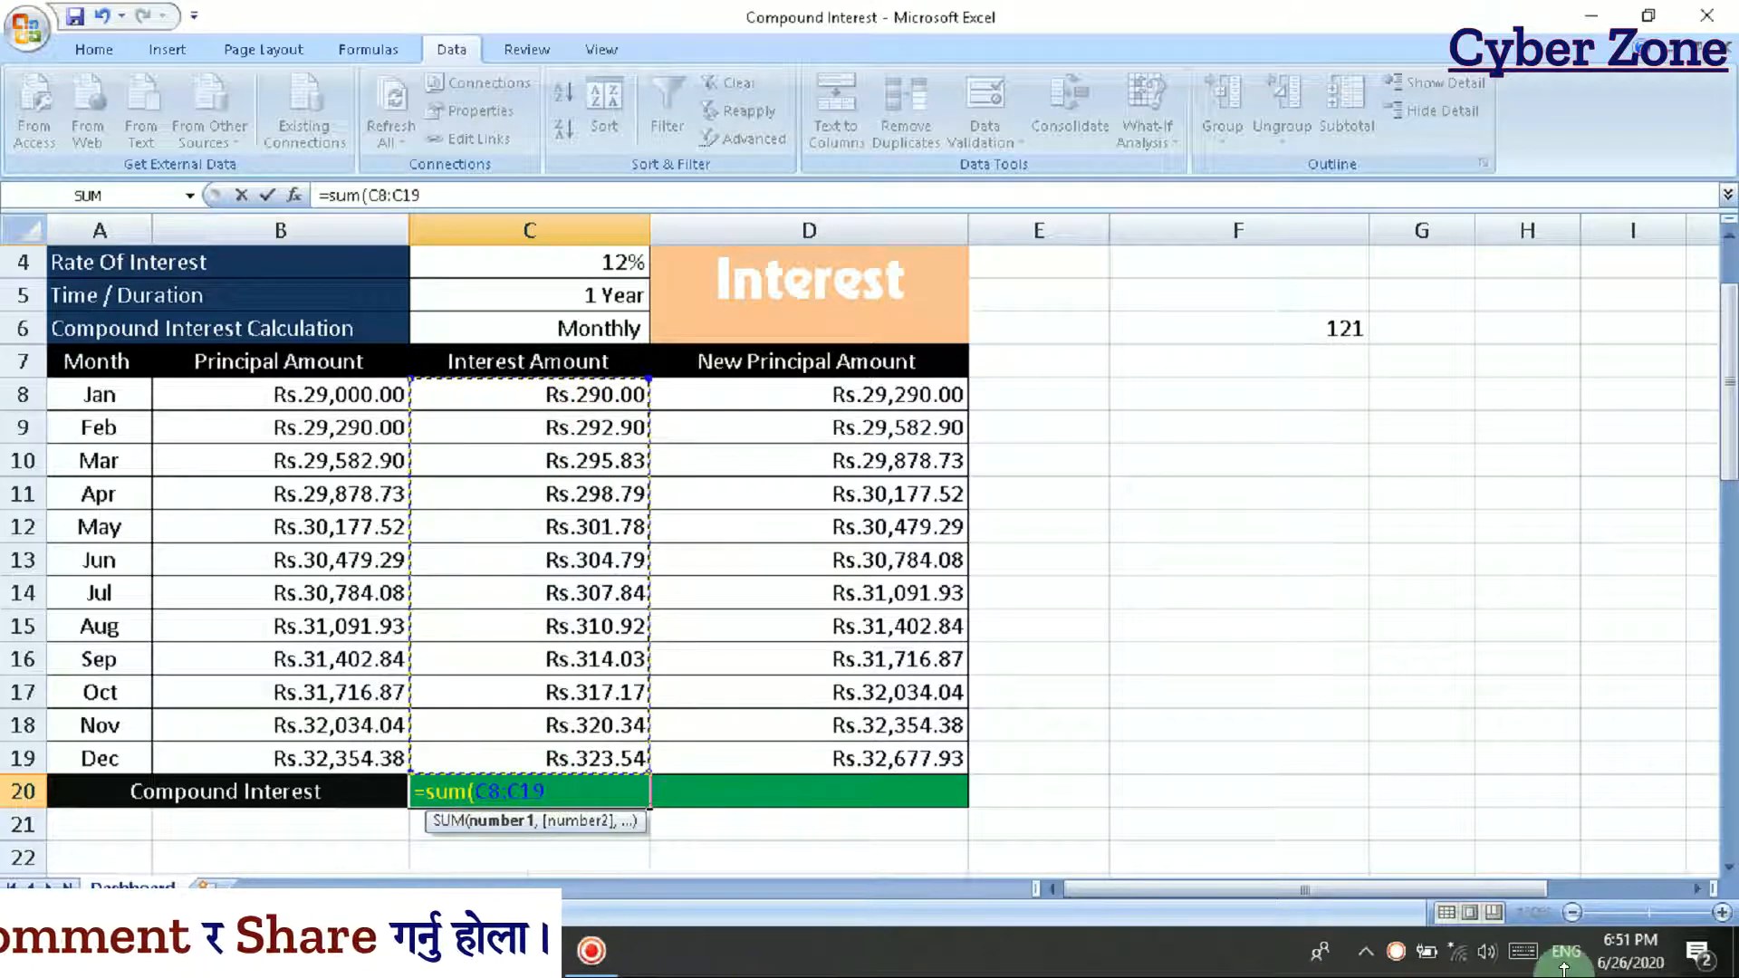
key("Return")
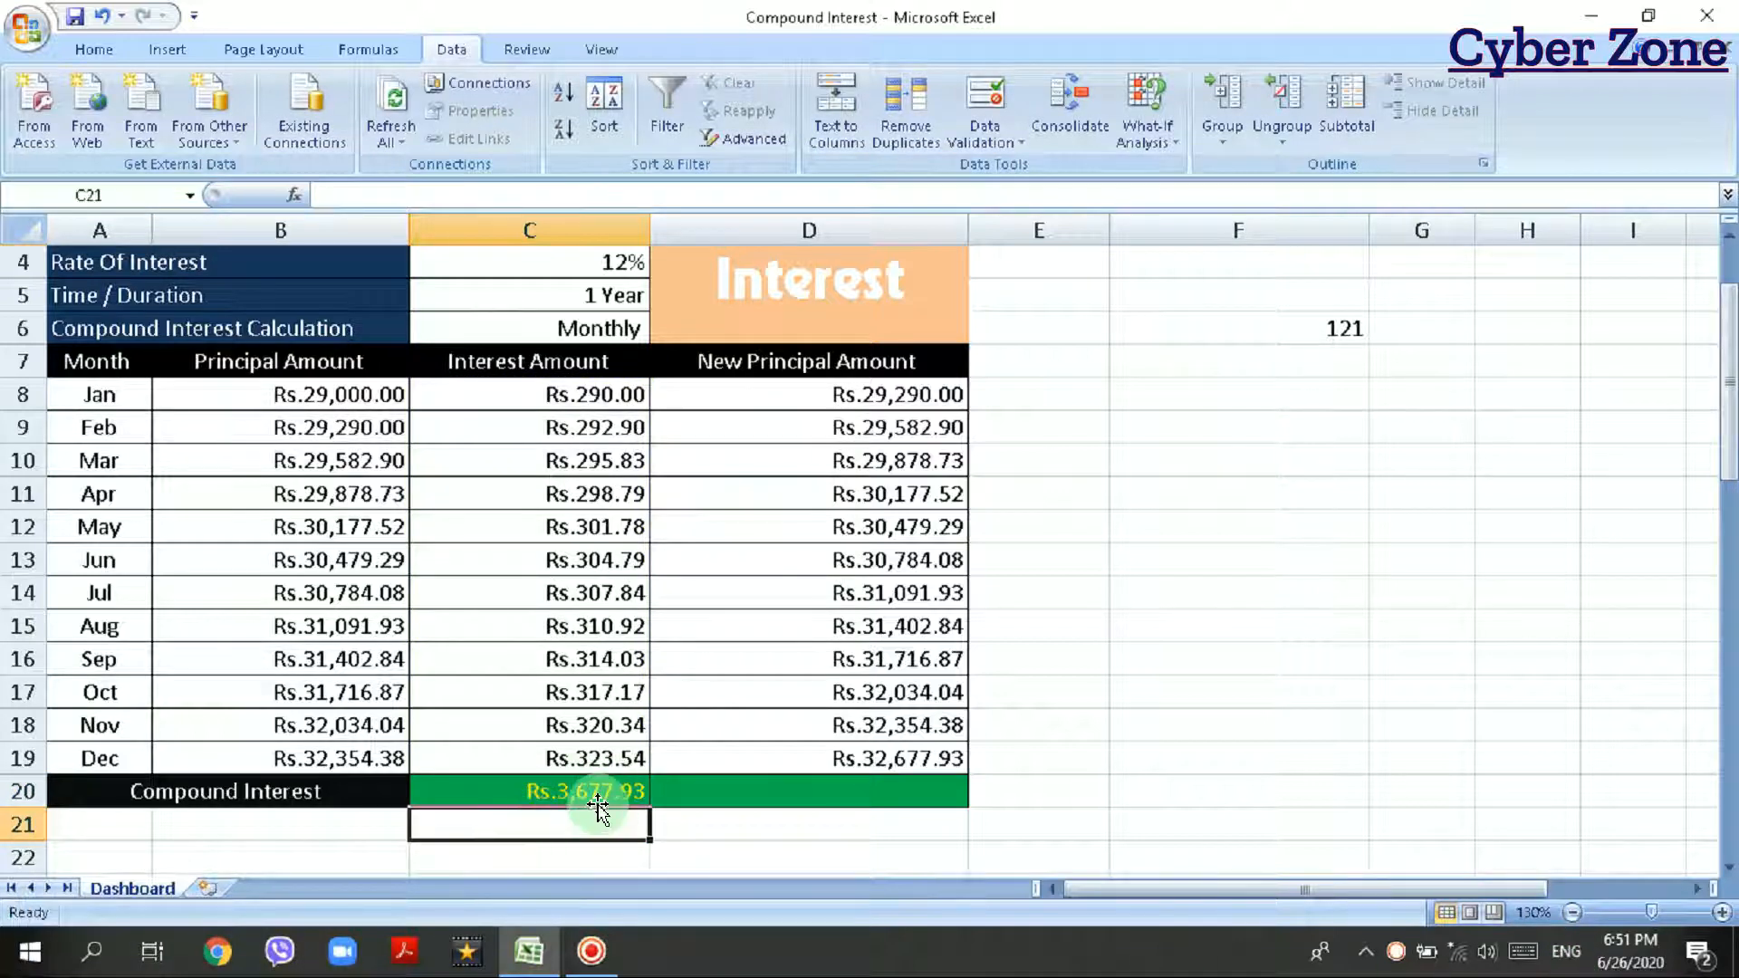
Enter =D19-C20 in D20 to subtract the total interest from December's new principal
left_click(706, 794)
type("=")
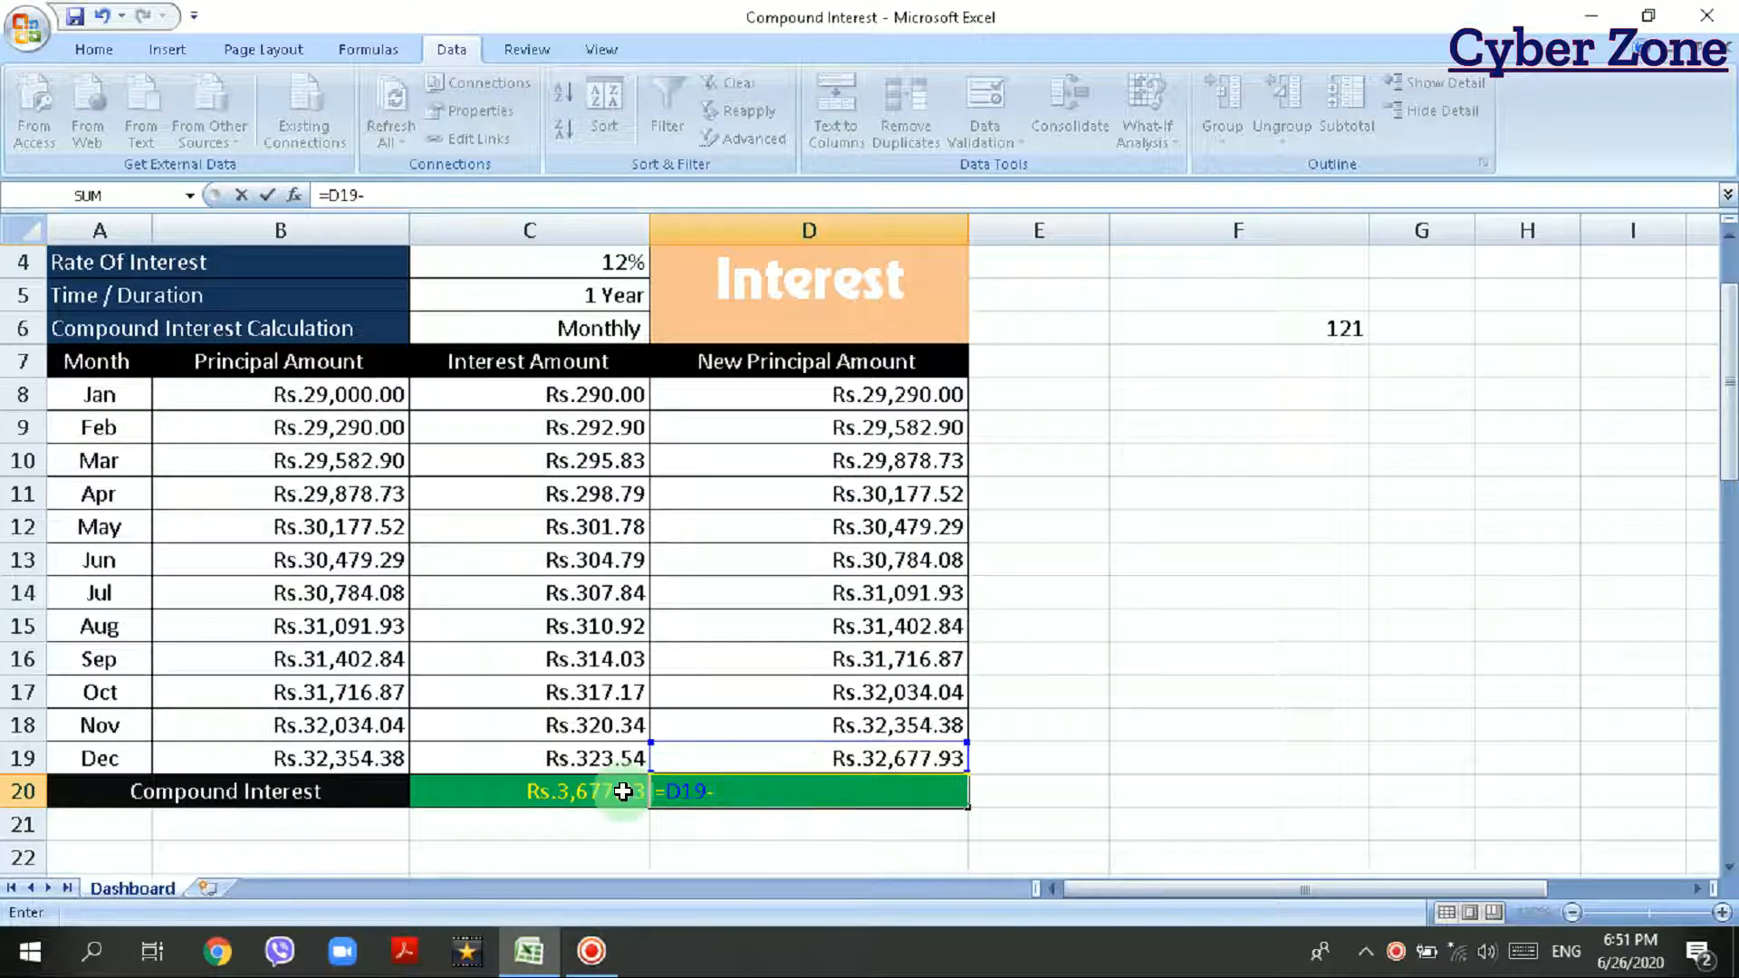
key("Return")
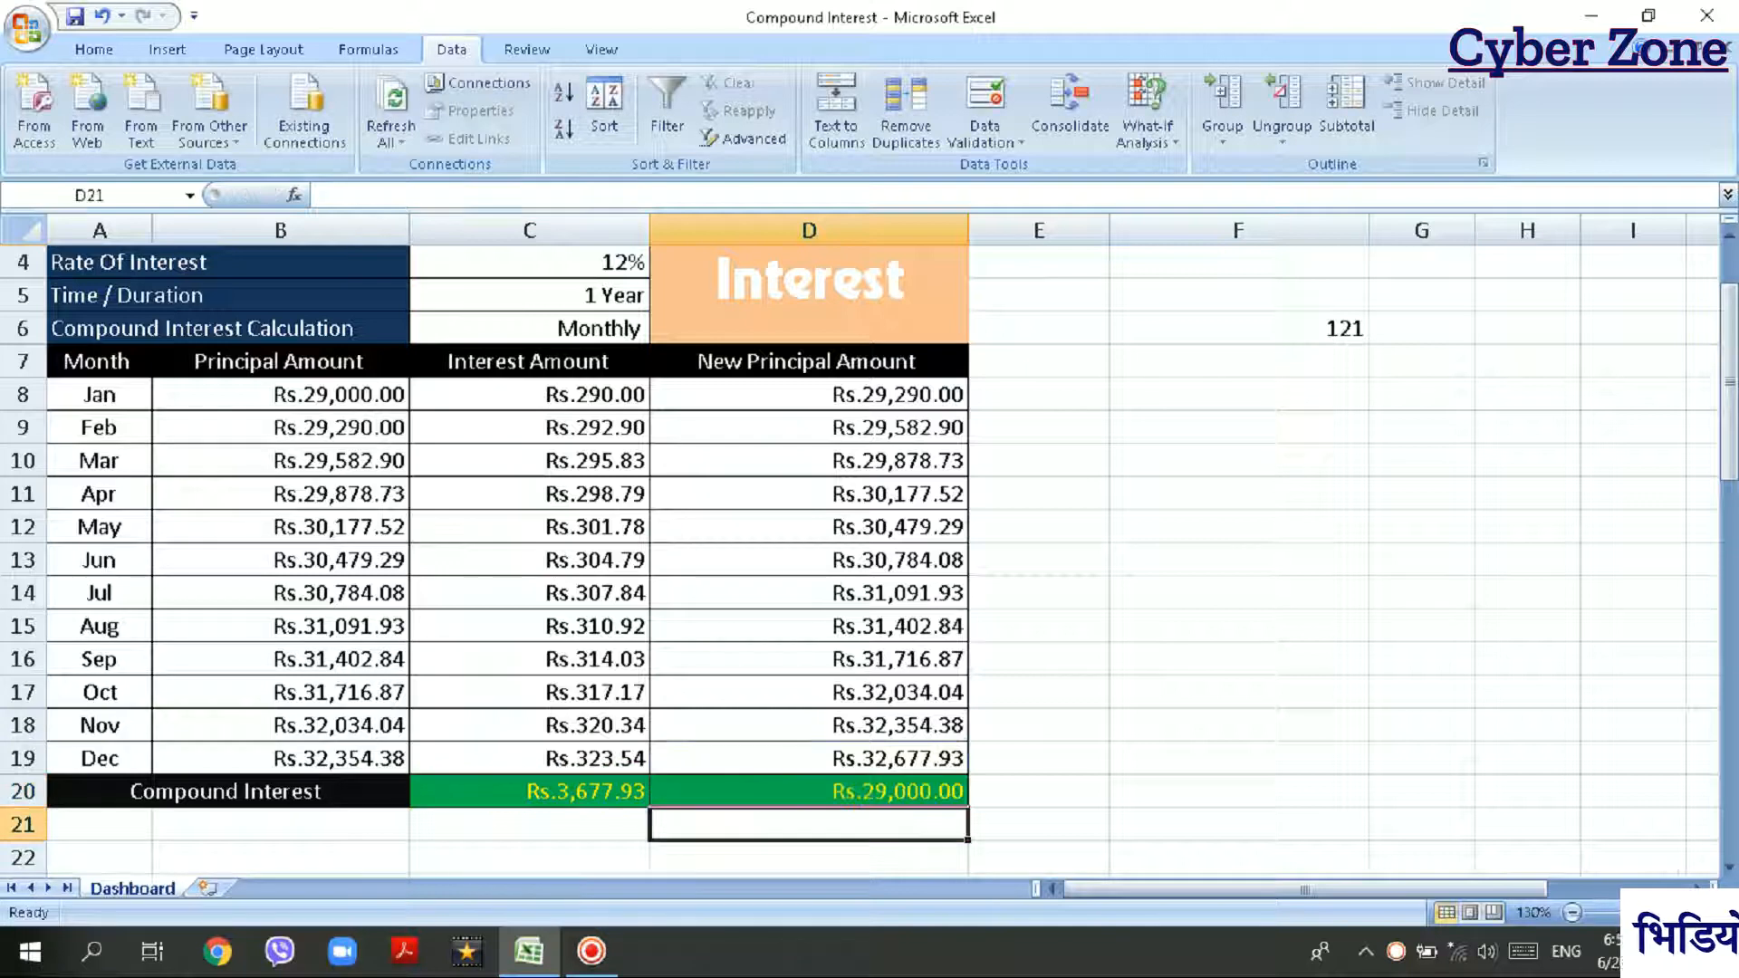
Check the D20 result against January's principal in B8 and review the interest total in C20
left_click(920, 887)
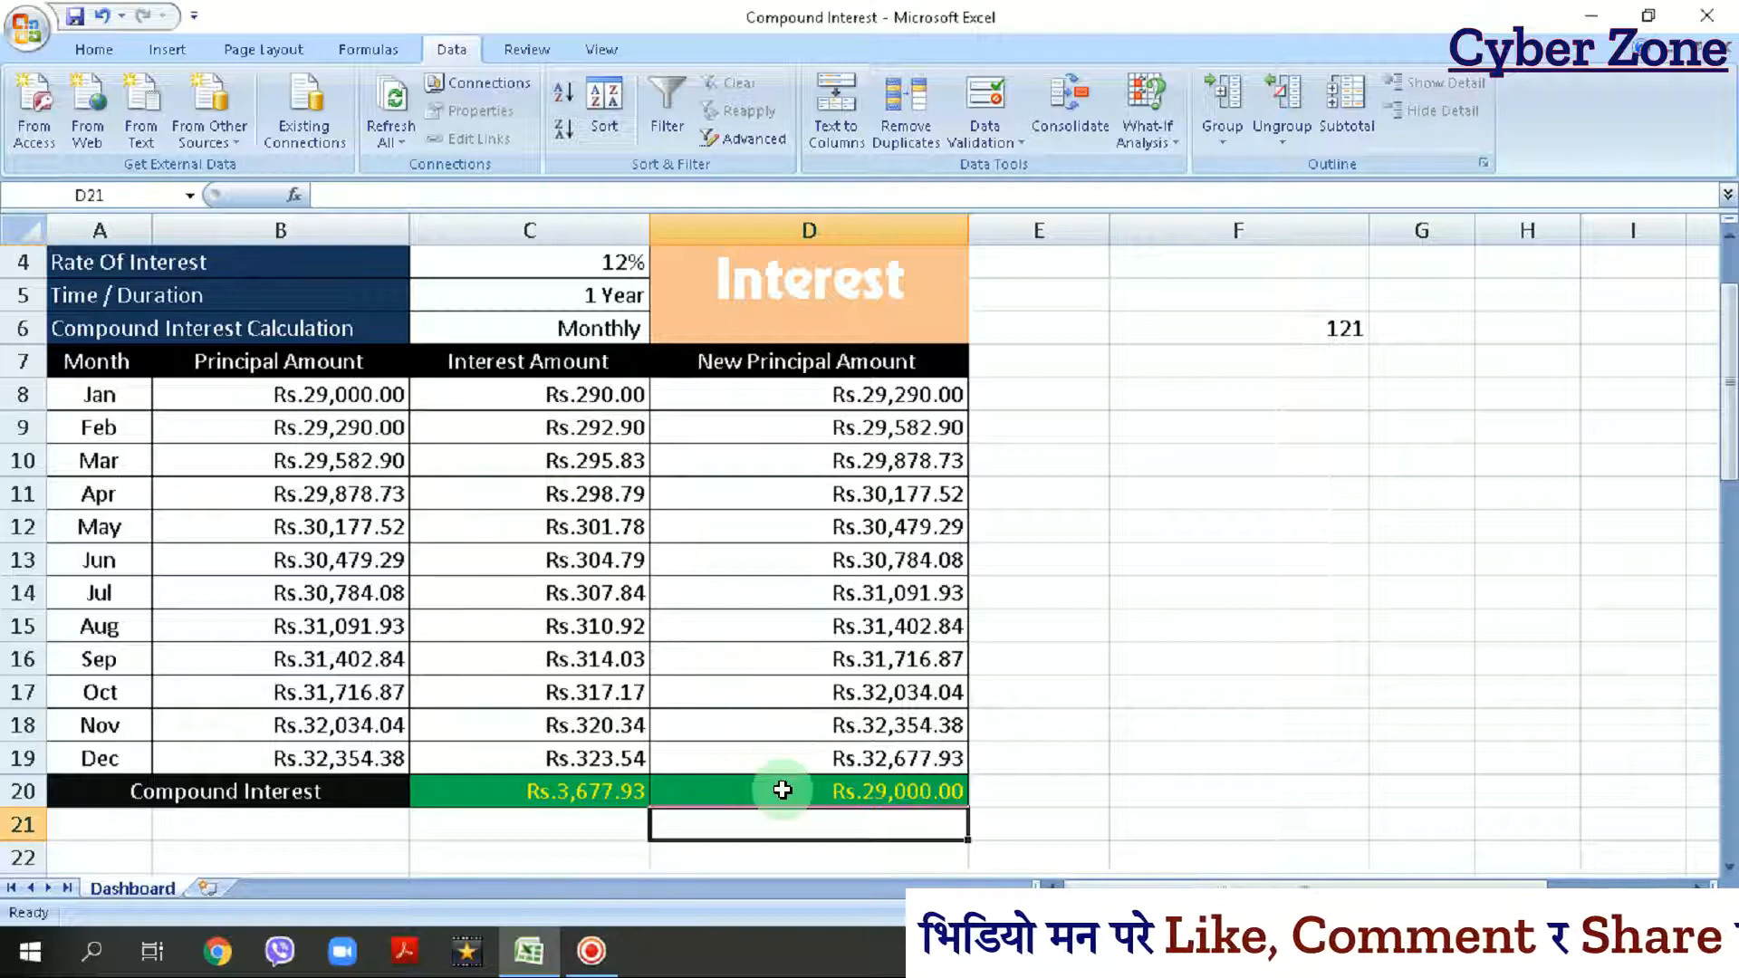
left_click(355, 394)
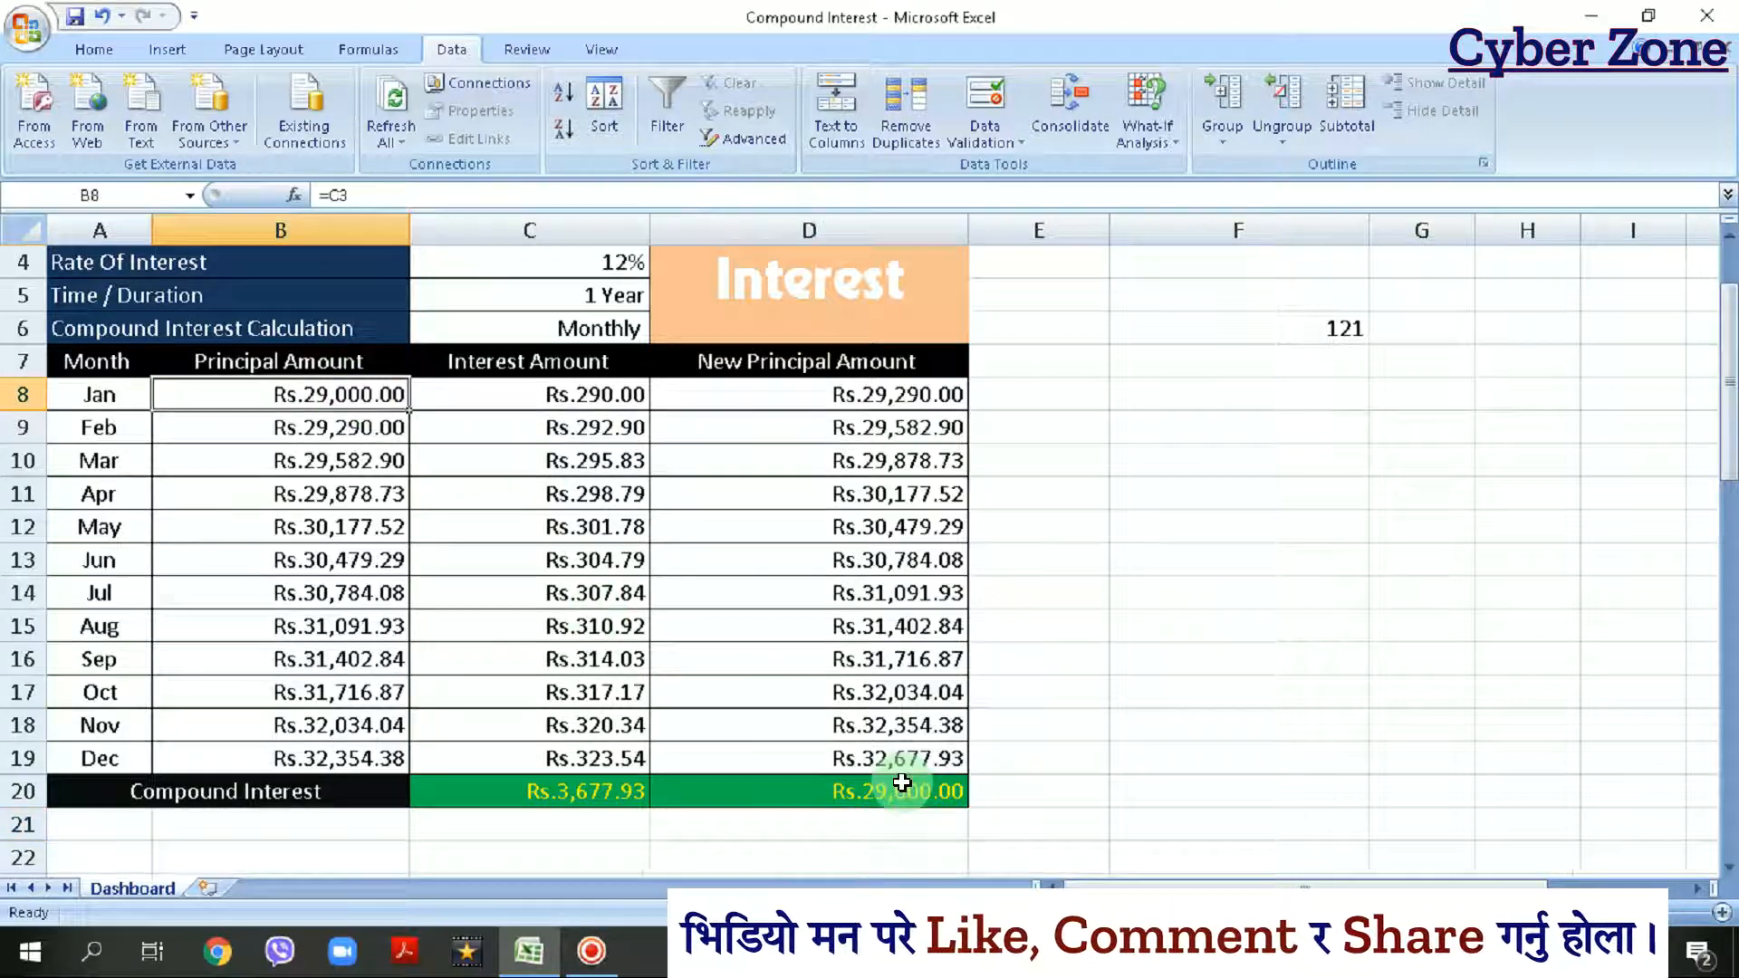
left_click(770, 791)
left_click(589, 795)
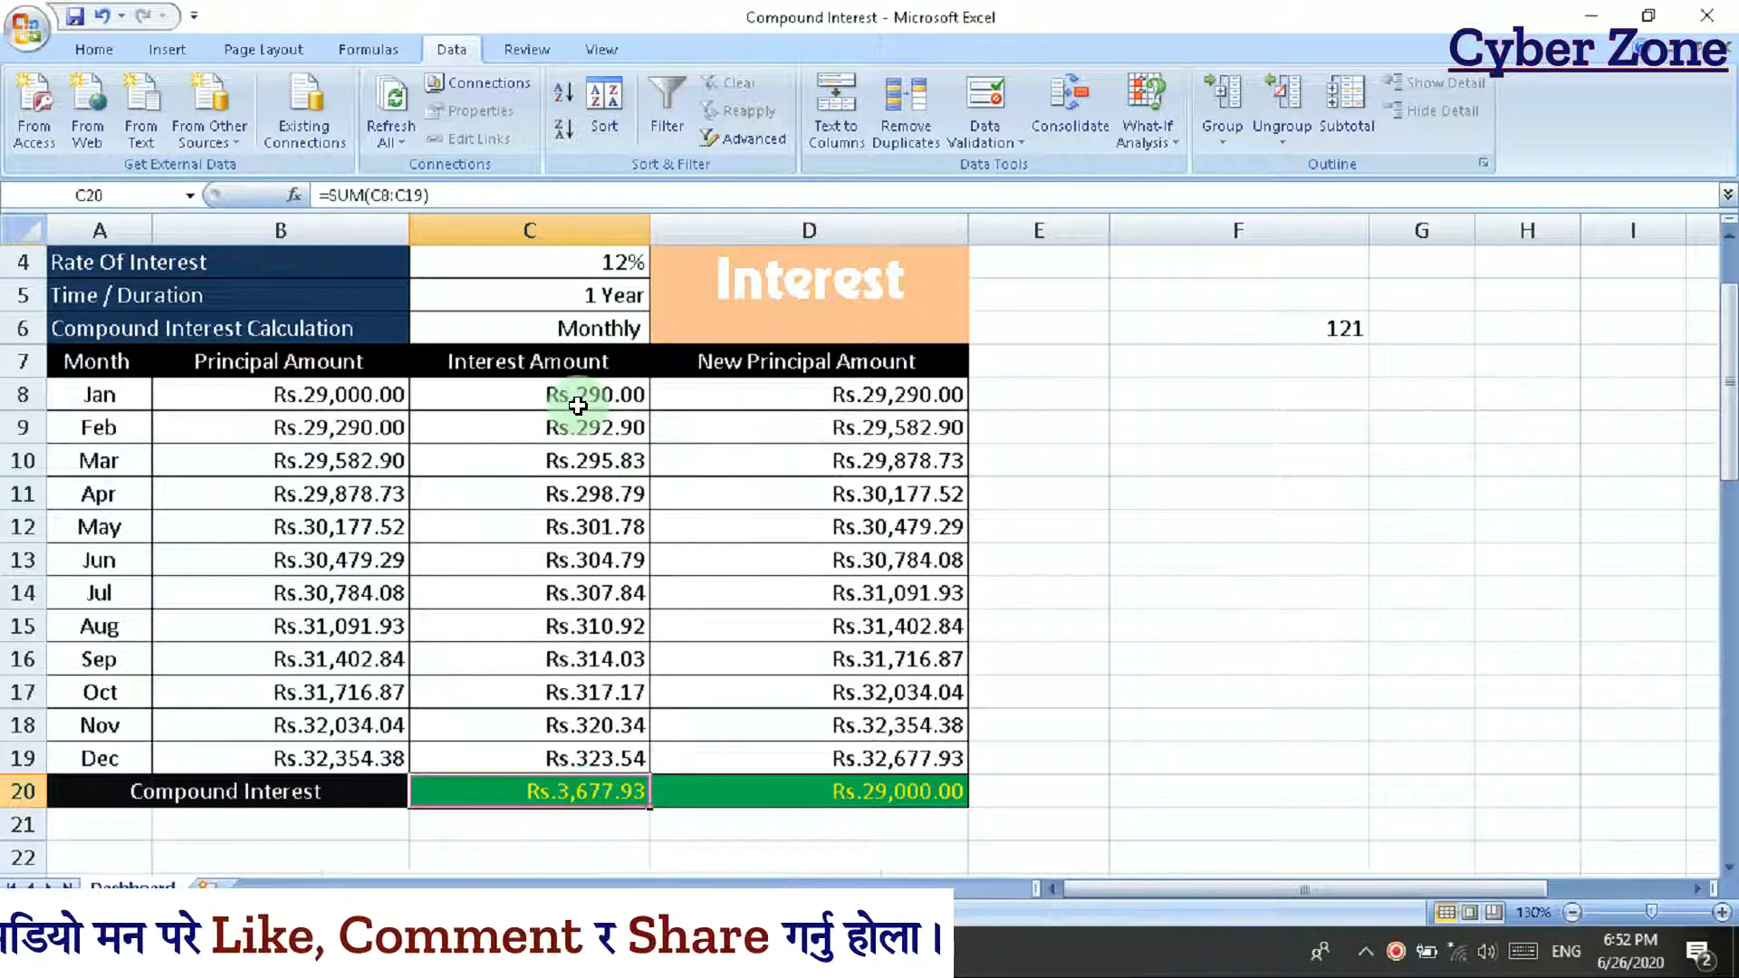
Test the Compound Interest totals by setting C1 to the Loan ID from list row 45 and then the one from row 47
scroll(580, 380, "up", 1)
left_click(662, 266)
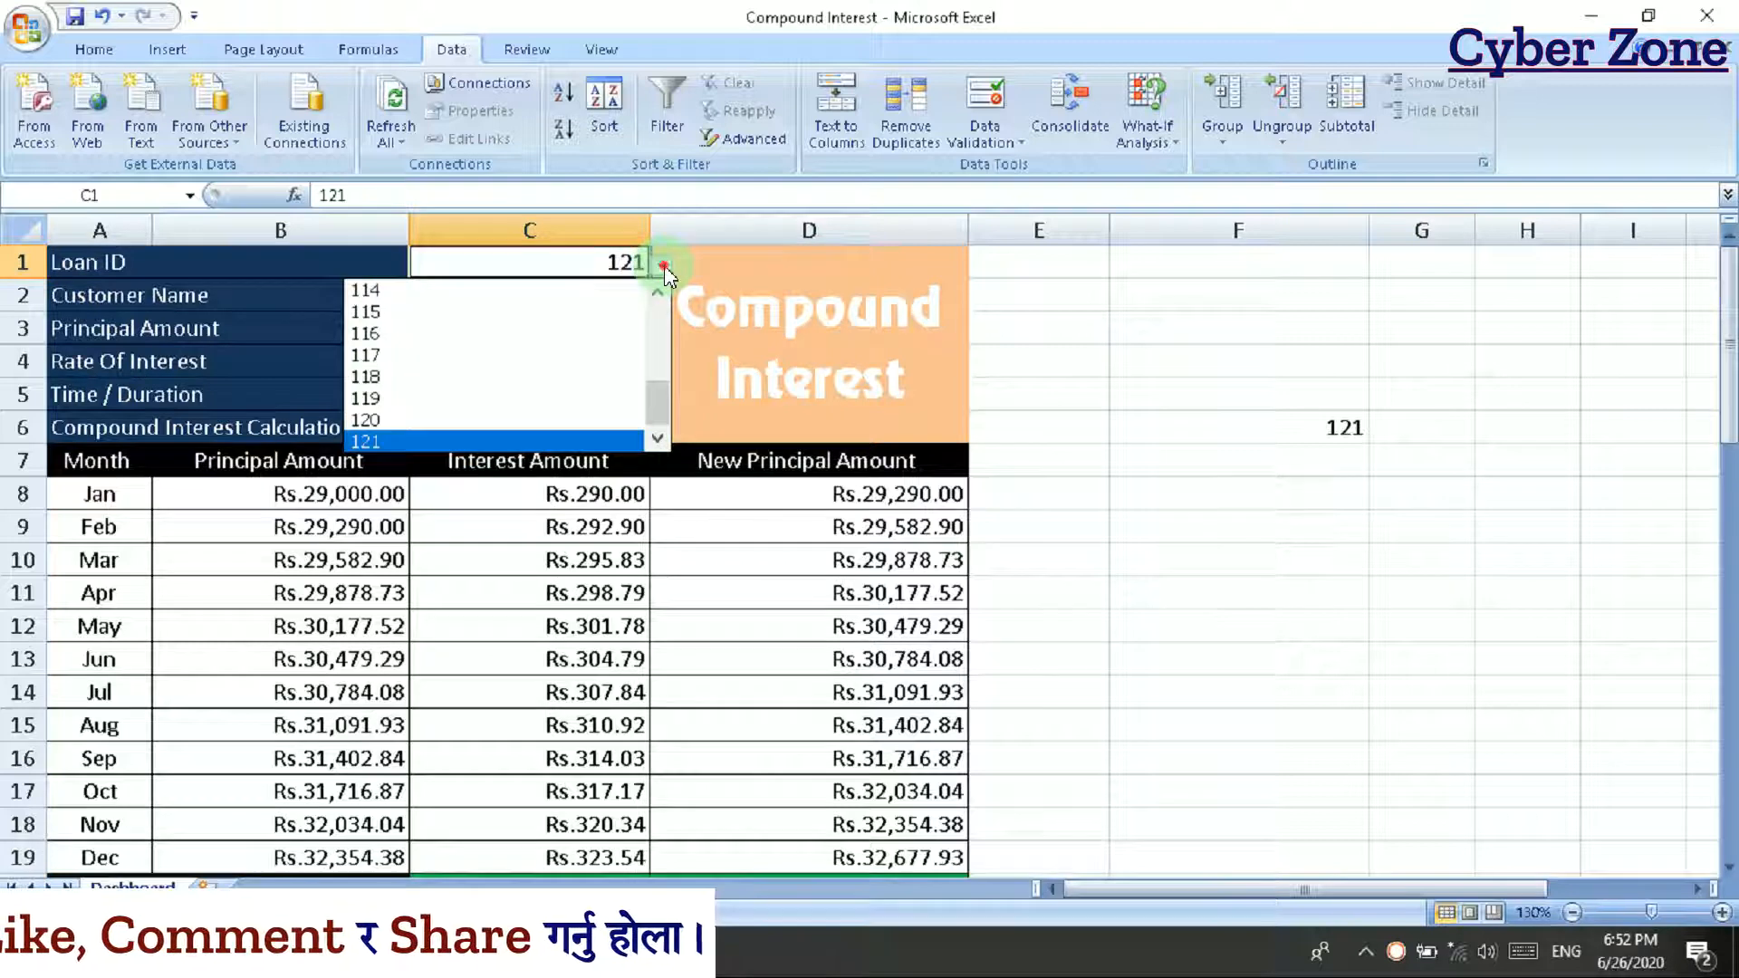
left_click(540, 426)
scroll(541, 428, "down", 2)
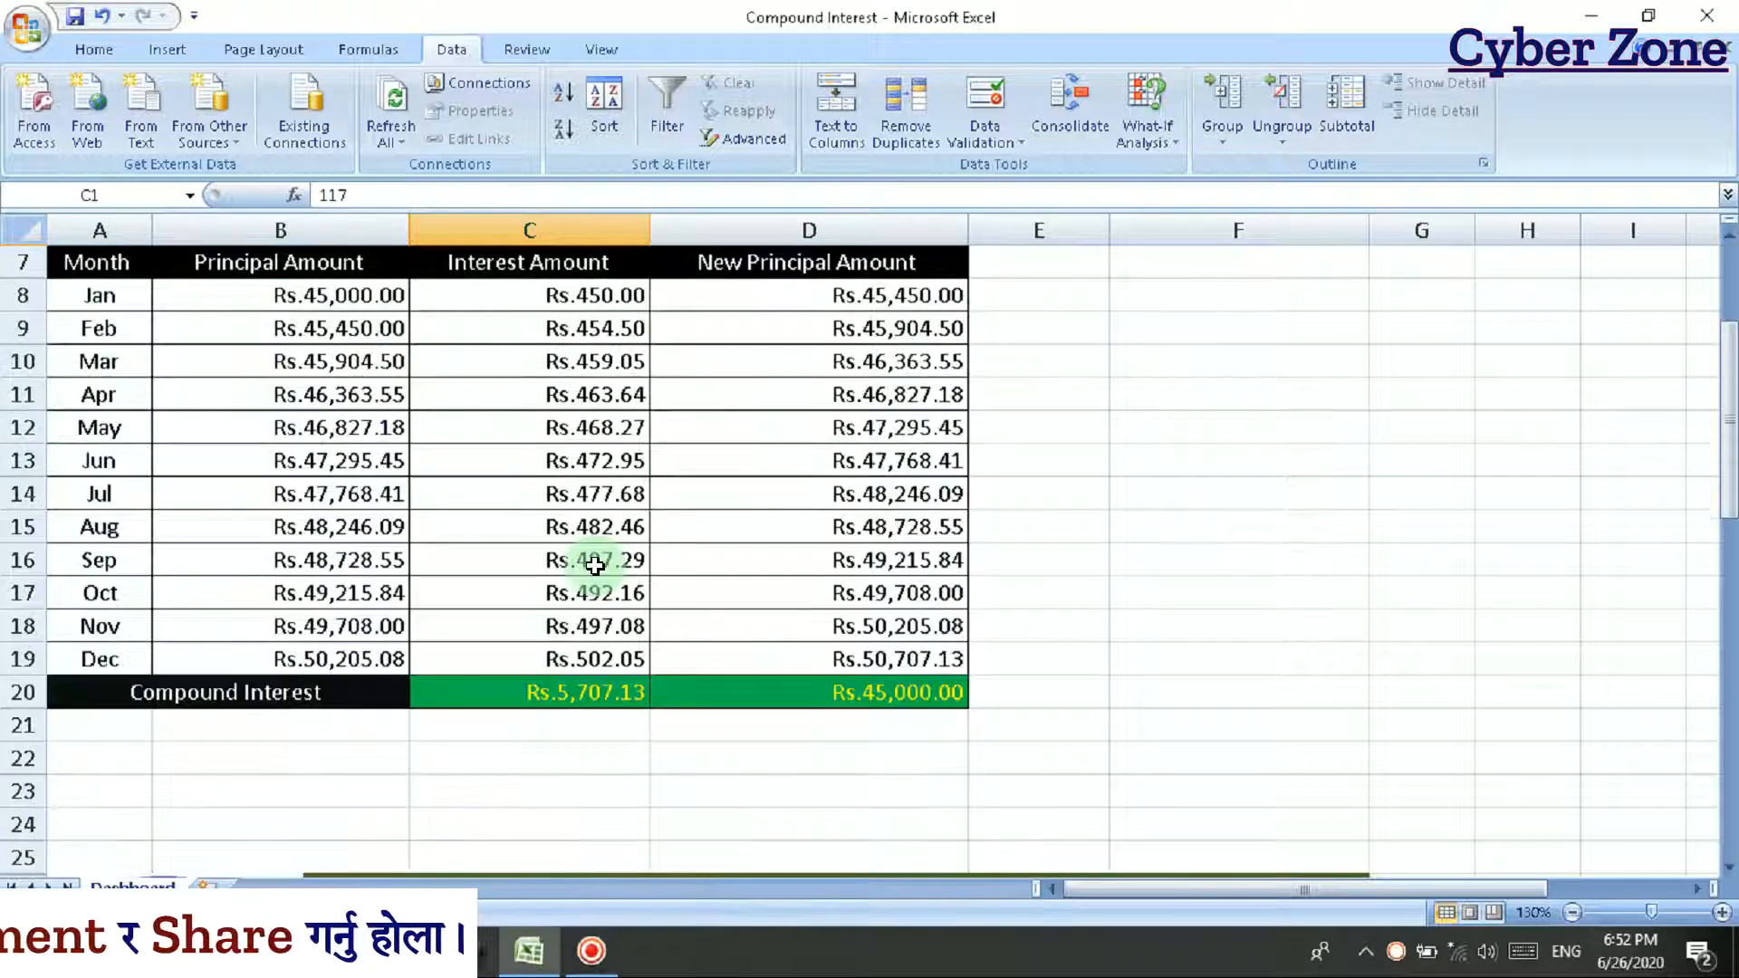
scroll(594, 555, "up", 2)
left_click(661, 266)
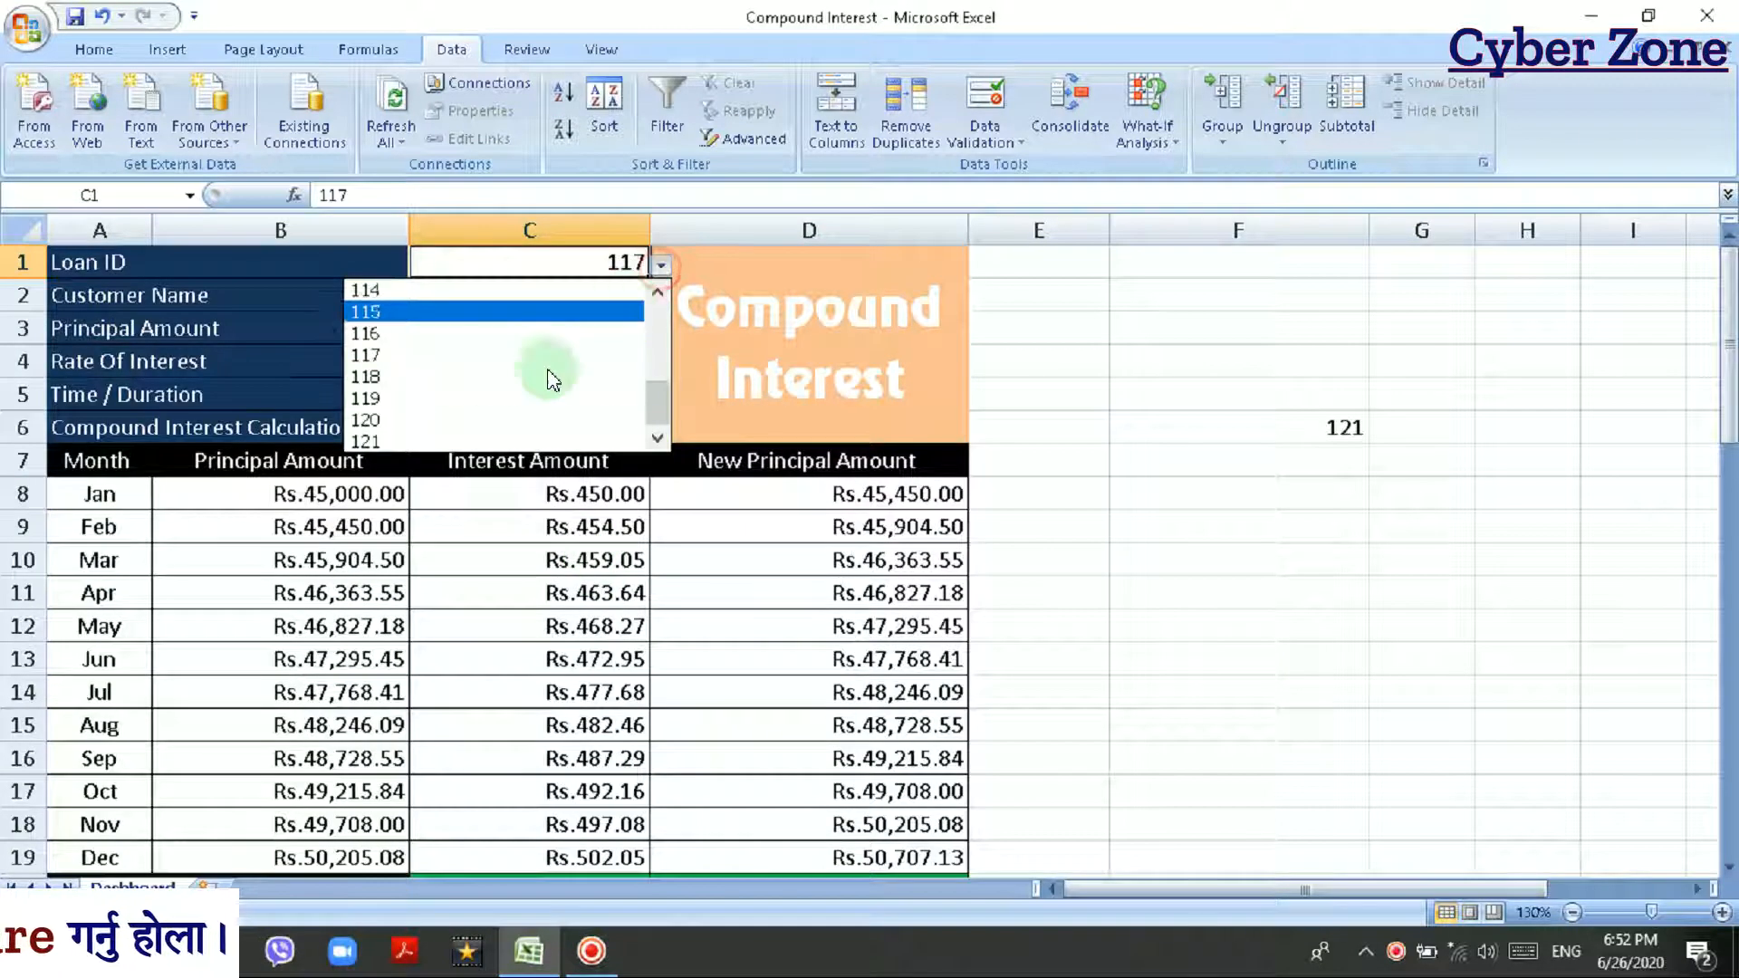
left_click(501, 397)
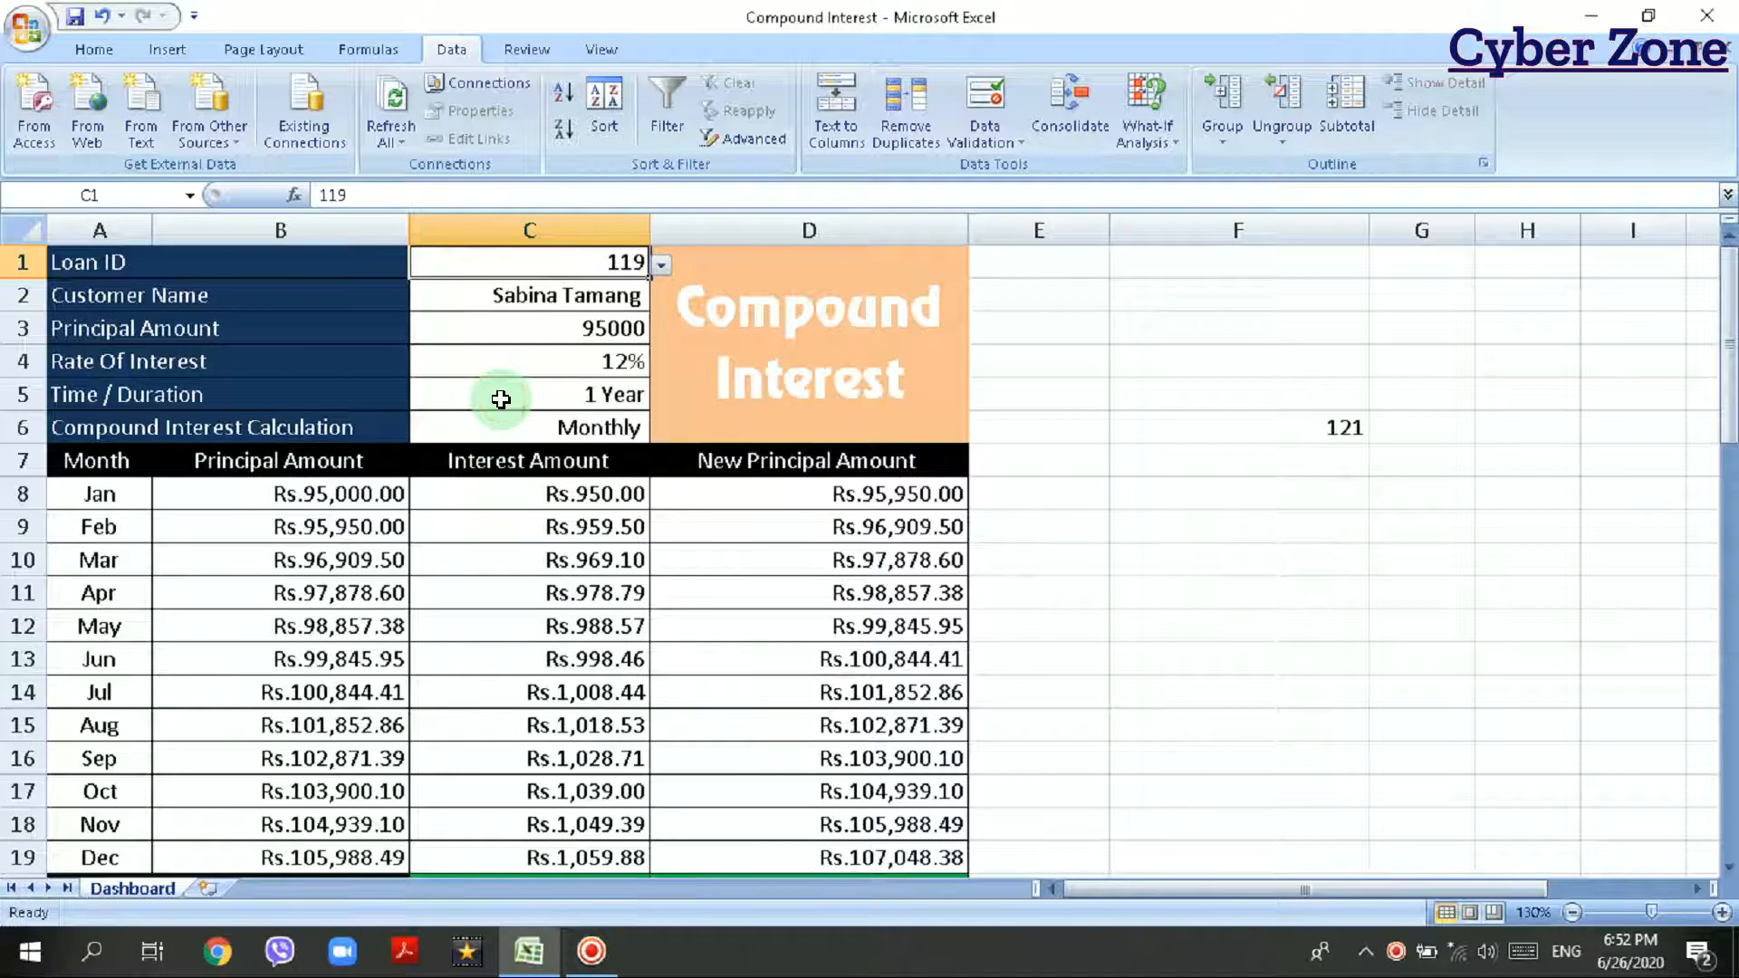
scroll(523, 441, "down", 4)
scroll(523, 441, "down", 3)
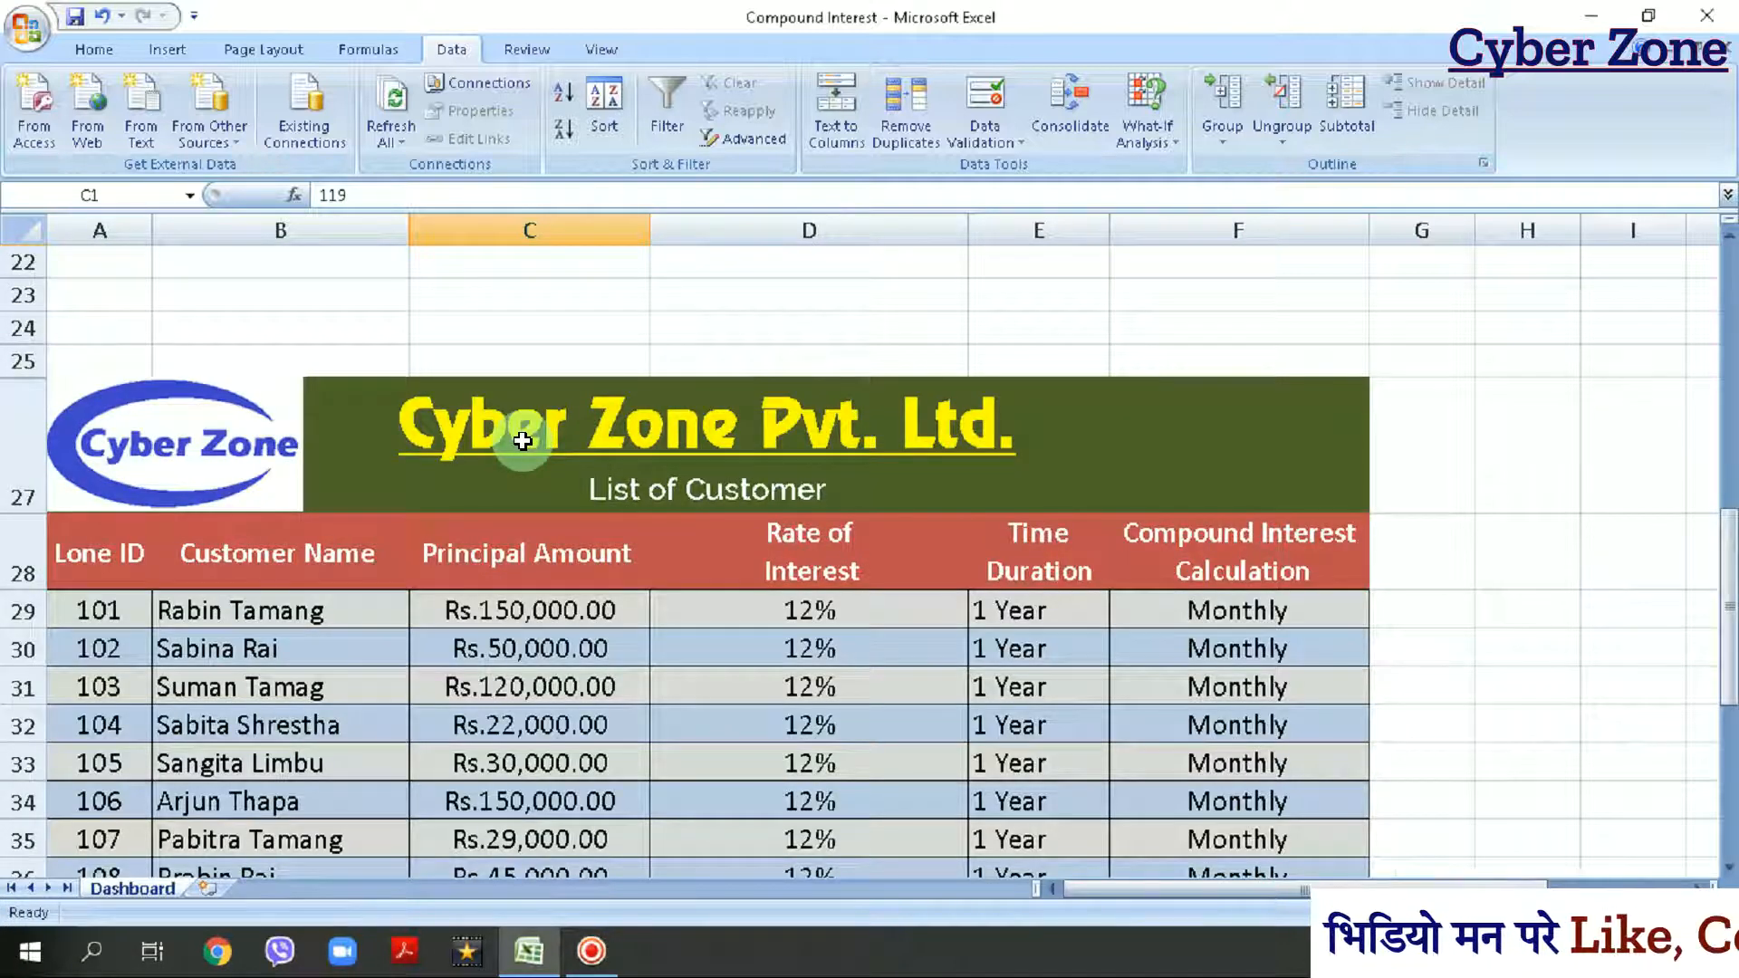
scroll(522, 441, "up", 6)
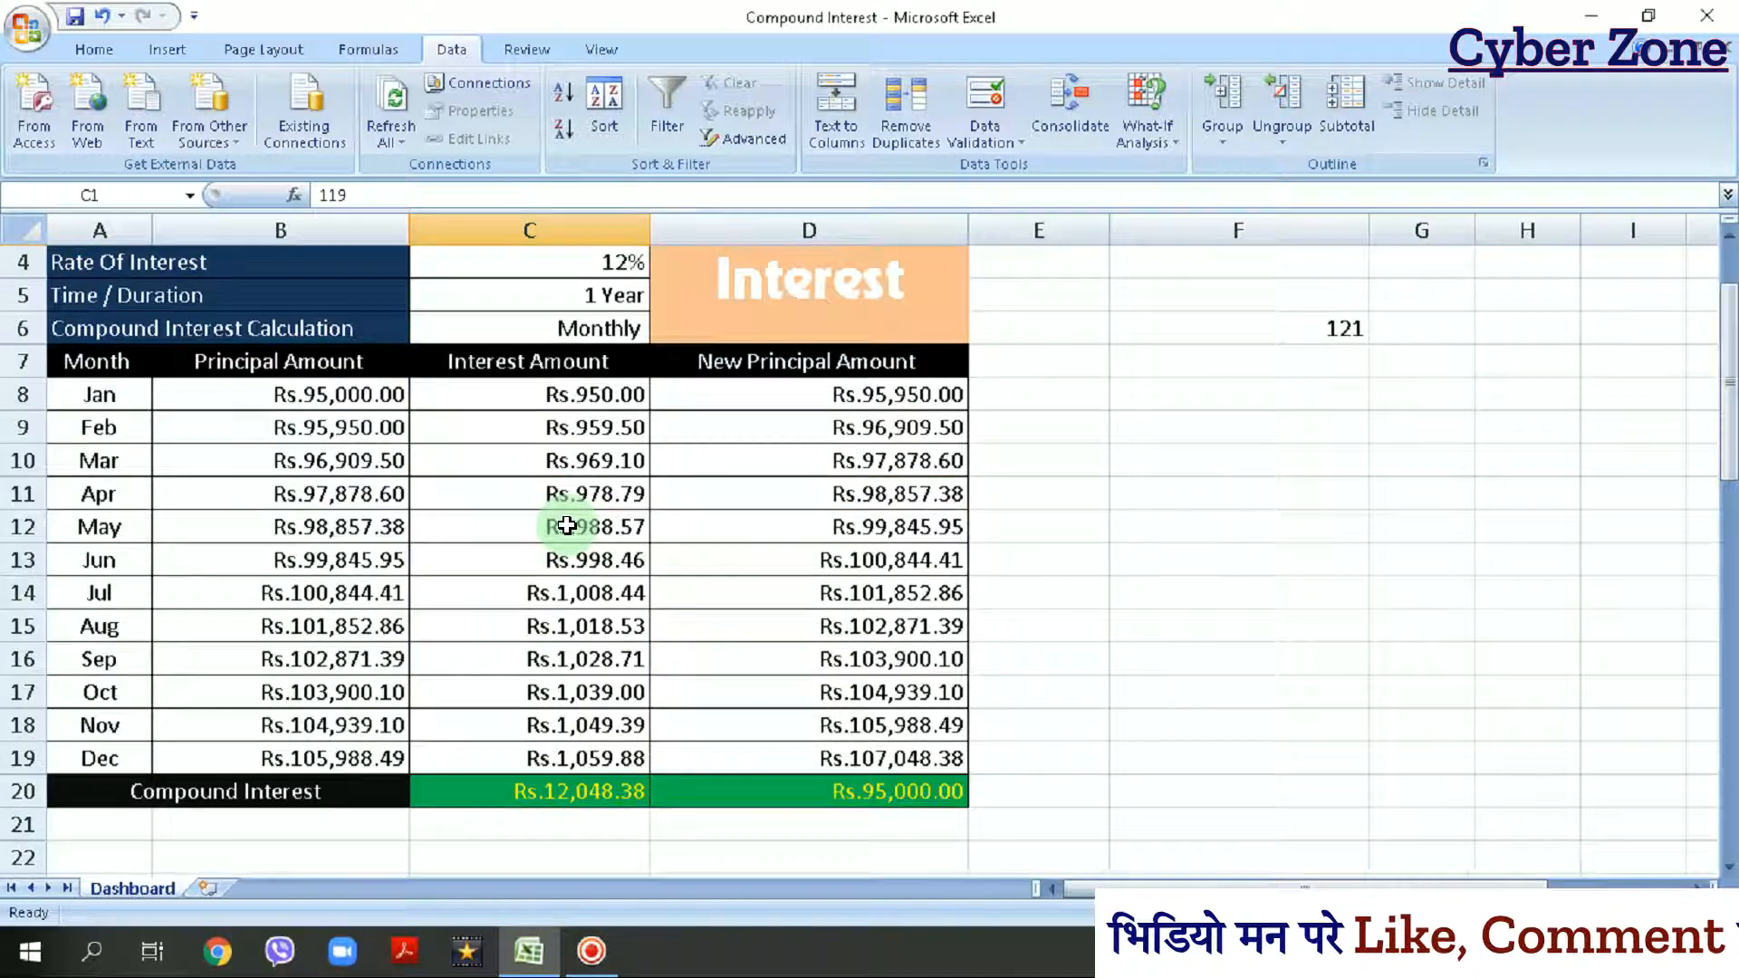